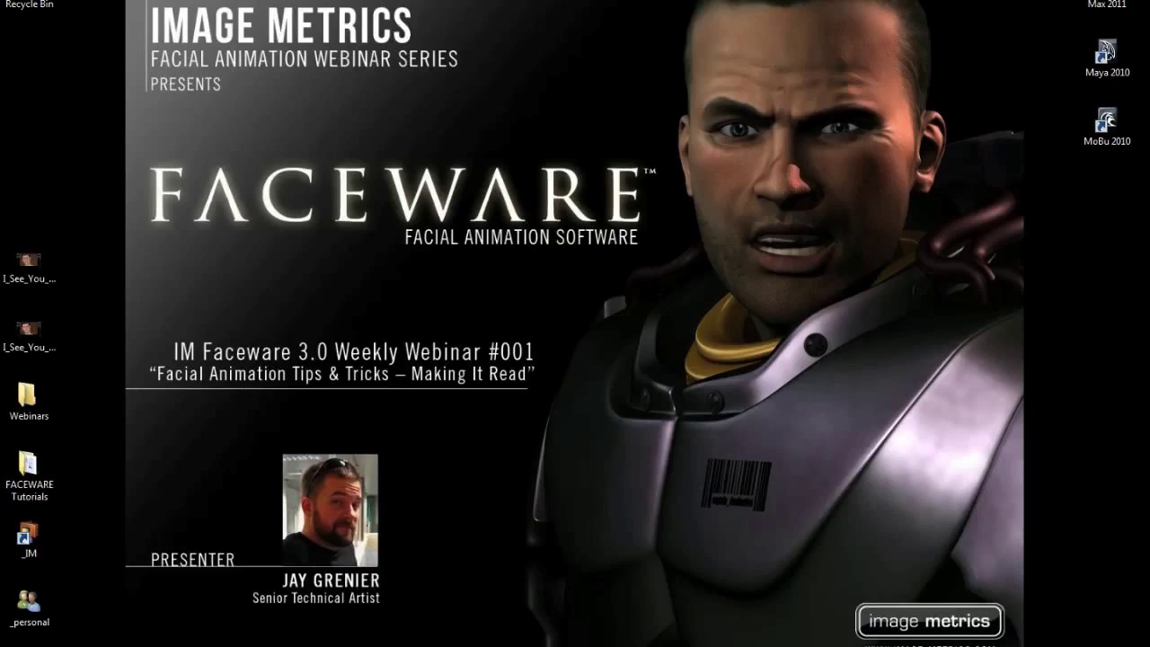
# Switch to Maya and examine the bald head rig and its facial controls from the front and both sides
pyautogui.click(231, 626)
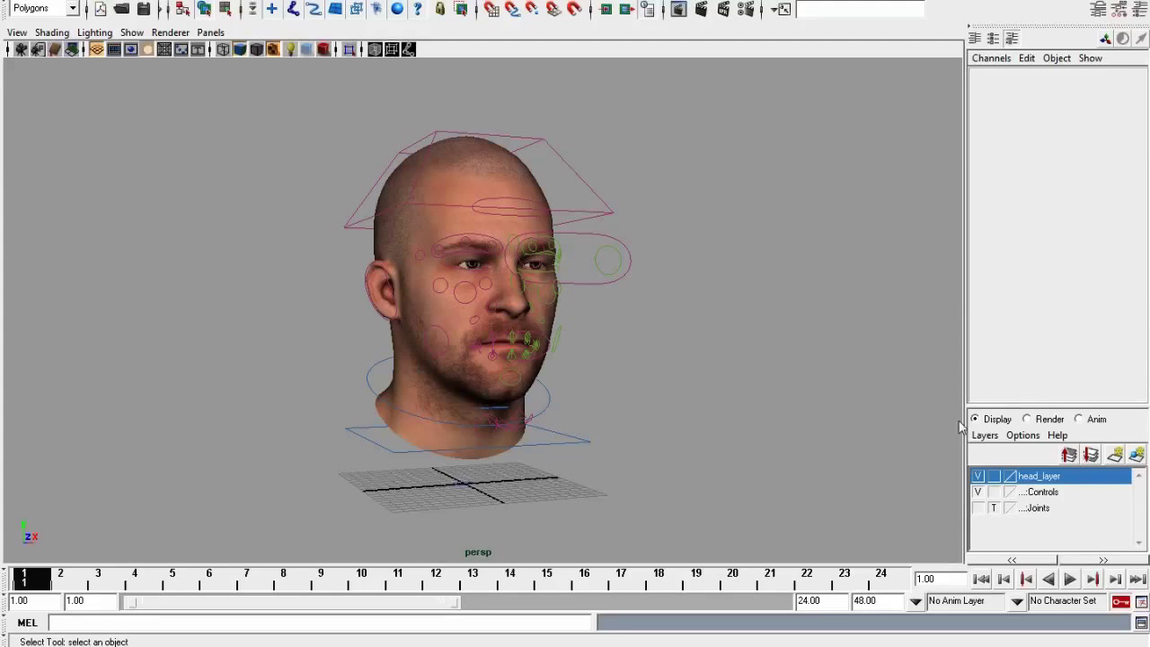
pyautogui.click(816, 398)
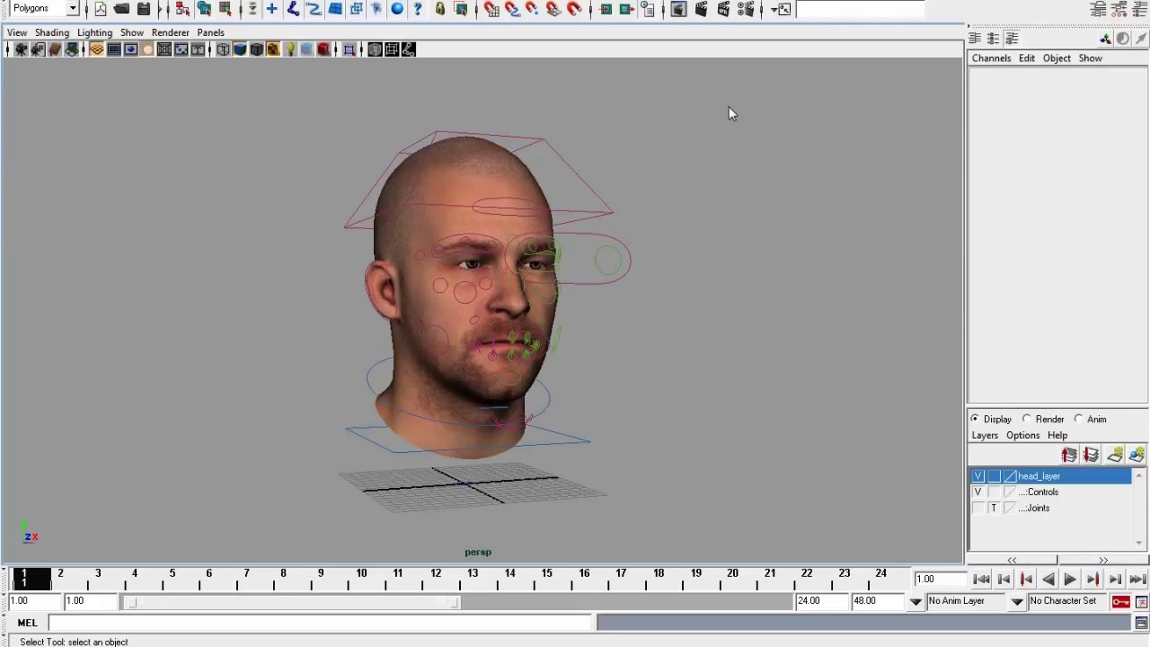
pyautogui.keyDown('alt'); pyautogui.moveTo(695, 308); pyautogui.dragTo(485, 342); pyautogui.keyUp('alt')
pyautogui.scroll(3, 635, 324)
pyautogui.scroll(-2, 540, 342)
pyautogui.scroll(3, 525, 360)
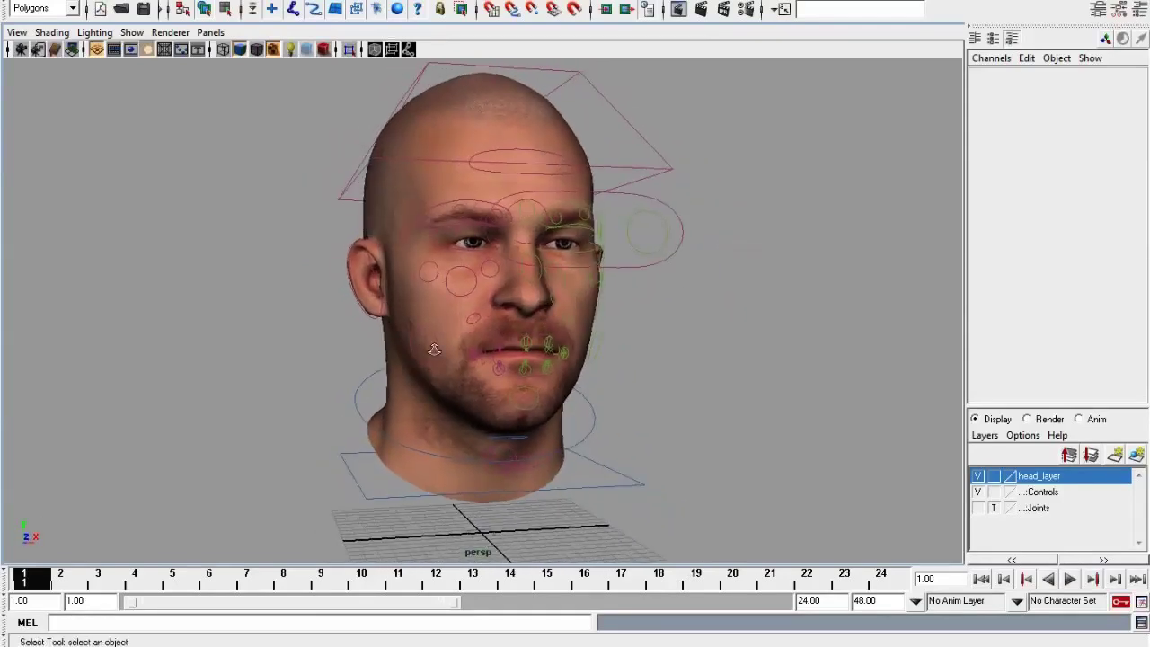
pyautogui.scroll(1, 484, 346)
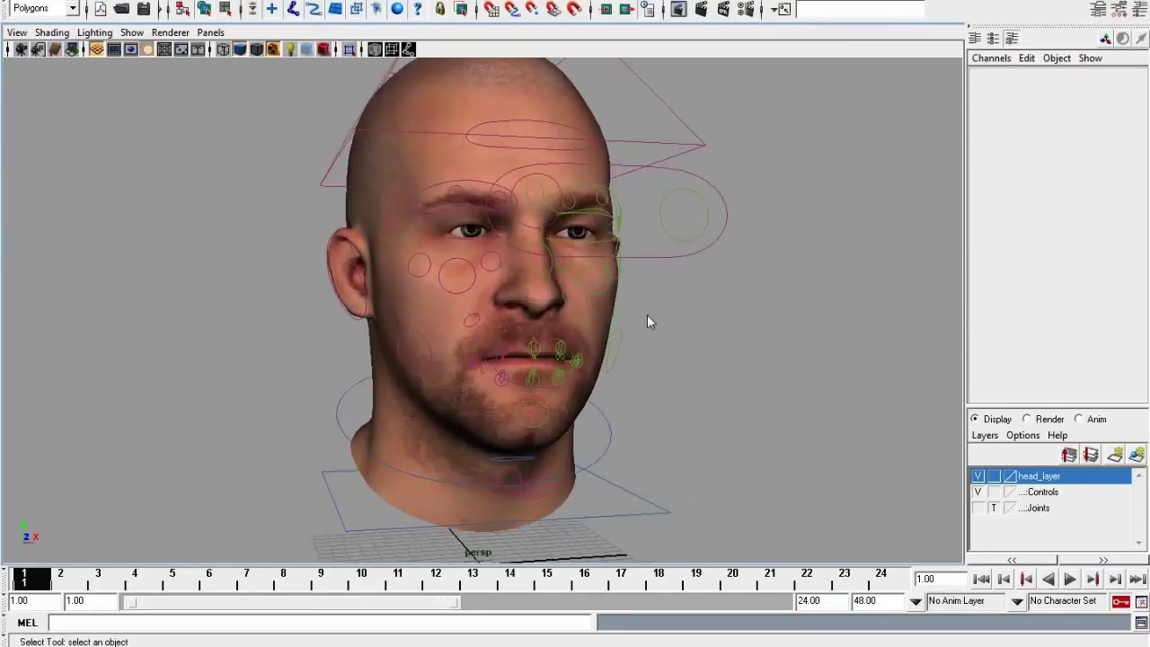
pyautogui.click(671, 220)
pyautogui.click(693, 221)
pyautogui.keyDown('alt'); pyautogui.moveTo(665, 357); pyautogui.dragTo(625, 355); pyautogui.keyUp('alt')
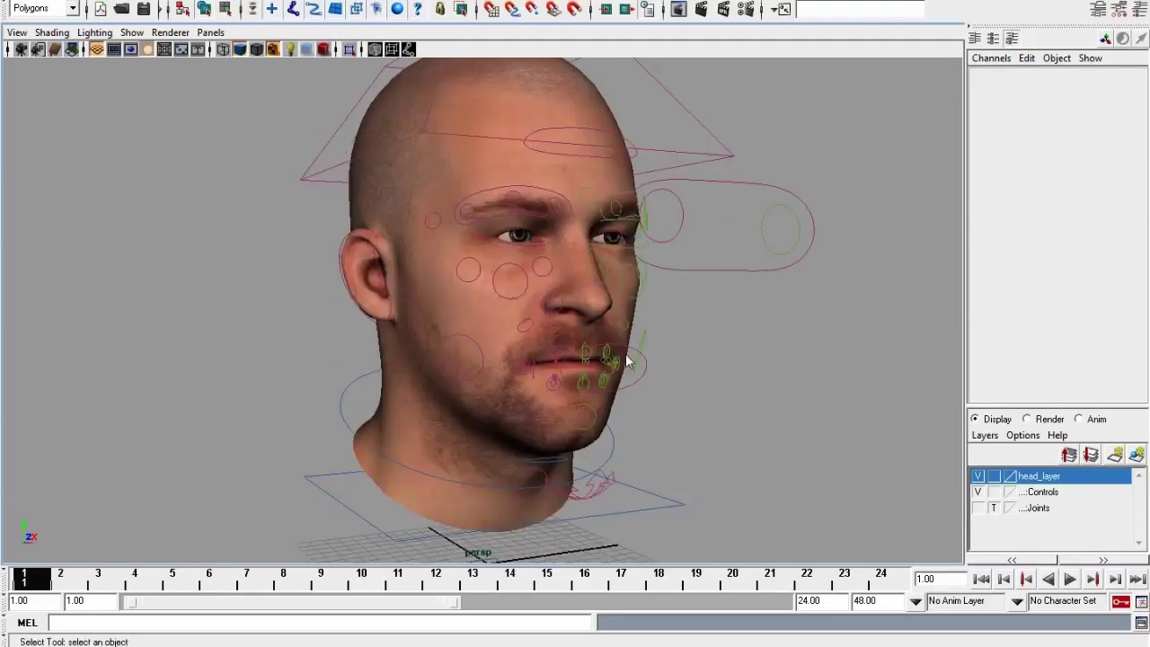
pyautogui.keyDown('alt'); pyautogui.moveTo(747, 304); pyautogui.dragTo(673, 318); pyautogui.keyUp('alt')
pyautogui.keyDown('alt'); pyautogui.moveTo(673, 318); pyautogui.dragTo(594, 354, button='right'); pyautogui.keyUp('alt')
pyautogui.keyDown('alt'); pyautogui.moveTo(594, 354); pyautogui.dragTo(524, 357); pyautogui.keyUp('alt')
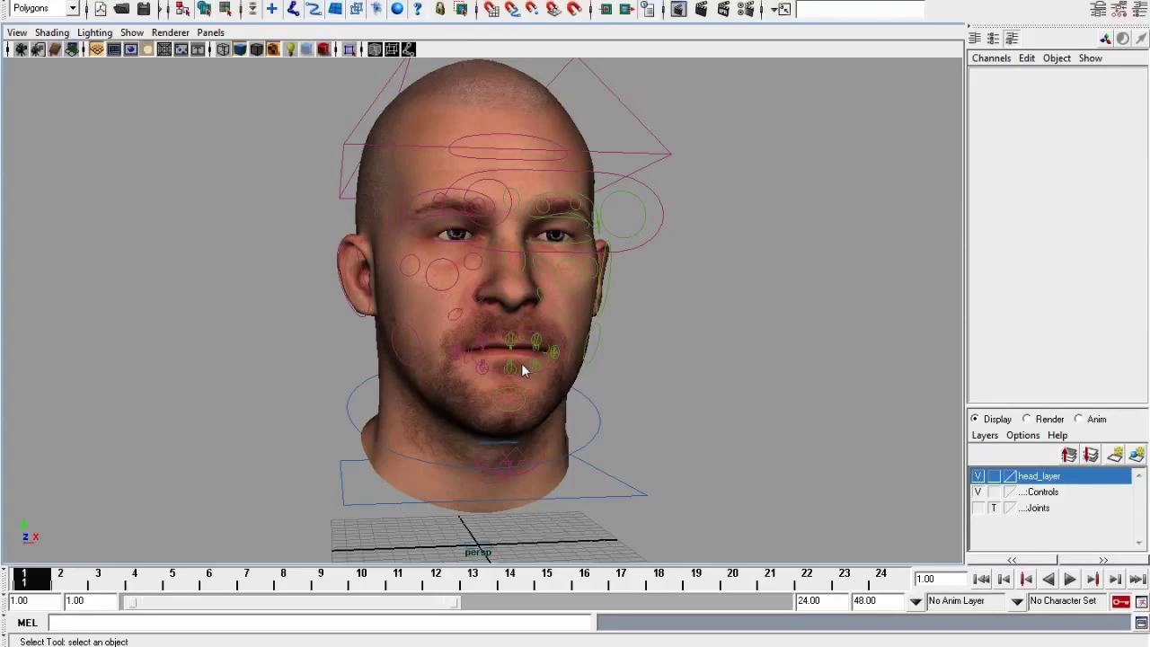
pyautogui.click(428, 329)
pyautogui.keyDown('alt'); pyautogui.moveTo(573, 314); pyautogui.dragTo(785, 327); pyautogui.keyUp('alt')
pyautogui.click(712, 358)
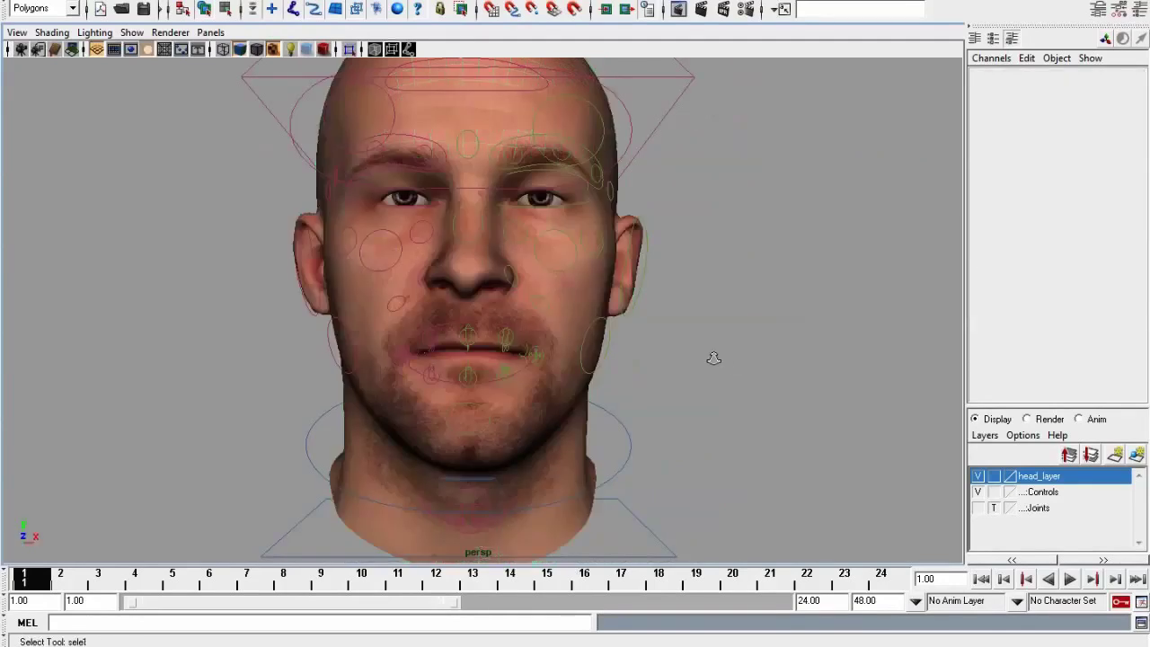
pyautogui.keyDown('alt'); pyautogui.moveTo(712, 359); pyautogui.dragTo(641, 358, button='right'); pyautogui.keyUp('alt')
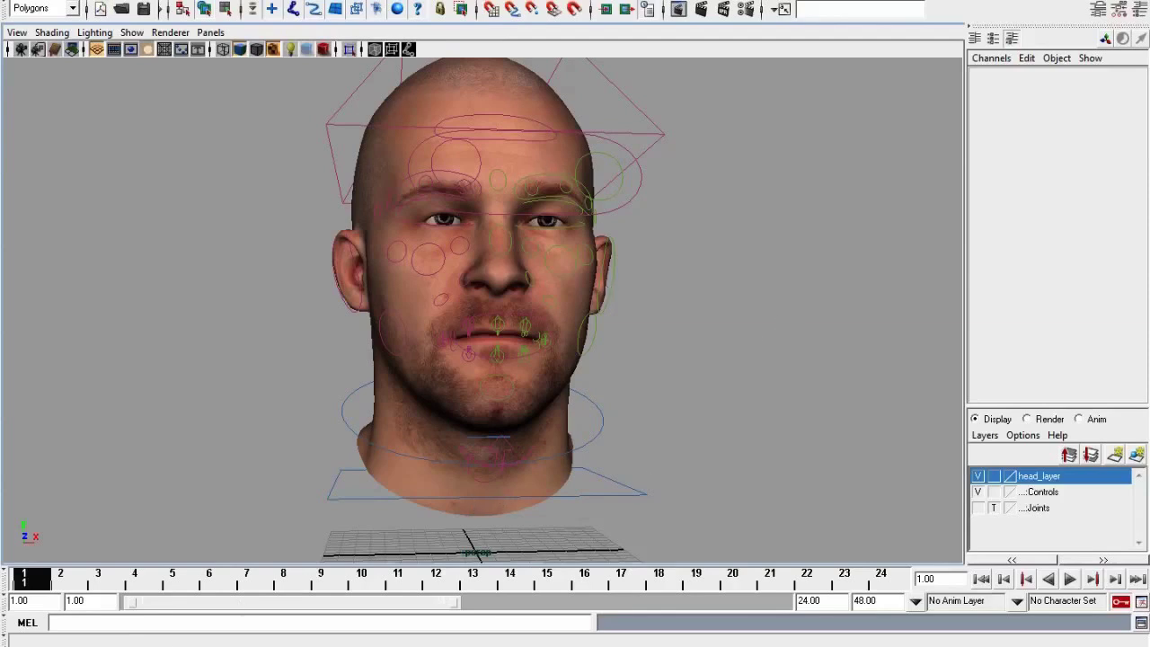
# Bring up the actor's reference video and play it
pyautogui.click(159, 629)
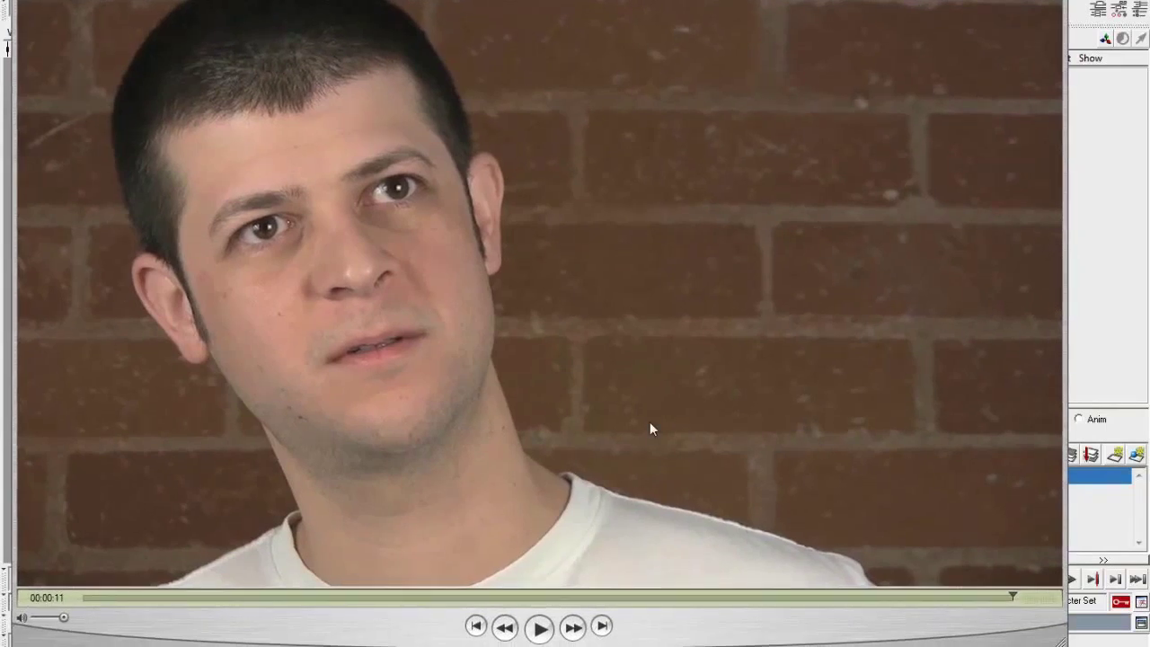
pyautogui.click(540, 630)
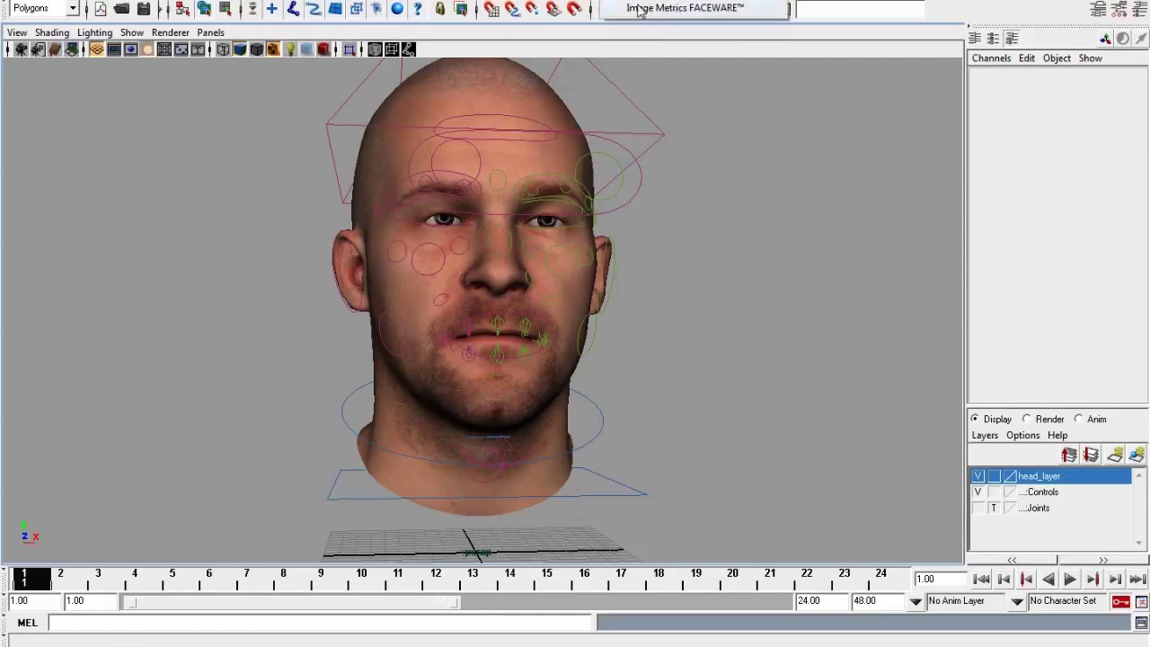
# Open the Image Metrics FACEWARE Retargeter in Maya and arrange it beside the head so both can be seen
pyautogui.click(758, 11)
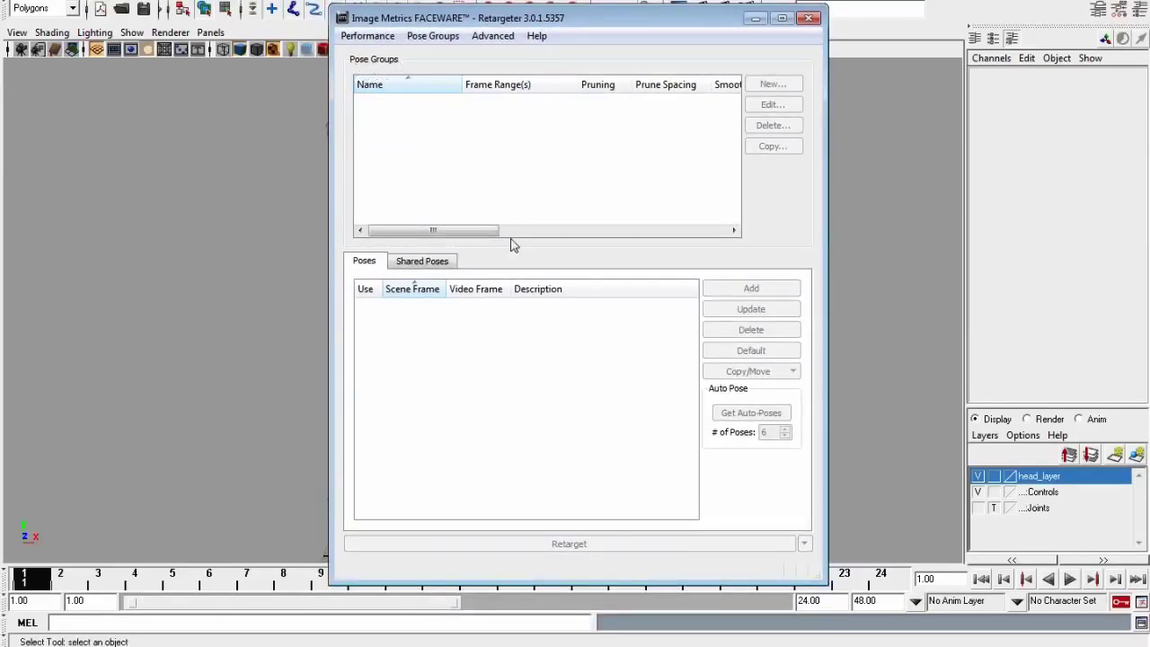
pyautogui.moveTo(757, 12); pyautogui.dragTo(930, 25)
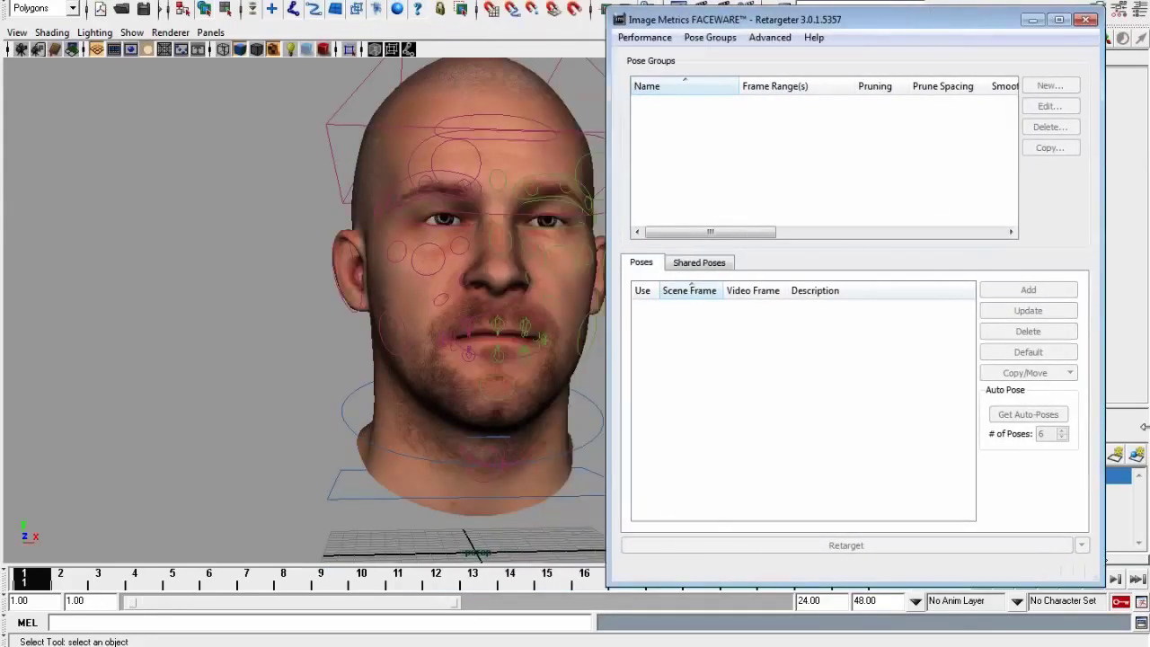
pyautogui.keyDown('alt'); pyautogui.moveTo(449, 411); pyautogui.dragTo(386, 432); pyautogui.keyUp('alt')
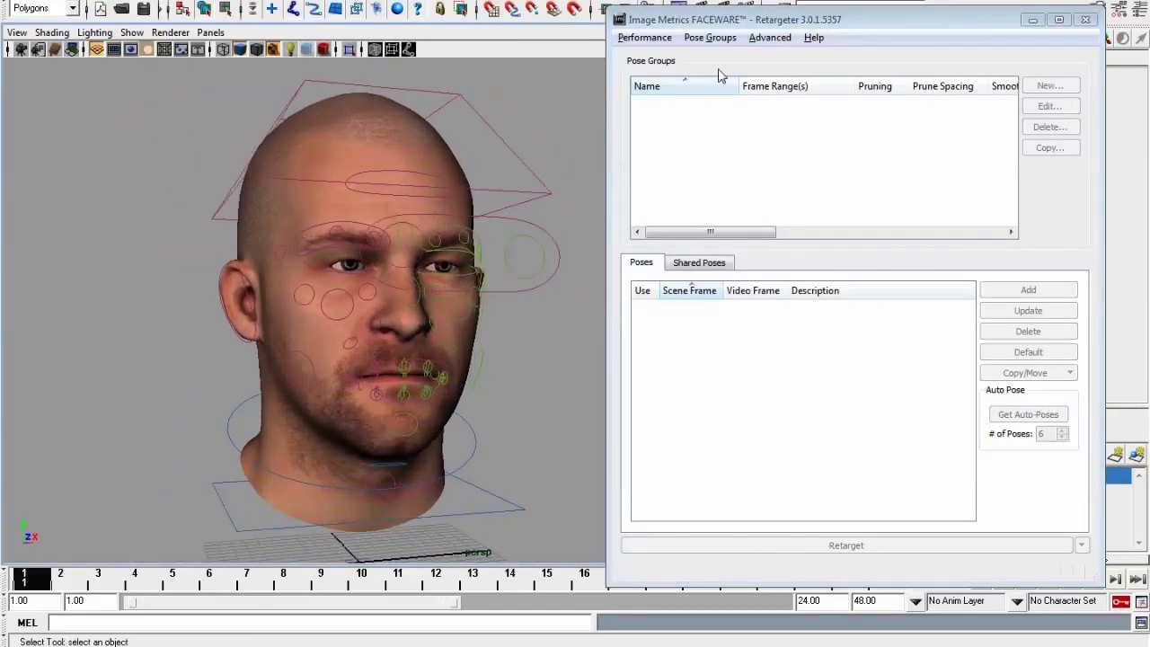
# Start opening a performance and check the path of the I_See_You_Brought_Your_Gun_5_SCAM.impd performance file
pyautogui.click(652, 39)
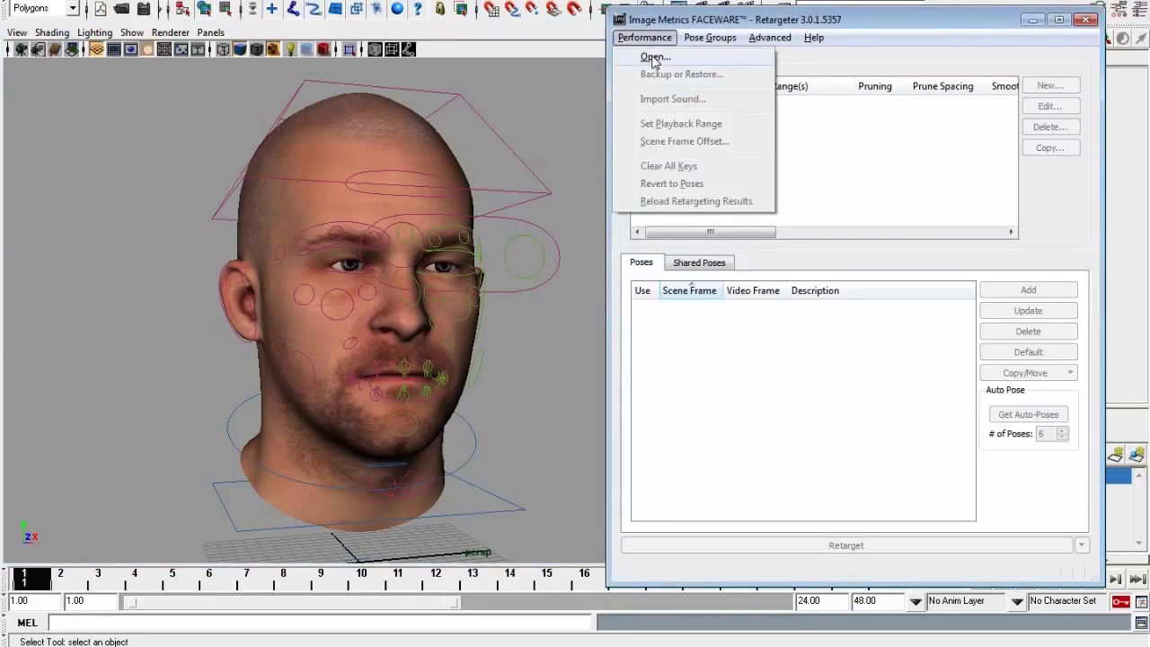
pyautogui.click(654, 57)
pyautogui.moveTo(751, 162); pyautogui.dragTo(653, 56)
pyautogui.tripleClick(629, 92)
pyautogui.click(691, 91)
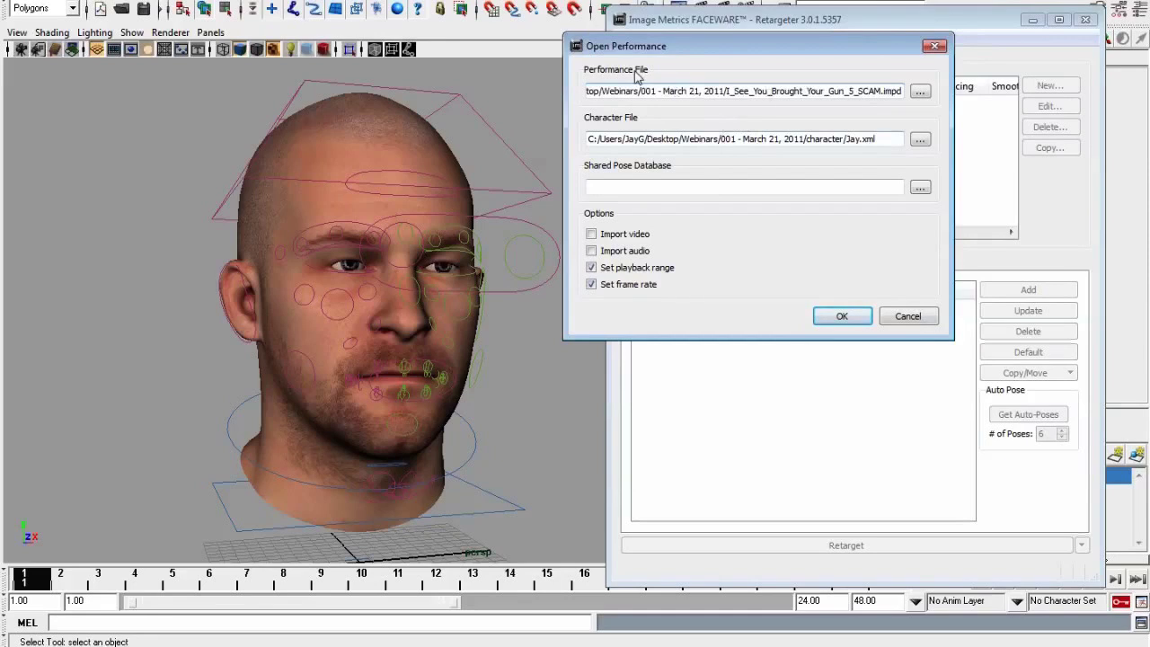
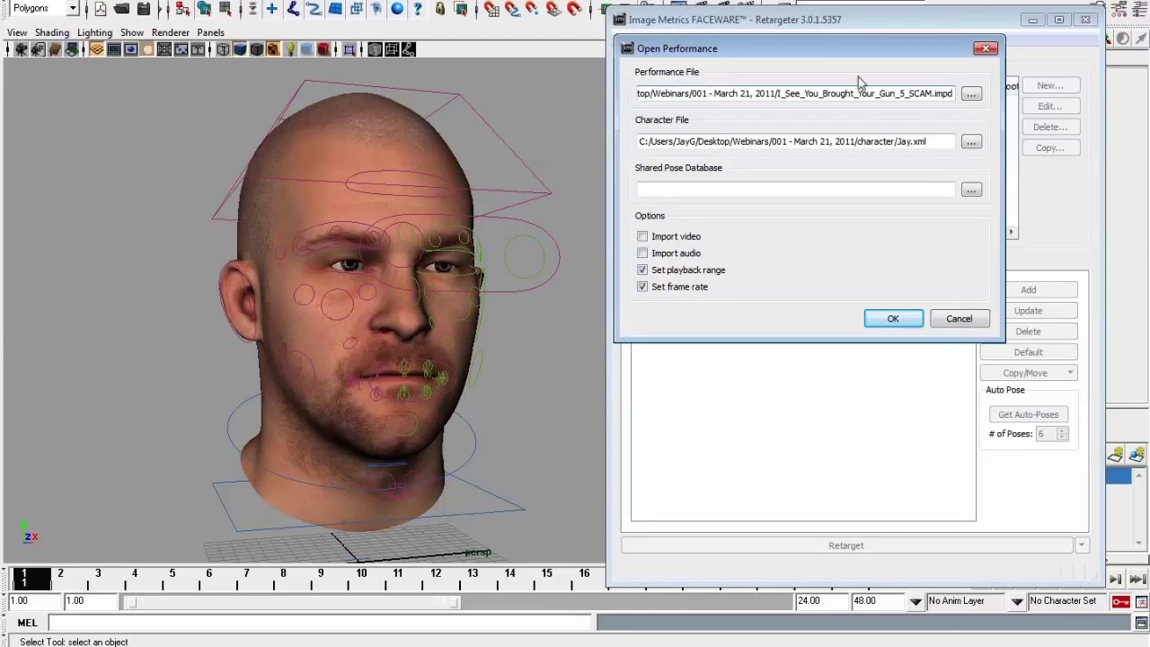
pyautogui.moveTo(933, 93); pyautogui.dragTo(958, 93)
pyautogui.click(954, 95)
# Switch back to the reference video and examine the actor's expression on the paused frame
pyautogui.click(177, 644)
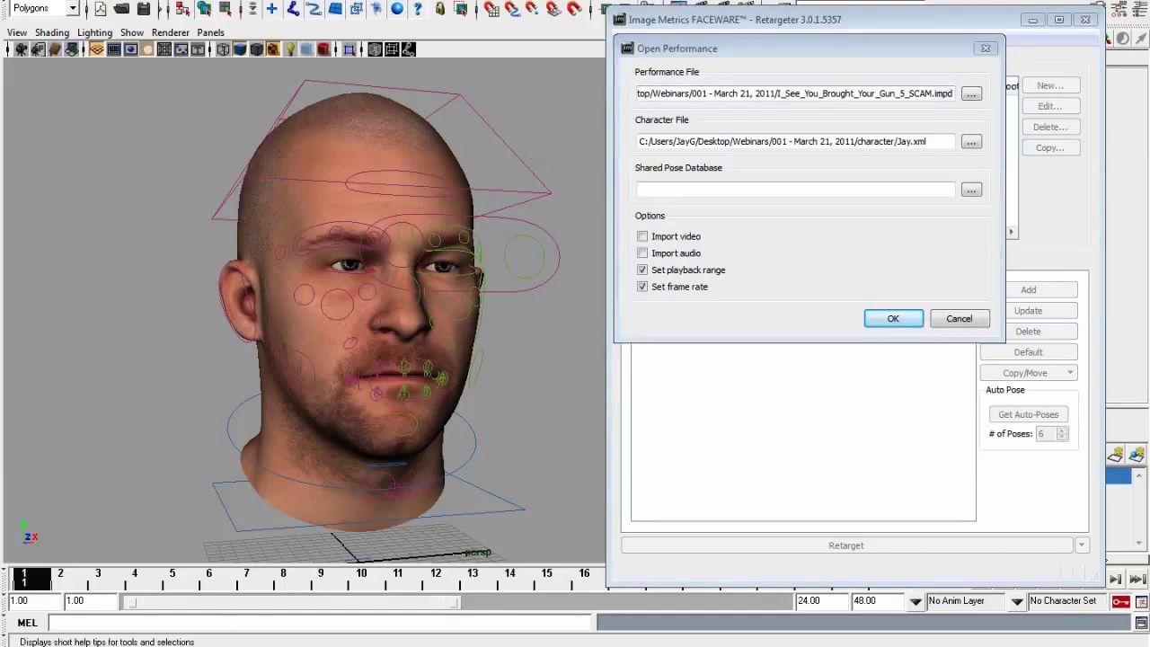
pyautogui.click(178, 608)
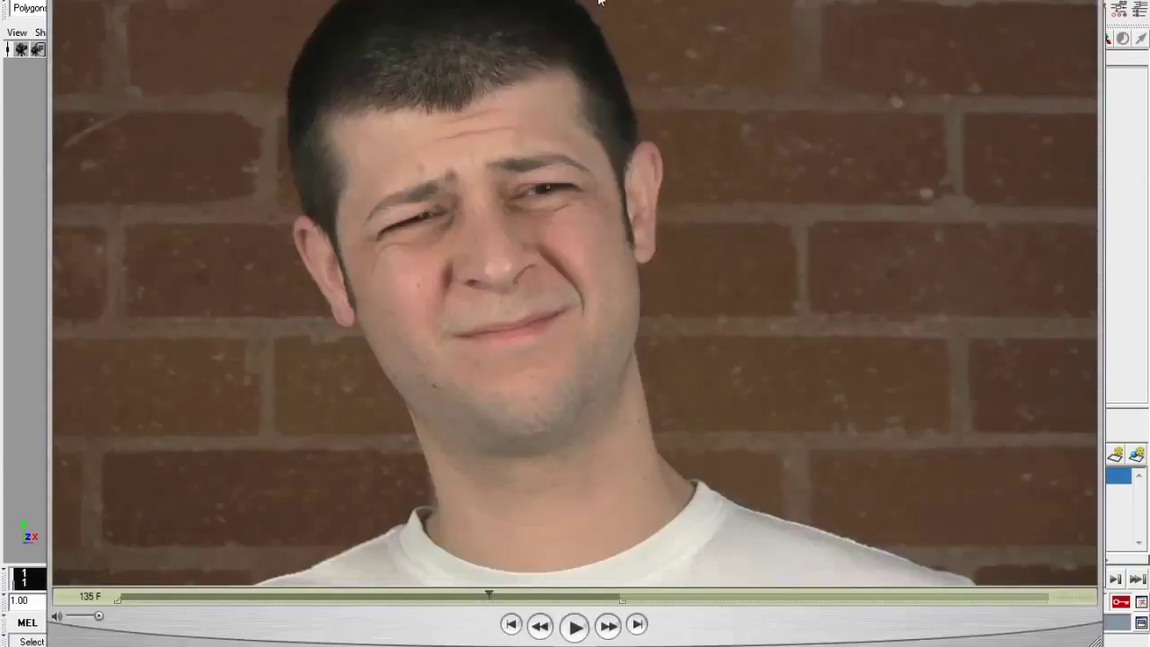
pyautogui.moveTo(879, 320); pyautogui.dragTo(836, 320)
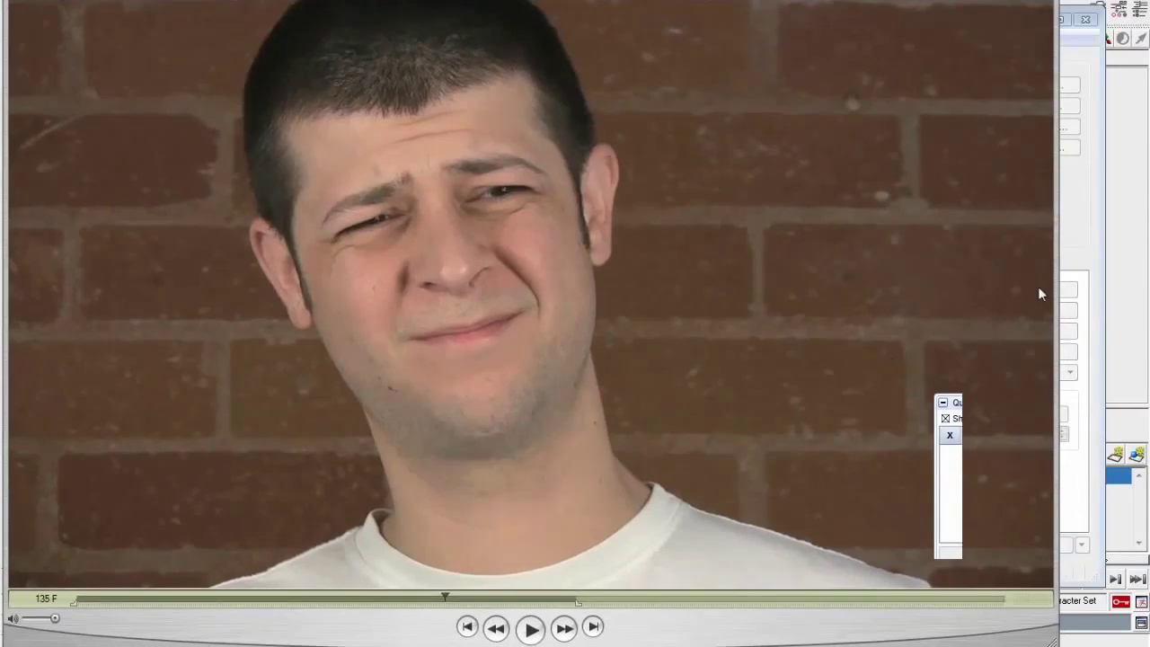
pyautogui.moveTo(576, 323)
pyautogui.mouseDown()
pyautogui.moveTo(619, 325)
pyautogui.moveTo(599, 342)
pyautogui.moveTo(577, 321)
pyautogui.mouseUp()
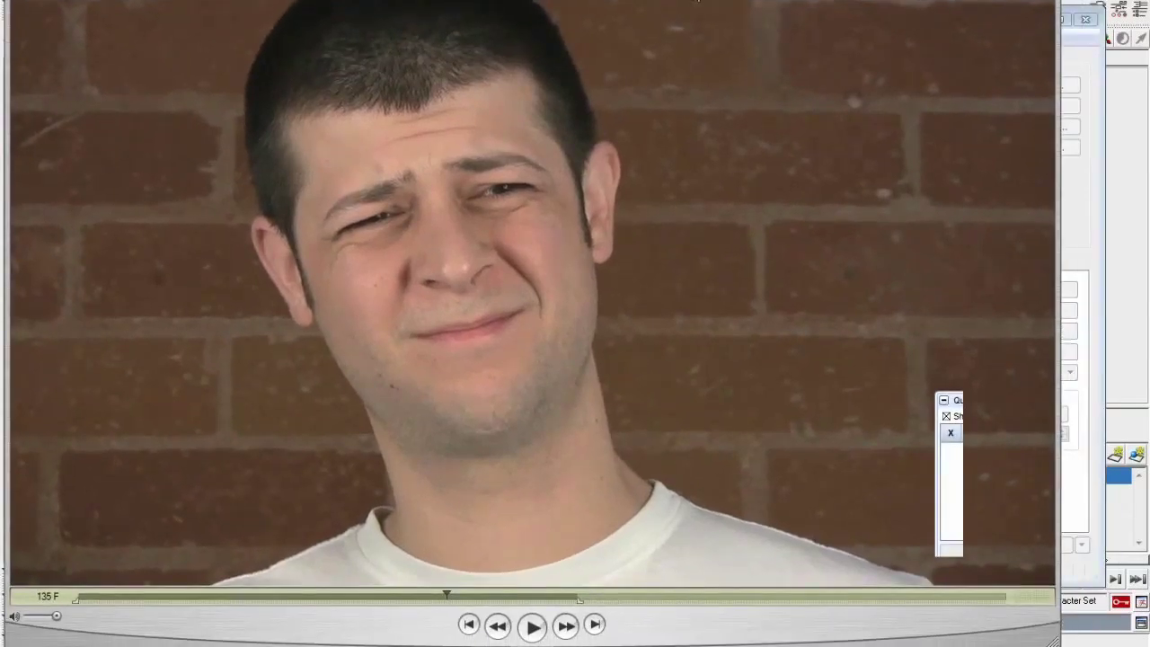
pyautogui.moveTo(576, 321); pyautogui.dragTo(574, 323)
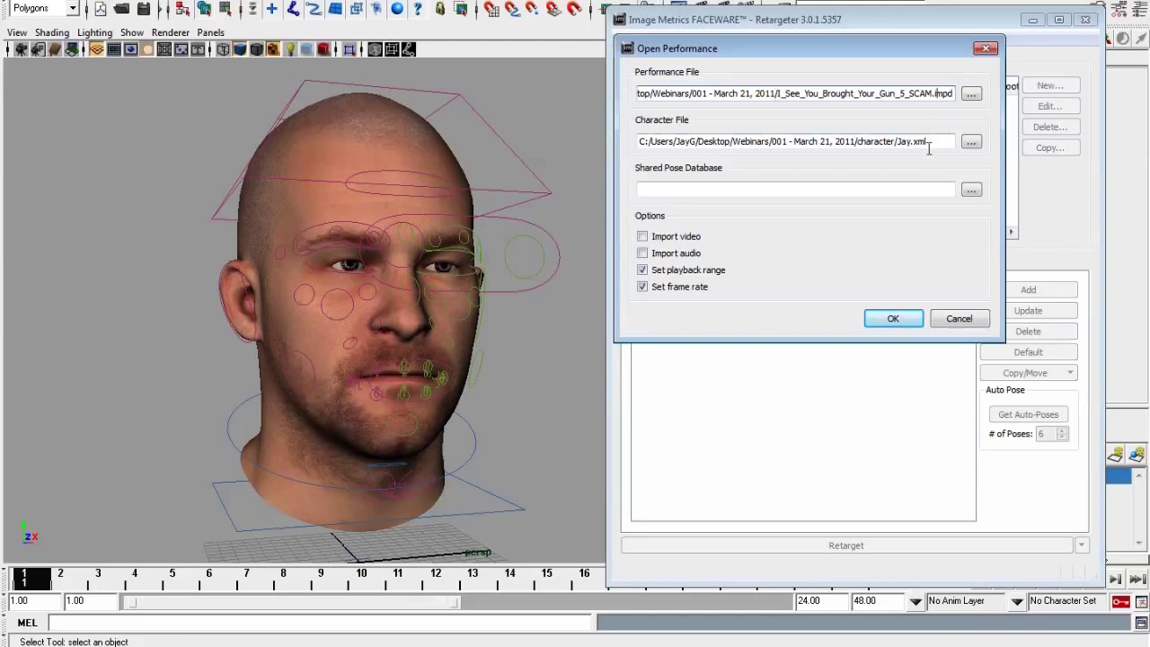
# Examine the character file path and its XML file name in the Open Performance settings
pyautogui.moveTo(929, 141); pyautogui.dragTo(618, 144)
pyautogui.click(642, 141)
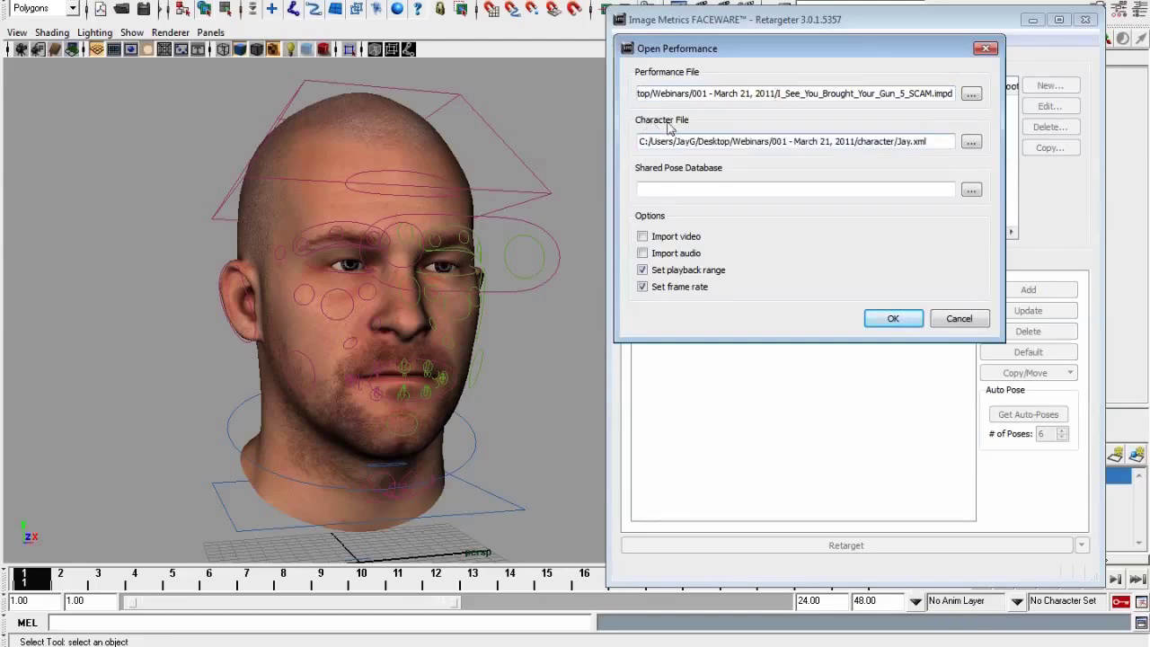
pyautogui.tripleClick(731, 141)
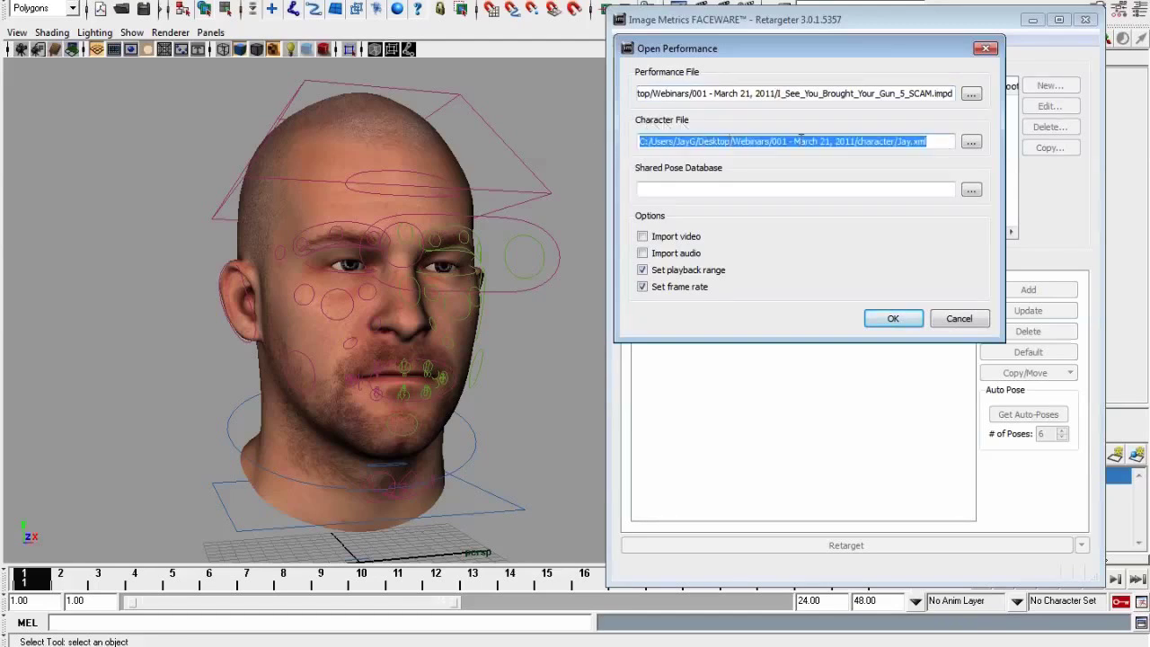
pyautogui.click(898, 141)
pyautogui.moveTo(934, 141); pyautogui.dragTo(900, 140)
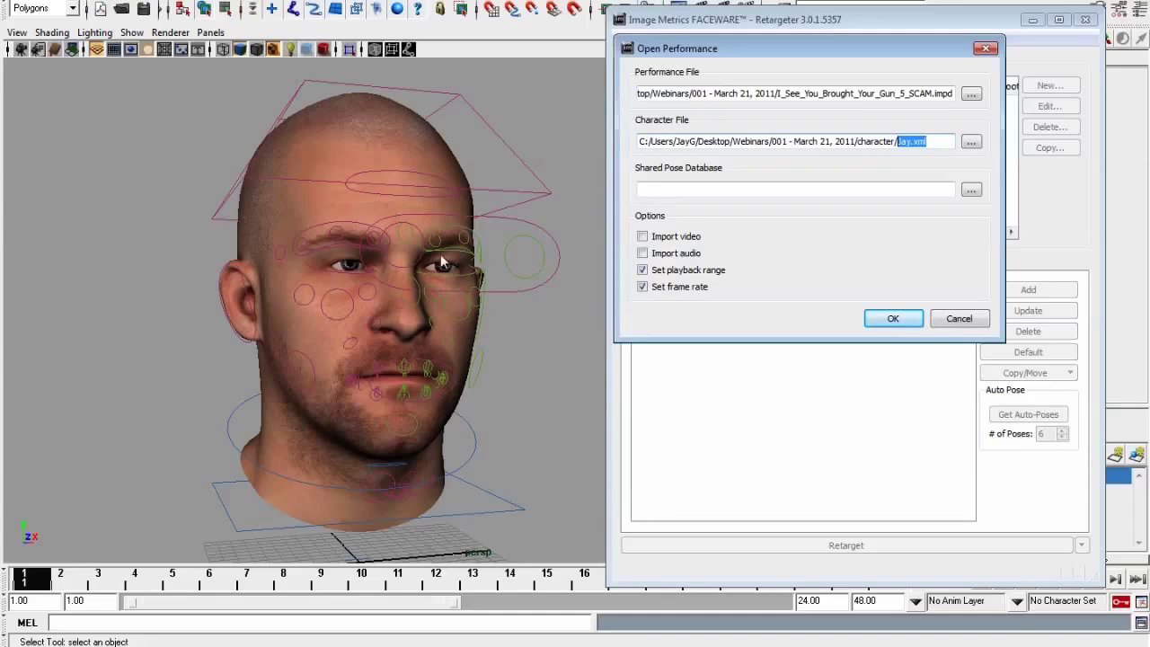
pyautogui.click(884, 141)
pyautogui.moveTo(896, 141)
pyautogui.mouseDown()
pyautogui.moveTo(940, 142)
pyautogui.moveTo(903, 143)
pyautogui.mouseUp()
pyautogui.click(934, 141)
pyautogui.click(899, 142)
pyautogui.moveTo(900, 142); pyautogui.dragTo(932, 141)
pyautogui.click(938, 139)
# Load the performance with Import video and Import audio enabled, without choosing a shared pose database
pyautogui.click(718, 187)
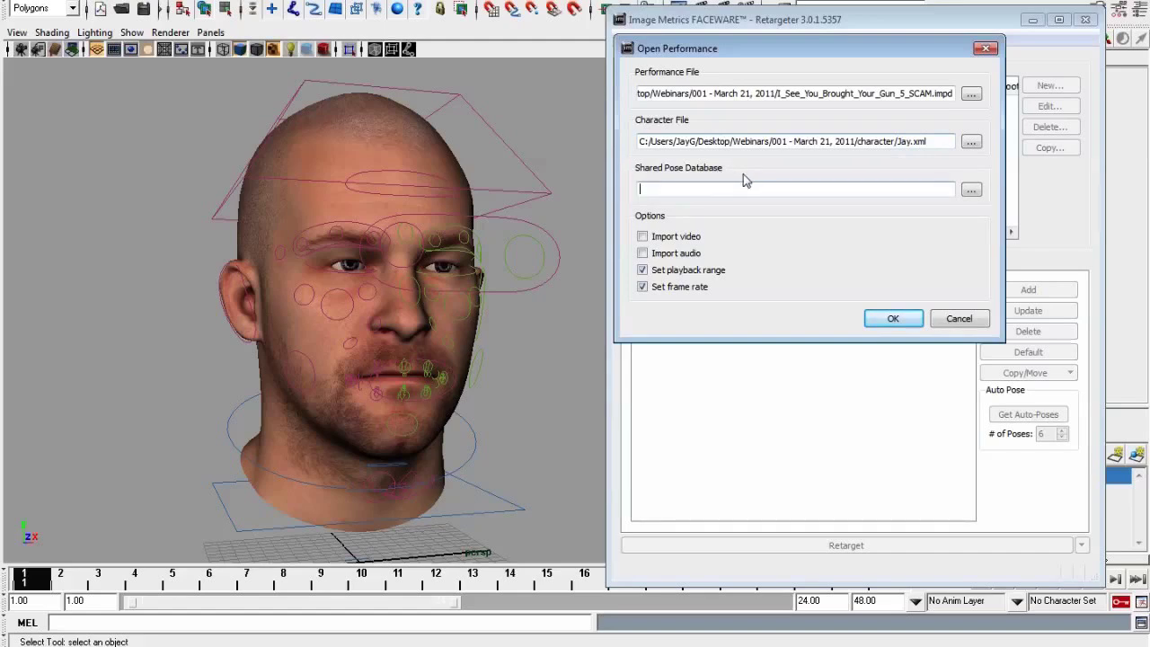
pyautogui.click(643, 237)
pyautogui.click(642, 254)
pyautogui.moveTo(723, 51); pyautogui.dragTo(782, 30)
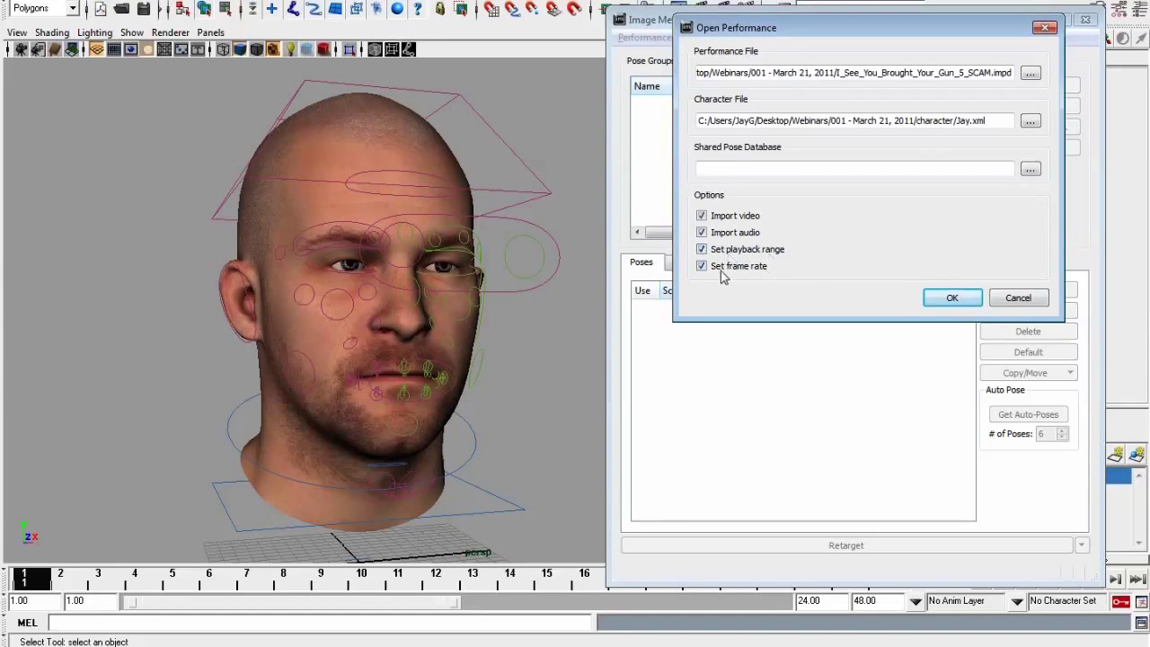
pyautogui.click(931, 302)
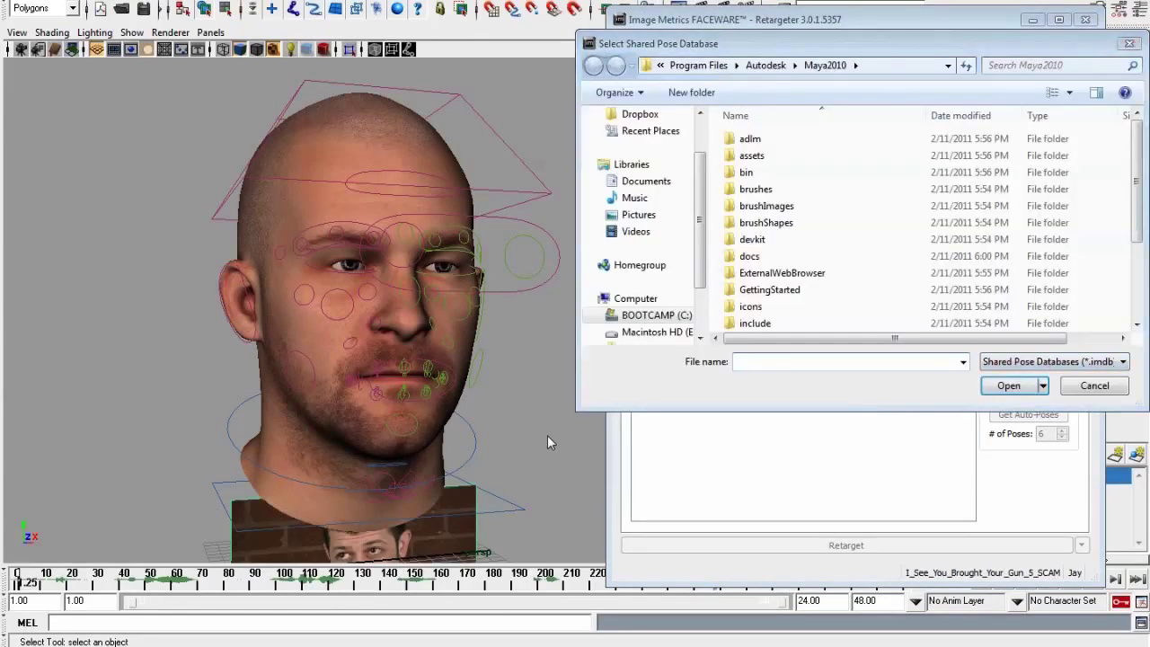
pyautogui.click(1092, 386)
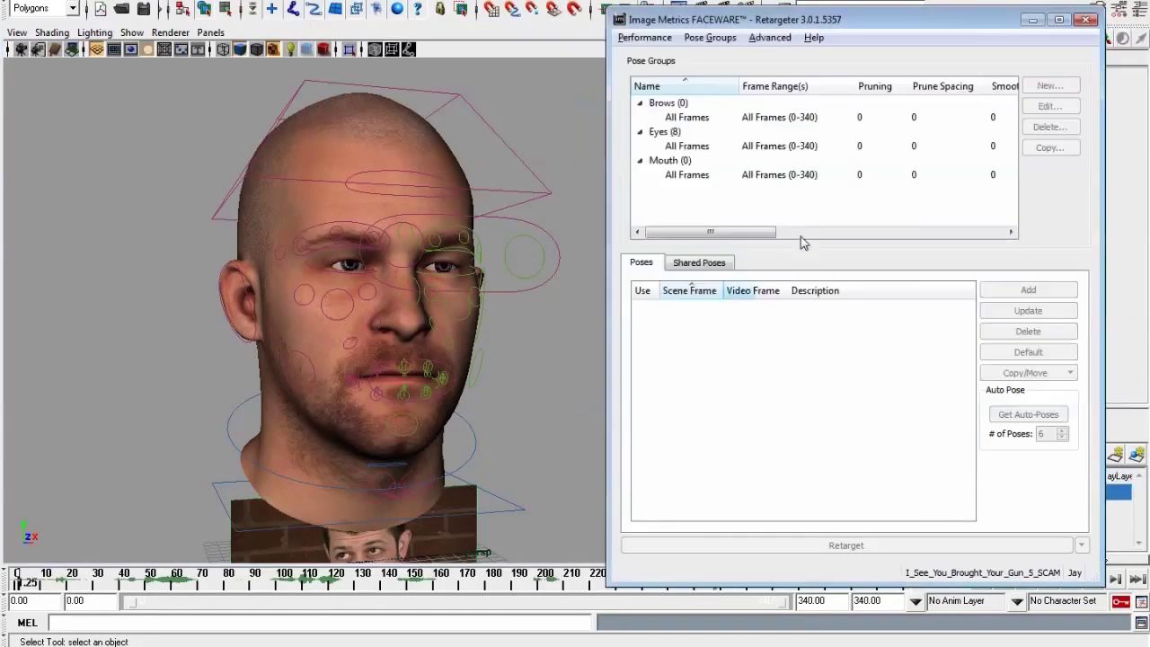
# Review the Brows, Eyes and Mouth pose groups of the loaded performance
pyautogui.click(640, 102)
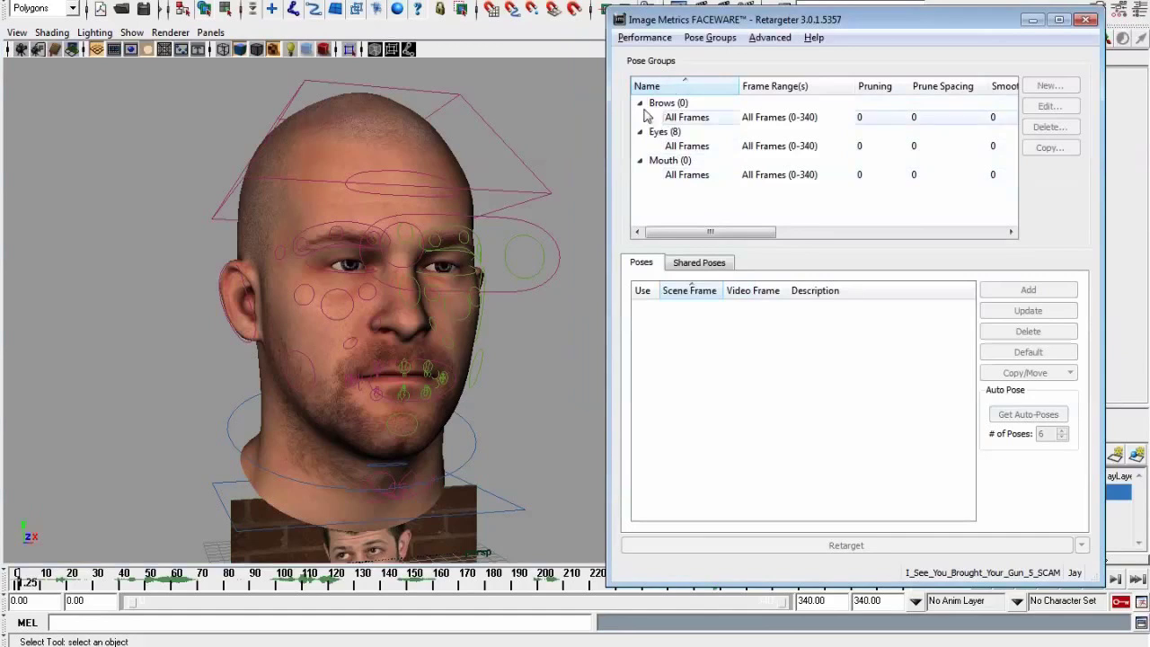
pyautogui.click(640, 116)
pyautogui.click(640, 131)
pyautogui.click(639, 131)
pyautogui.click(640, 117)
pyautogui.click(639, 102)
# Move the imported video plane up beside the character's head and scale it until the actor's face is about head-sized
pyautogui.keyDown('alt'); pyautogui.moveTo(468, 326); pyautogui.dragTo(430, 401, button='right'); pyautogui.keyUp('alt')
pyautogui.keyDown('alt'); pyautogui.moveTo(430, 401); pyautogui.dragTo(482, 418); pyautogui.keyUp('alt')
pyautogui.press('w')
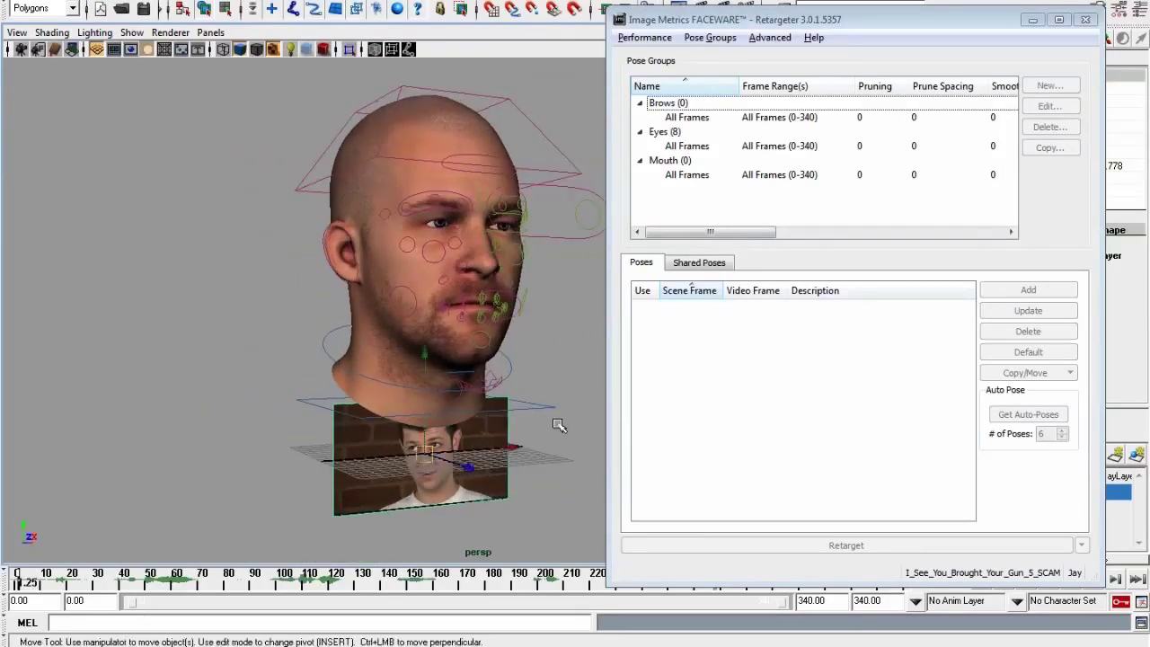
pyautogui.click(426, 148)
pyautogui.keyDown('alt'); pyautogui.moveTo(426, 149); pyautogui.dragTo(322, 244); pyautogui.keyUp('alt')
pyautogui.press('r')
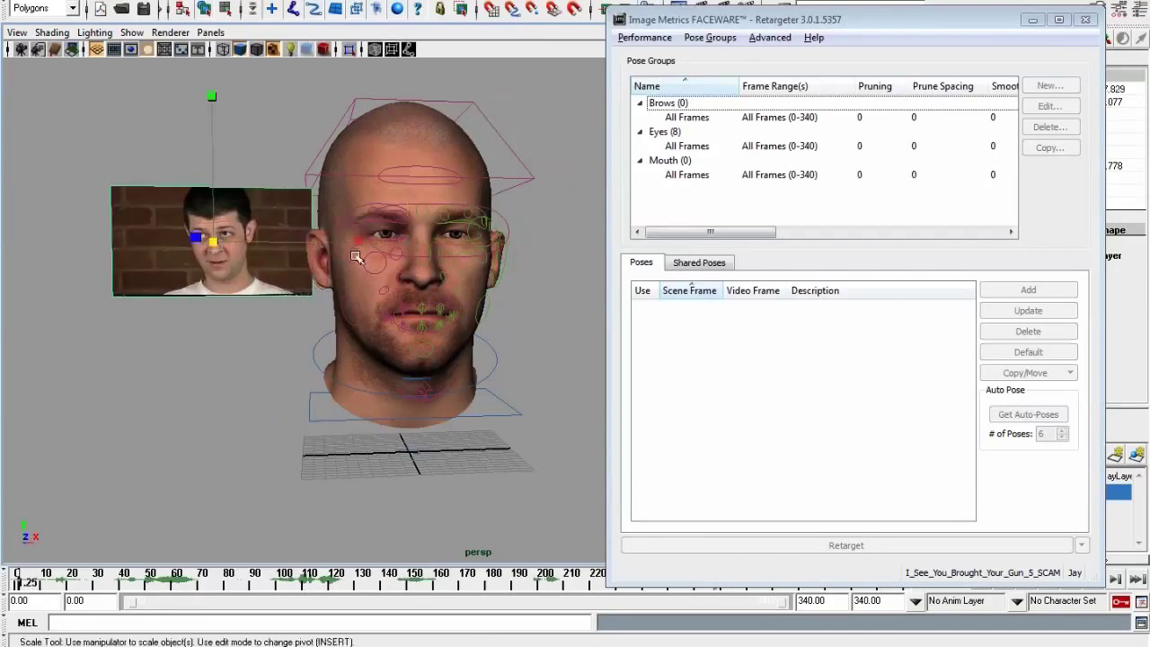
pyautogui.moveTo(357, 254); pyautogui.dragTo(396, 261, button='middle')
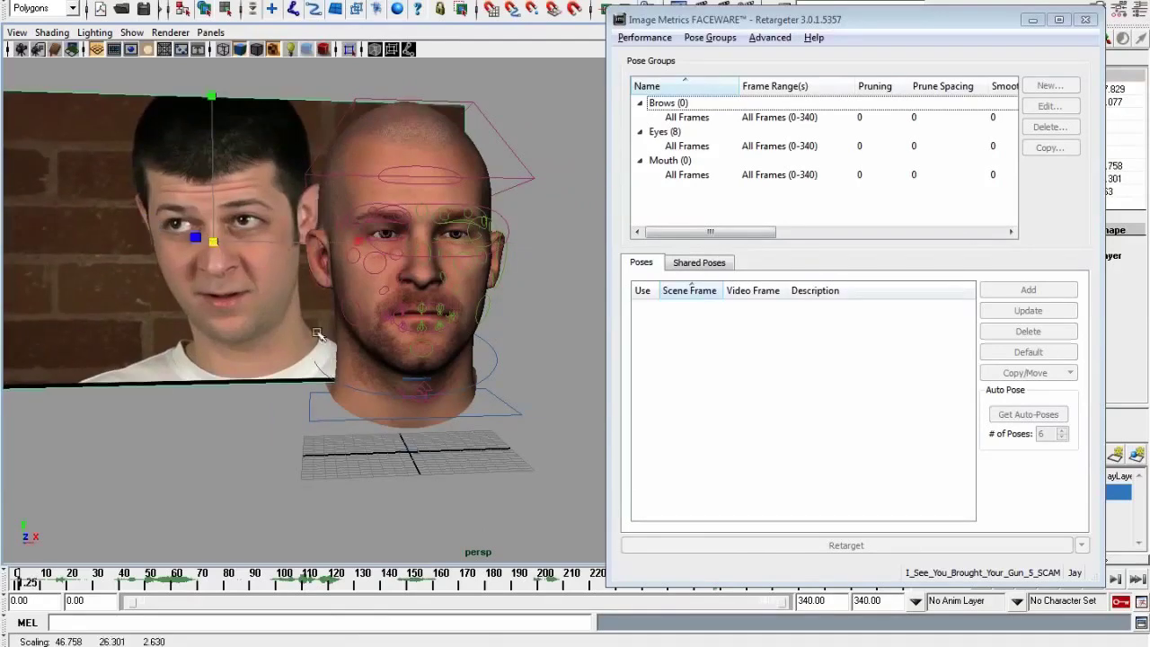
# Shift the enlarged video plane farther sideways from the head so the actor's face is clear of the character's ear
pyautogui.keyDown('alt'); pyautogui.moveTo(321, 337); pyautogui.dragTo(334, 341); pyautogui.keyUp('alt')
pyautogui.keyDown('alt'); pyautogui.moveTo(335, 341); pyautogui.dragTo(478, 369, button='right'); pyautogui.keyUp('alt')
pyautogui.keyDown('alt'); pyautogui.moveTo(479, 368); pyautogui.dragTo(419, 370); pyautogui.keyUp('alt')
pyautogui.press('w')
pyautogui.moveTo(341, 245); pyautogui.dragTo(288, 243, button='middle')
pyautogui.keyDown('alt'); pyautogui.moveTo(287, 243); pyautogui.dragTo(333, 272); pyautogui.keyUp('alt')
pyautogui.keyDown('alt'); pyautogui.moveTo(386, 315); pyautogui.dragTo(469, 376, button='right'); pyautogui.keyUp('alt')
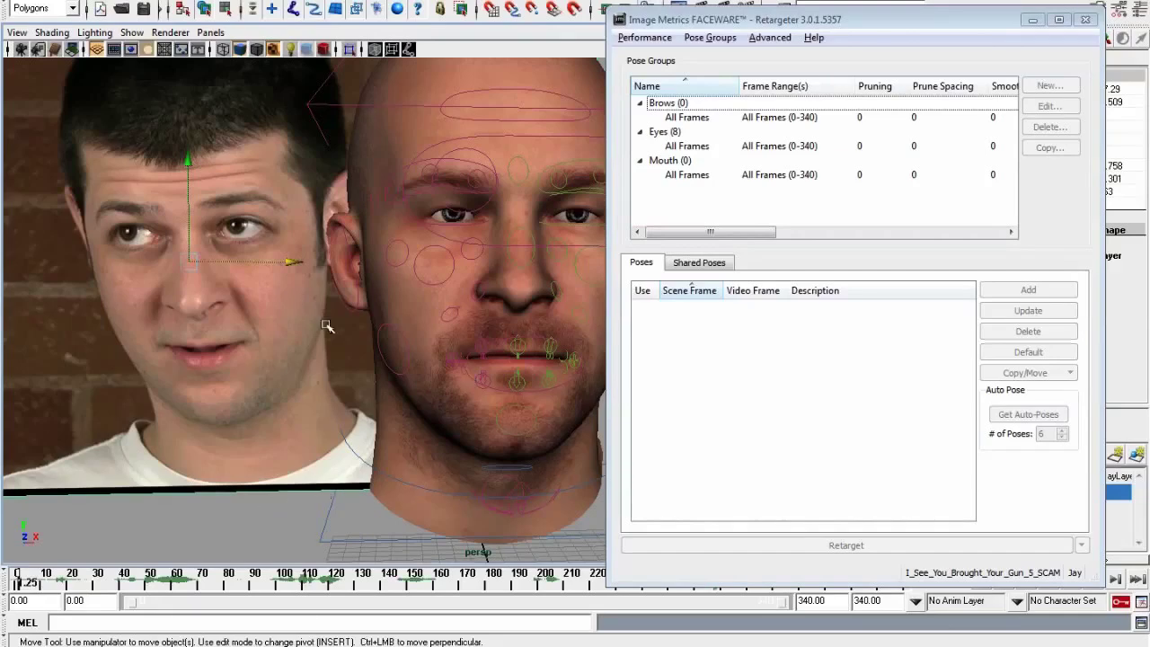
# Fine-tune the video plane's scale and position so both faces line up side by side, and deselect it
pyautogui.keyDown('alt'); pyautogui.moveTo(328, 325); pyautogui.dragTo(268, 247); pyautogui.keyUp('alt')
pyautogui.press('r')
pyautogui.keyDown('alt'); pyautogui.moveTo(268, 287); pyautogui.dragTo(304, 284); pyautogui.keyUp('alt')
pyautogui.press('w')
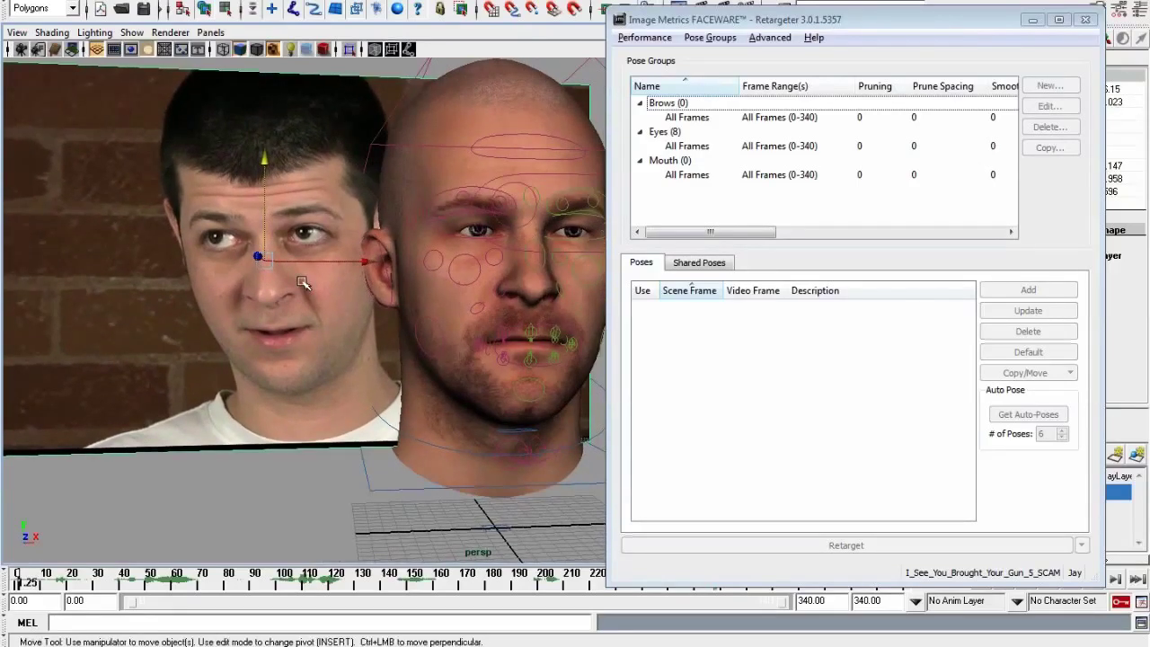
pyautogui.click(244, 480)
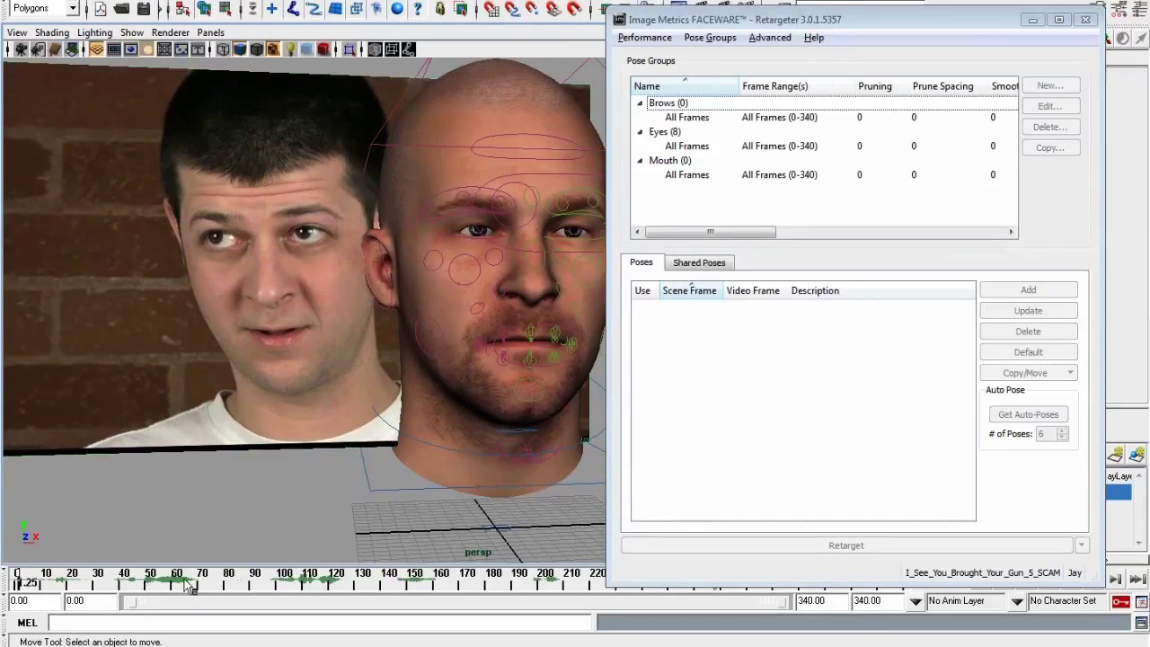
# Scrub the timeline to compare the actor's expressions with the character across the performance, and return to frame 0
pyautogui.click(88, 582)
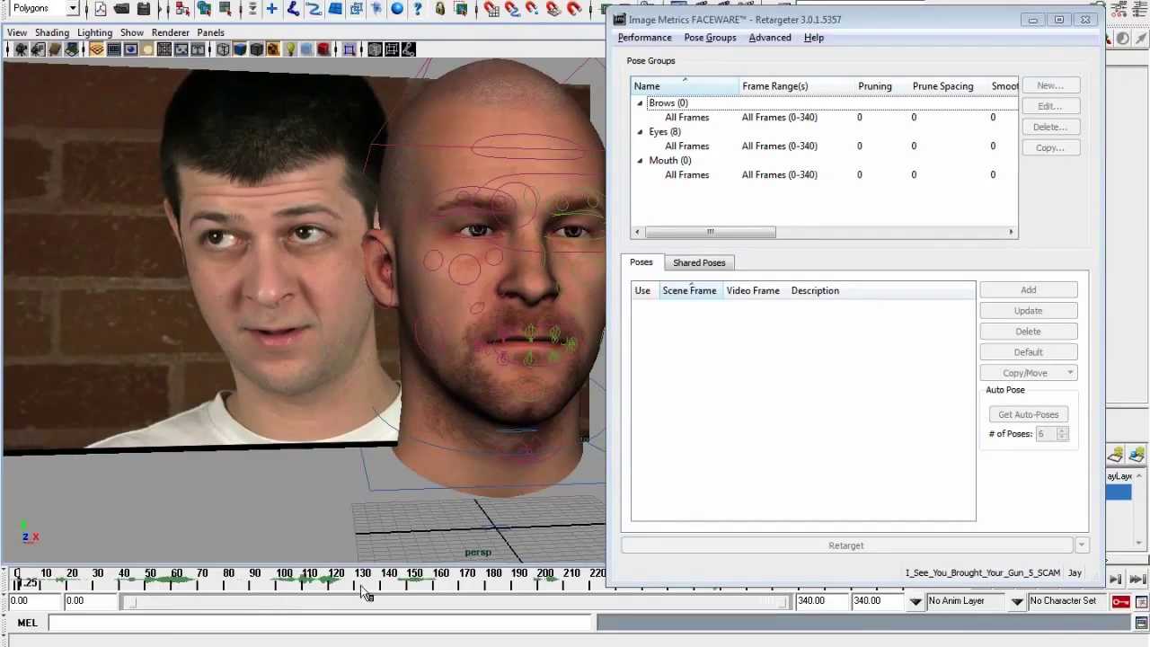
pyautogui.click(178, 593)
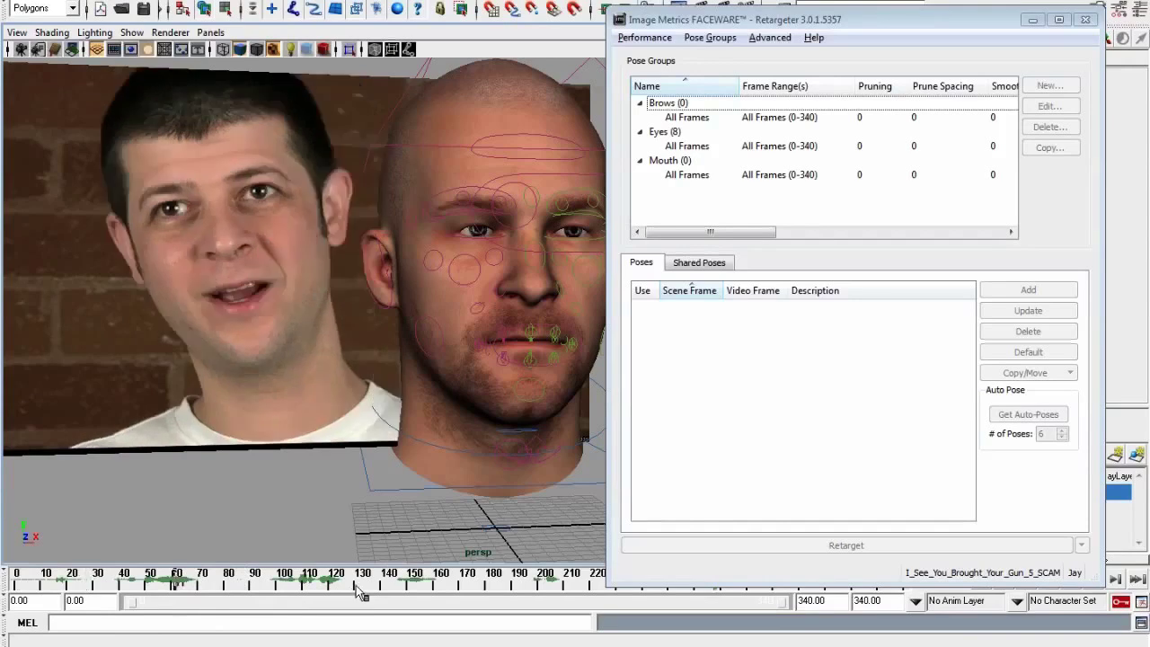
pyautogui.click(453, 592)
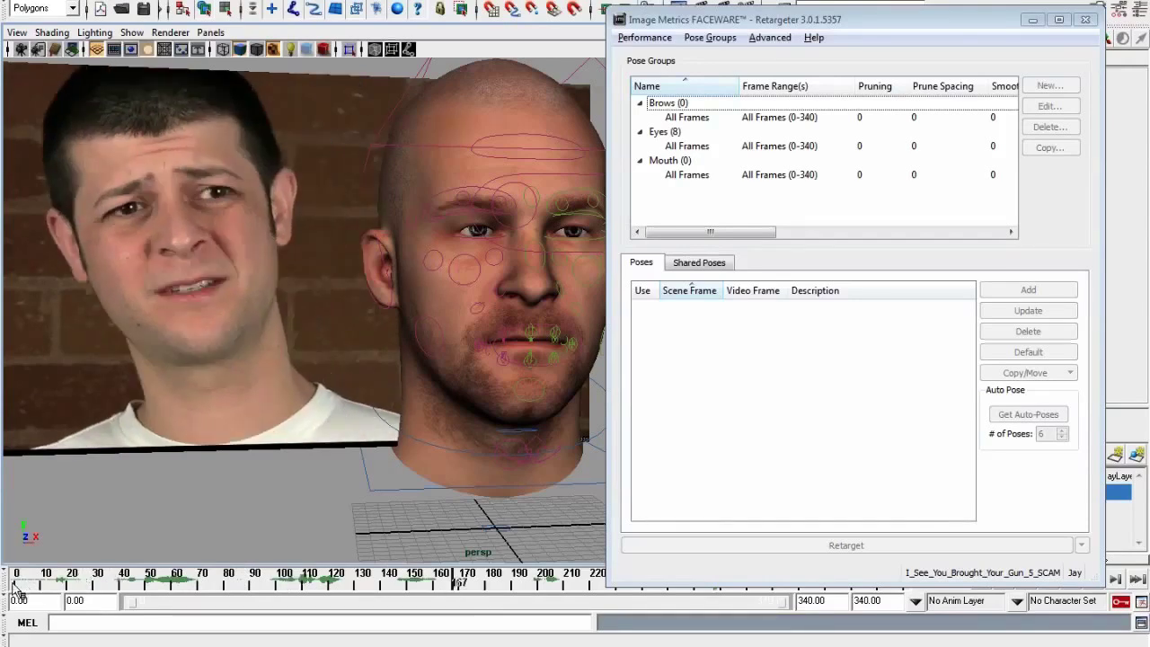
pyautogui.click(16, 589)
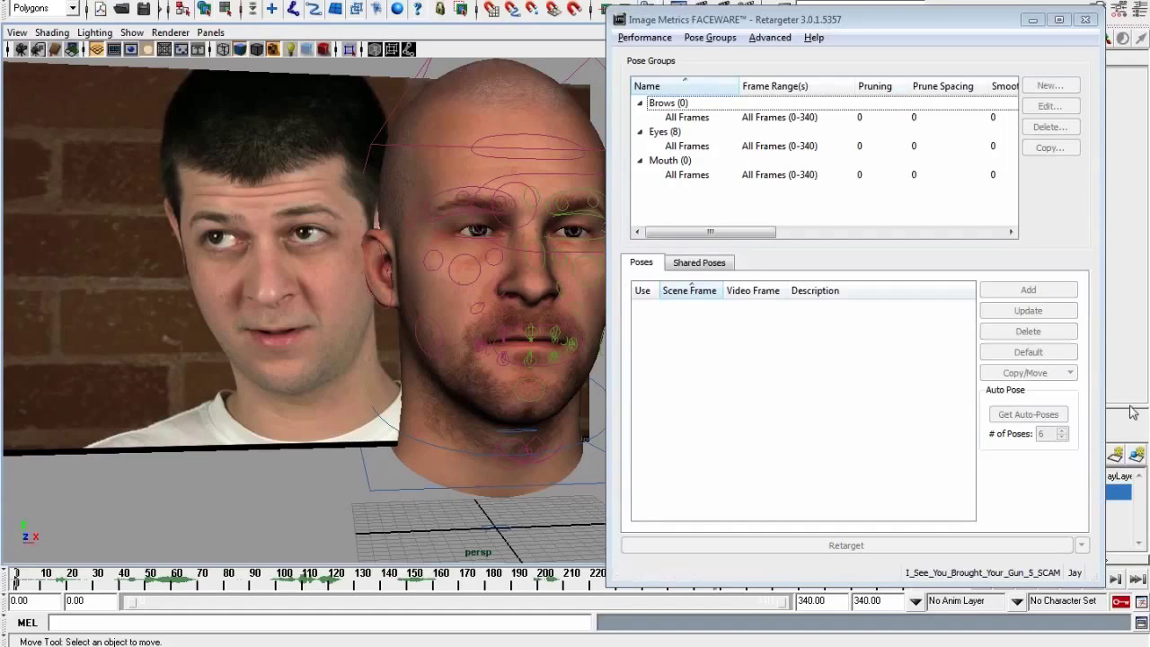
# Arrange the Retargeter window and the perspective view so both faces can be seen beside the pose lists
pyautogui.moveTo(870, 25); pyautogui.dragTo(890, 11)
pyautogui.moveTo(630, 373); pyautogui.dragTo(683, 373)
pyautogui.keyDown('alt'); pyautogui.moveTo(549, 395); pyautogui.dragTo(506, 398); pyautogui.keyUp('alt')
pyautogui.keyDown('alt'); pyautogui.moveTo(506, 398); pyautogui.dragTo(566, 394, button='right'); pyautogui.keyUp('alt')
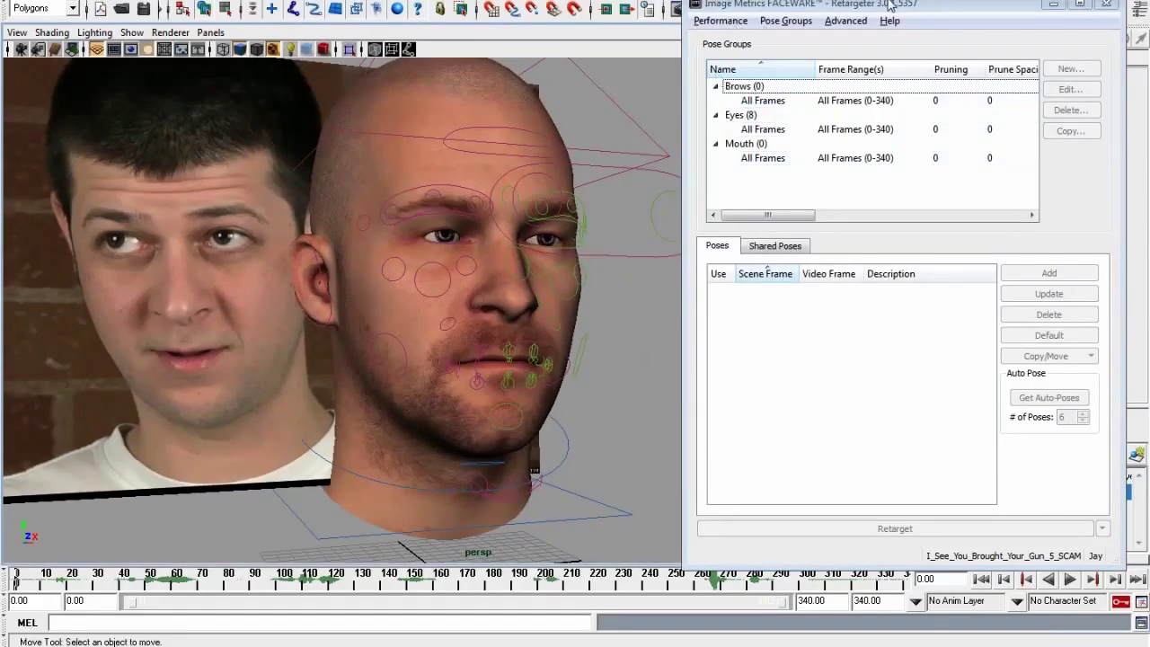
pyautogui.moveTo(890, 6); pyautogui.dragTo(606, 15)
pyautogui.click(479, 93)
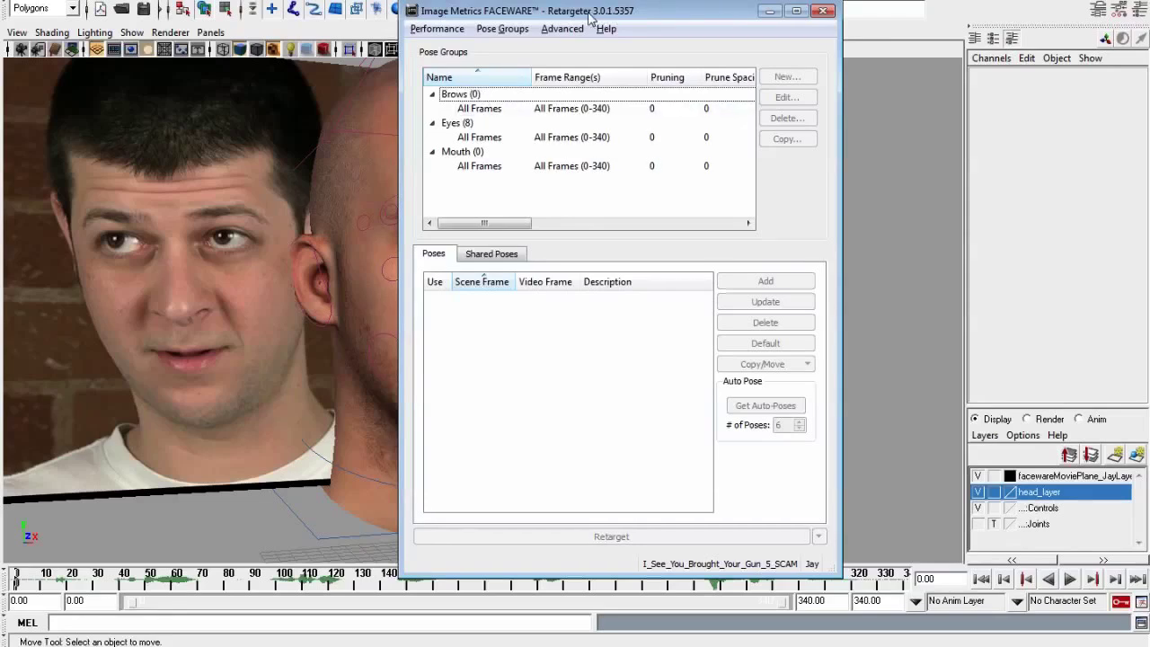
pyautogui.moveTo(598, 18); pyautogui.dragTo(802, 16)
pyautogui.scroll(5, 488, 257)
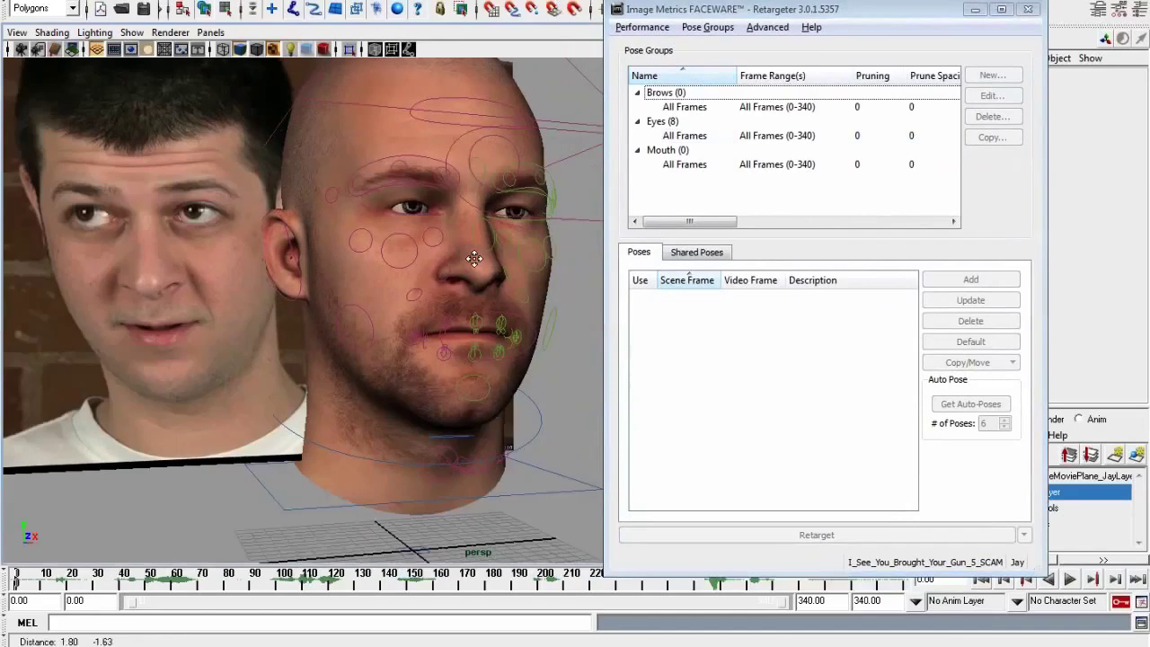
# Select the Eyes All Frames pose group and try moving the large control around the character's eyes, undoing the move
pyautogui.click(685, 135)
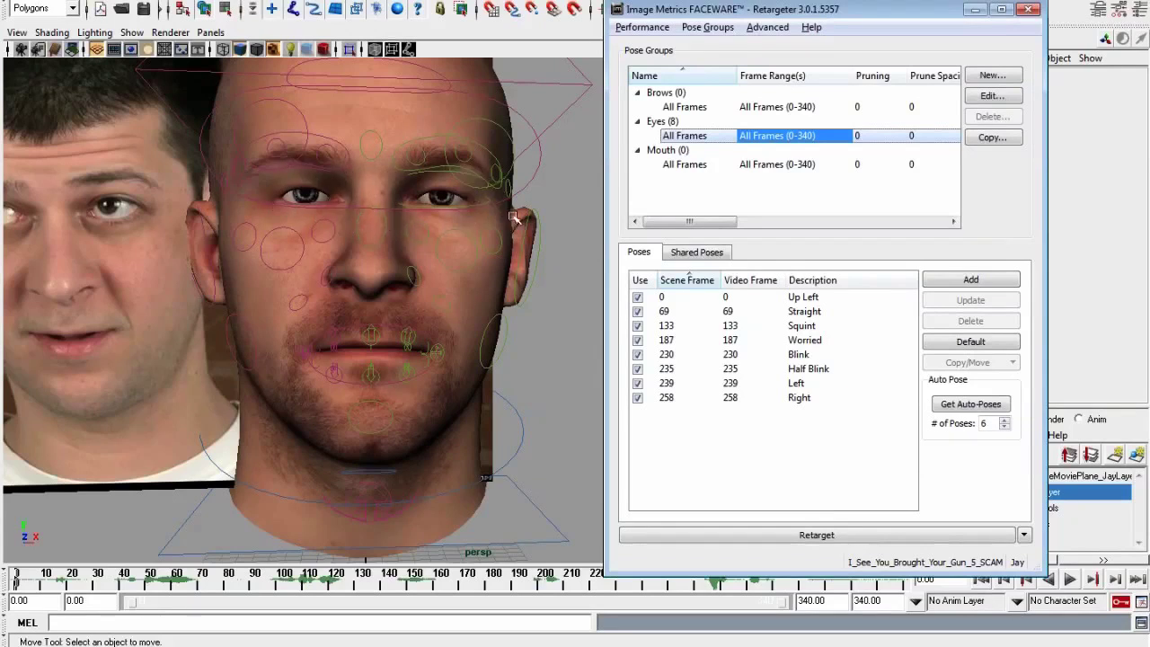
pyautogui.click(530, 186)
pyautogui.moveTo(376, 142); pyautogui.dragTo(441, 214)
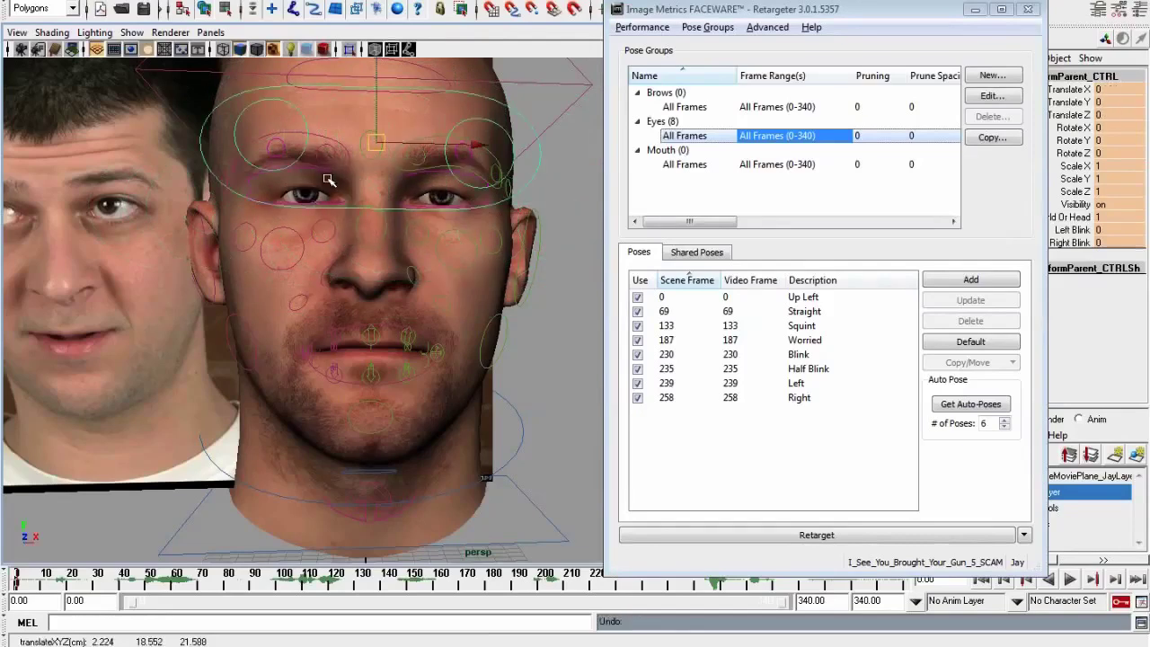
pyautogui.click(691, 135)
# Select the Brows All Frames pose group and try moving the forehead control, undoing each move
pyautogui.click(685, 106)
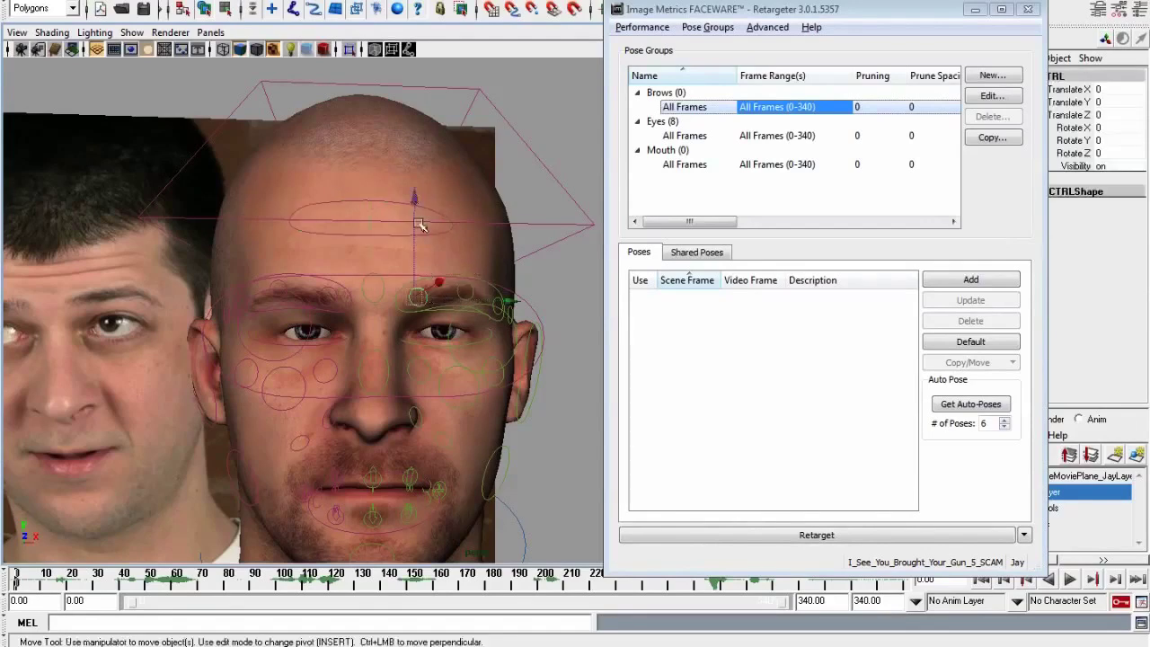
pyautogui.click(378, 206)
pyautogui.hotkey('ctrl', 'z')
pyautogui.moveTo(375, 180); pyautogui.dragTo(363, 148)
pyautogui.hotkey('ctrl', 'z')
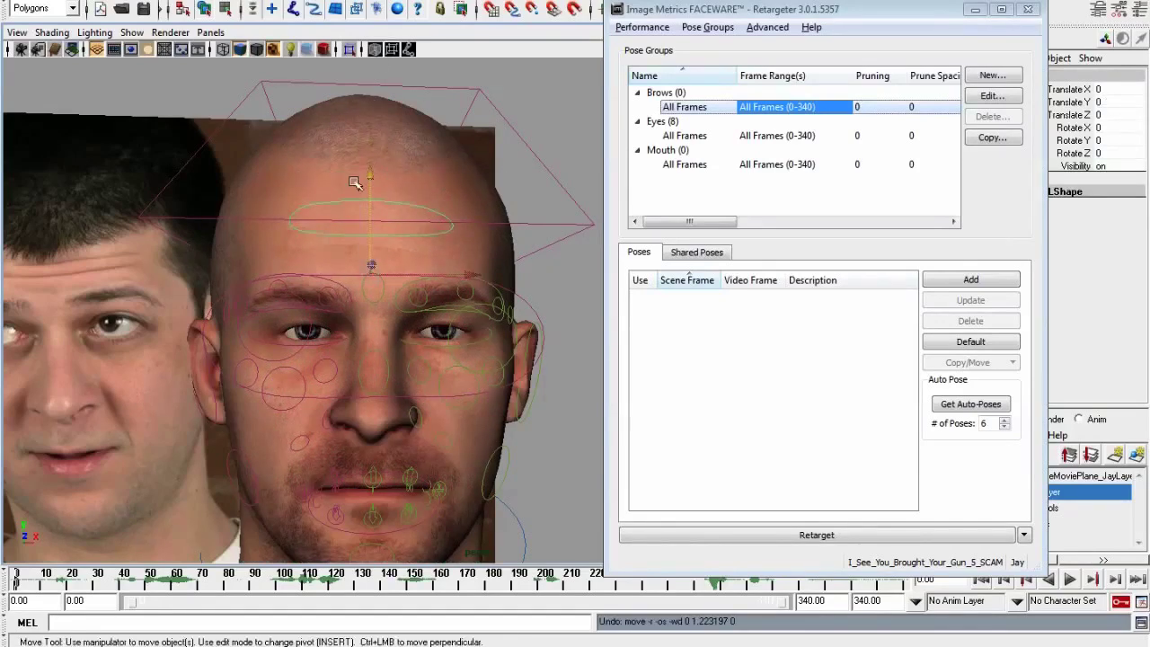
# Select the Mouth All Frames pose group and inspect the cheek control below the character's right eye
pyautogui.keyDown('alt'); pyautogui.moveTo(409, 382); pyautogui.dragTo(422, 355); pyautogui.keyUp('alt')
pyautogui.click(684, 164)
pyautogui.keyDown('alt'); pyautogui.moveTo(611, 342); pyautogui.dragTo(552, 314); pyautogui.keyUp('alt')
pyautogui.click(551, 316)
pyautogui.keyDown('alt'); pyautogui.moveTo(552, 316); pyautogui.dragTo(499, 214, button='middle'); pyautogui.keyUp('alt')
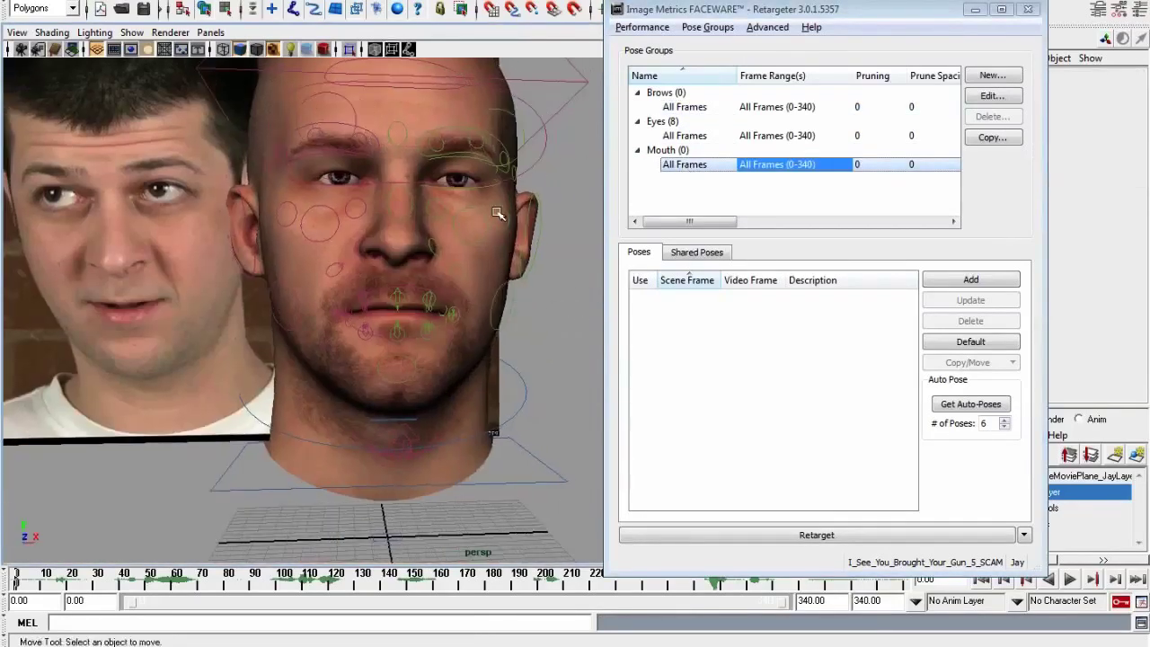
pyautogui.click(409, 214)
pyautogui.click(330, 218)
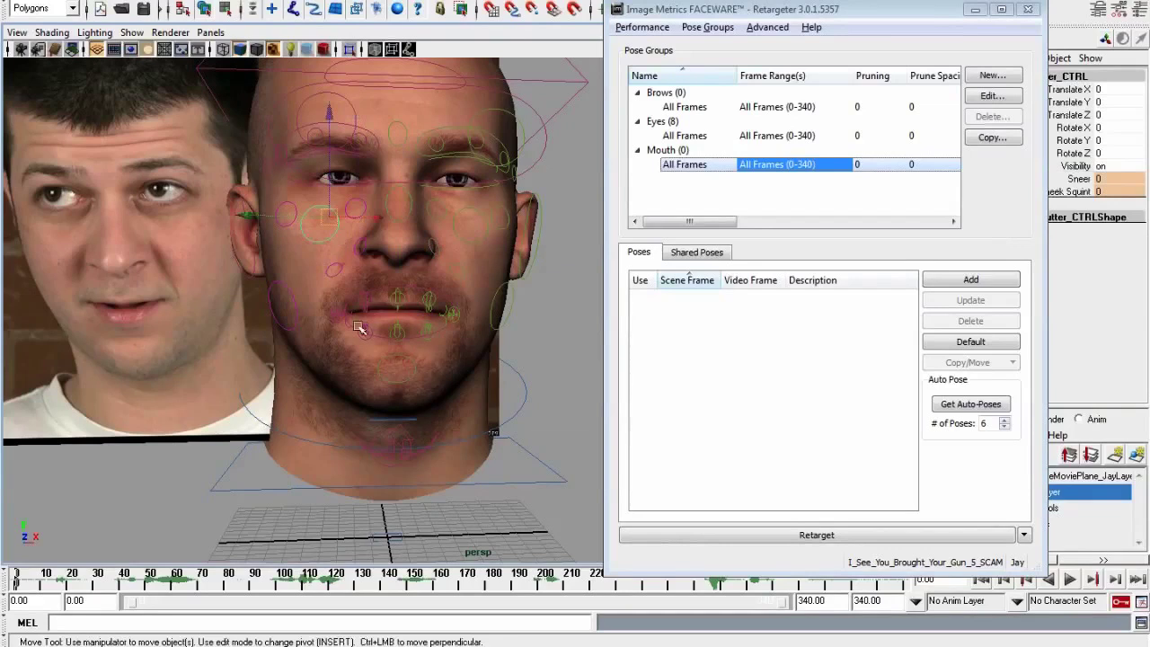
# Try rotating the jaw control, undo the rotation, check the ear control and clear the selection
pyautogui.click(413, 440)
pyautogui.press('e')
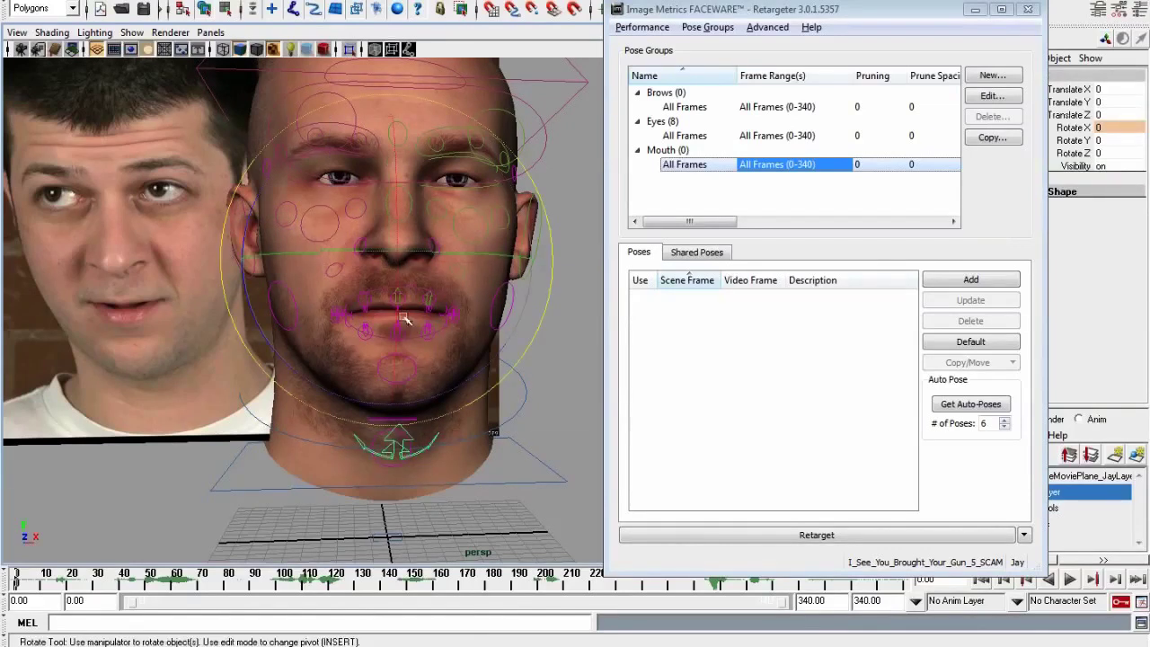
pyautogui.moveTo(402, 314); pyautogui.dragTo(414, 334)
pyautogui.hotkey('ctrl', 'z')
pyautogui.click(552, 347)
pyautogui.click(537, 262)
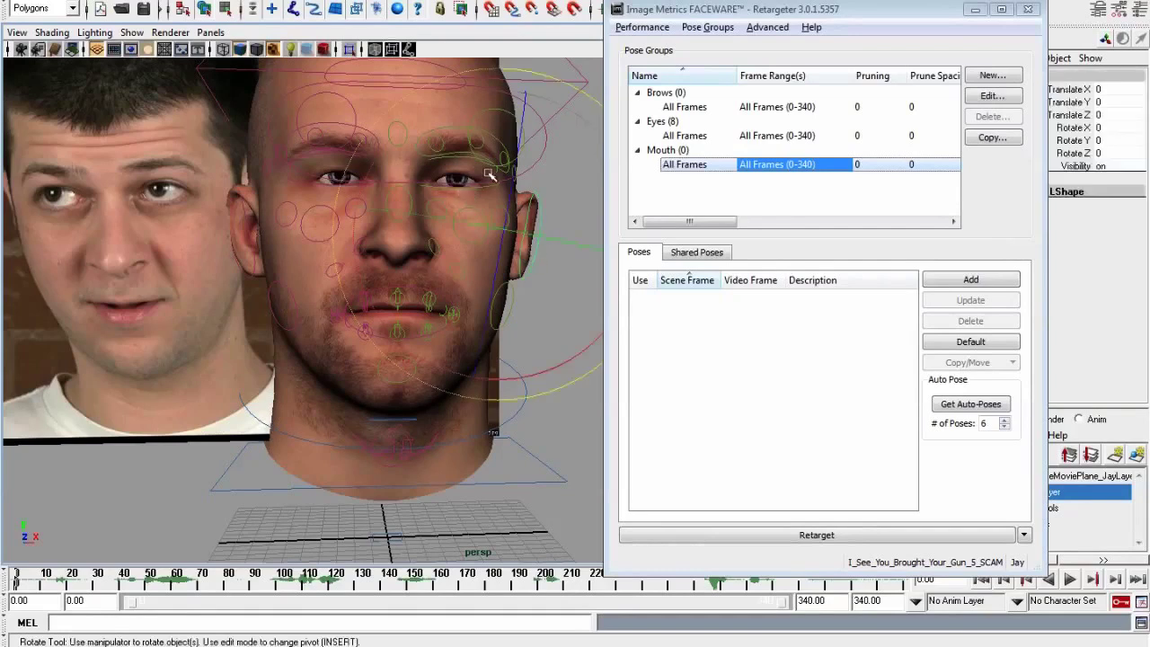
pyautogui.click(571, 299)
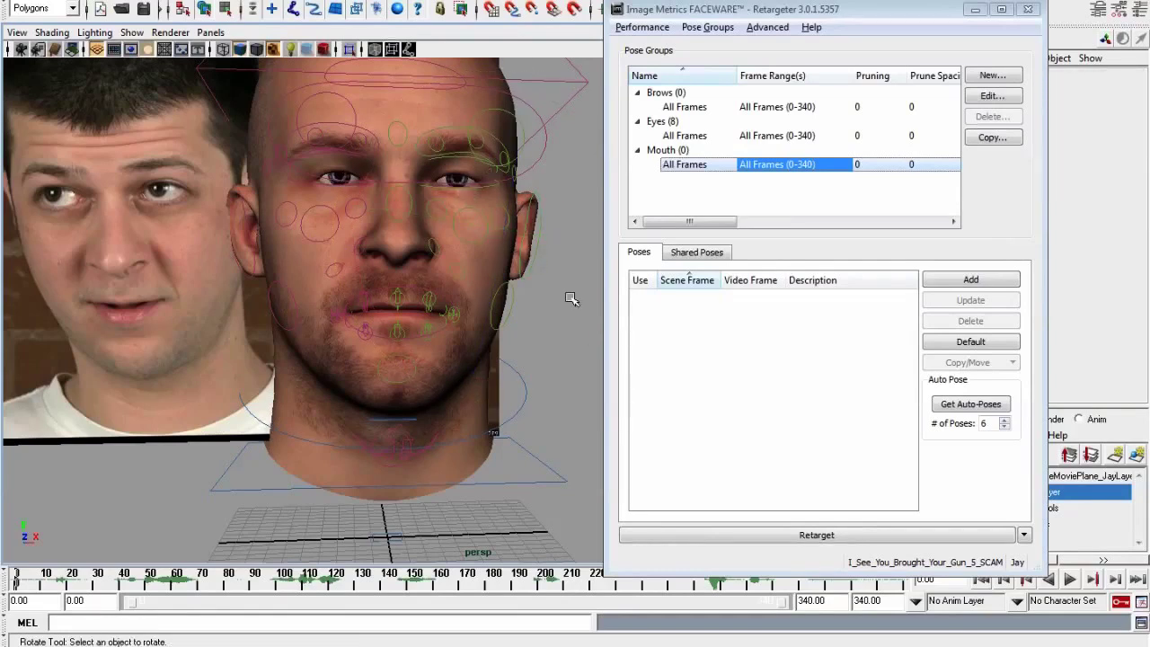
# Adjust the pose group column widths so Prune Spacing is fully readable, and move the Retargeter window off the layer list
pyautogui.click(1112, 435)
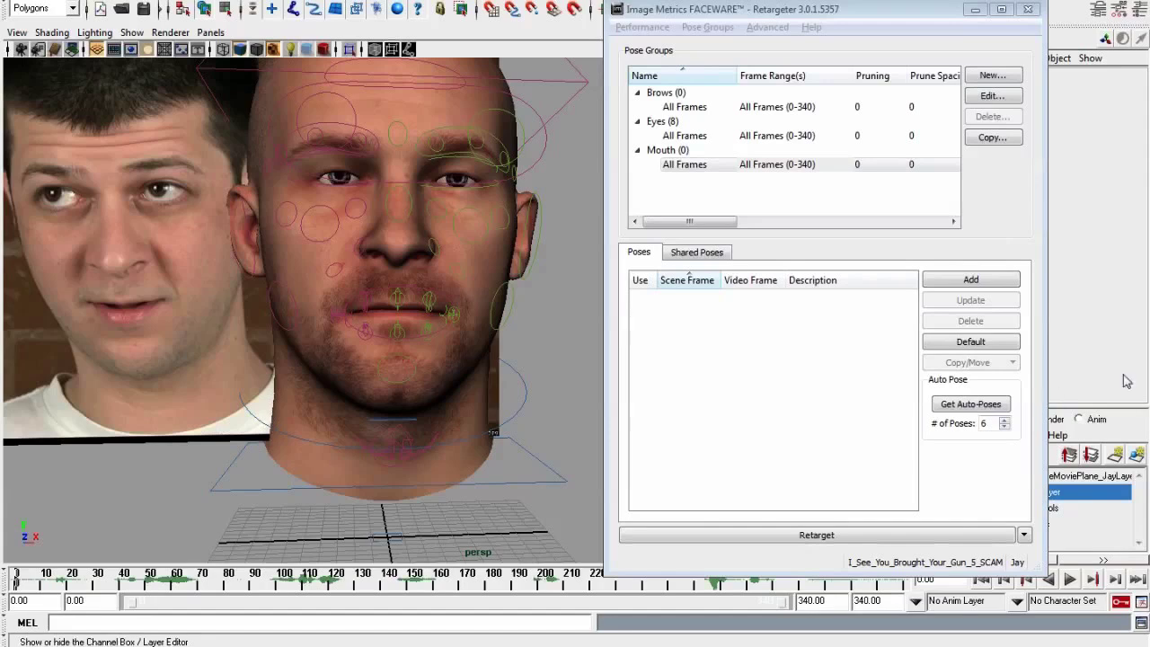
pyautogui.moveTo(841, 77); pyautogui.dragTo(876, 77)
pyautogui.moveTo(691, 221)
pyautogui.mouseDown()
pyautogui.moveTo(708, 221)
pyautogui.moveTo(692, 221)
pyautogui.mouseUp()
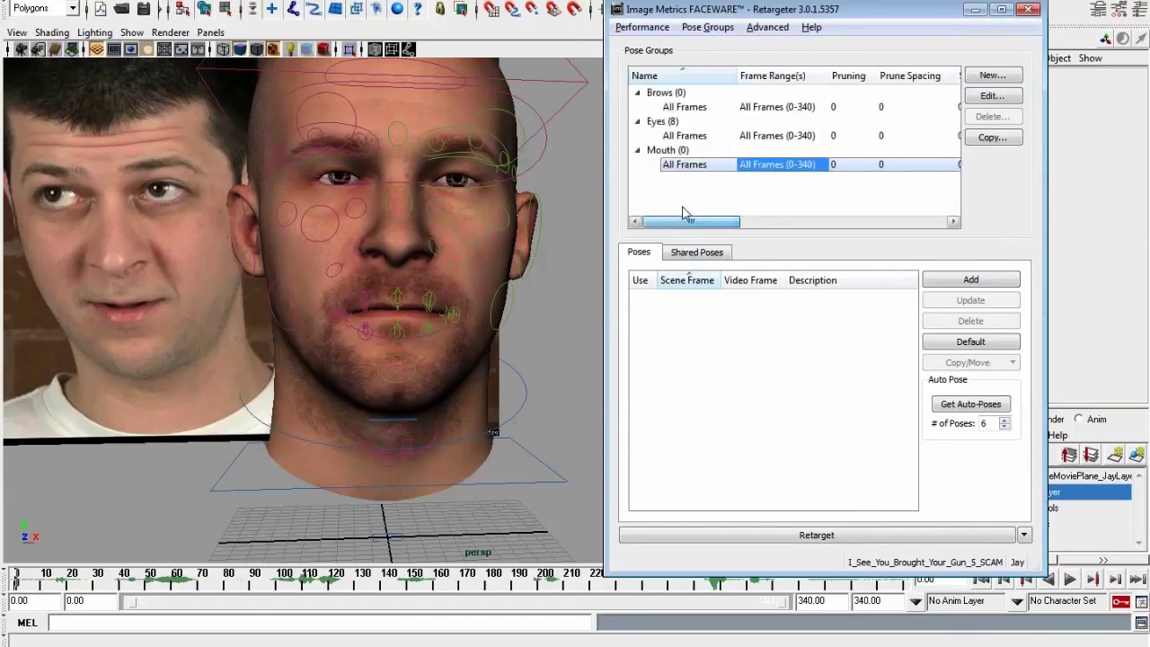
pyautogui.moveTo(715, 12); pyautogui.dragTo(691, 0)
# Review the pose lists of the Eyes and Brows groups while viewing the character's head from several angles
pyautogui.click(670, 118)
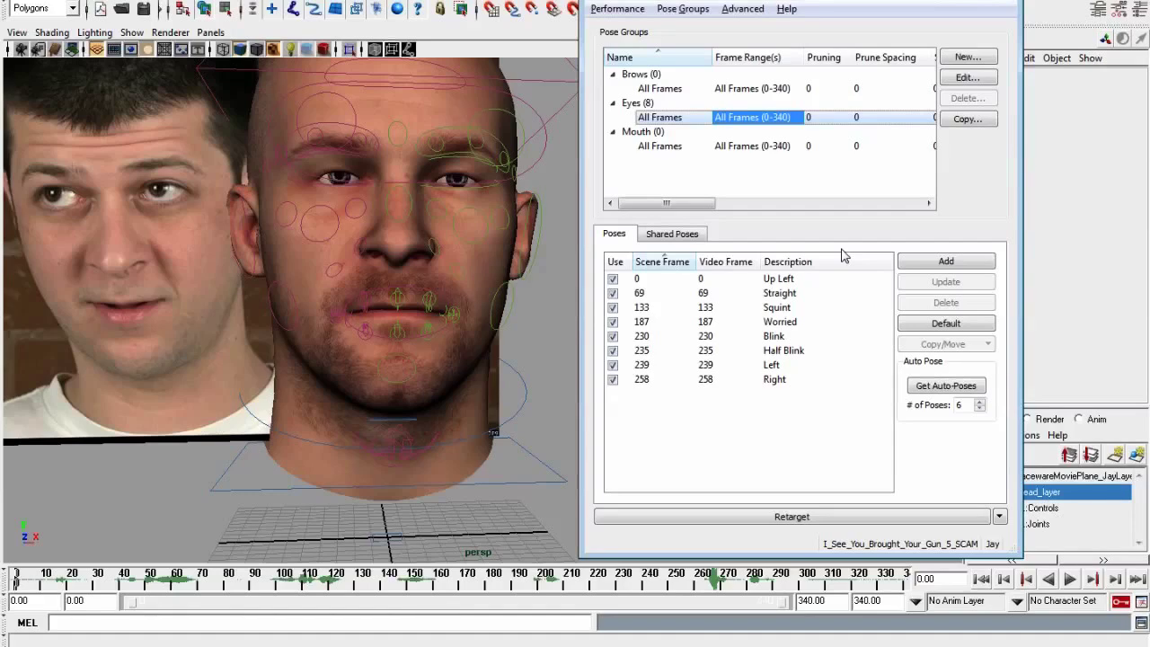
pyautogui.keyDown('alt'); pyautogui.moveTo(431, 320); pyautogui.dragTo(461, 380); pyautogui.keyUp('alt')
pyautogui.click(694, 89)
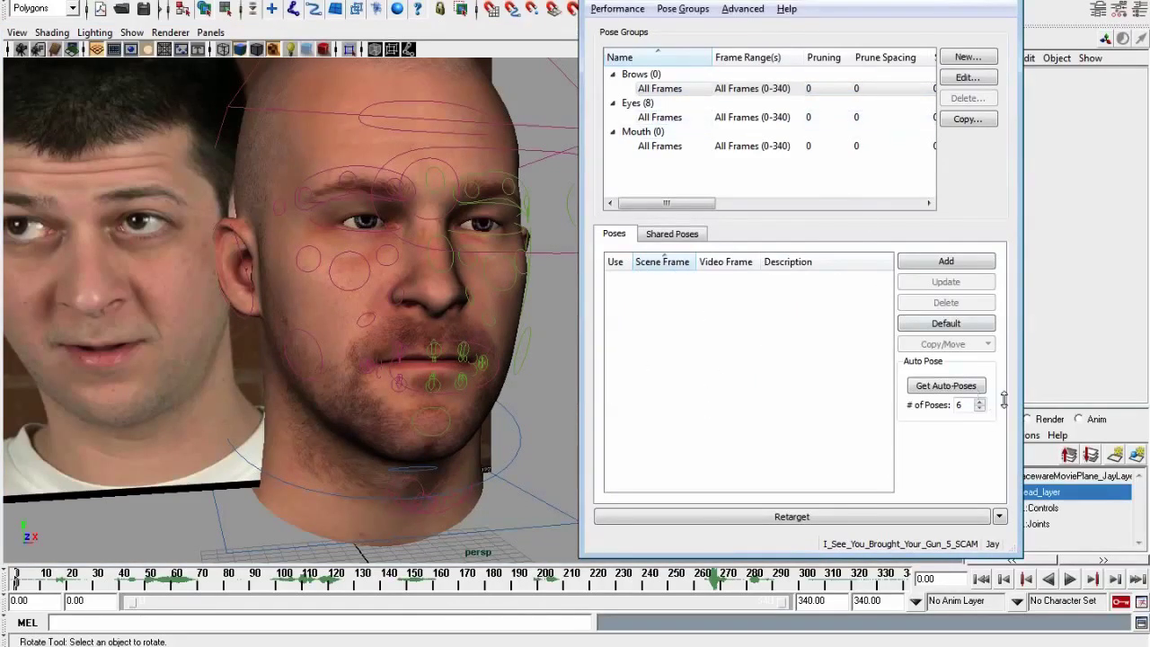
pyautogui.click(660, 117)
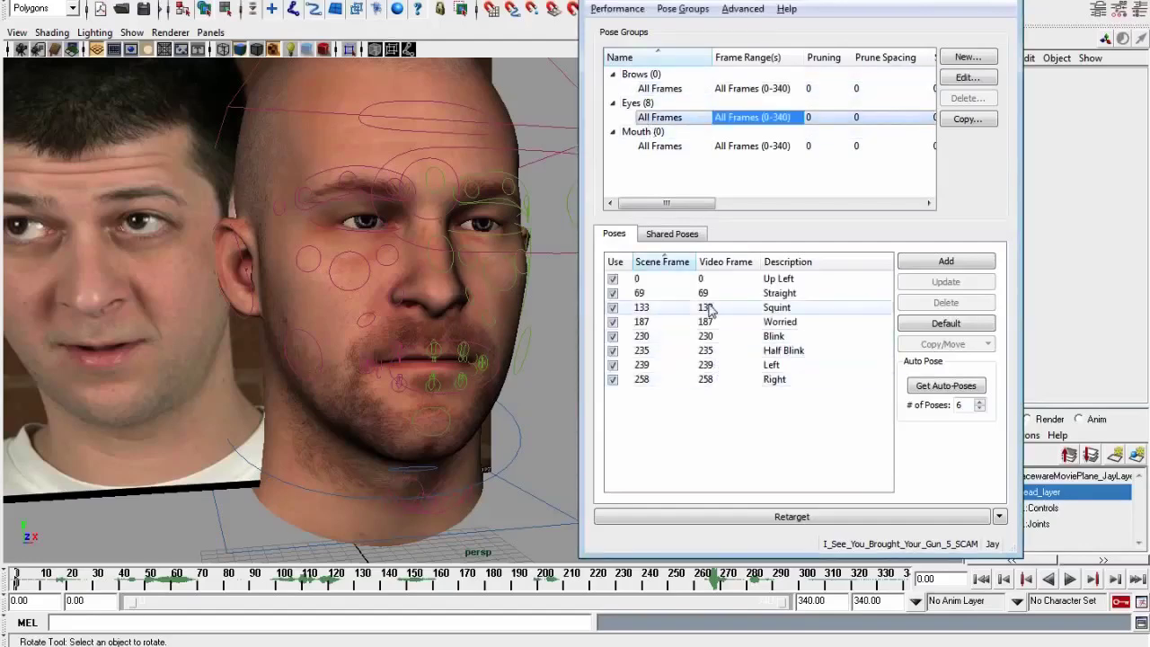
pyautogui.keyDown('alt'); pyautogui.moveTo(398, 339); pyautogui.dragTo(423, 378); pyautogui.keyUp('alt')
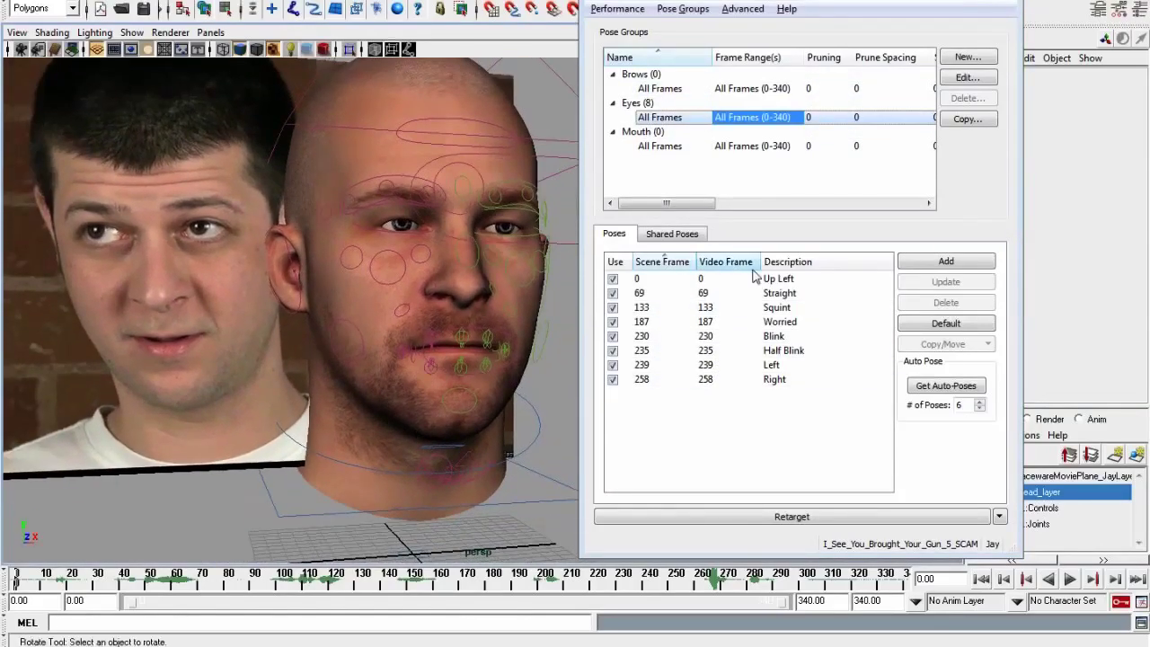
pyautogui.click(617, 9)
pyautogui.click(647, 155)
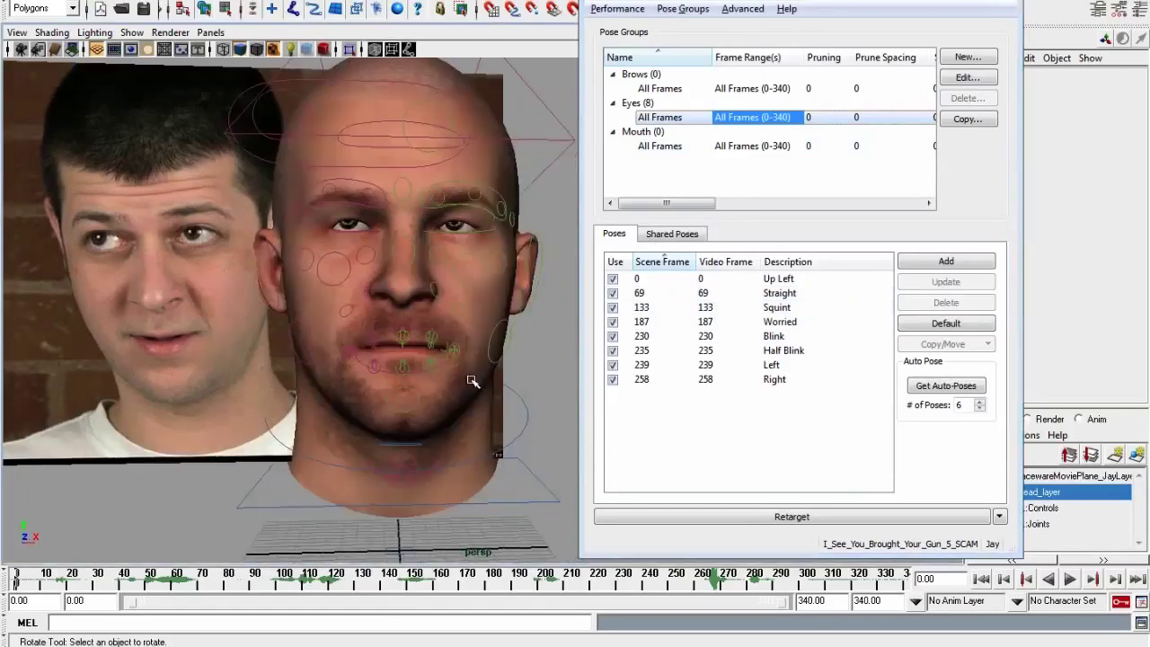
# Preview the Worried pose at frame 187 and the Left pose at frame 239 of the Eyes group
pyautogui.click(663, 285)
pyautogui.click(691, 324)
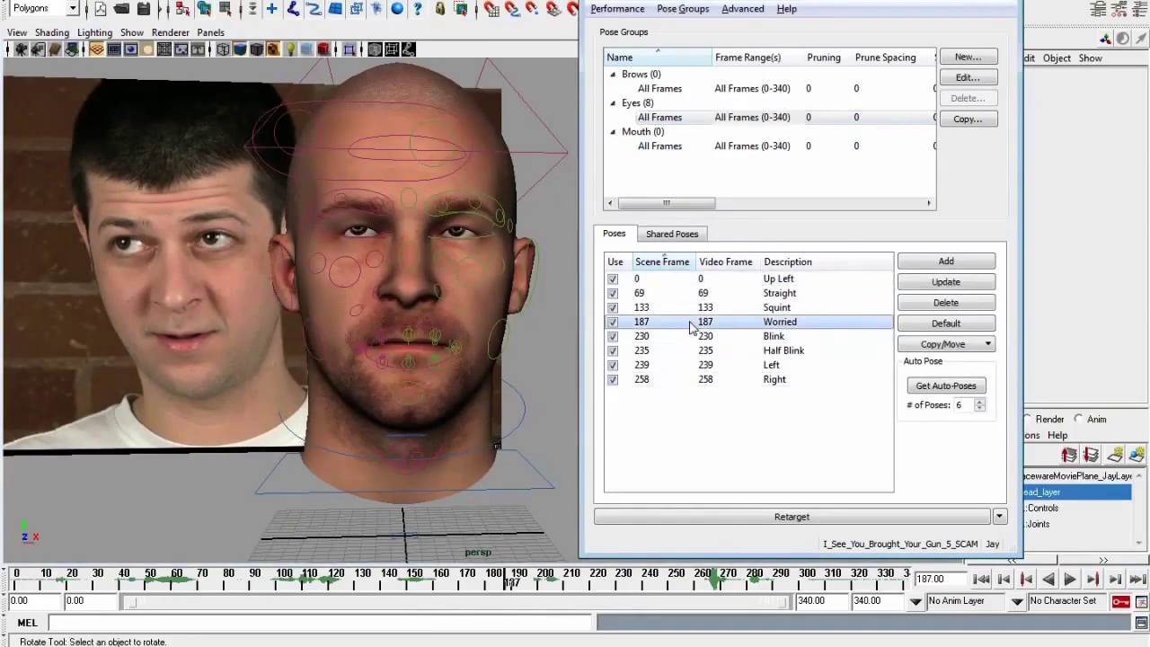
pyautogui.click(663, 365)
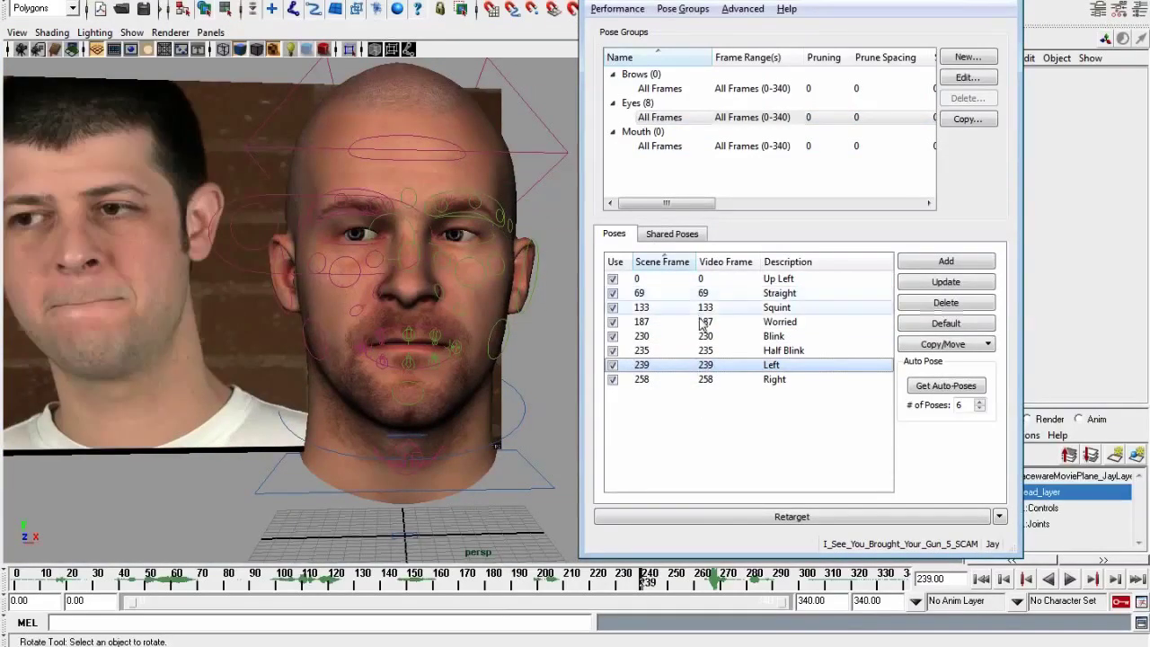
pyautogui.moveTo(483, 402)
pyautogui.keyDown('alt'); pyautogui.mouseDown()
pyautogui.moveTo(437, 390)
pyautogui.moveTo(513, 390)
pyautogui.moveTo(471, 400)
pyautogui.mouseUp(); pyautogui.keyUp('alt')
# Compare the Up Left pose at frame 0 with the Straight pose at frame 69 against the actor, ending on Up Left
pyautogui.click(699, 281)
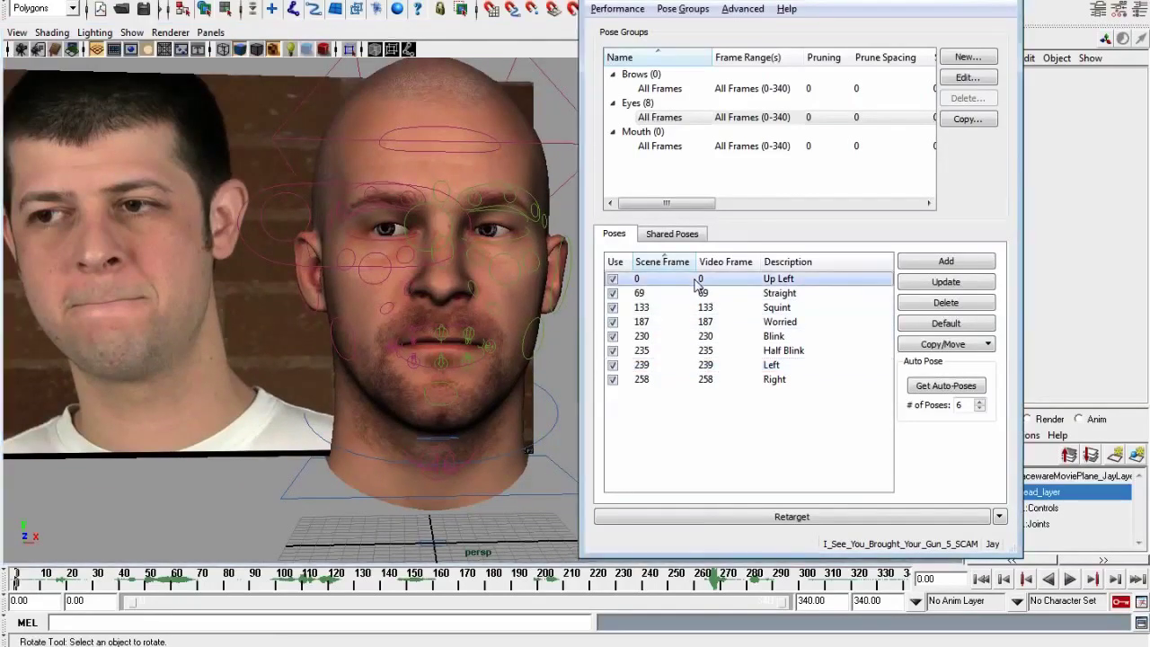
pyautogui.keyDown('alt'); pyautogui.moveTo(445, 304); pyautogui.dragTo(406, 319); pyautogui.keyUp('alt')
pyautogui.press('e')
pyautogui.scroll(2, 404, 316)
pyautogui.click(647, 295)
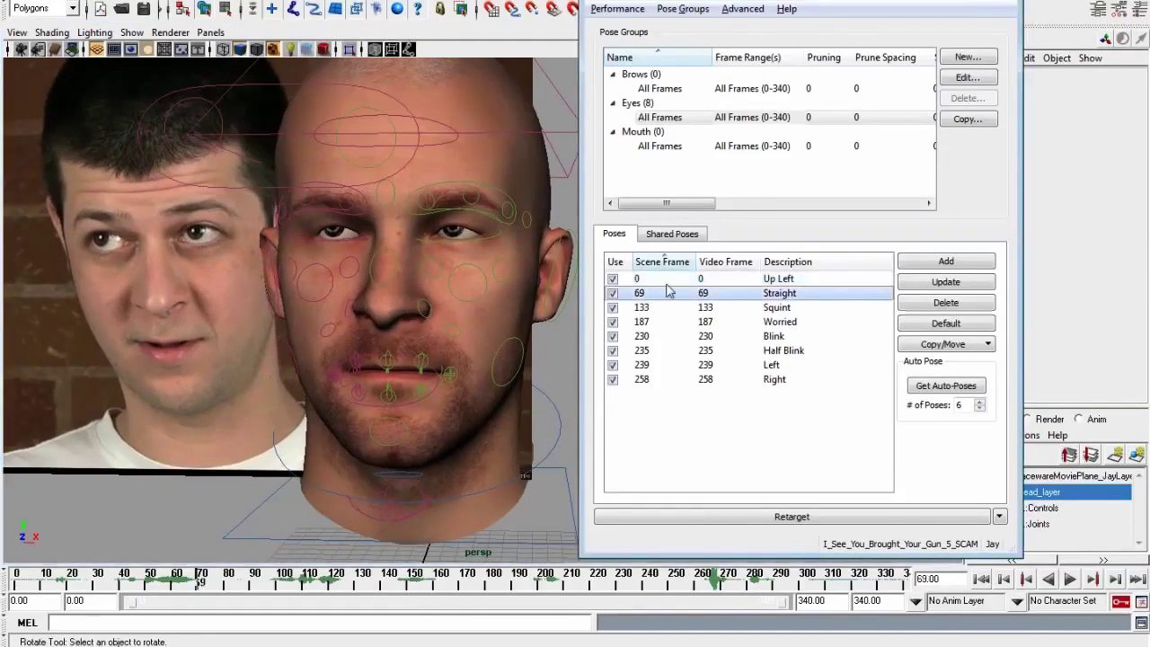
pyautogui.click(676, 281)
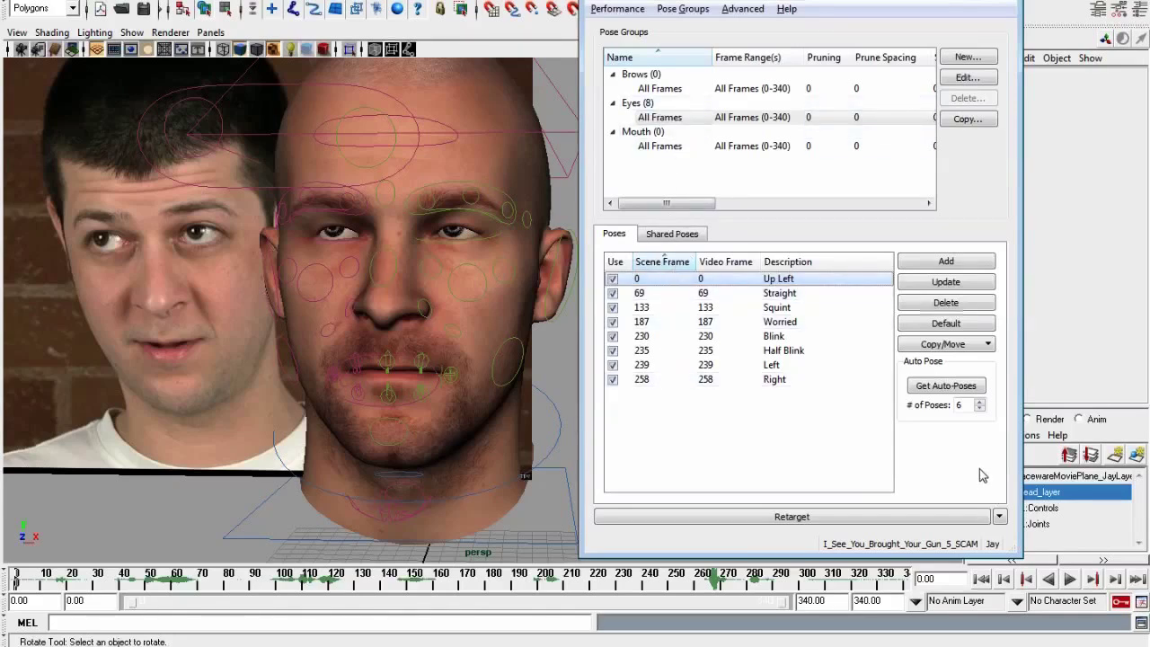
pyautogui.click(876, 601)
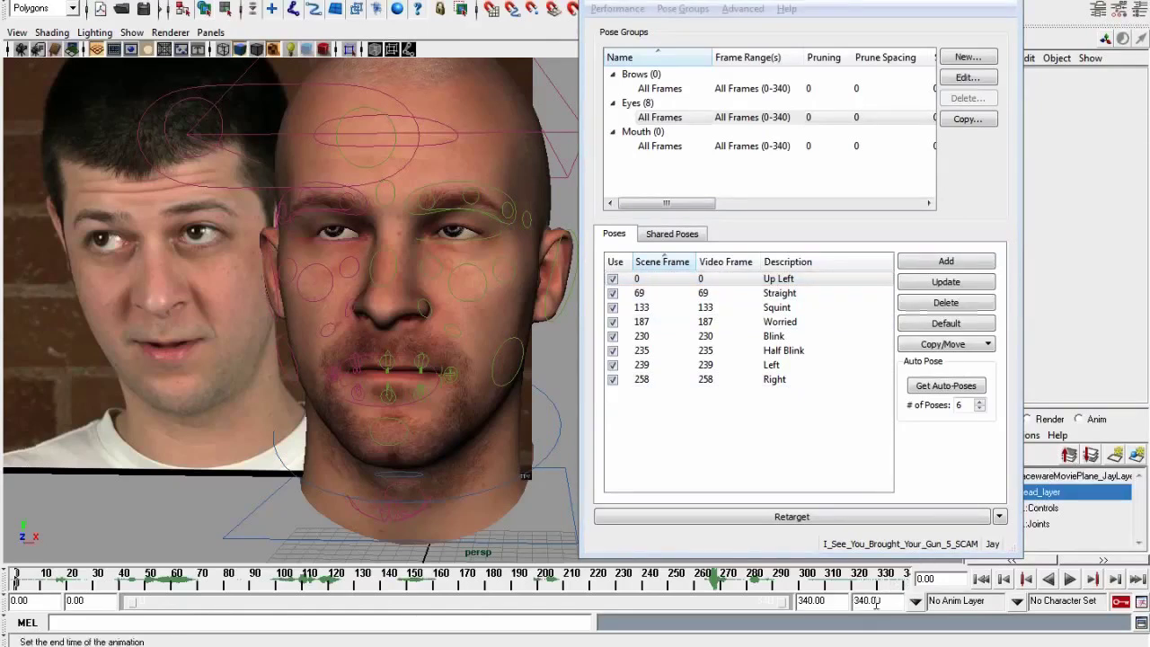
pyautogui.click(725, 283)
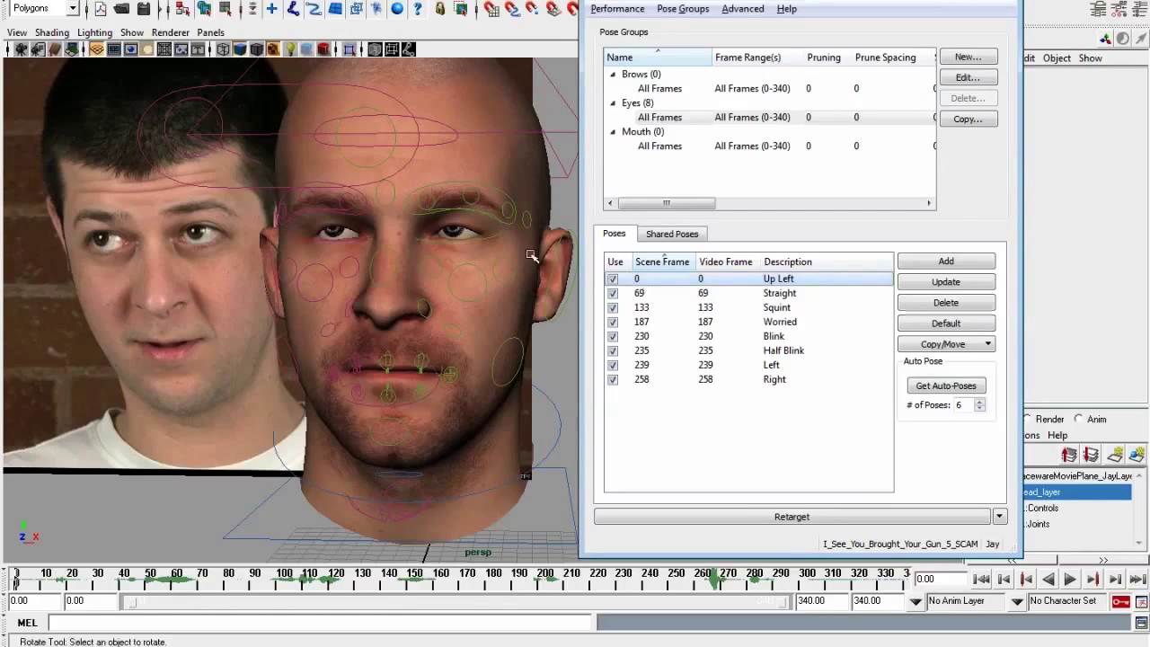
# On the Up Left pose at frame 0, rotate the character's right upper eyelid control to open that eye wider
pyautogui.keyDown('alt'); pyautogui.moveTo(374, 212); pyautogui.dragTo(355, 265); pyautogui.keyUp('alt')
pyautogui.press('q')
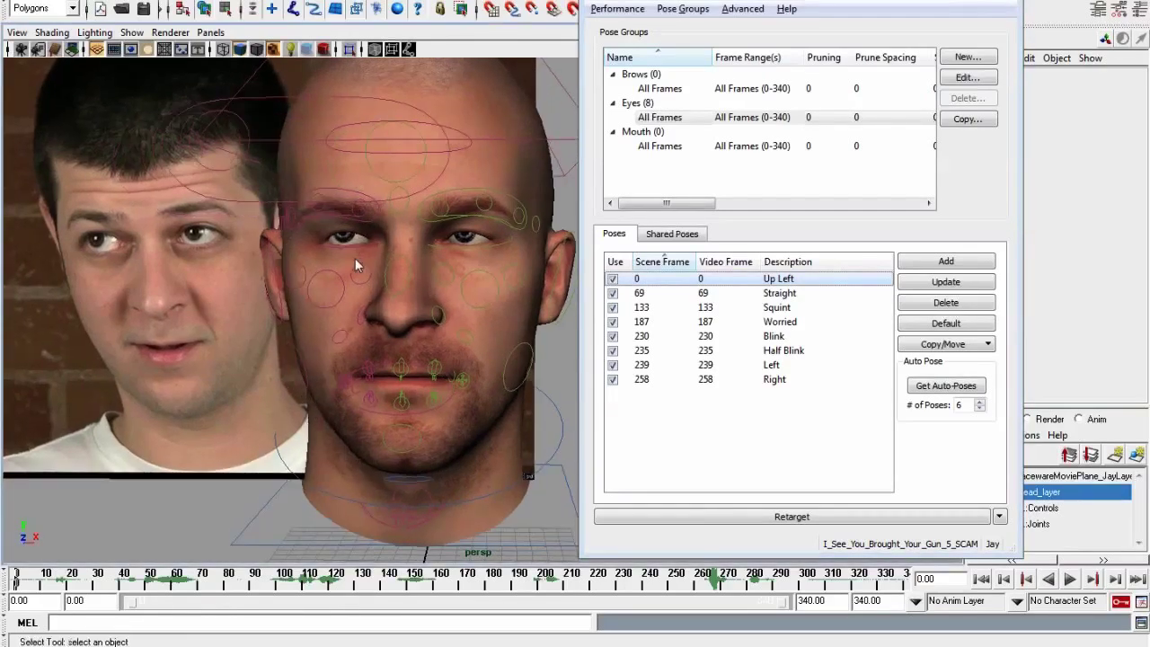
pyautogui.scroll(2, 324, 233)
pyautogui.click(308, 187)
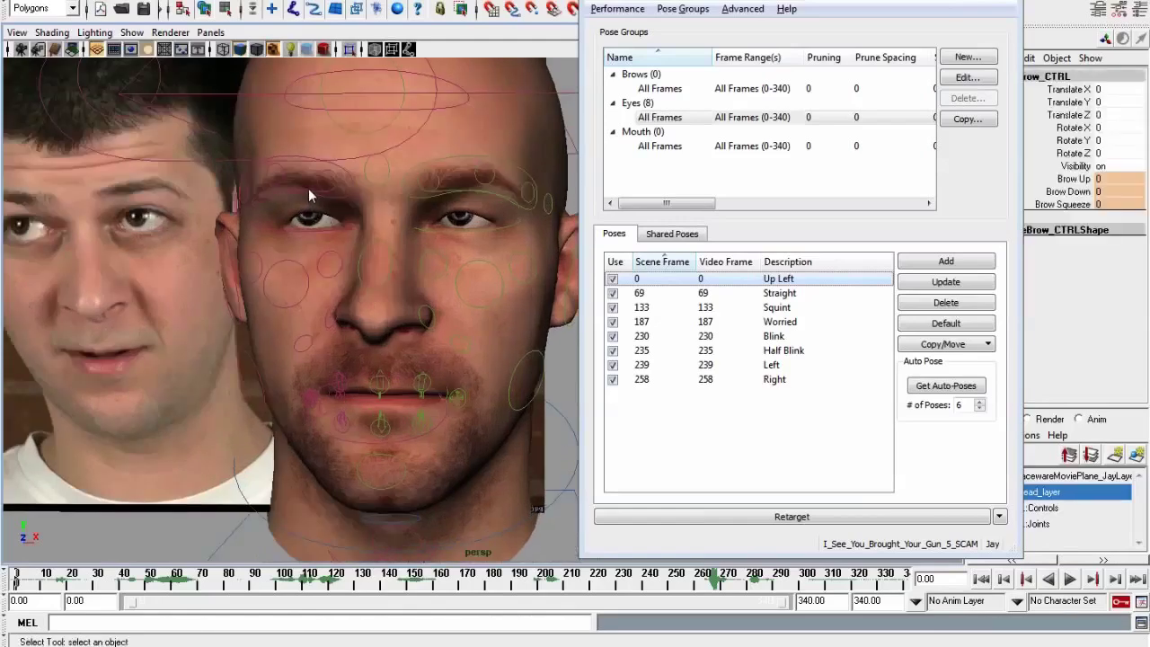
pyautogui.keyDown('alt'); pyautogui.moveTo(336, 223); pyautogui.dragTo(337, 285); pyautogui.keyUp('alt')
pyautogui.click(329, 169)
pyautogui.click(331, 162)
pyautogui.press('e')
pyautogui.moveTo(244, 310); pyautogui.dragTo(244, 283)
# Rotate the character's left upper eyelid control about 12.7 degrees in X to open the eye, and deselect it
pyautogui.keyDown('alt'); pyautogui.moveTo(243, 283); pyautogui.dragTo(358, 308, button='right'); pyautogui.keyUp('alt')
pyautogui.keyDown('alt'); pyautogui.moveTo(359, 307); pyautogui.dragTo(331, 286); pyautogui.keyUp('alt')
pyautogui.press('q')
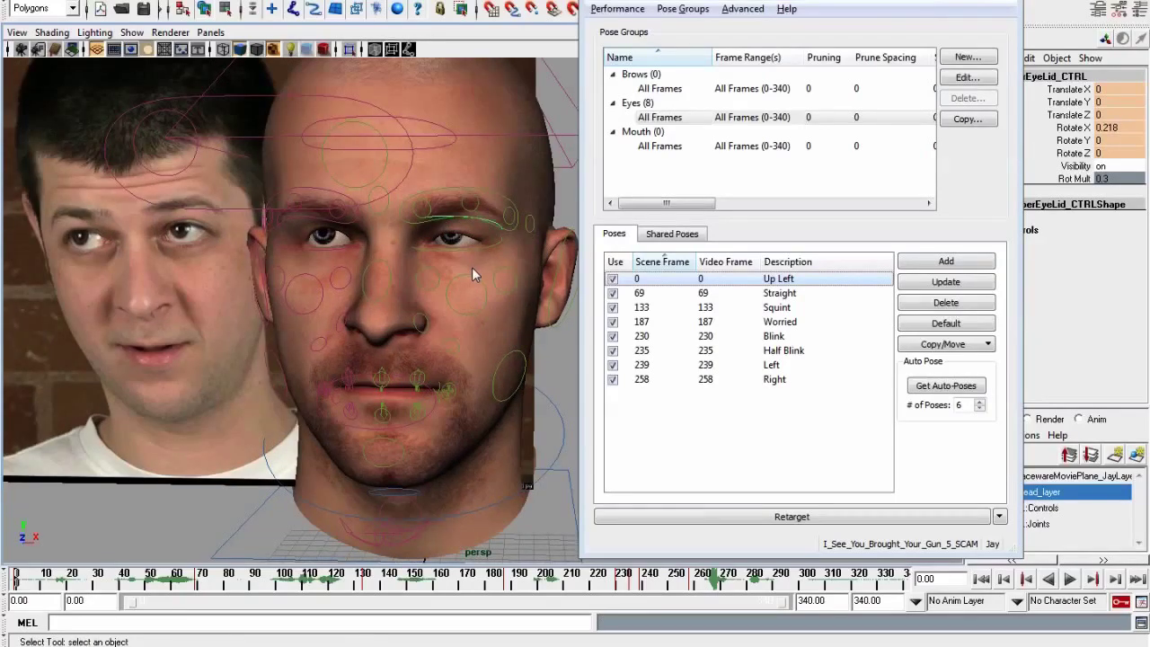
pyautogui.press('e')
pyautogui.moveTo(436, 301); pyautogui.dragTo(431, 267)
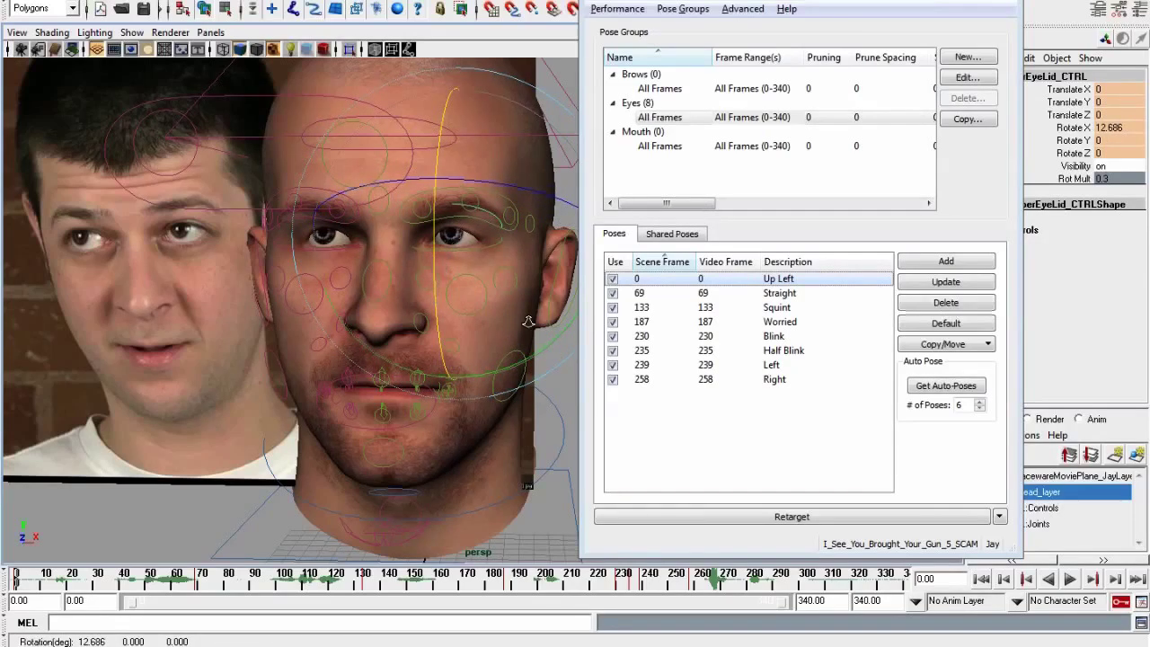
pyautogui.scroll(-5, 529, 321)
pyautogui.press('q')
pyautogui.click(558, 366)
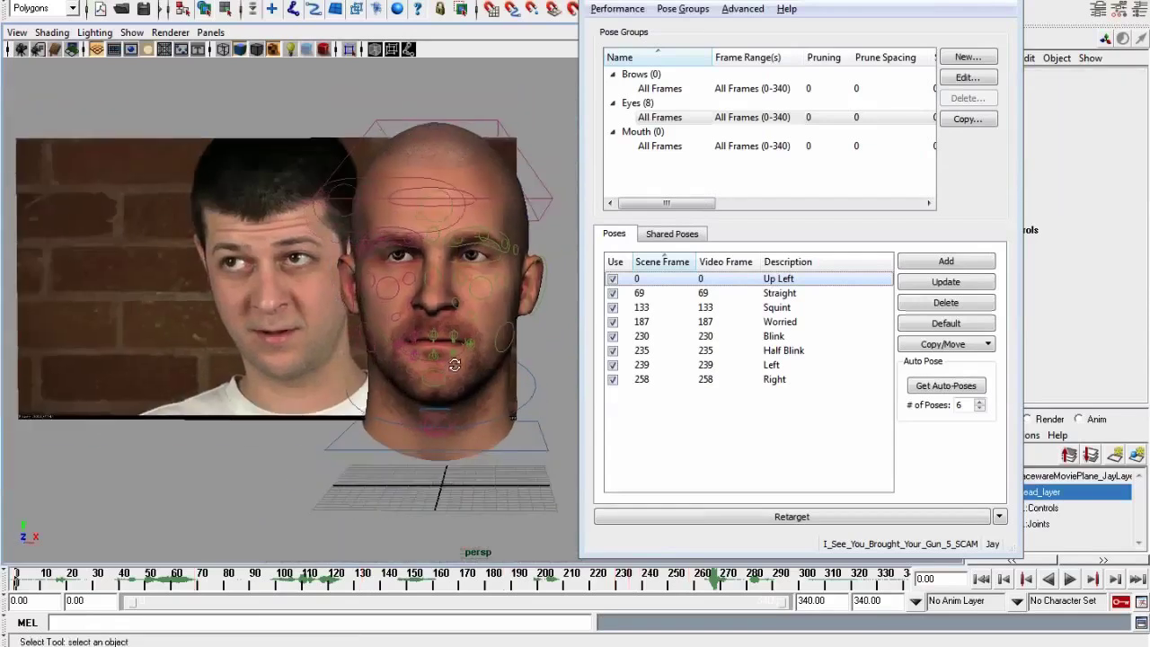
# Update the Up Left pose in the Eyes group and check other frames on the timeline, returning to frame 0
pyautogui.click(946, 281)
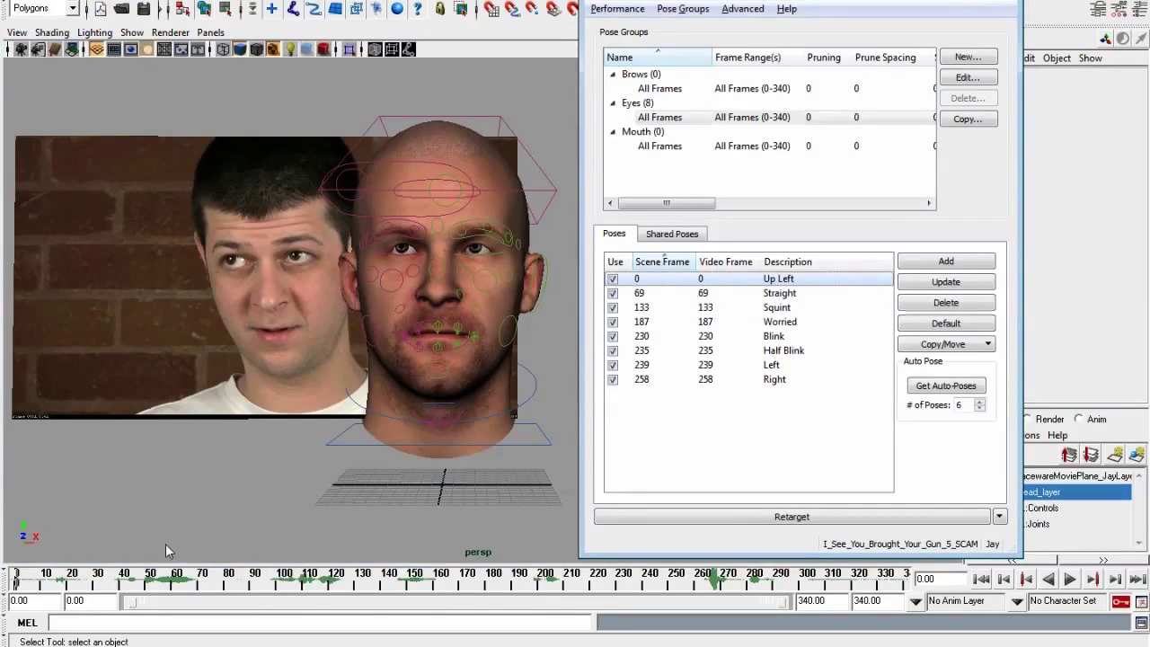
pyautogui.click(123, 579)
pyautogui.click(377, 580)
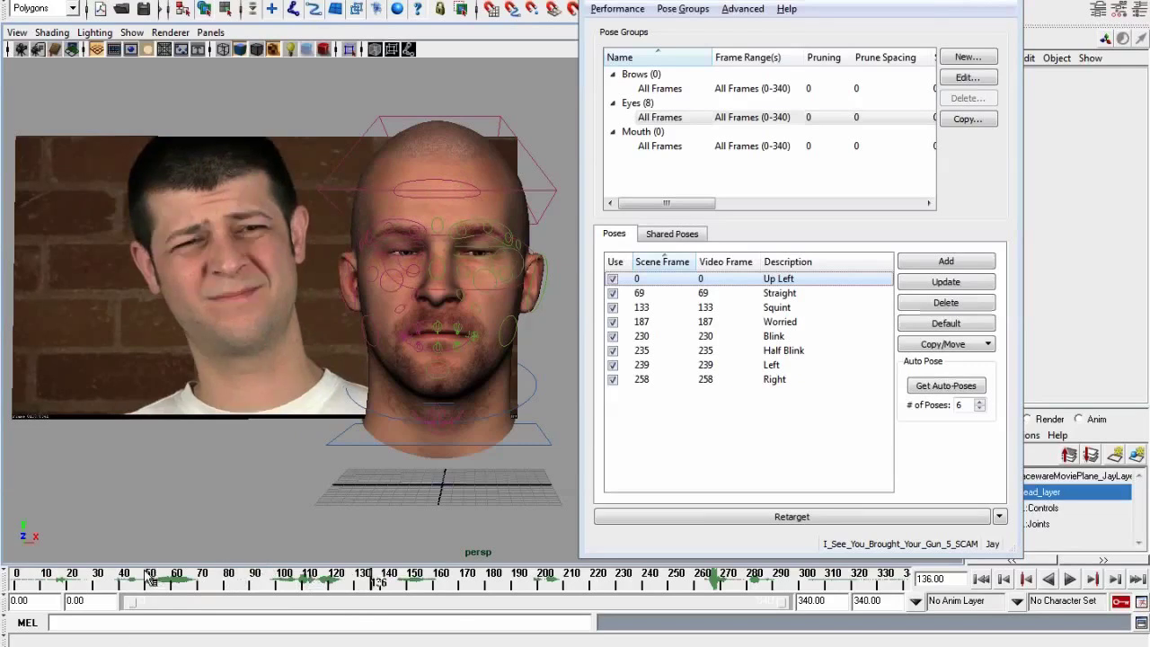
pyautogui.click(17, 584)
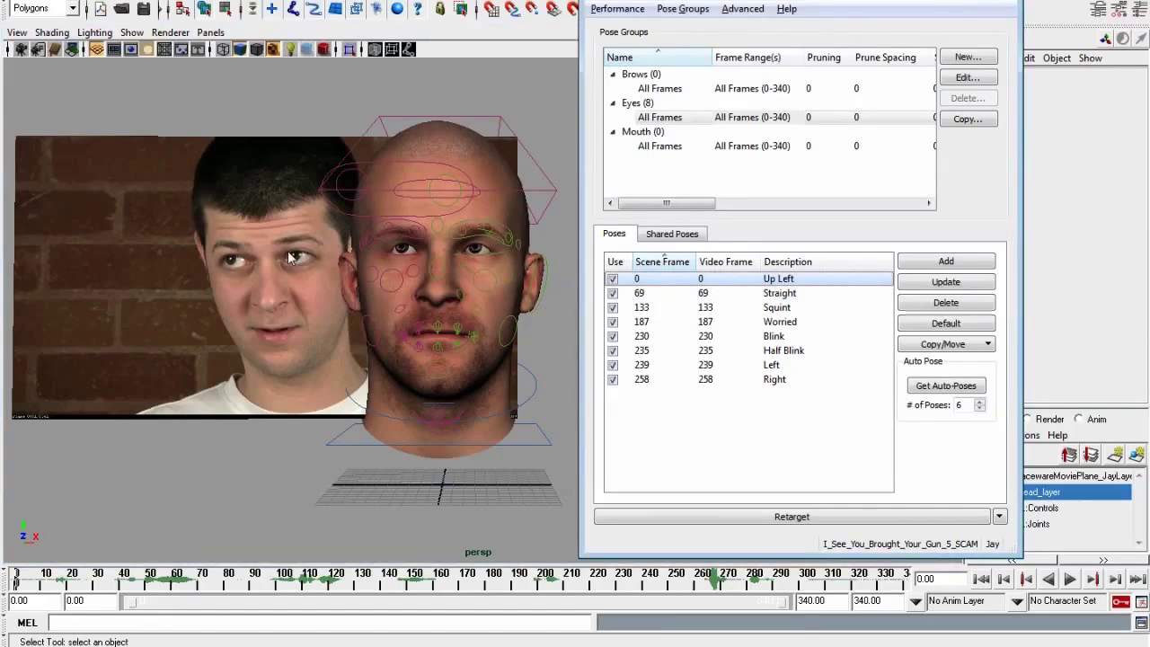
# Inspect the Up Left eyes at frame 0 up close against the actor and update that pose again
pyautogui.keyDown('alt'); pyautogui.moveTo(327, 263); pyautogui.dragTo(483, 379, button='right'); pyautogui.keyUp('alt')
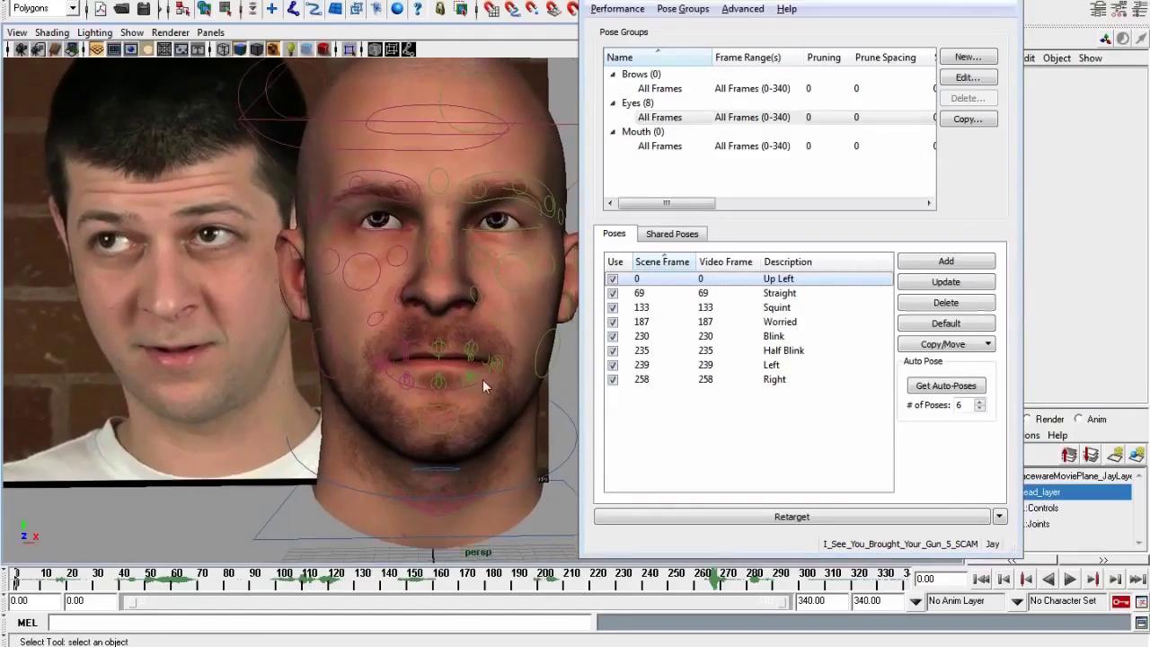
pyautogui.keyDown('alt'); pyautogui.moveTo(376, 342); pyautogui.dragTo(411, 380); pyautogui.keyUp('alt')
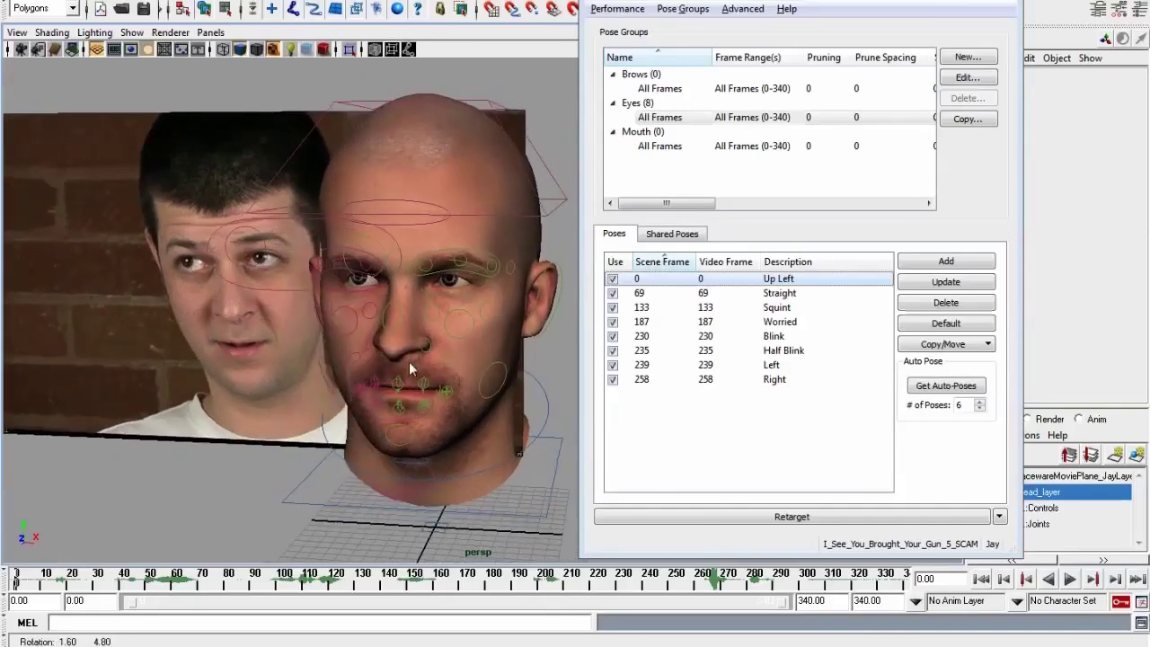
pyautogui.keyDown('alt'); pyautogui.moveTo(372, 291); pyautogui.dragTo(382, 343); pyautogui.keyUp('alt')
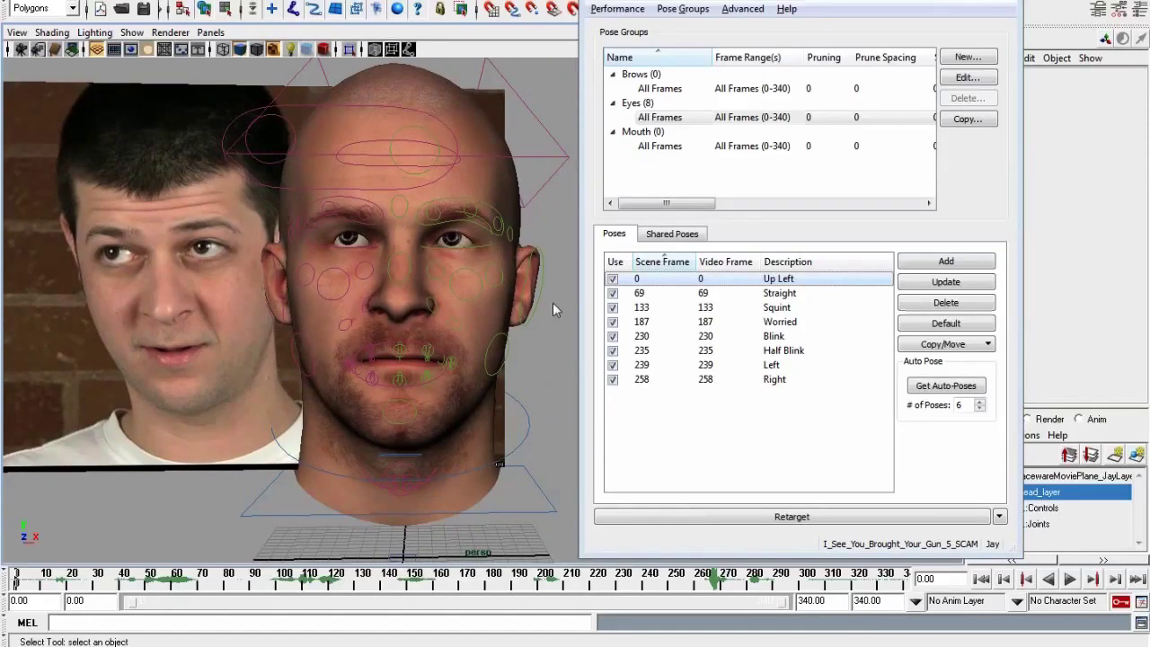
pyautogui.click(680, 297)
pyautogui.click(745, 280)
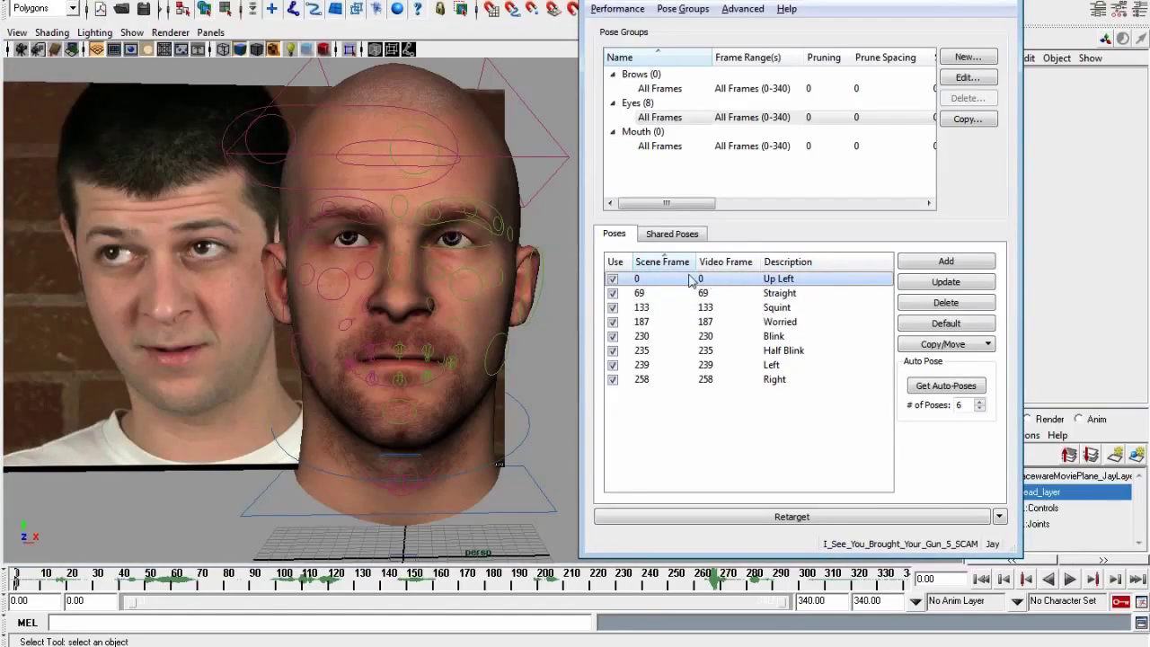
pyautogui.click(946, 282)
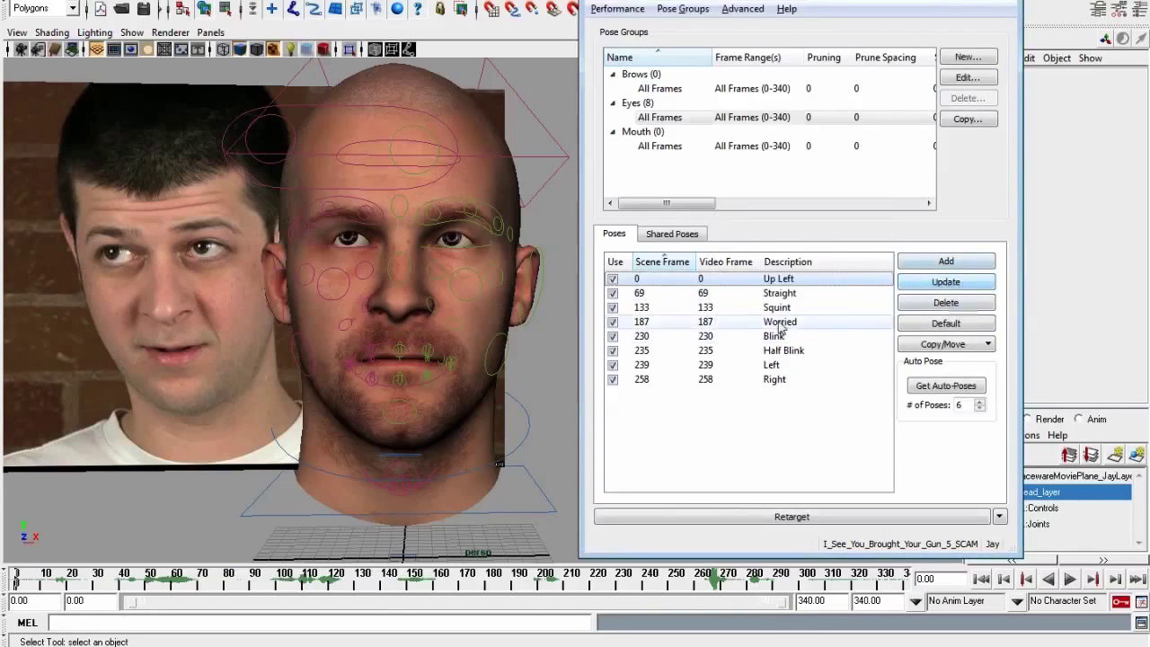
# Go to the Straight pose at frame 69 and compare the character's eyelids and gaze with the actor's
pyautogui.click(741, 295)
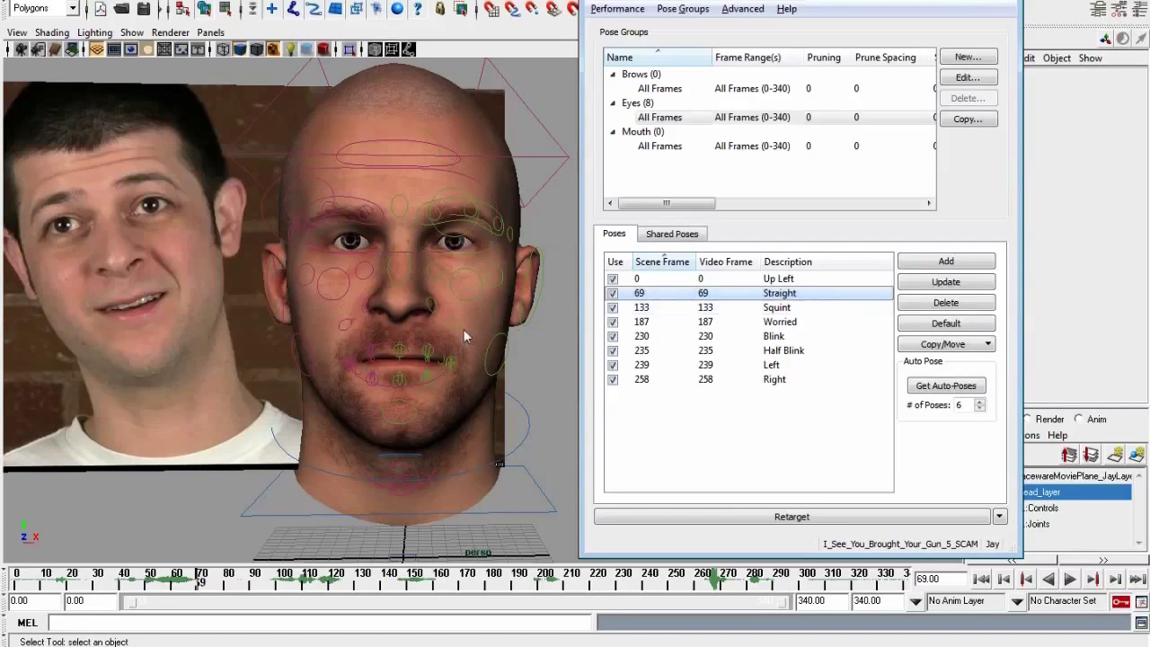
pyautogui.keyDown('alt'); pyautogui.moveTo(468, 367); pyautogui.dragTo(154, 171); pyautogui.keyUp('alt')
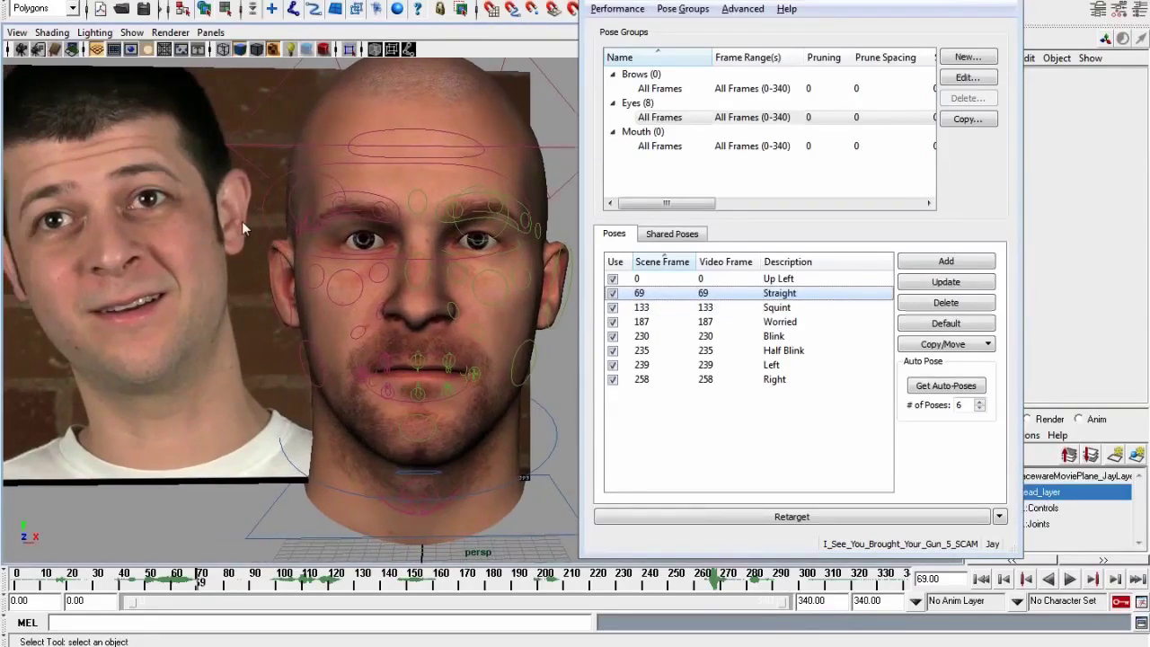
pyautogui.keyDown('alt'); pyautogui.moveTo(450, 251); pyautogui.dragTo(144, 189); pyautogui.keyUp('alt')
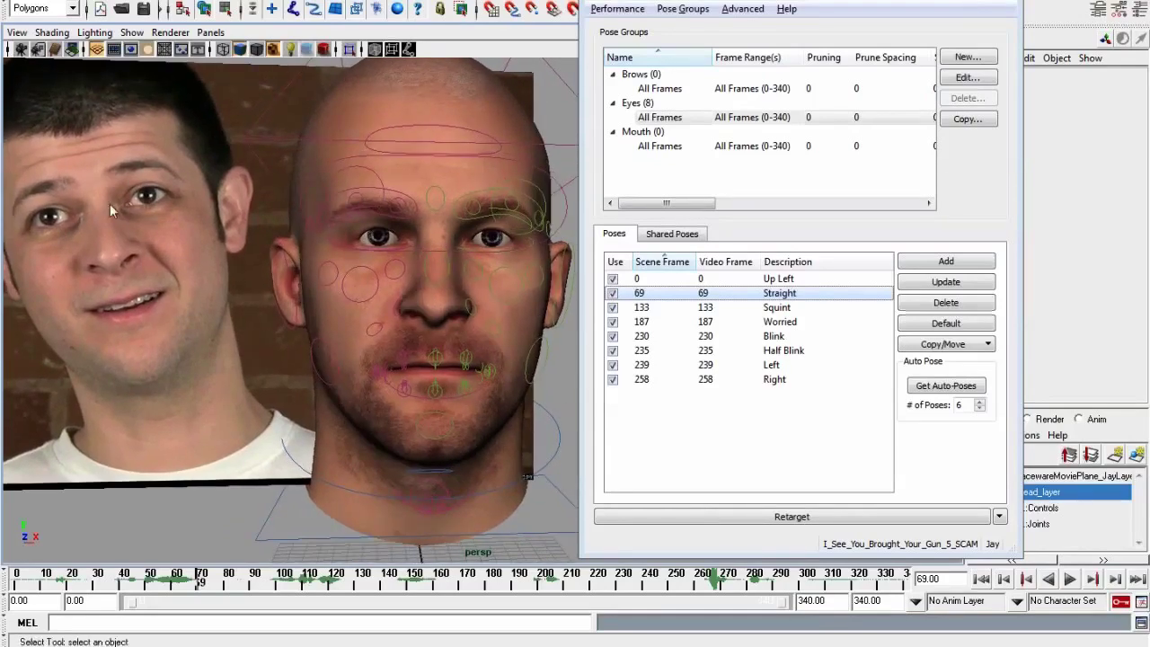
pyautogui.keyDown('alt'); pyautogui.moveTo(186, 223); pyautogui.dragTo(225, 225, button='right'); pyautogui.keyUp('alt')
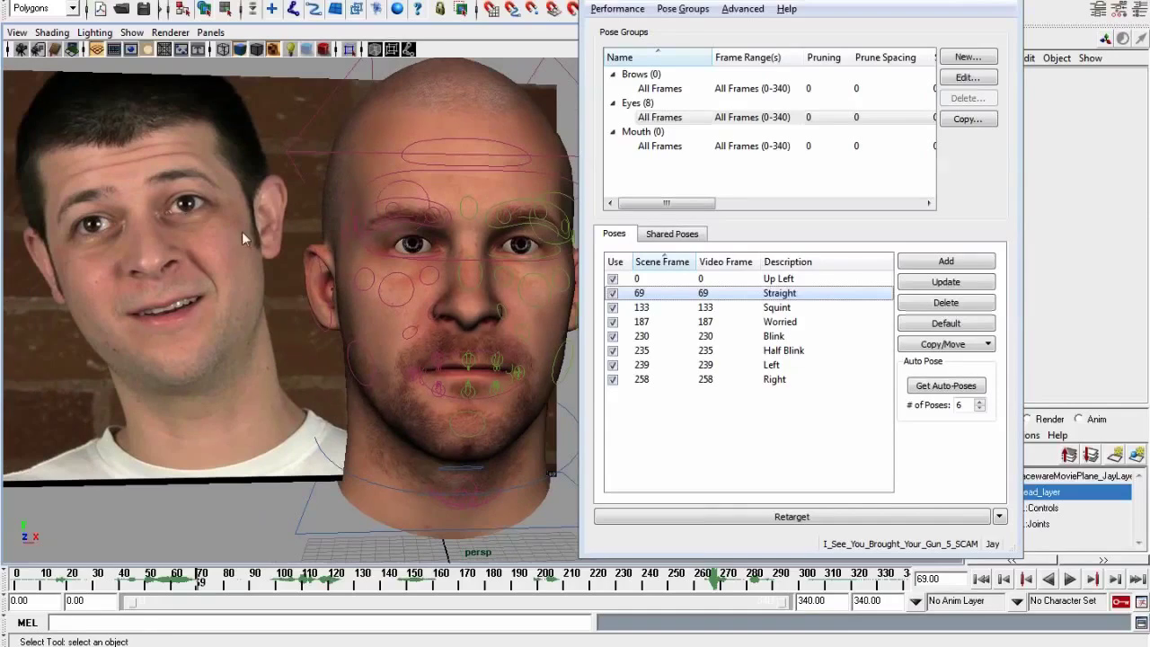
pyautogui.keyDown('alt'); pyautogui.moveTo(338, 358); pyautogui.dragTo(490, 308, button='right'); pyautogui.keyUp('alt')
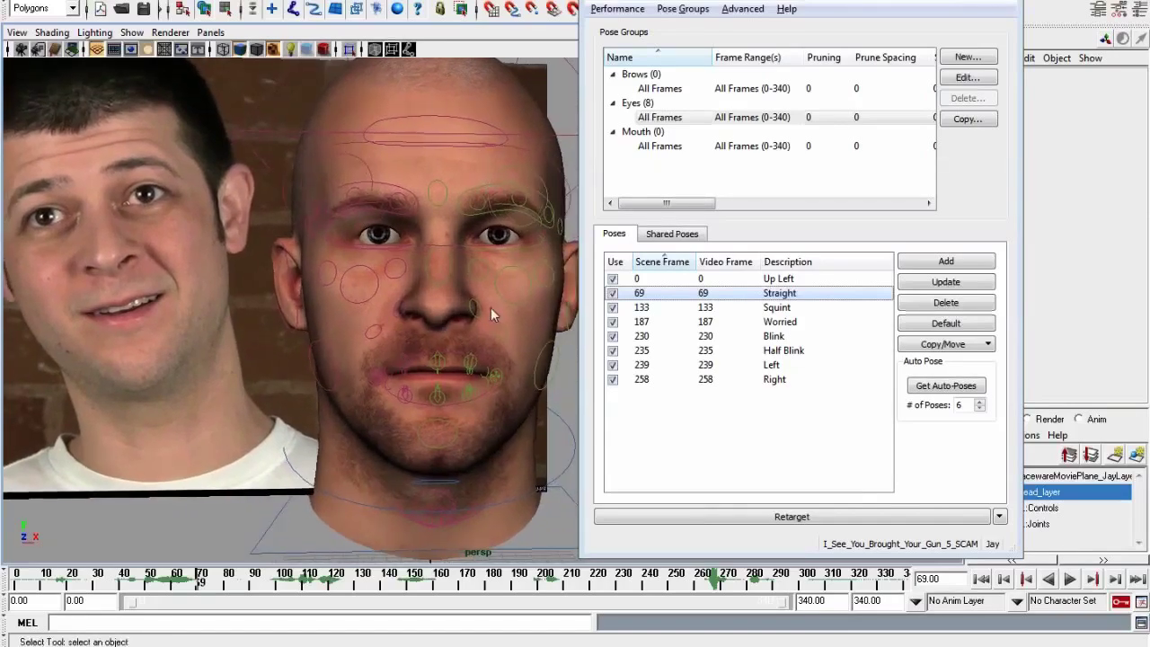
pyautogui.keyDown('alt'); pyautogui.moveTo(490, 289); pyautogui.dragTo(501, 235); pyautogui.keyUp('alt')
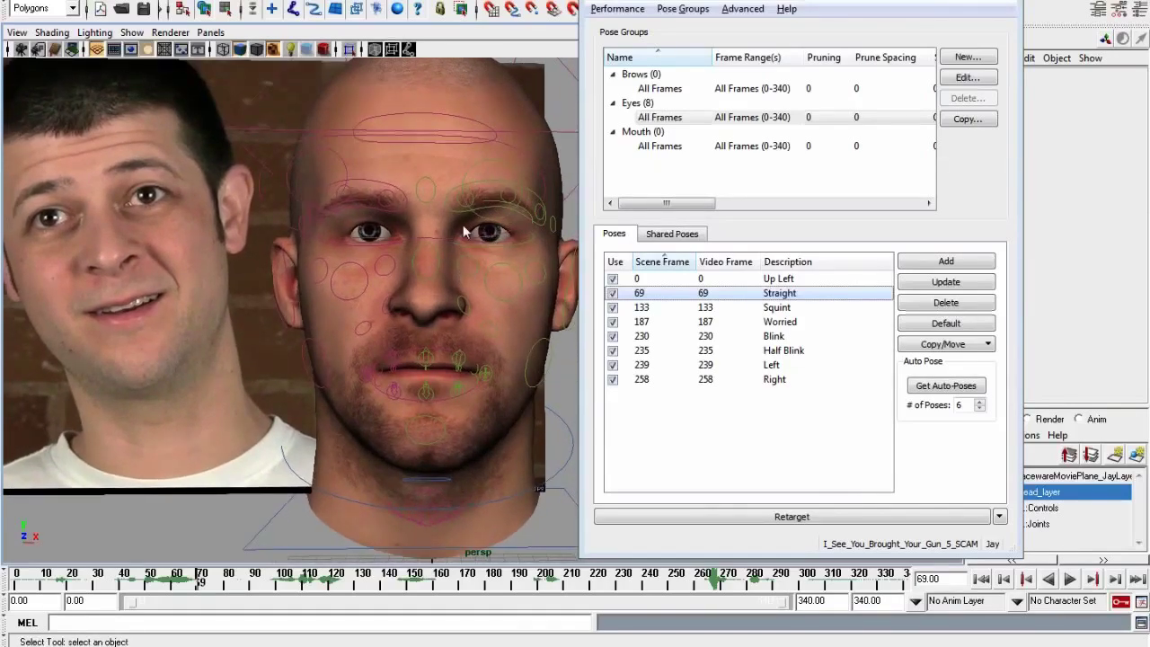
pyautogui.keyDown('alt'); pyautogui.moveTo(317, 280); pyautogui.dragTo(439, 232, button='right'); pyautogui.keyUp('alt')
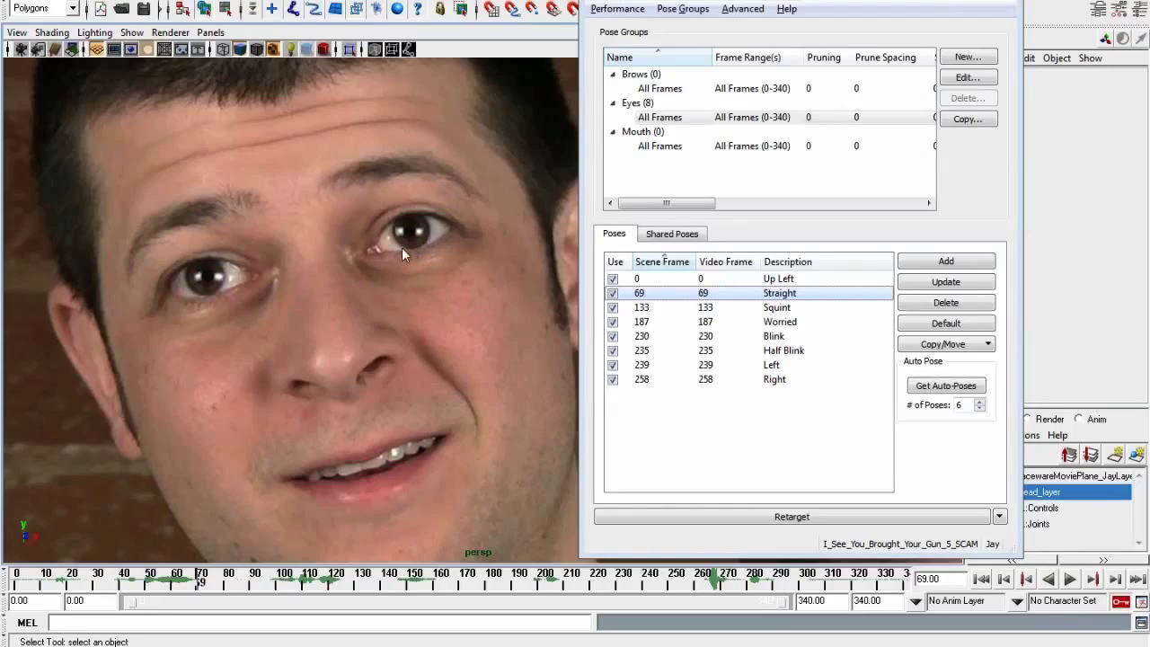
pyautogui.keyDown('alt'); pyautogui.moveTo(383, 325); pyautogui.dragTo(351, 351); pyautogui.keyUp('alt')
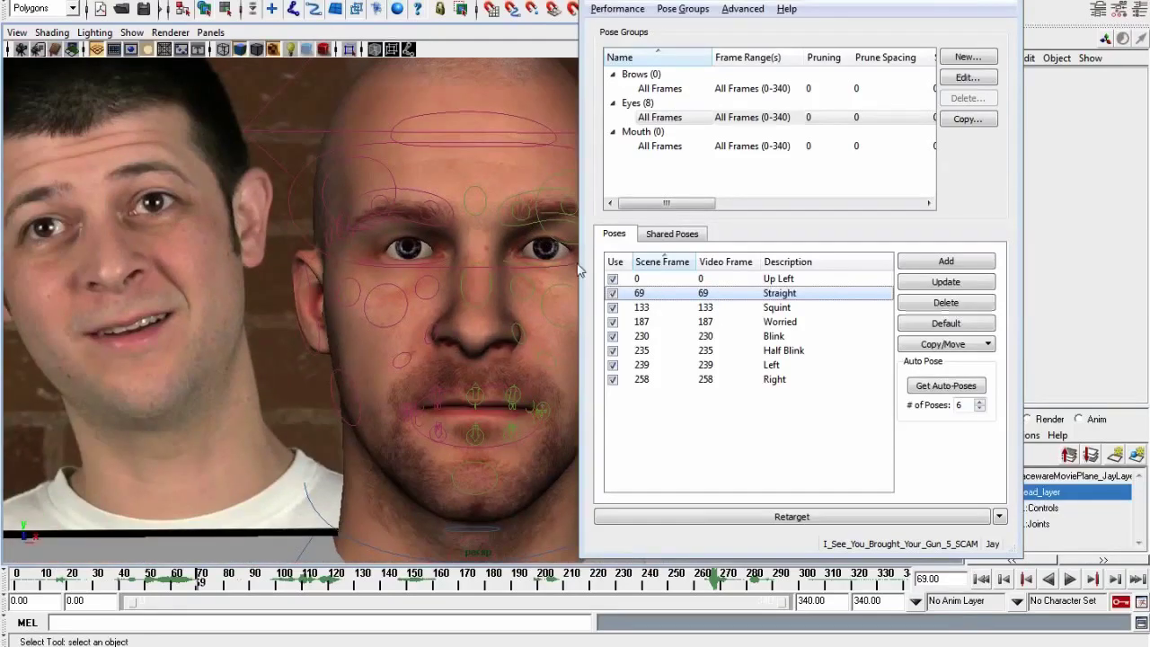
pyautogui.keyDown('alt'); pyautogui.moveTo(550, 301); pyautogui.dragTo(479, 258); pyautogui.keyUp('alt')
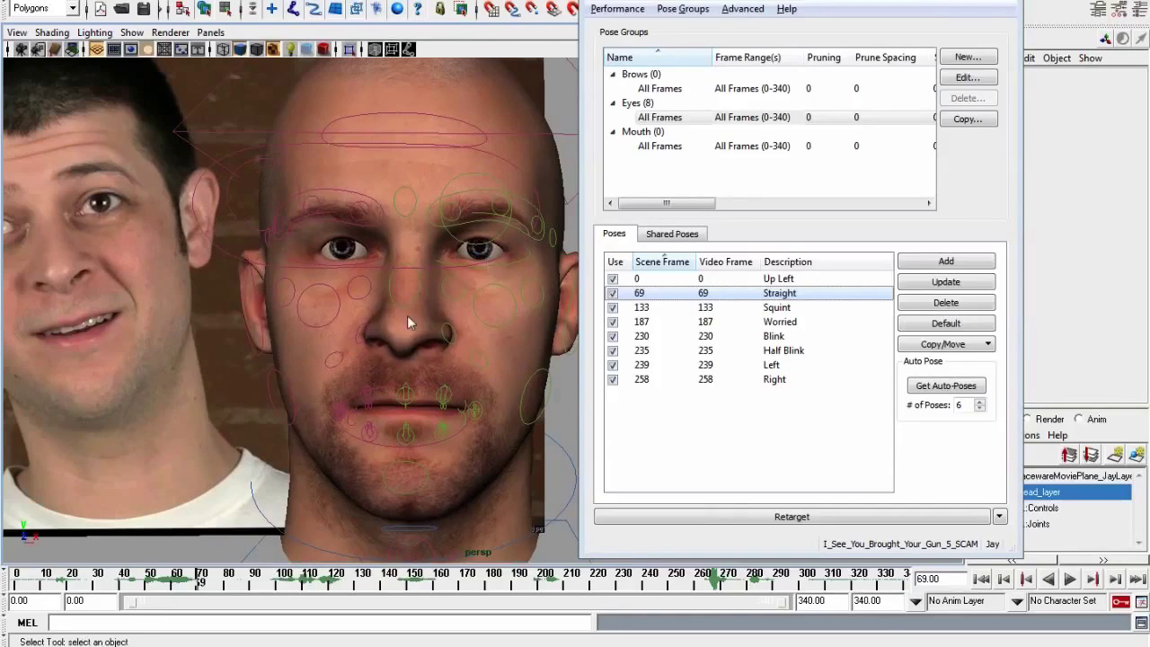
pyautogui.keyDown('alt'); pyautogui.moveTo(407, 315); pyautogui.dragTo(519, 258); pyautogui.keyUp('alt')
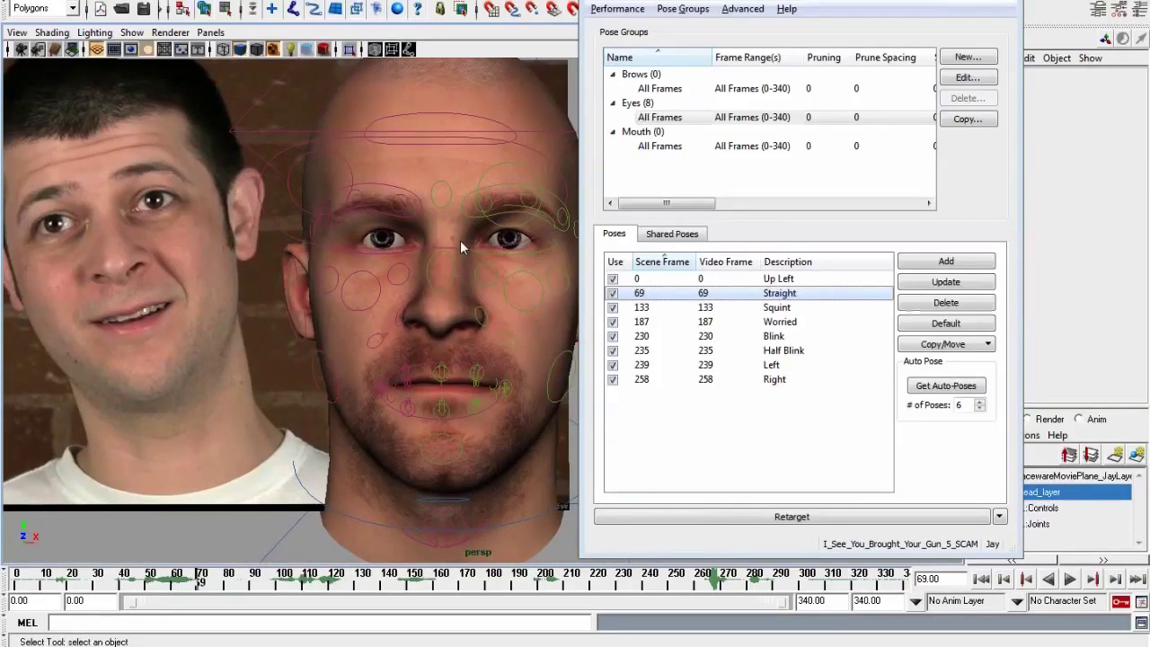
pyautogui.keyDown('alt'); pyautogui.moveTo(529, 335); pyautogui.dragTo(177, 187); pyautogui.keyUp('alt')
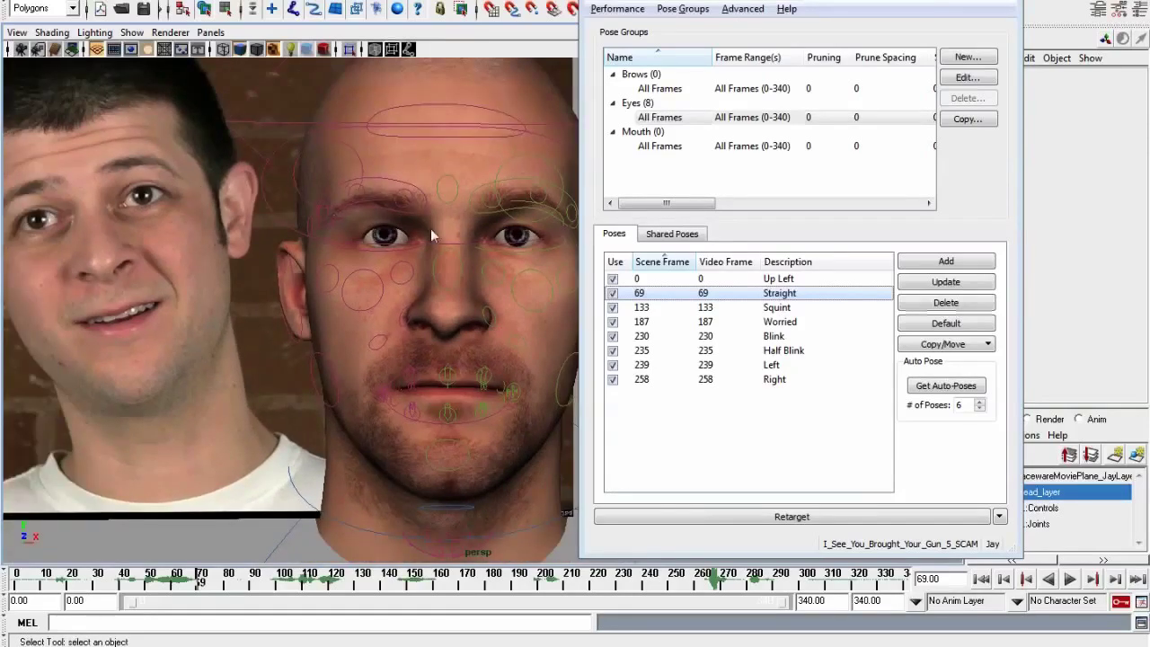
# On the Straight pose, rotate both lower eyelid controls to about 1.5 degrees in X and deselect them
pyautogui.click(392, 254)
pyautogui.click(377, 251)
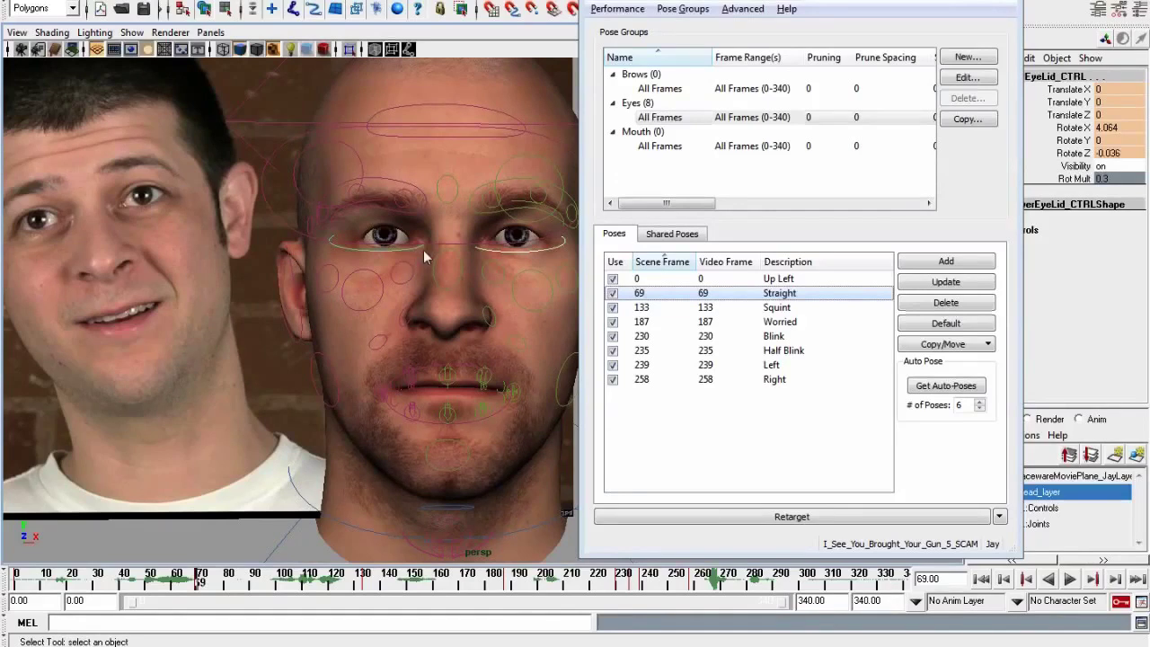
pyautogui.press('e')
pyautogui.moveTo(376, 288); pyautogui.dragTo(376, 282)
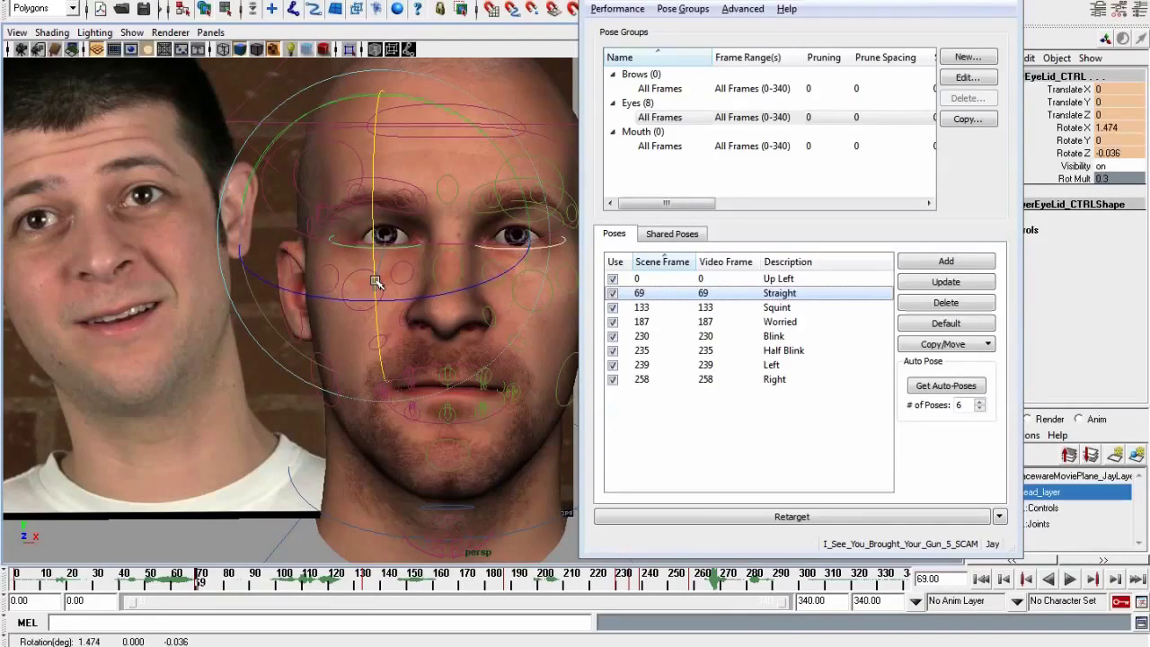
pyautogui.press('q')
pyautogui.keyDown('alt'); pyautogui.moveTo(477, 291); pyautogui.dragTo(499, 363); pyautogui.keyUp('alt')
pyautogui.click(499, 356)
# Check the adjusted lower eyelids against the actor from several angles and update the Straight pose
pyautogui.keyDown('alt'); pyautogui.moveTo(499, 356); pyautogui.dragTo(269, 339, button='right'); pyautogui.keyUp('alt')
pyautogui.keyDown('alt'); pyautogui.moveTo(270, 339); pyautogui.dragTo(204, 213); pyautogui.keyUp('alt')
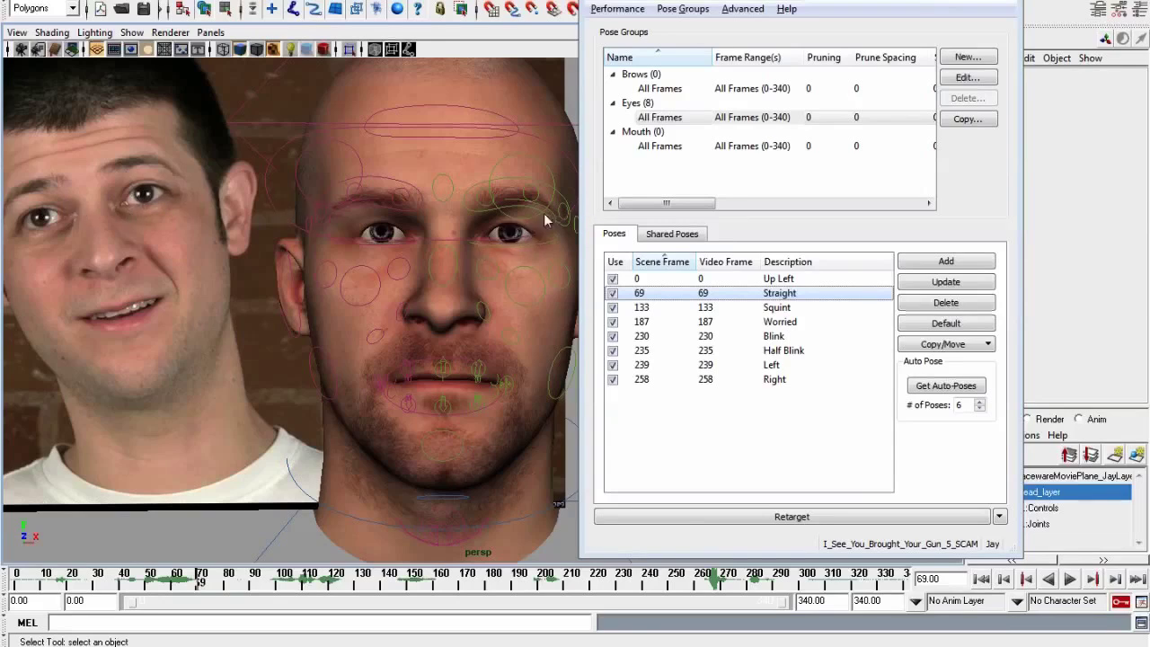
pyautogui.keyDown('alt'); pyautogui.moveTo(491, 252); pyautogui.dragTo(244, 290); pyautogui.keyUp('alt')
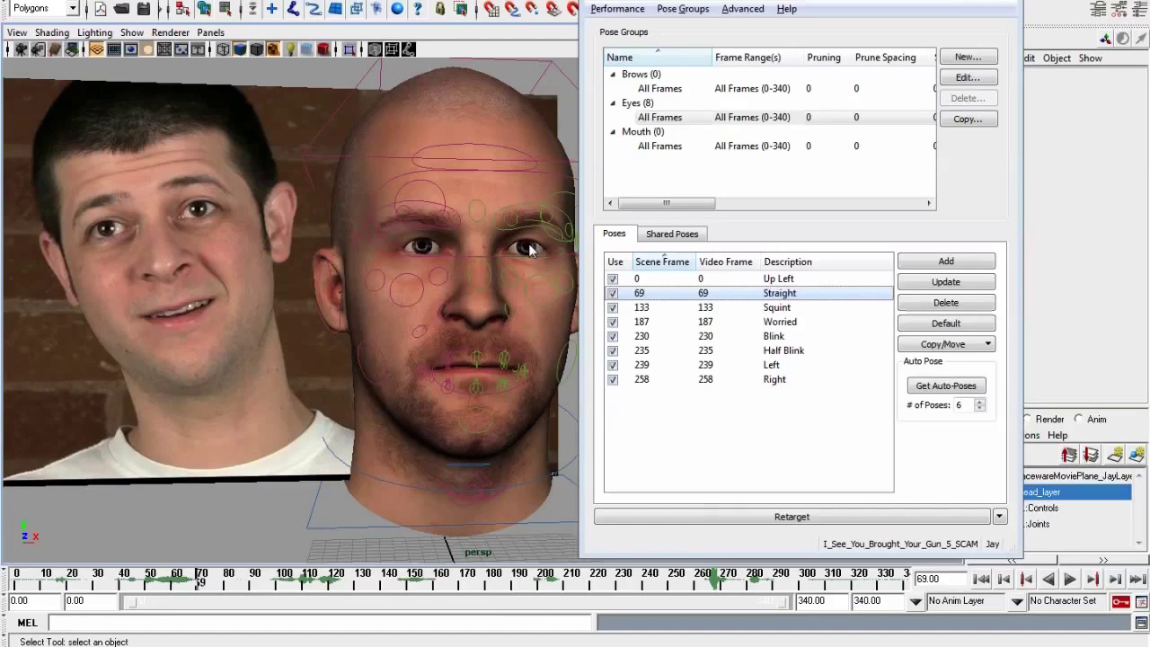
pyautogui.keyDown('alt'); pyautogui.moveTo(212, 255); pyautogui.dragTo(181, 299, button='middle'); pyautogui.keyUp('alt')
pyautogui.keyDown('alt'); pyautogui.moveTo(181, 299); pyautogui.dragTo(376, 310, button='right'); pyautogui.keyUp('alt')
pyautogui.keyDown('alt'); pyautogui.moveTo(377, 310); pyautogui.dragTo(401, 333, button='middle'); pyautogui.keyUp('alt')
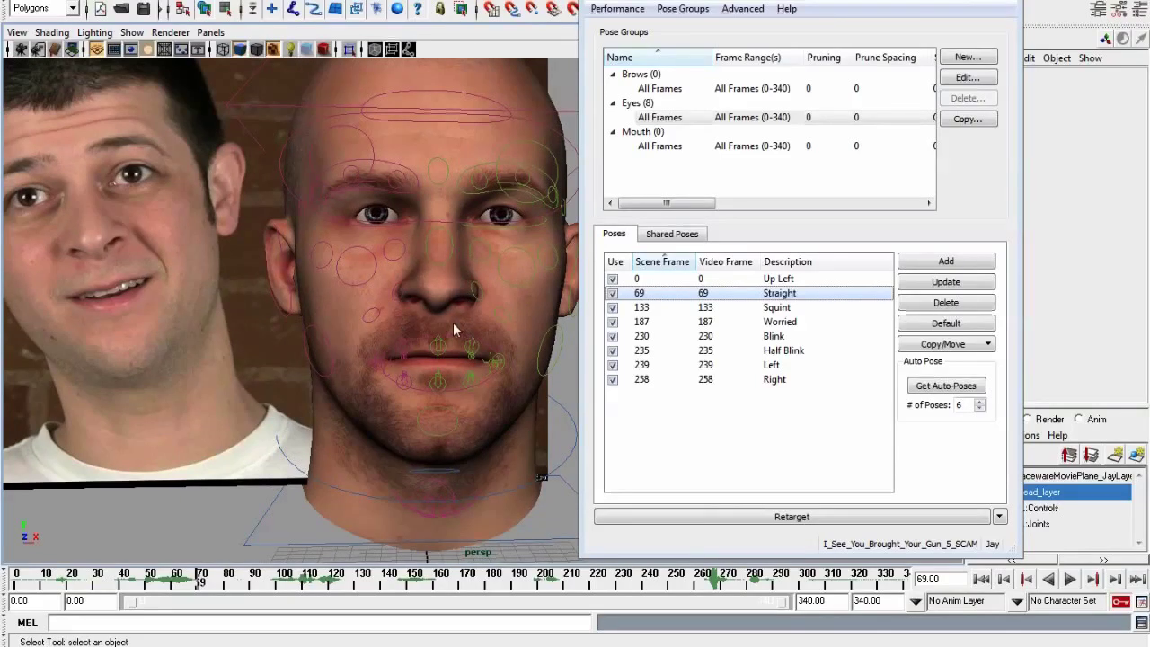
pyautogui.keyDown('alt'); pyautogui.moveTo(447, 327); pyautogui.dragTo(482, 336); pyautogui.keyUp('alt')
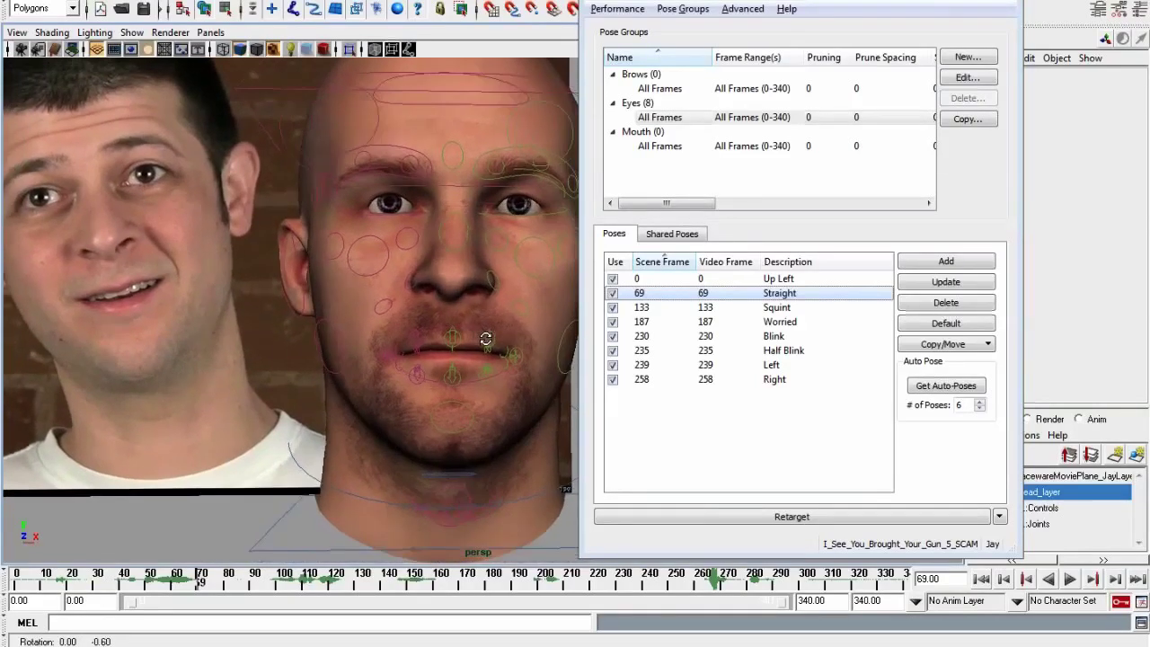
pyautogui.keyDown('alt'); pyautogui.moveTo(382, 219); pyautogui.dragTo(449, 285); pyautogui.keyUp('alt')
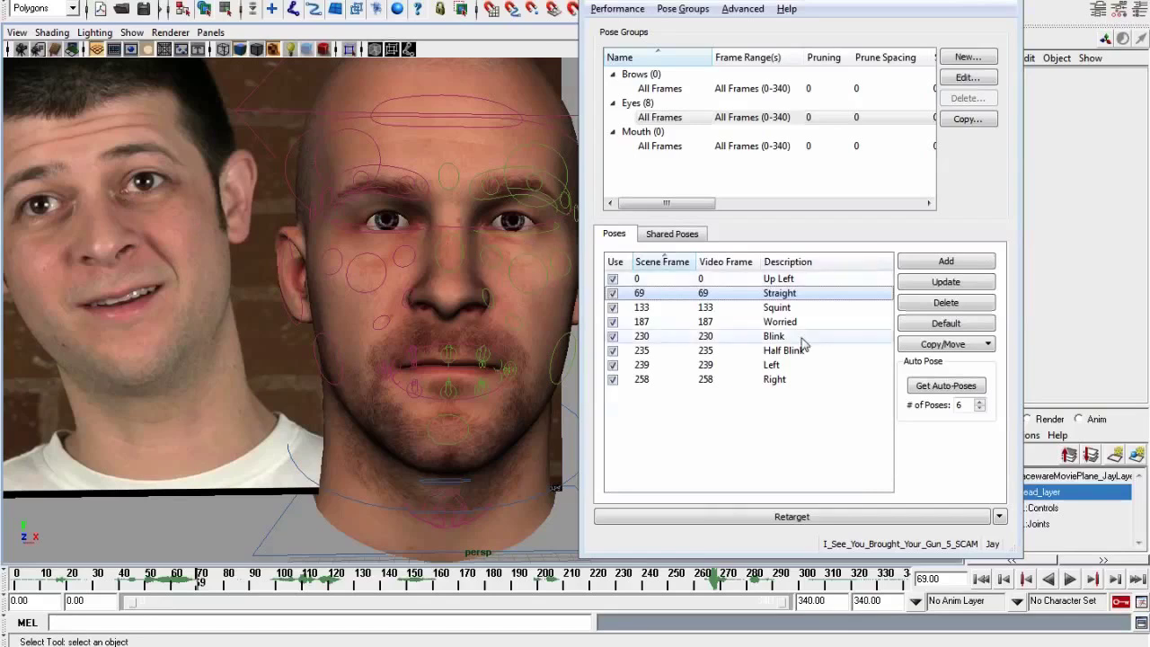
pyautogui.click(919, 281)
# Go to the Squint pose at frame 133 and compare the character's eye openings with the actor's squint
pyautogui.click(680, 308)
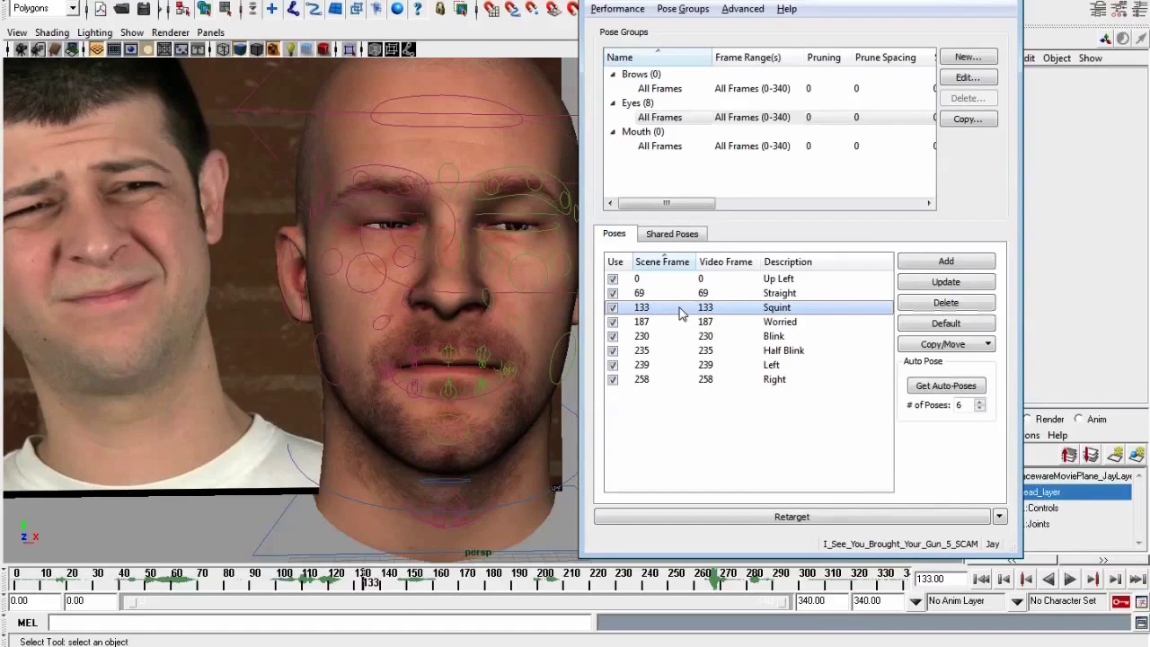
pyautogui.keyDown('alt'); pyautogui.moveTo(416, 317); pyautogui.dragTo(520, 243); pyautogui.keyUp('alt')
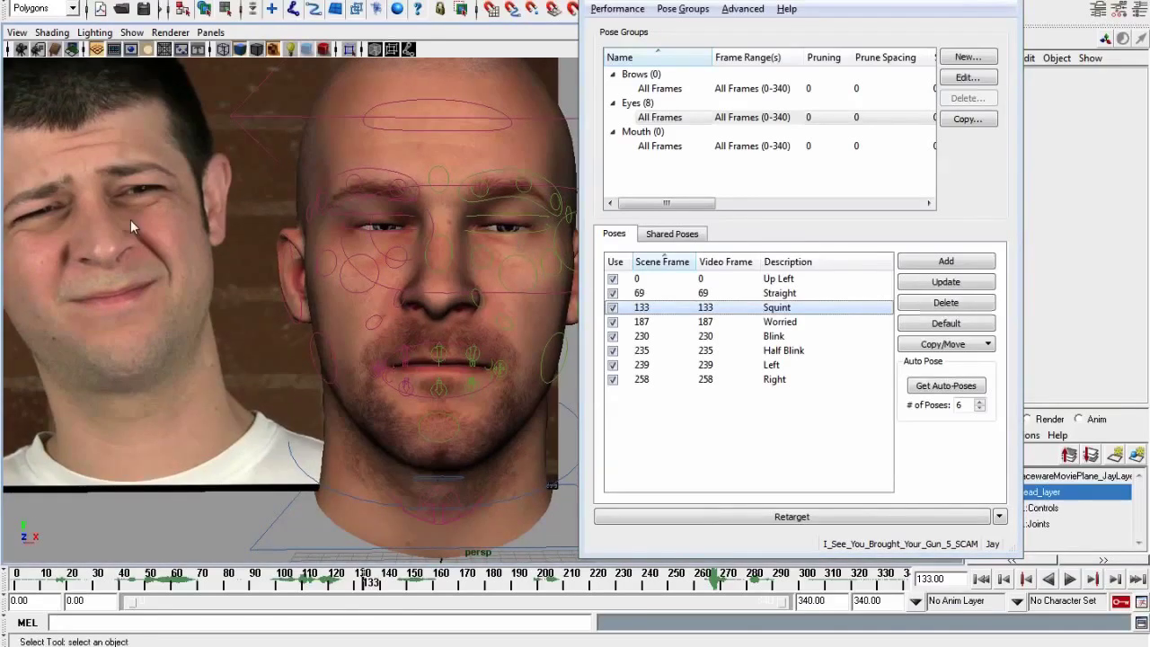
pyautogui.keyDown('alt'); pyautogui.moveTo(160, 209); pyautogui.dragTo(352, 213, button='right'); pyautogui.keyUp('alt')
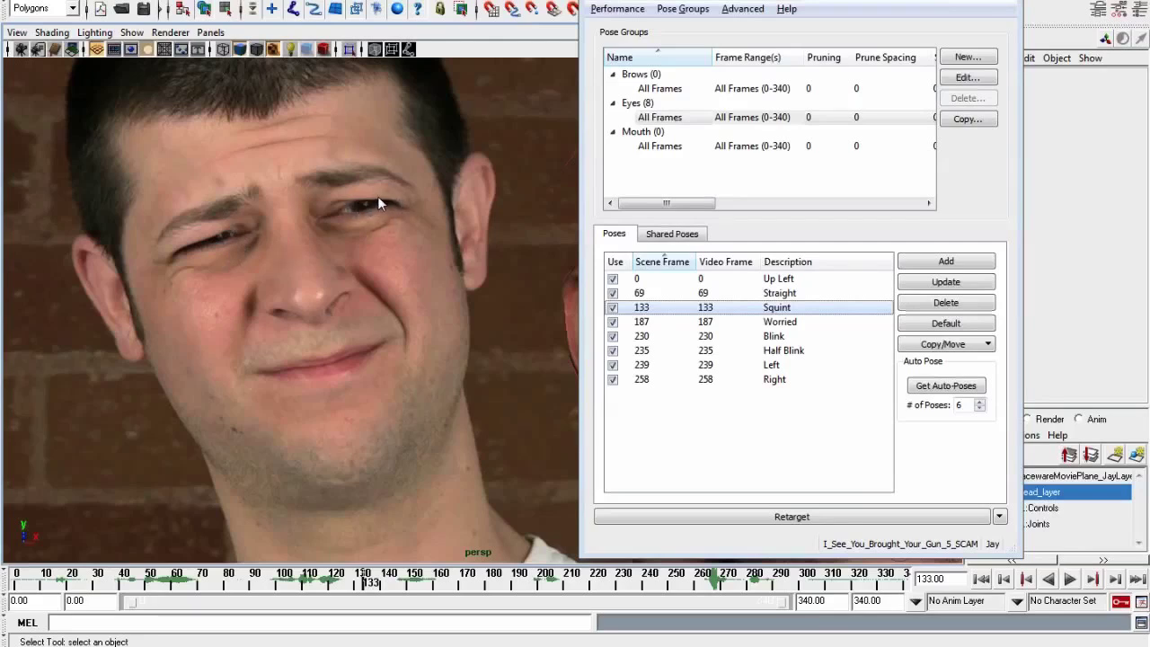
pyautogui.keyDown('alt'); pyautogui.moveTo(424, 316); pyautogui.dragTo(341, 293, button='middle'); pyautogui.keyUp('alt')
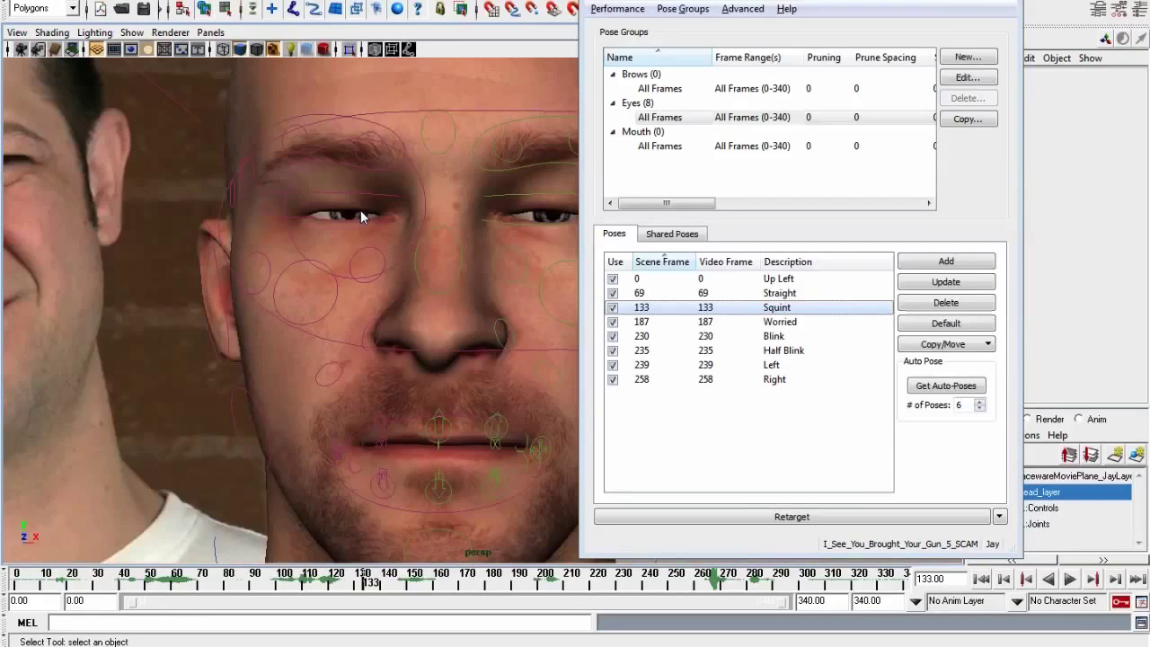
pyautogui.keyDown('alt'); pyautogui.moveTo(193, 251); pyautogui.dragTo(264, 178, button='middle'); pyautogui.keyUp('alt')
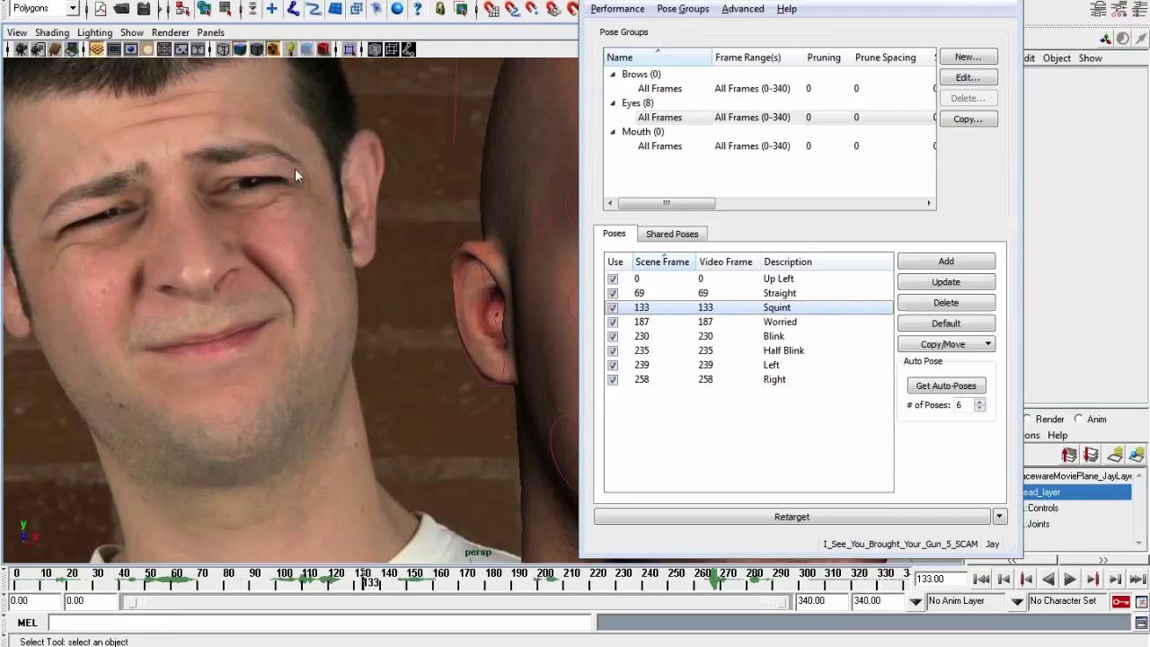
pyautogui.keyDown('alt'); pyautogui.moveTo(459, 340); pyautogui.dragTo(353, 343, button='middle'); pyautogui.keyUp('alt')
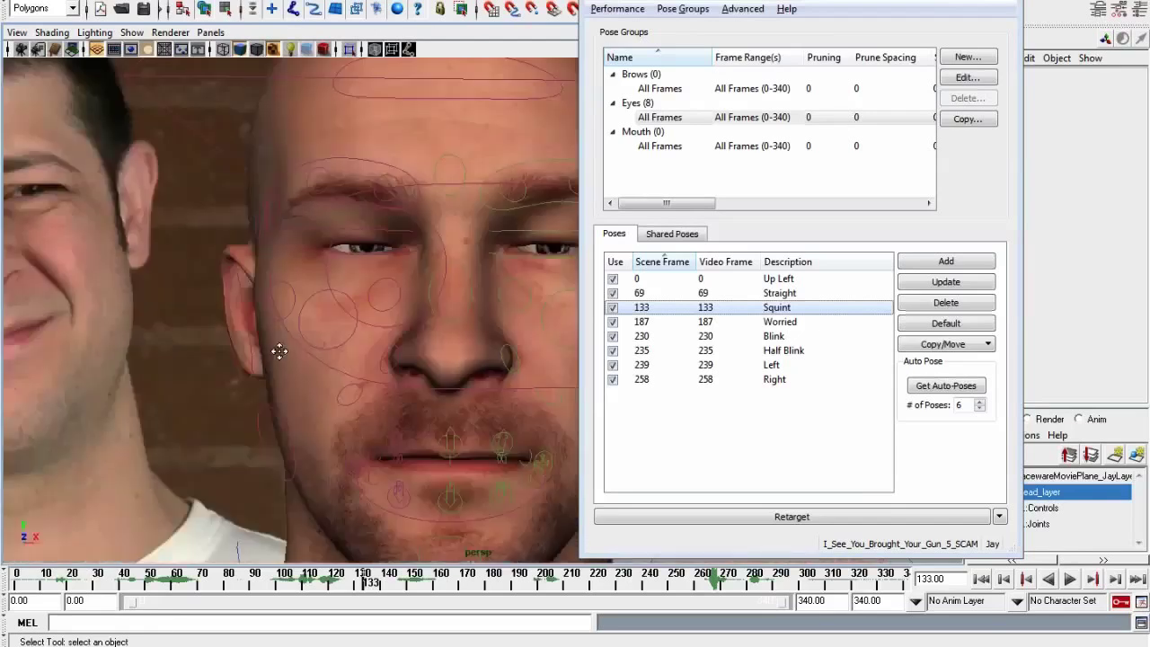
pyautogui.keyDown('alt'); pyautogui.moveTo(352, 342); pyautogui.dragTo(346, 296); pyautogui.keyUp('alt')
pyautogui.moveTo(504, 319)
pyautogui.keyDown('alt'); pyautogui.mouseDown()
pyautogui.moveTo(379, 384)
pyautogui.moveTo(503, 308)
pyautogui.mouseUp(); pyautogui.keyUp('alt')
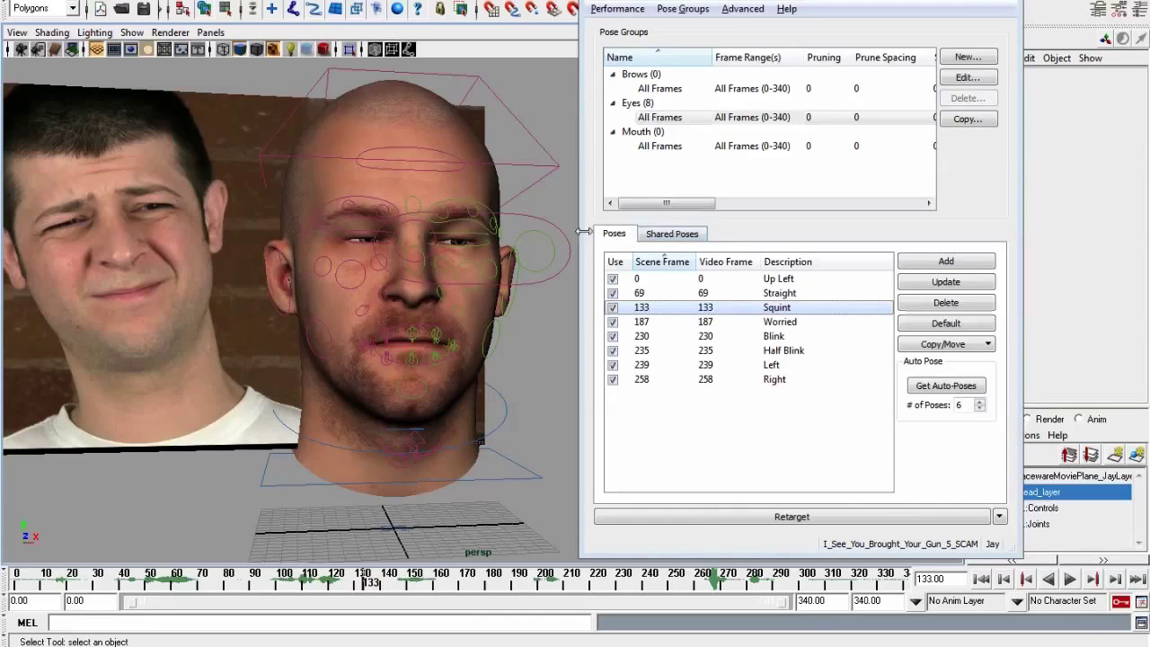
# Try to rotate the character's eyelid controls on the Squint pose, and undo the rotation
pyautogui.scroll(5, 426, 286)
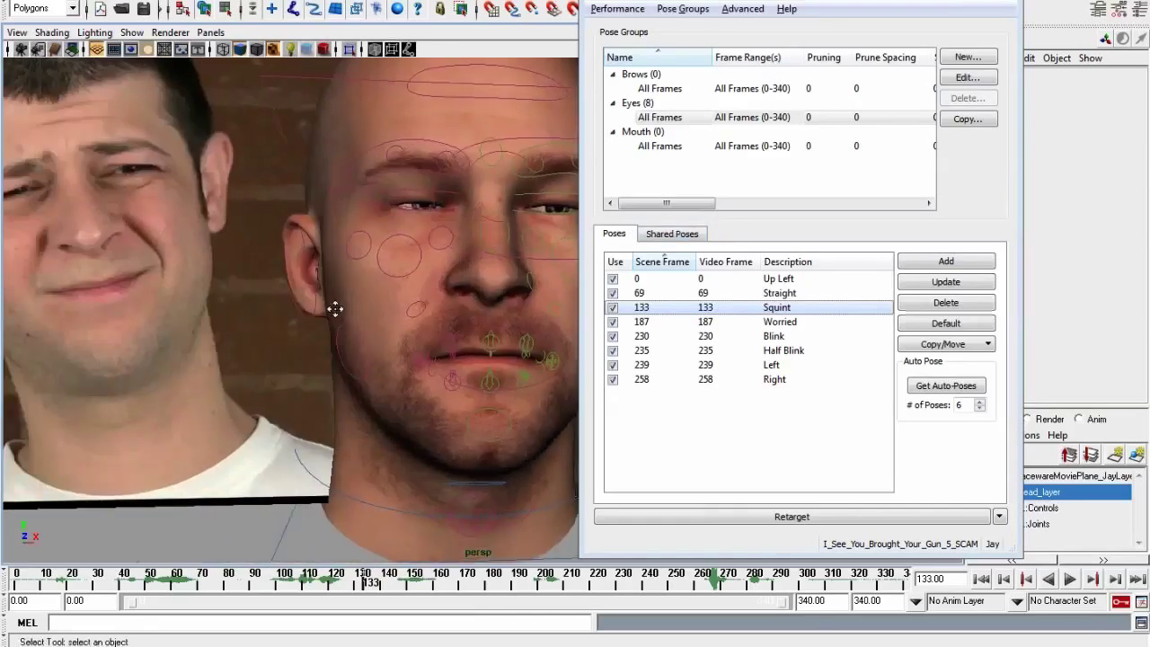
pyautogui.click(406, 214)
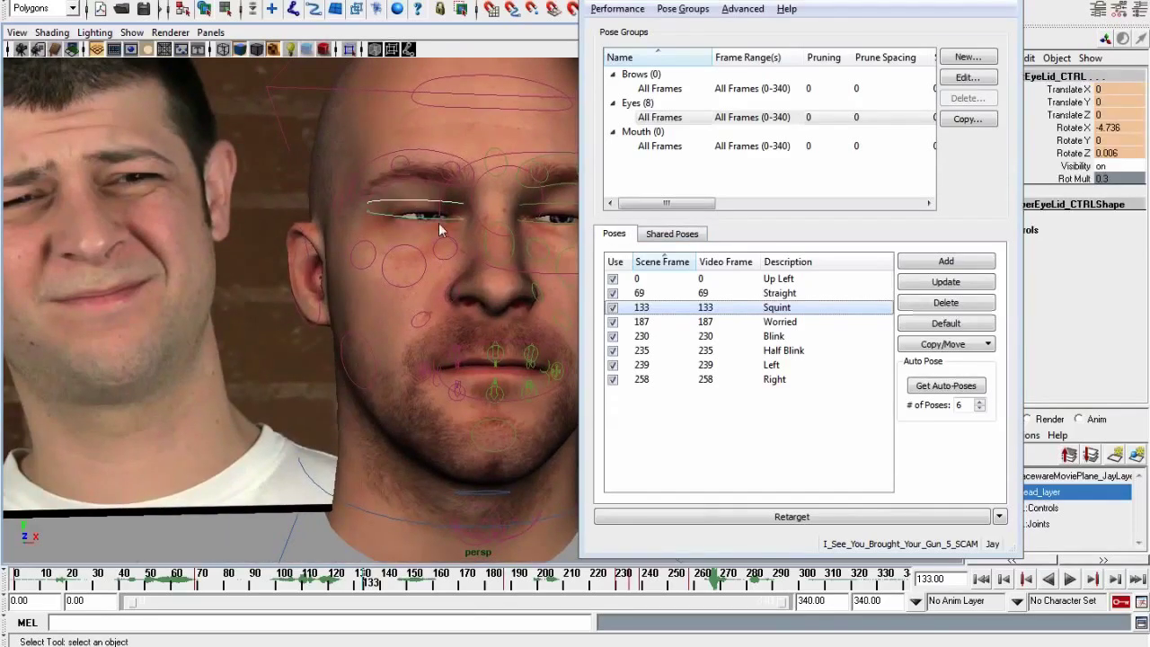
pyautogui.press('e')
pyautogui.moveTo(357, 93); pyautogui.dragTo(378, 109)
pyautogui.hotkey('ctrl', 'z')
pyautogui.hotkey('ctrl', 'z')
pyautogui.hotkey('ctrl', 'z')
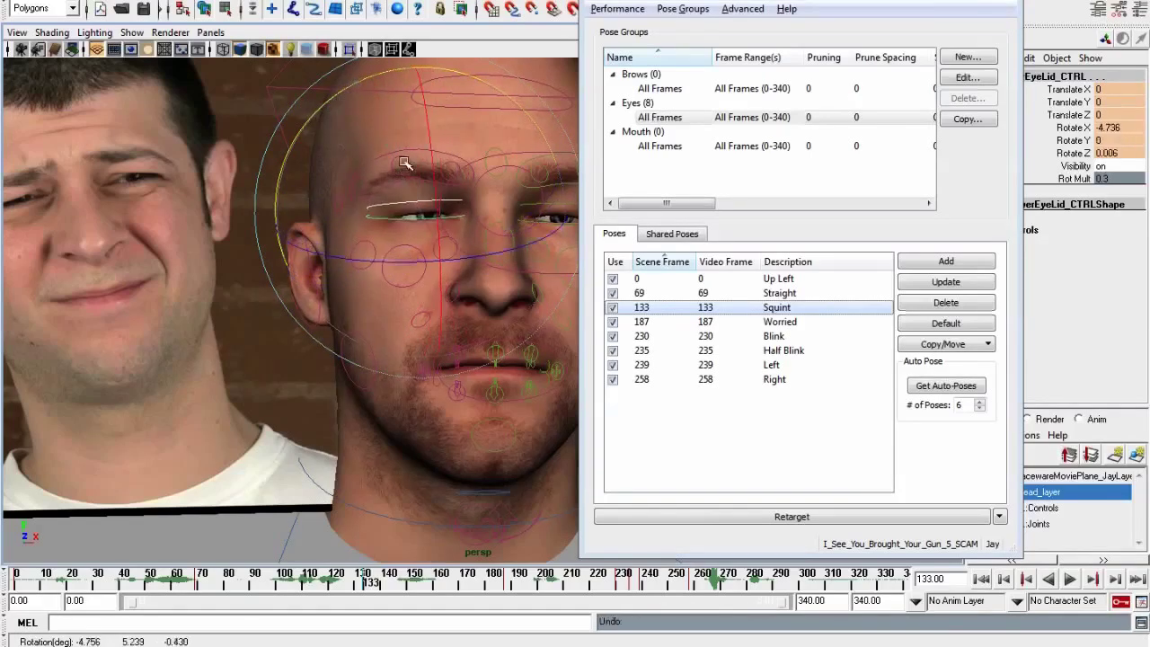
# Deselect the eyelid controls, check the squint against the actor's, and update the Squint pose
pyautogui.moveTo(419, 394)
pyautogui.keyDown('alt'); pyautogui.mouseDown()
pyautogui.moveTo(372, 380)
pyautogui.moveTo(416, 390)
pyautogui.mouseUp(); pyautogui.keyUp('alt')
pyautogui.click(372, 385)
pyautogui.keyDown('alt'); pyautogui.moveTo(416, 390); pyautogui.dragTo(410, 395, button='right'); pyautogui.keyUp('alt')
pyautogui.keyDown('alt'); pyautogui.moveTo(411, 395); pyautogui.dragTo(427, 376); pyautogui.keyUp('alt')
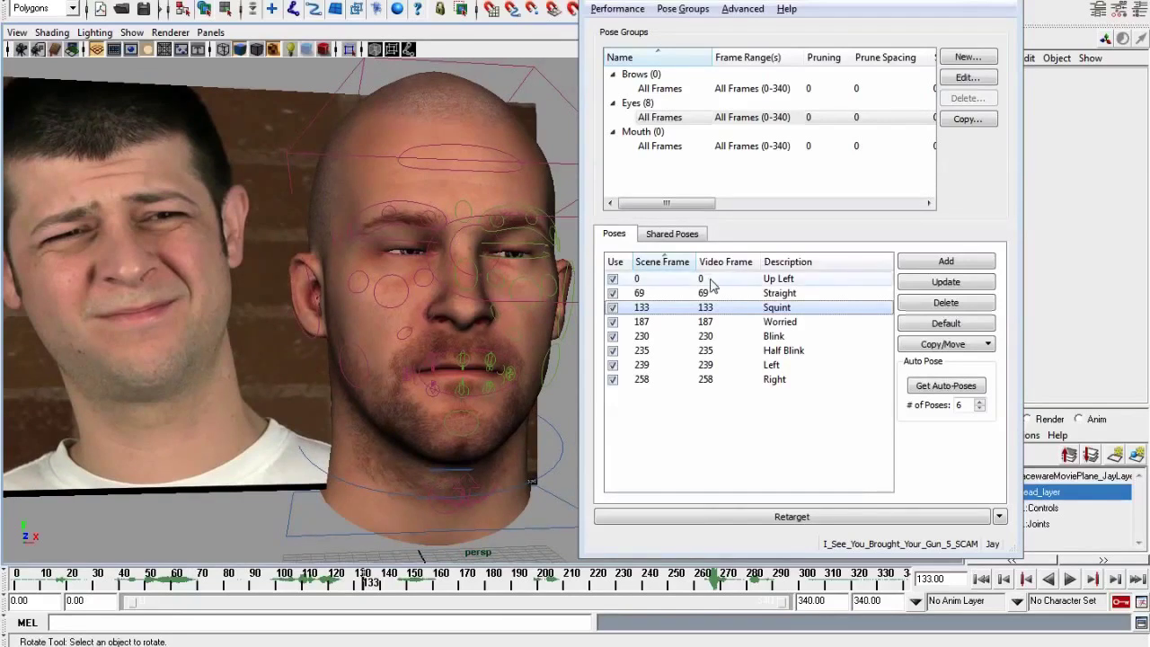
pyautogui.click(946, 281)
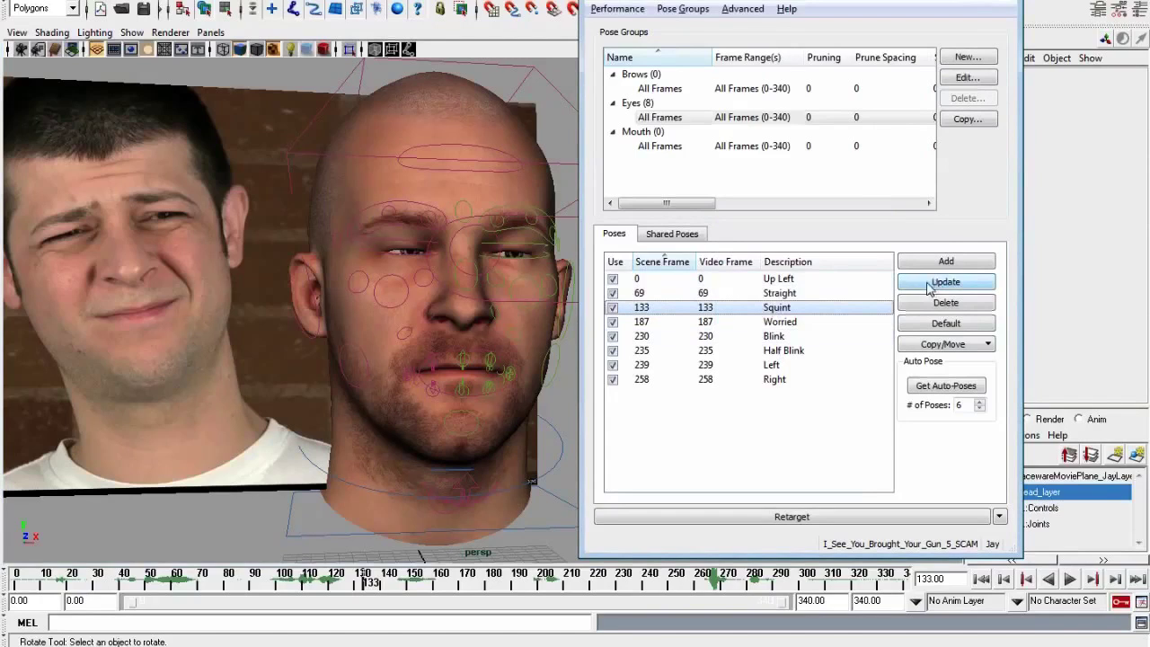
# Go to the Worried pose at frame 187 and compare the character's eyes with the actor's
pyautogui.click(730, 322)
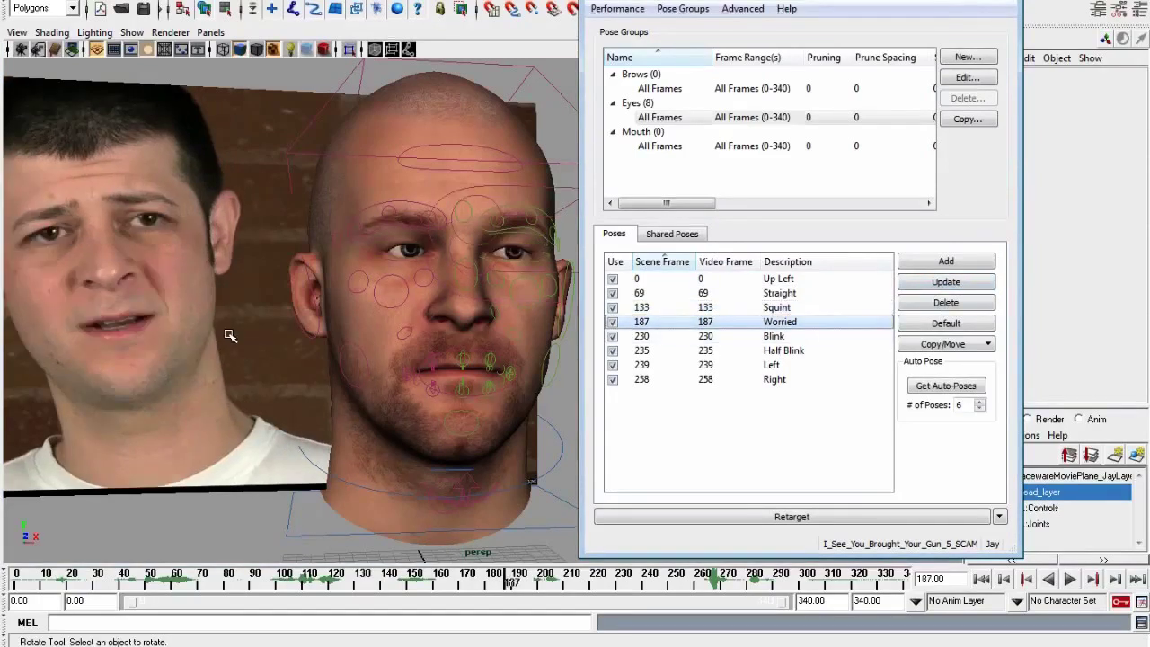
pyautogui.keyDown('alt'); pyautogui.moveTo(232, 337); pyautogui.dragTo(248, 344); pyautogui.keyUp('alt')
pyautogui.scroll(3, 248, 344)
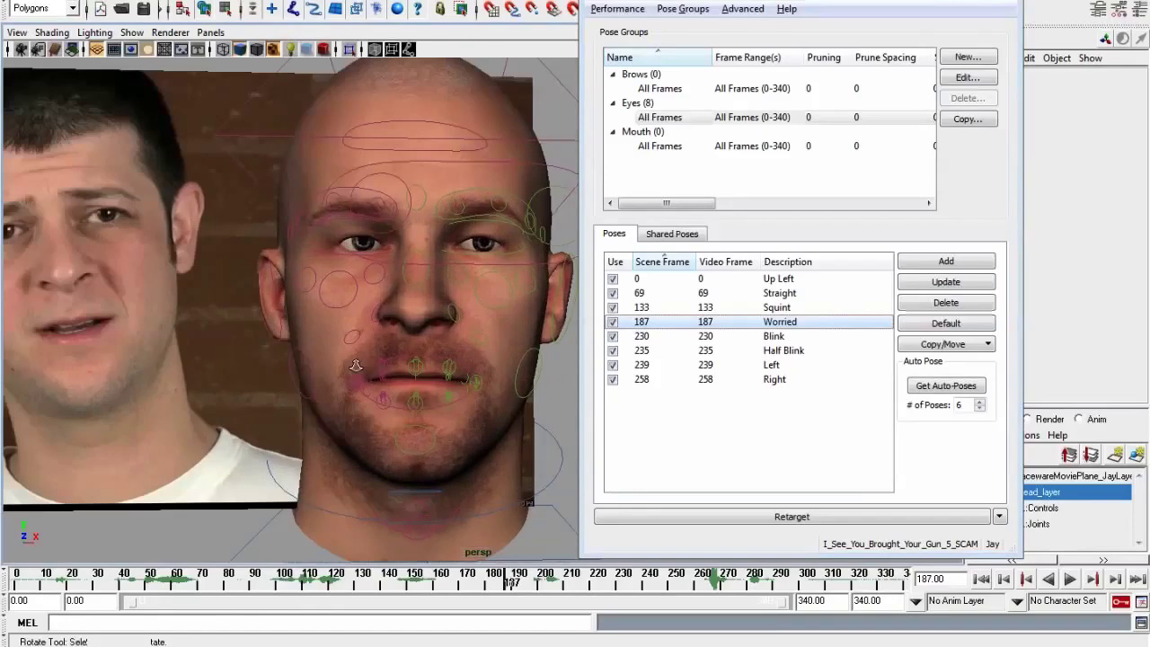
pyautogui.scroll(-3, 358, 336)
pyautogui.scroll(-2, 350, 338)
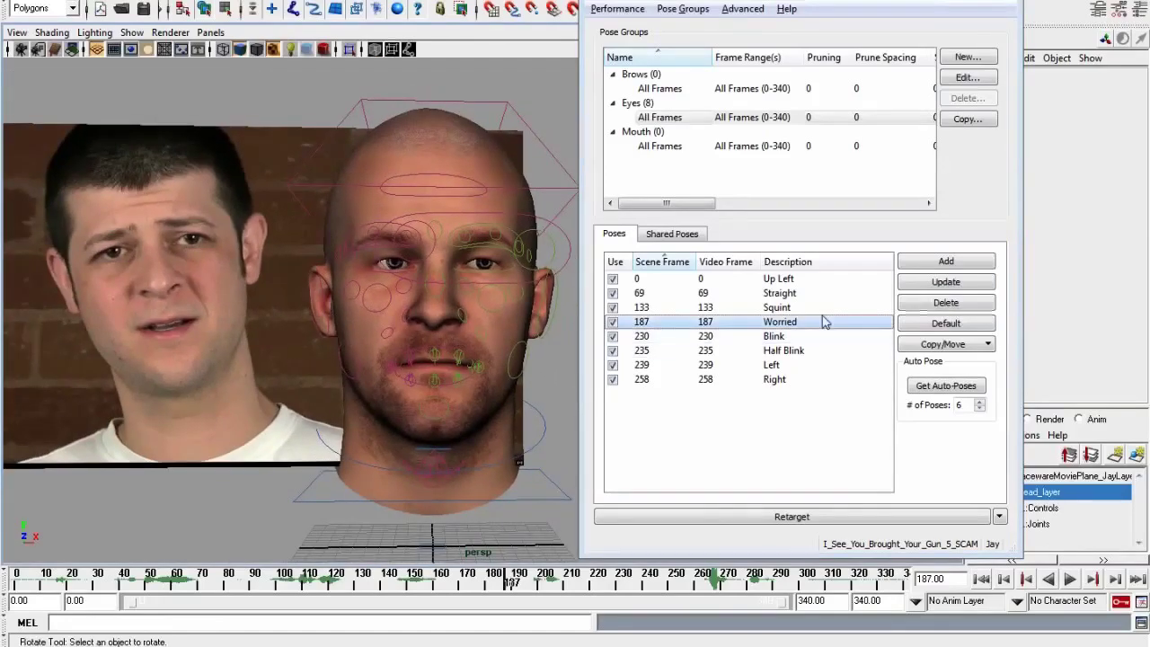
# Go to the Blink pose at frame 230 and check the closed eyelids against the actor's
pyautogui.click(743, 338)
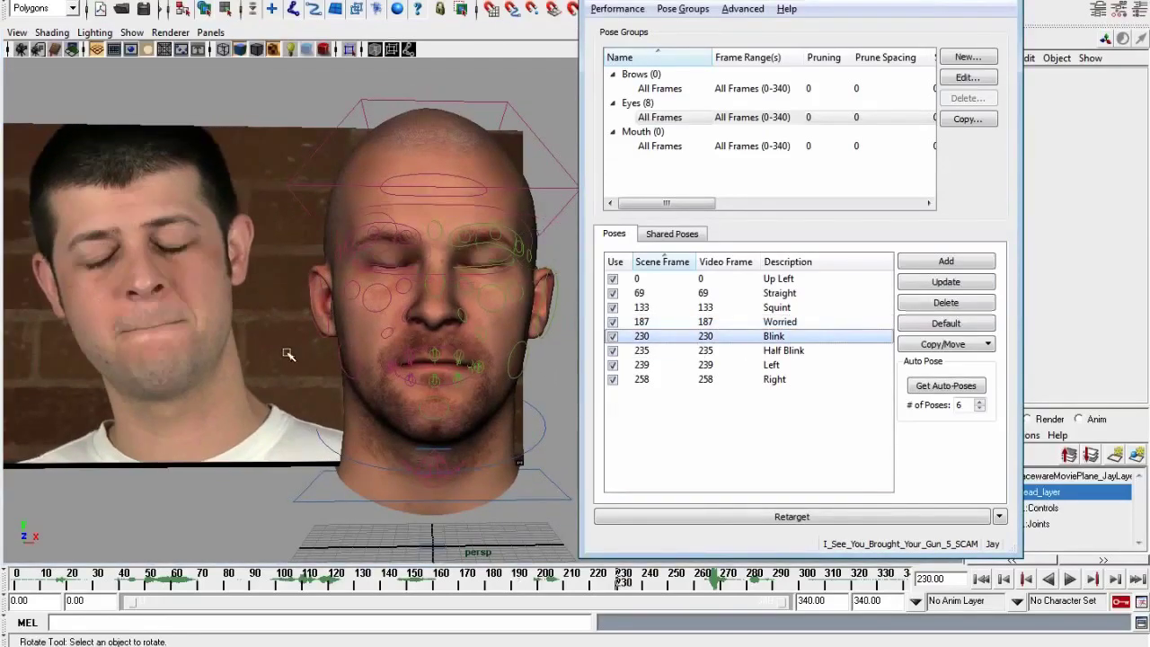
pyautogui.scroll(5, 362, 341)
pyautogui.keyDown('alt'); pyautogui.moveTo(420, 300); pyautogui.dragTo(336, 294); pyautogui.keyUp('alt')
pyautogui.scroll(2, 336, 295)
pyautogui.scroll(-3, 335, 294)
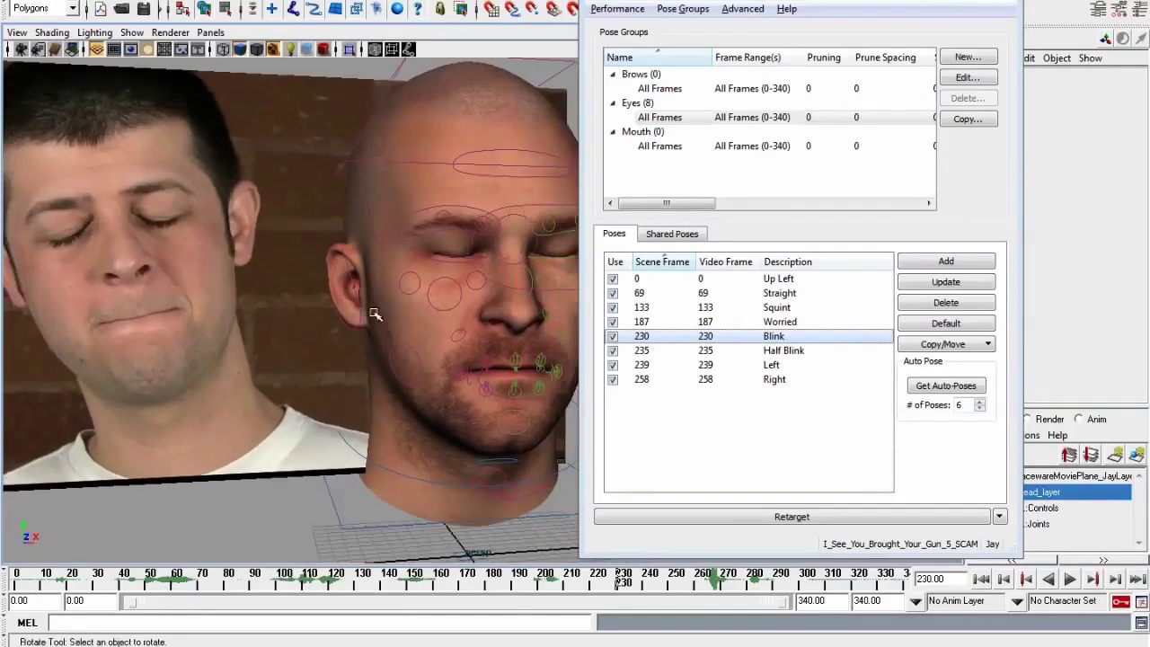
# Go to the Half Blink pose at frame 235 and compare the character's eyelids closely with the actor's
pyautogui.click(680, 350)
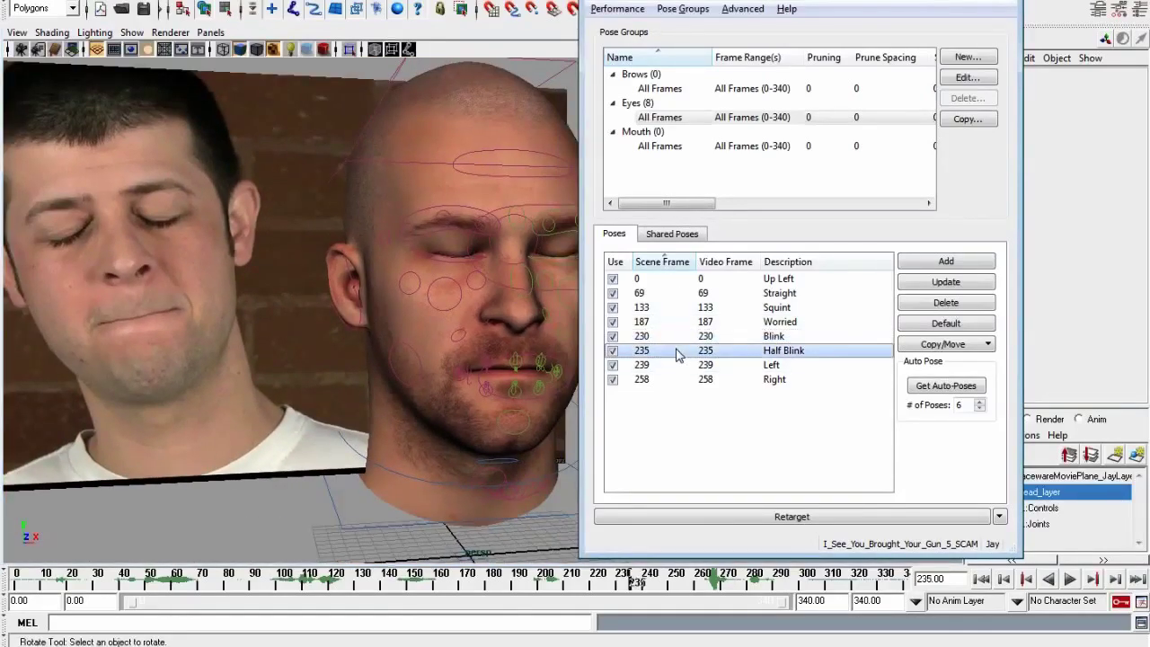
pyautogui.keyDown('alt'); pyautogui.moveTo(488, 334); pyautogui.dragTo(444, 337); pyautogui.keyUp('alt')
pyautogui.scroll(-2, 445, 337)
pyautogui.keyDown('alt'); pyautogui.moveTo(445, 337); pyautogui.dragTo(336, 336, button='middle'); pyautogui.keyUp('alt')
pyautogui.scroll(-5, 440, 232)
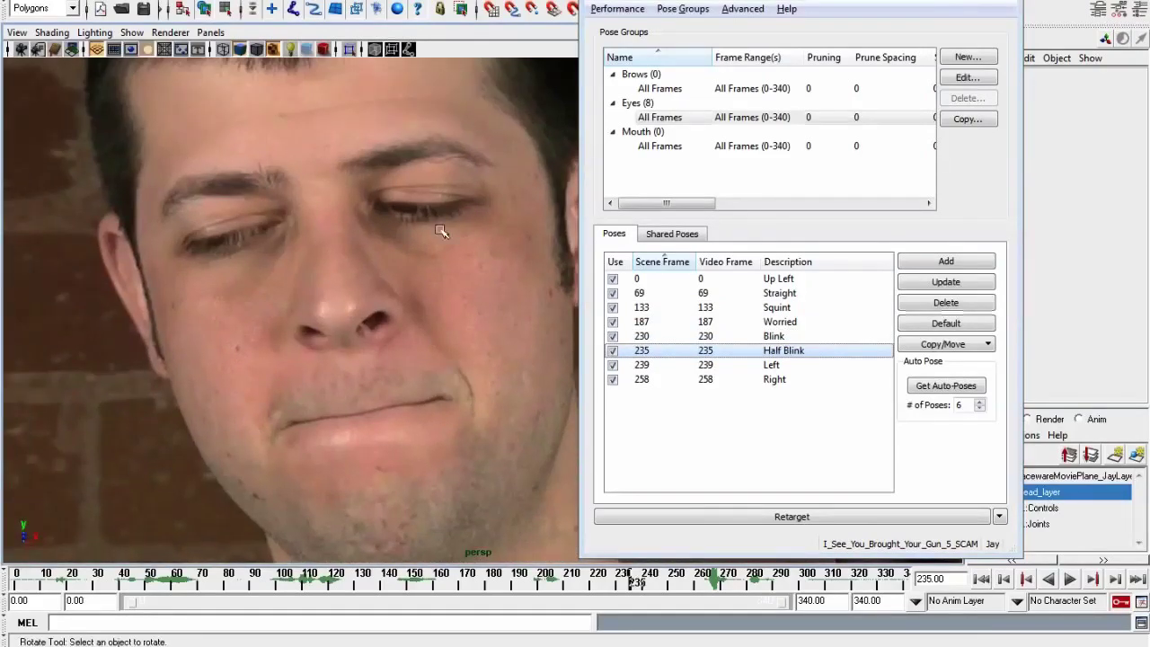
pyautogui.scroll(1, 512, 346)
pyautogui.keyDown('alt'); pyautogui.moveTo(565, 361); pyautogui.dragTo(213, 236, button='middle'); pyautogui.keyUp('alt')
pyautogui.keyDown('alt'); pyautogui.moveTo(213, 236); pyautogui.dragTo(475, 267, button='right'); pyautogui.keyUp('alt')
pyautogui.keyDown('alt'); pyautogui.moveTo(475, 267); pyautogui.dragTo(353, 284, button='middle'); pyautogui.keyUp('alt')
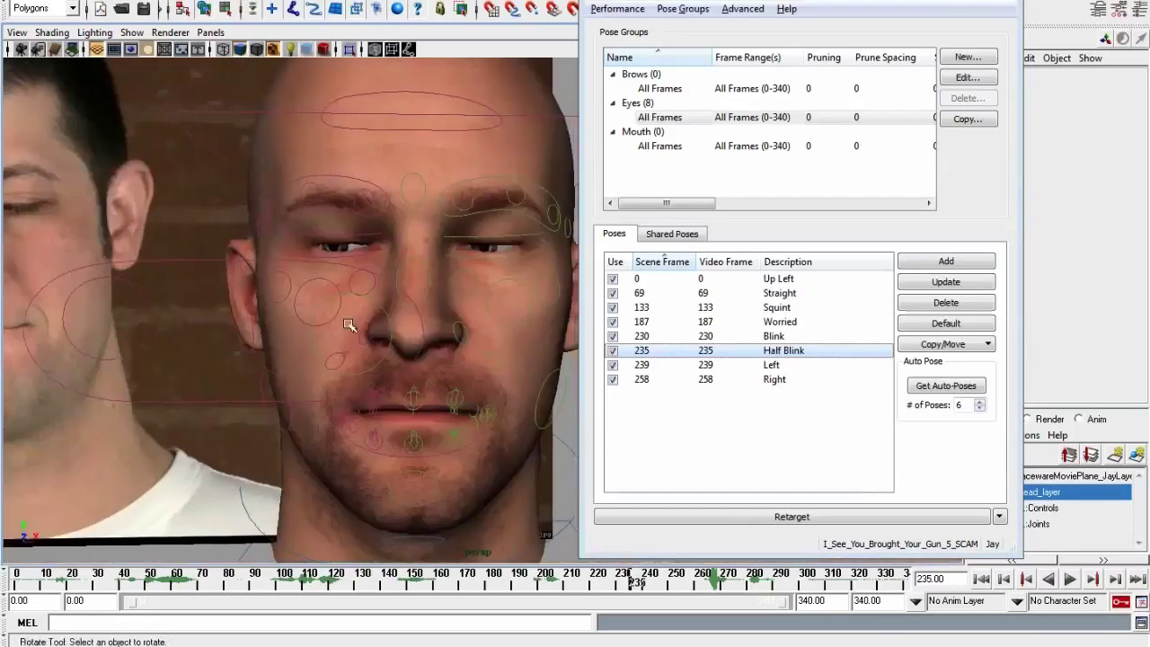
# On the Half Blink pose, rotate both lower eyelid controls to about 0.32 degrees in X
pyautogui.keyDown('alt'); pyautogui.moveTo(296, 331); pyautogui.dragTo(321, 326, button='middle'); pyautogui.keyUp('alt')
pyautogui.press('e')
pyautogui.click(501, 252)
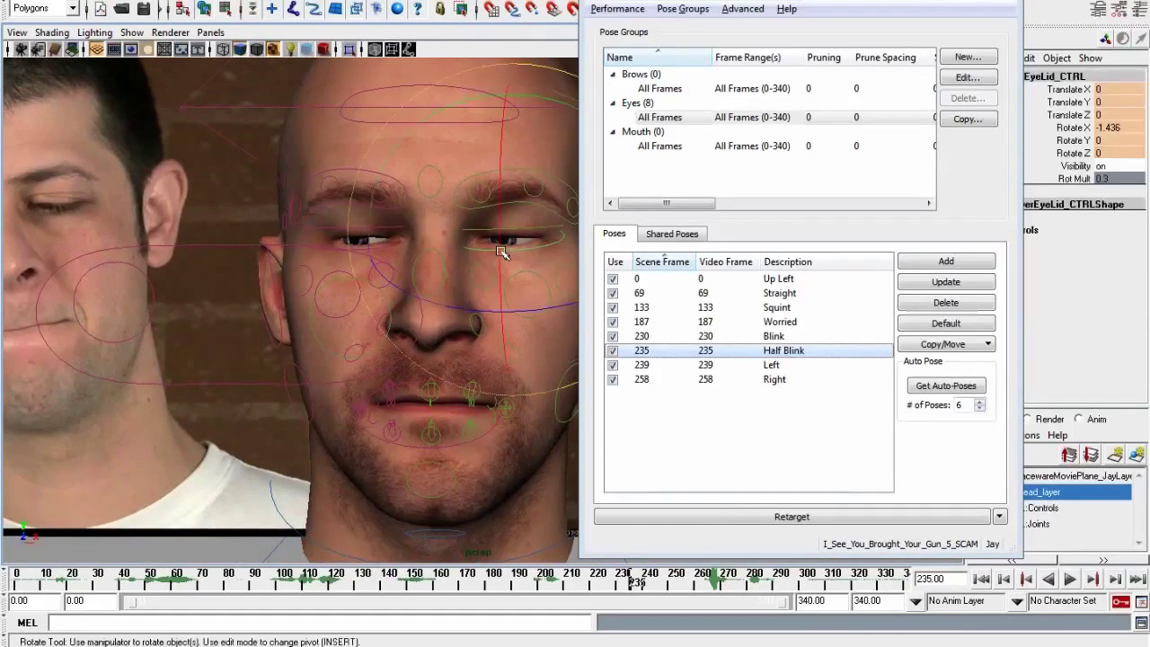
pyautogui.press('q')
pyautogui.keyDown('shift'); pyautogui.click(389, 246); pyautogui.keyUp('shift')
pyautogui.press('w')
pyautogui.press('e')
pyautogui.moveTo(332, 282); pyautogui.dragTo(545, 376)
pyautogui.press('q')
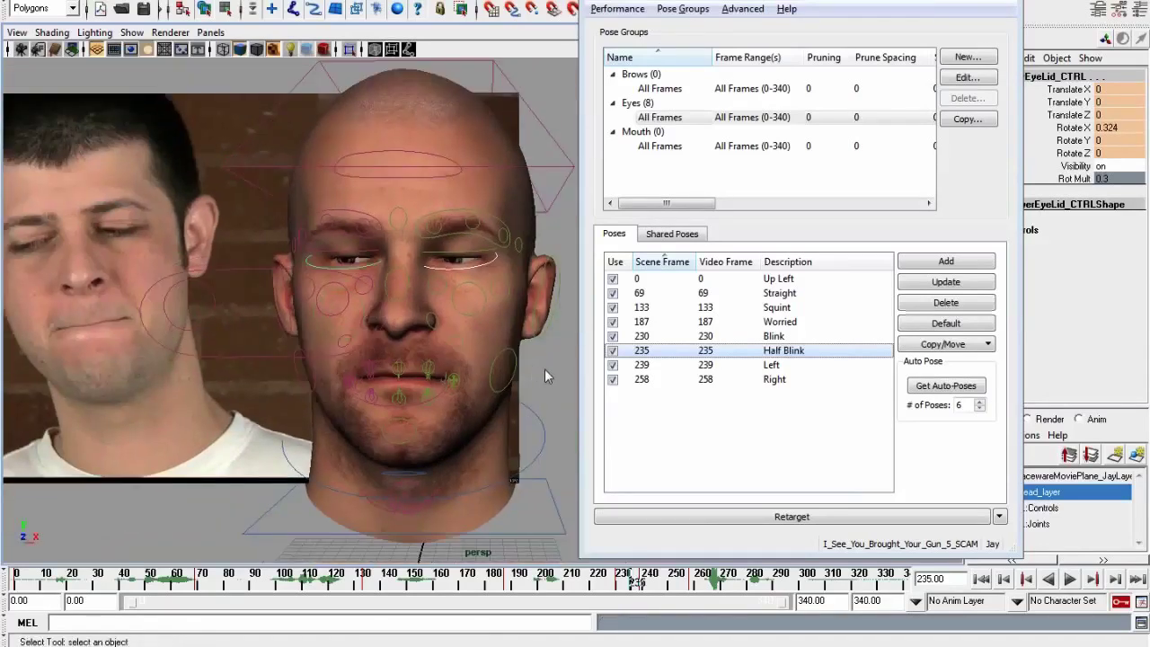
# Deselect the lower eyelid controls, compare the half-closed eyes with the actor's, and update the Half Blink pose
pyautogui.click(545, 369)
pyautogui.keyDown('alt'); pyautogui.moveTo(546, 369); pyautogui.dragTo(392, 369, button='right'); pyautogui.keyUp('alt')
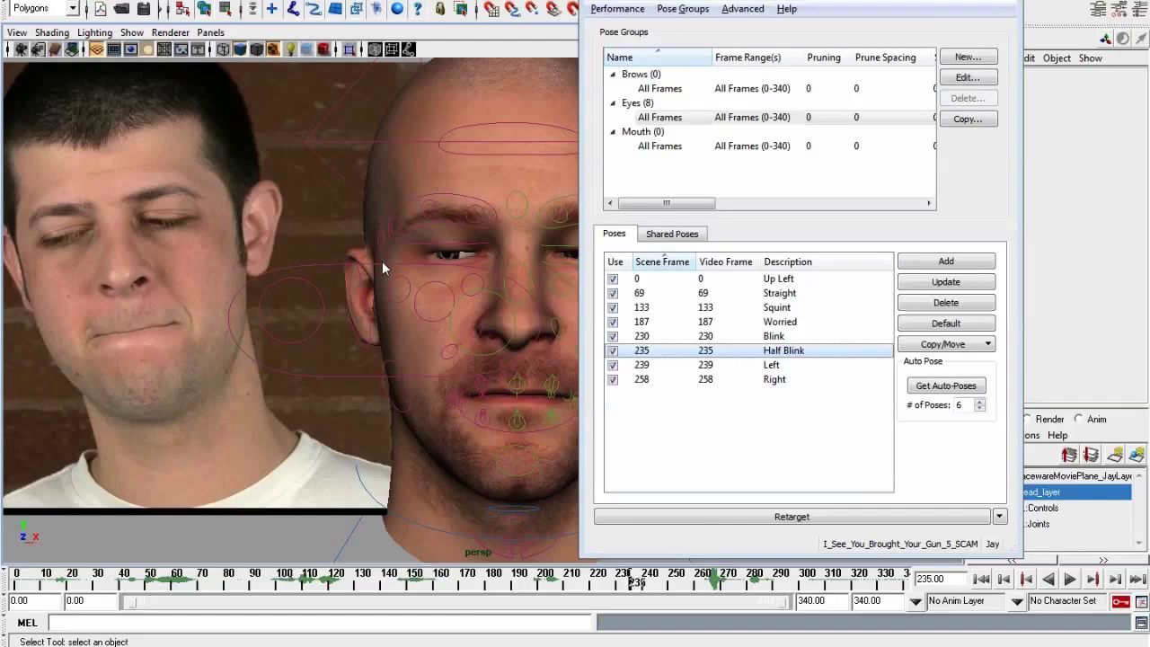
pyautogui.scroll(3, 254, 298)
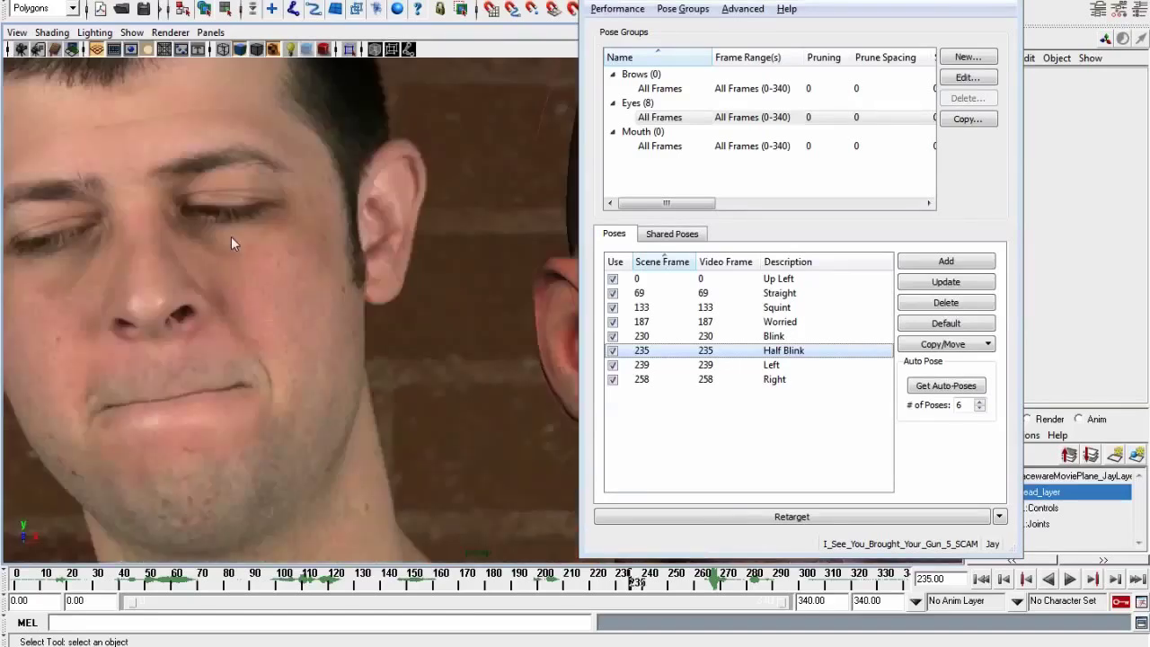
pyautogui.scroll(-5, 456, 355)
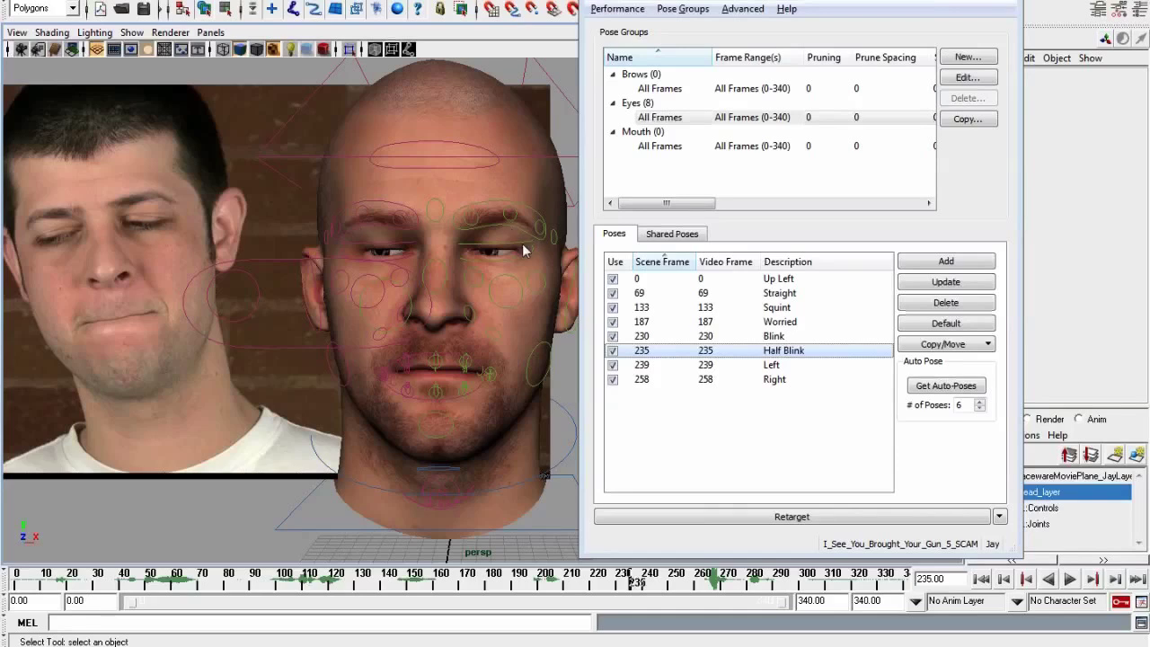
pyautogui.press('f')
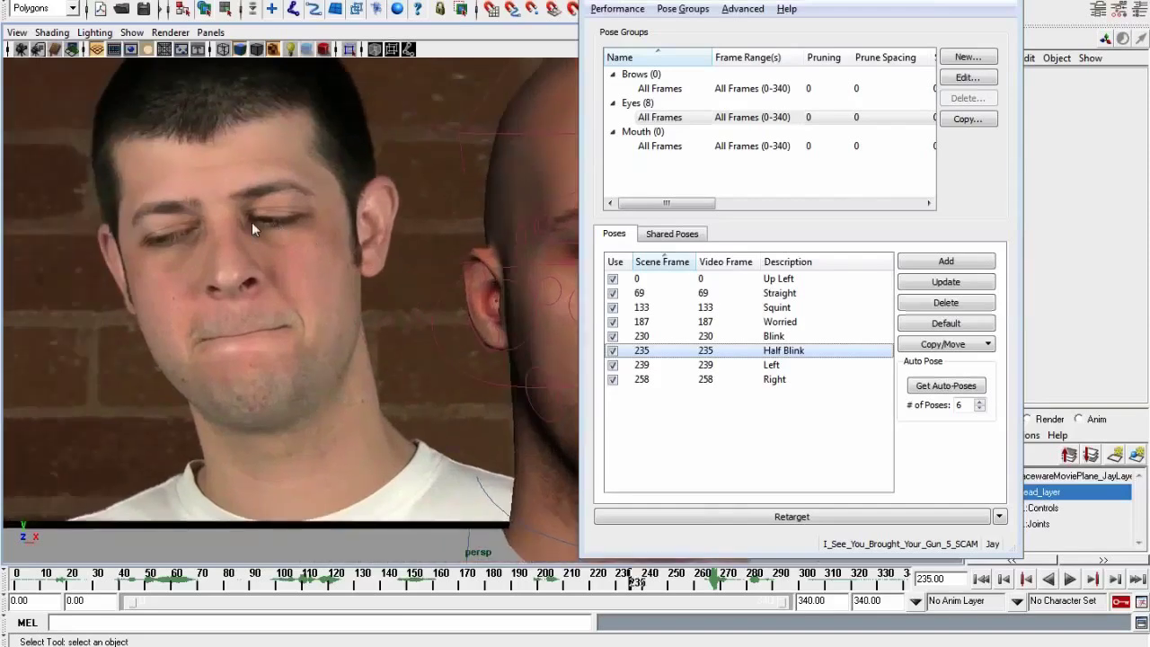
pyautogui.keyDown('alt'); pyautogui.moveTo(227, 340); pyautogui.dragTo(268, 336, button='middle'); pyautogui.keyUp('alt')
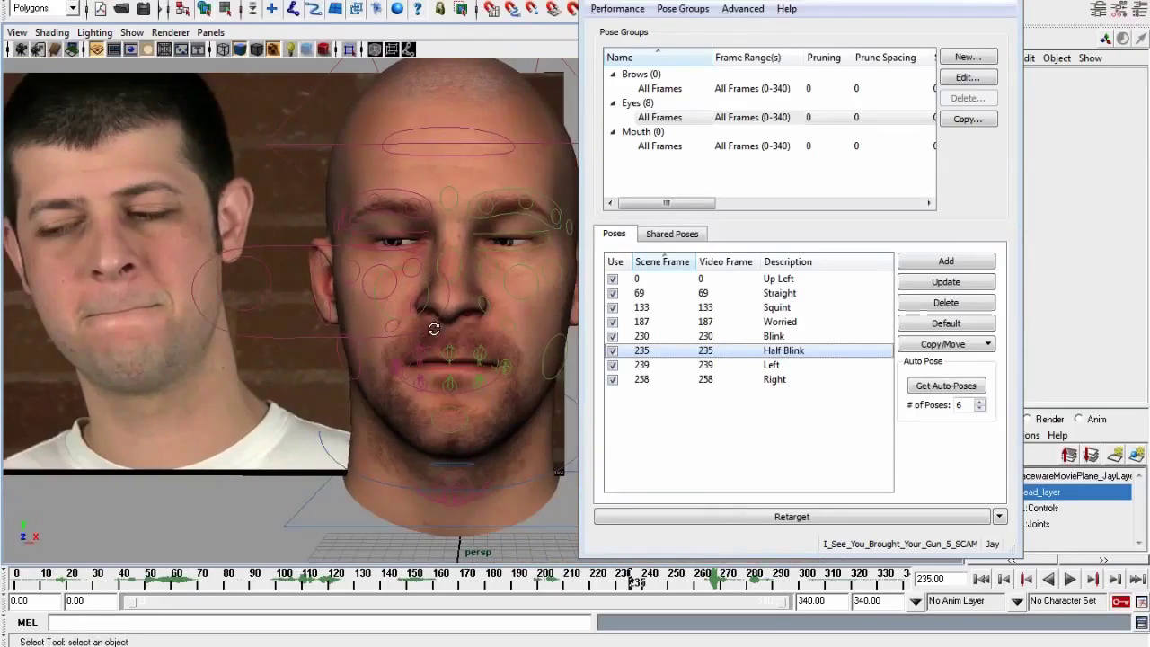
pyautogui.click(946, 282)
pyautogui.click(847, 300)
# Compare the gaze direction with the actor's on the Left pose at frame 239 and the Right pose at frame 258
pyautogui.click(742, 364)
pyautogui.keyDown('alt'); pyautogui.moveTo(544, 328); pyautogui.dragTo(468, 369); pyautogui.keyUp('alt')
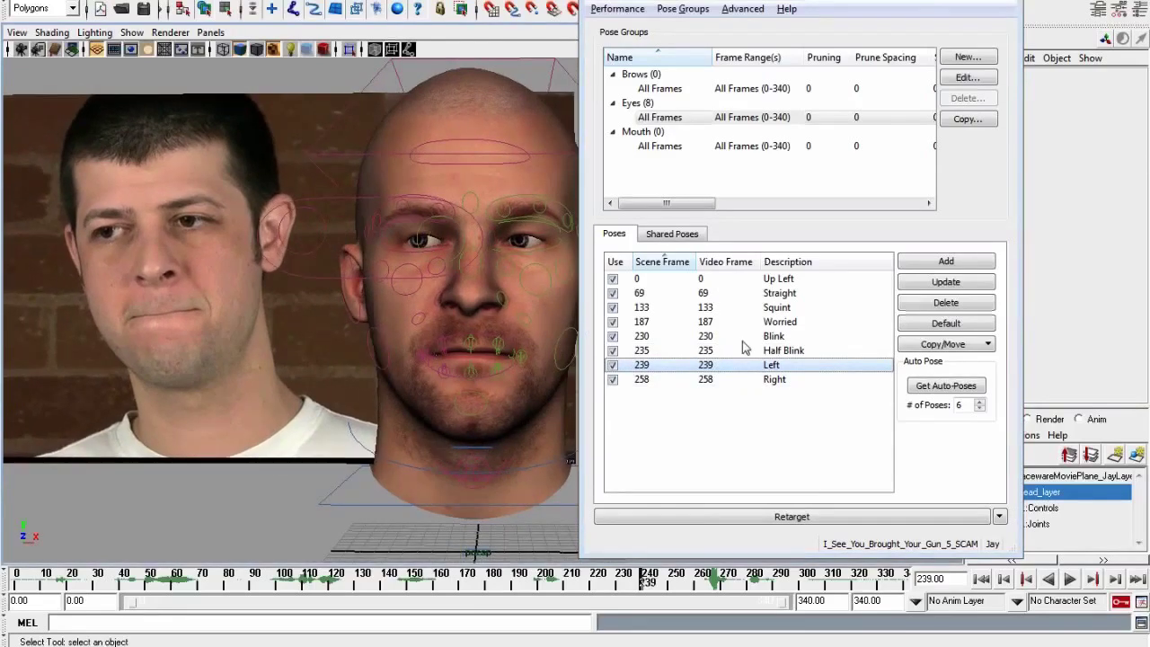
pyautogui.click(759, 380)
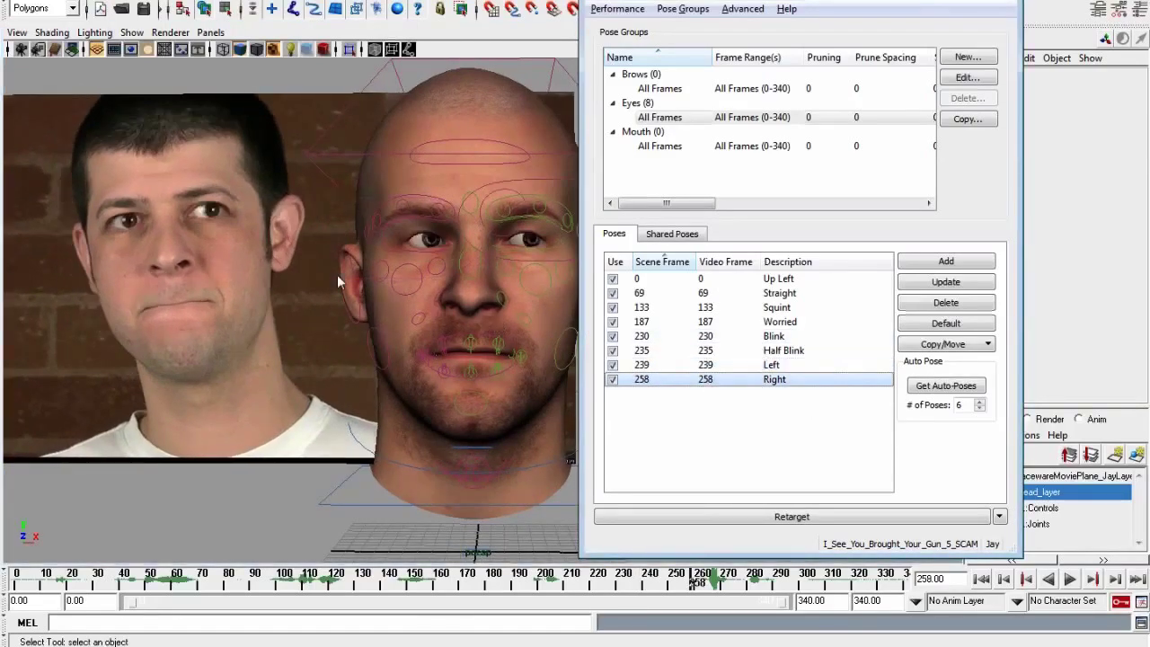
pyautogui.keyDown('alt'); pyautogui.moveTo(339, 247); pyautogui.dragTo(662, 321); pyautogui.keyUp('alt')
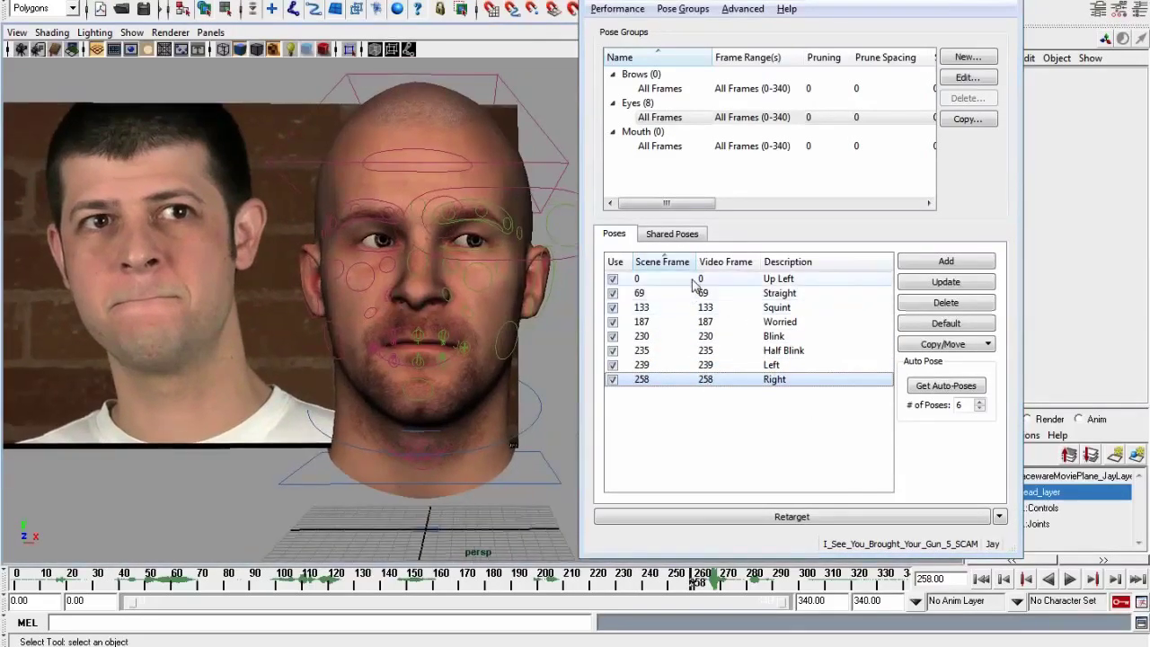
# Select all eye poses from Up Left through Right and update them together
pyautogui.click(690, 281)
pyautogui.click(687, 294)
pyautogui.moveTo(688, 280); pyautogui.dragTo(715, 385)
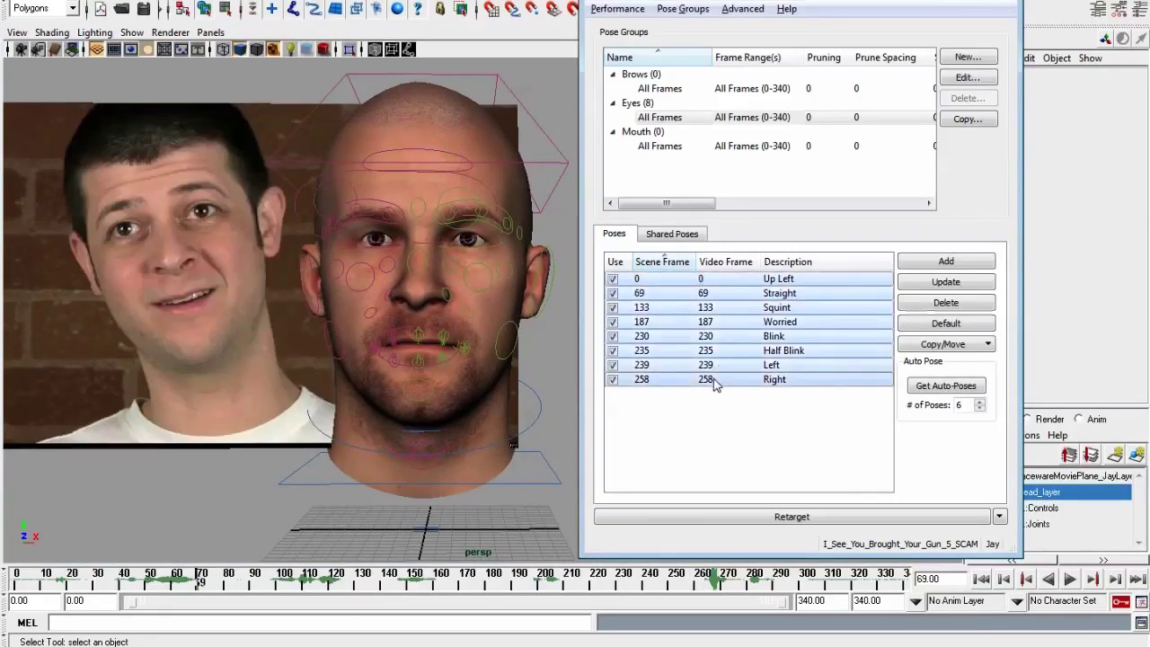
pyautogui.click(926, 284)
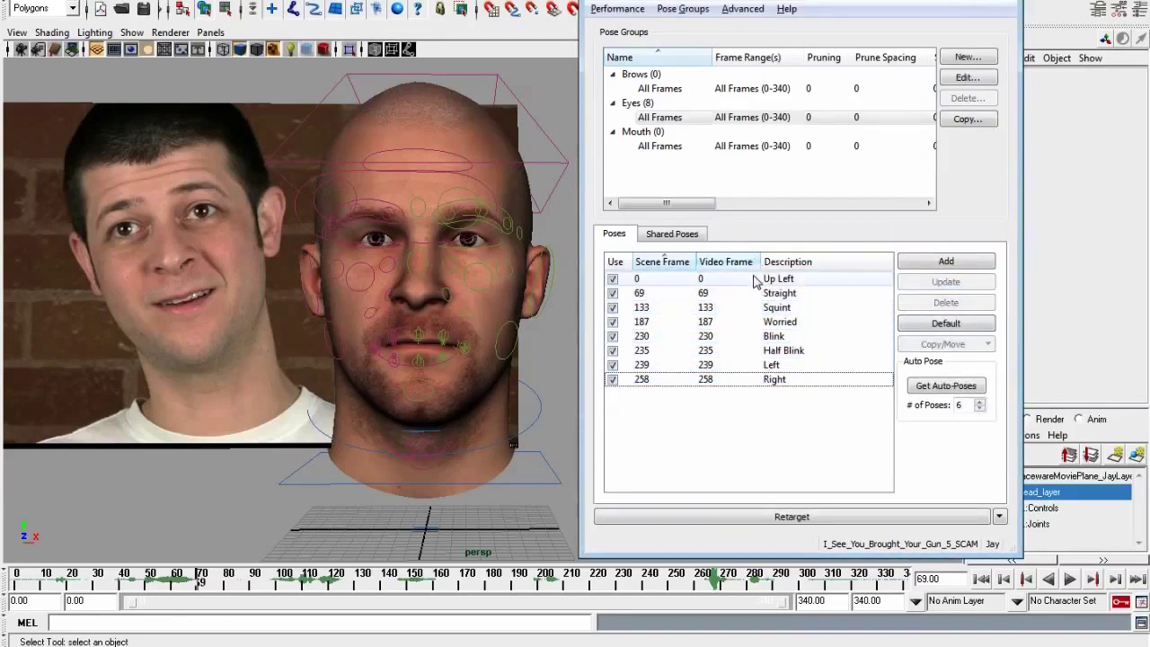
# Retarget the Eyes pose group across all frames with the updated poses
pyautogui.click(757, 279)
pyautogui.click(746, 308)
pyautogui.click(733, 336)
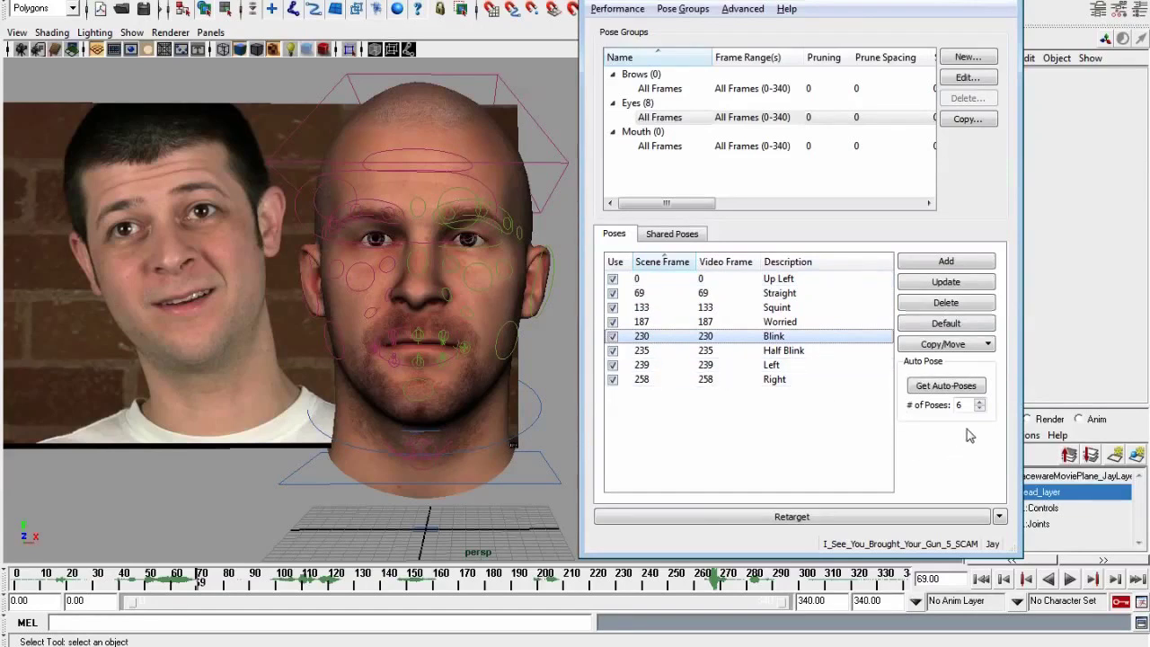
pyautogui.moveTo(797, 2); pyautogui.dragTo(736, 5)
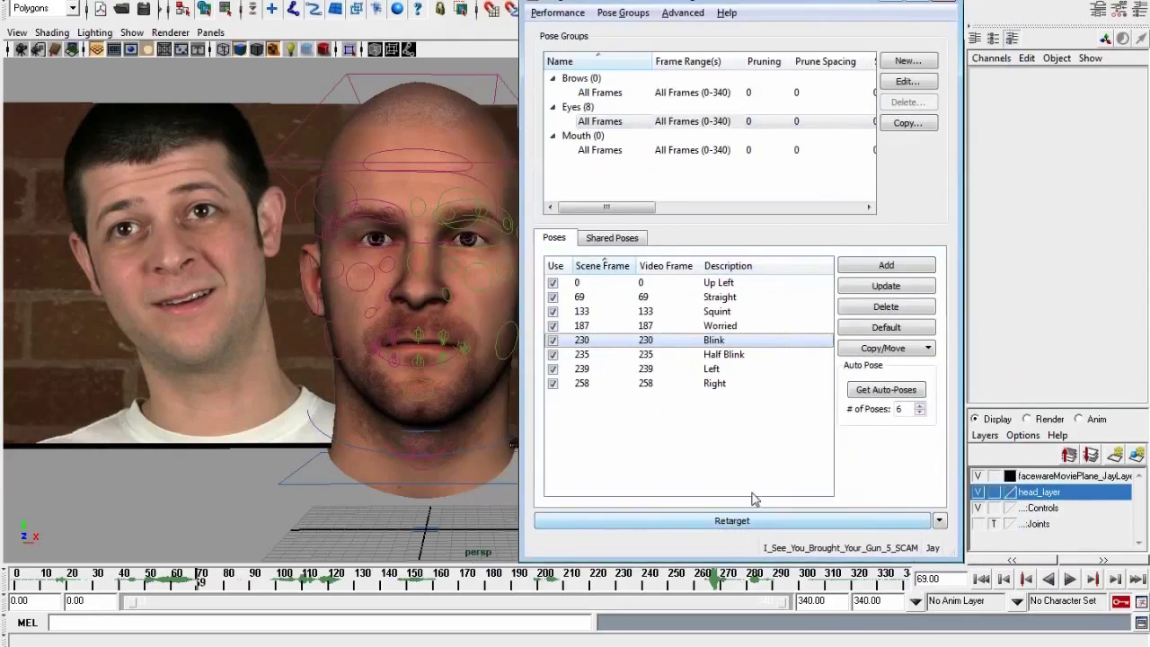
pyautogui.click(753, 492)
pyautogui.click(693, 521)
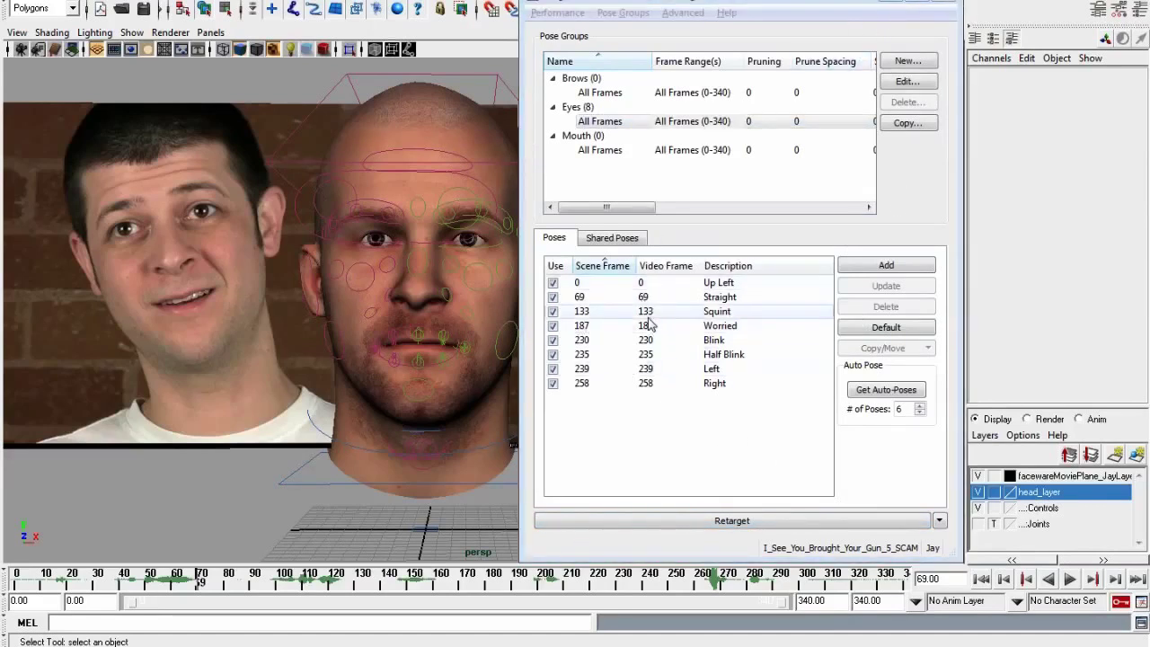
# Put the Retargeter window away and hide the rig's control curves in the perspective view
pyautogui.click(896, 4)
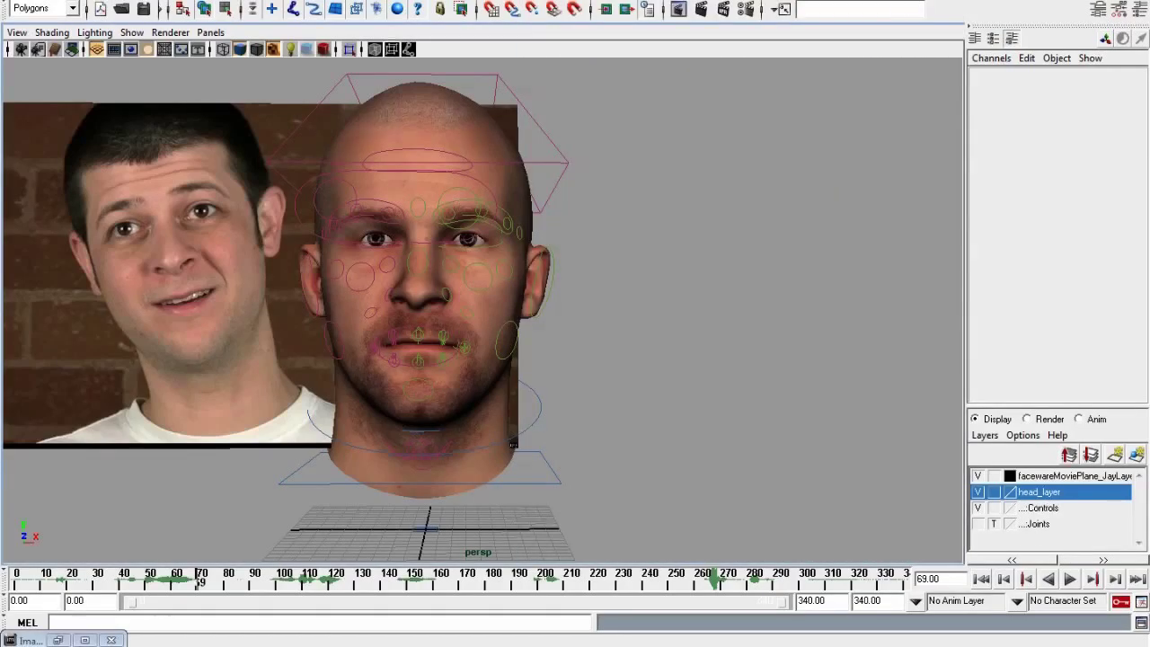
pyautogui.keyDown('alt'); pyautogui.moveTo(486, 322); pyautogui.dragTo(594, 359); pyautogui.keyUp('alt')
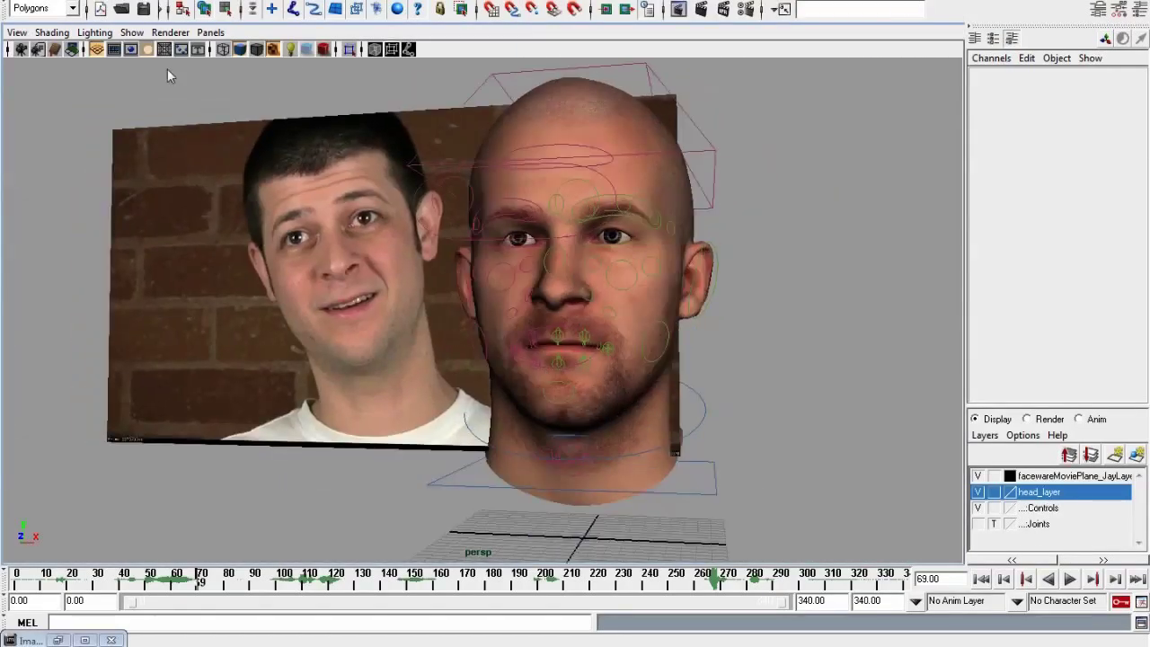
pyautogui.click(132, 33)
pyautogui.click(179, 117)
pyautogui.keyDown('alt'); pyautogui.moveTo(291, 278); pyautogui.dragTo(479, 343); pyautogui.keyUp('alt')
# Scrub through the performance from the early frames to frame 333 and back, comparing the retargeted eye animation with the actor's footage
pyautogui.click(72, 582)
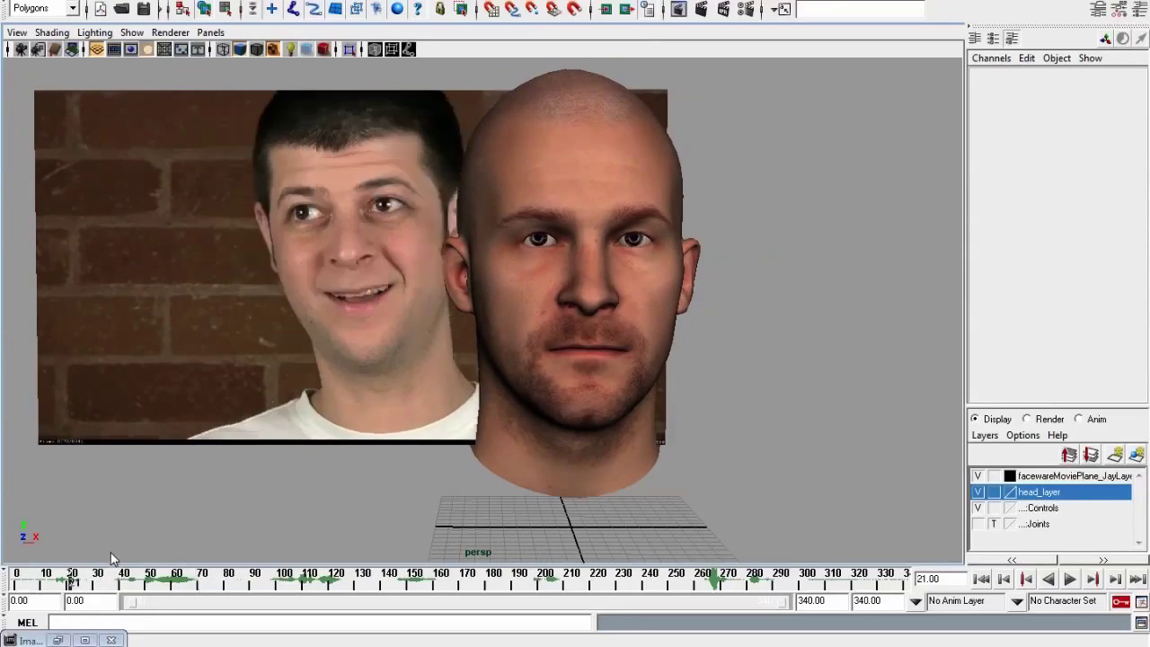
pyautogui.keyDown('alt'); pyautogui.moveTo(557, 406); pyautogui.dragTo(486, 440); pyautogui.keyUp('alt')
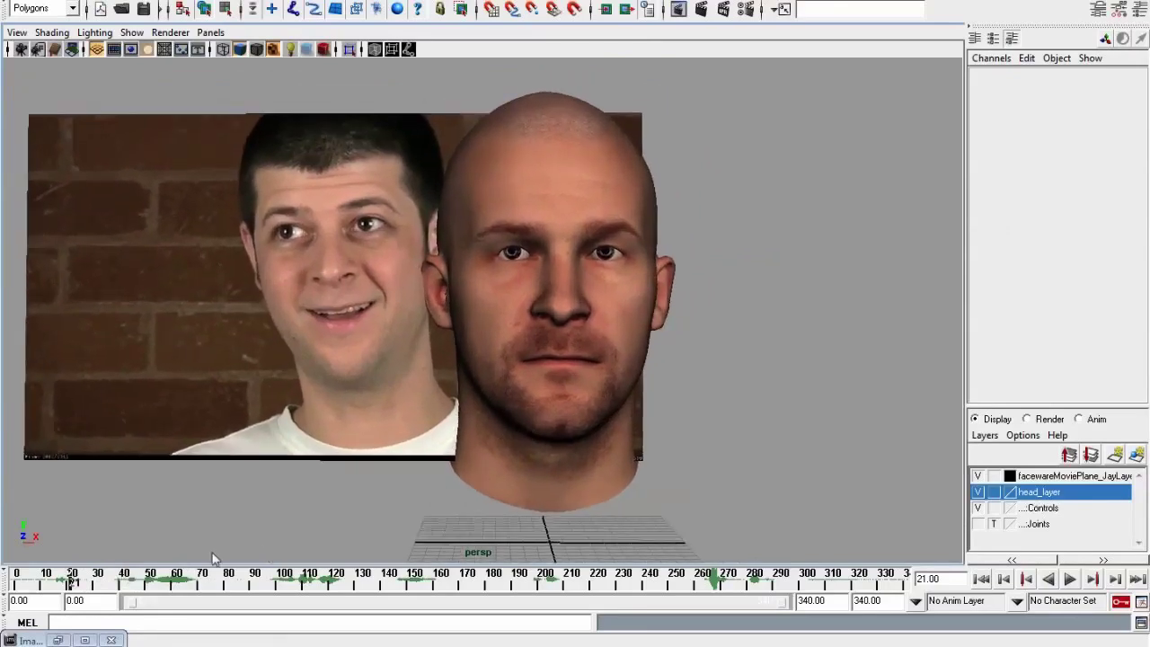
pyautogui.click(138, 582)
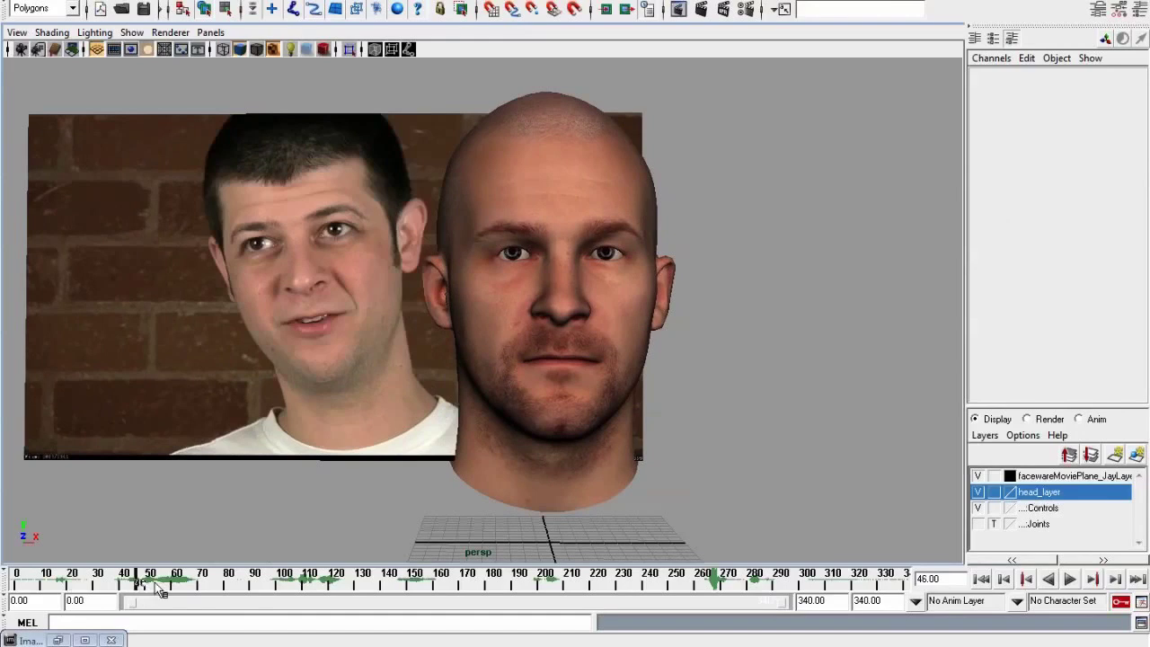
pyautogui.click(215, 589)
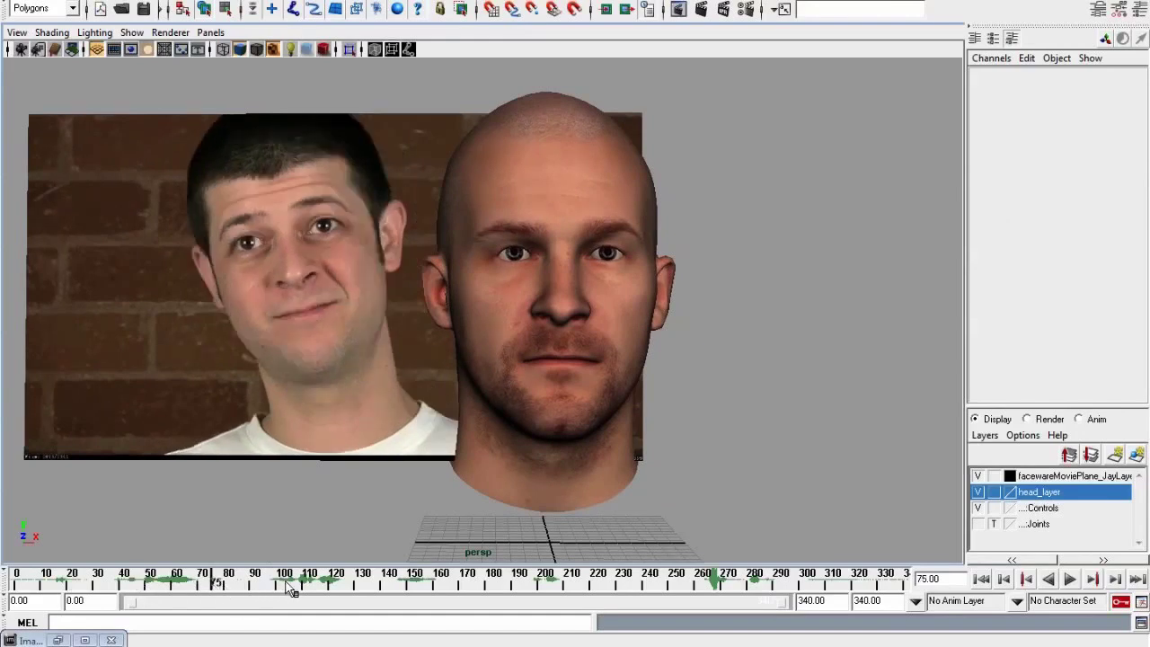
pyautogui.click(290, 588)
pyautogui.click(365, 589)
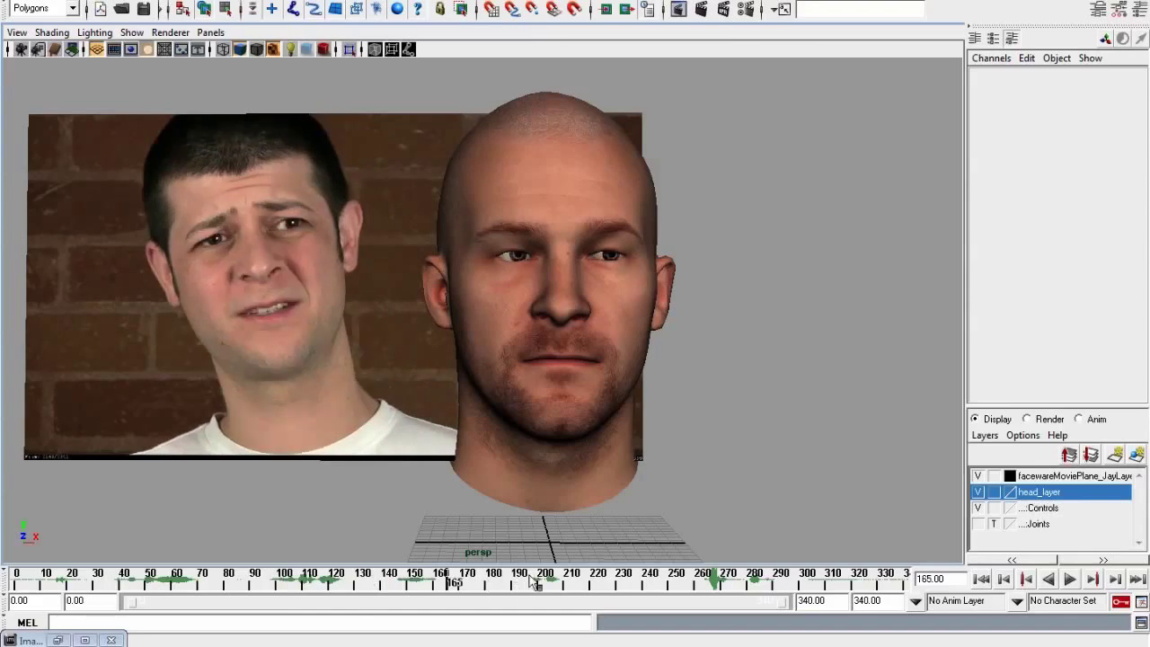
pyautogui.click(520, 589)
pyautogui.click(582, 584)
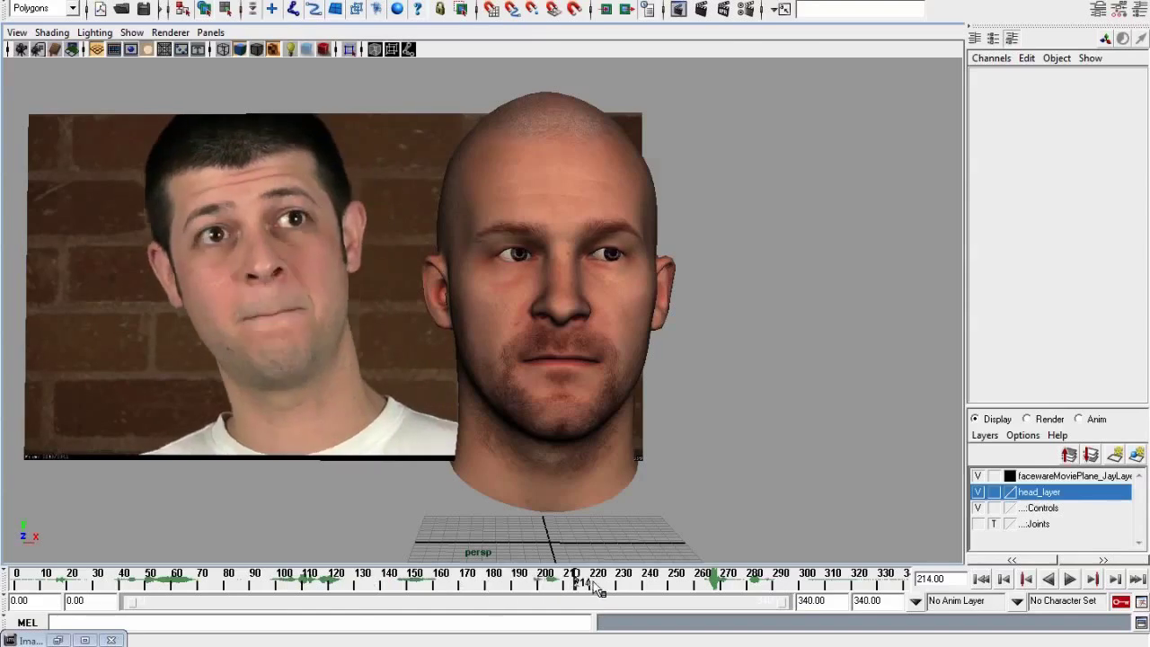
pyautogui.click(649, 589)
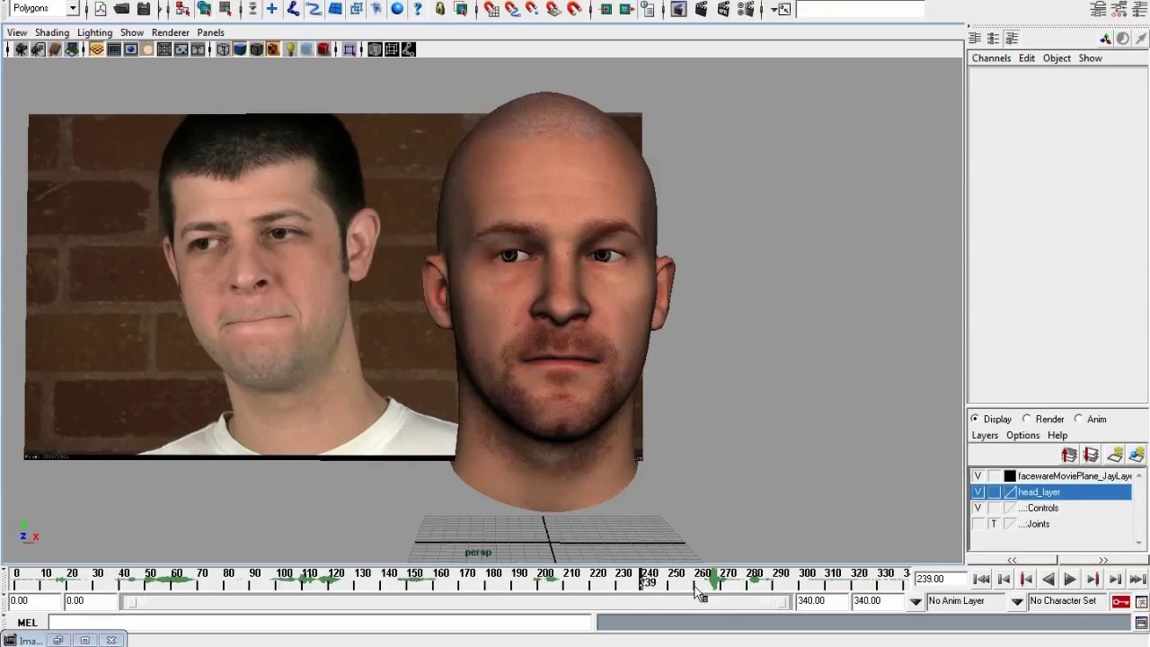
pyautogui.click(763, 585)
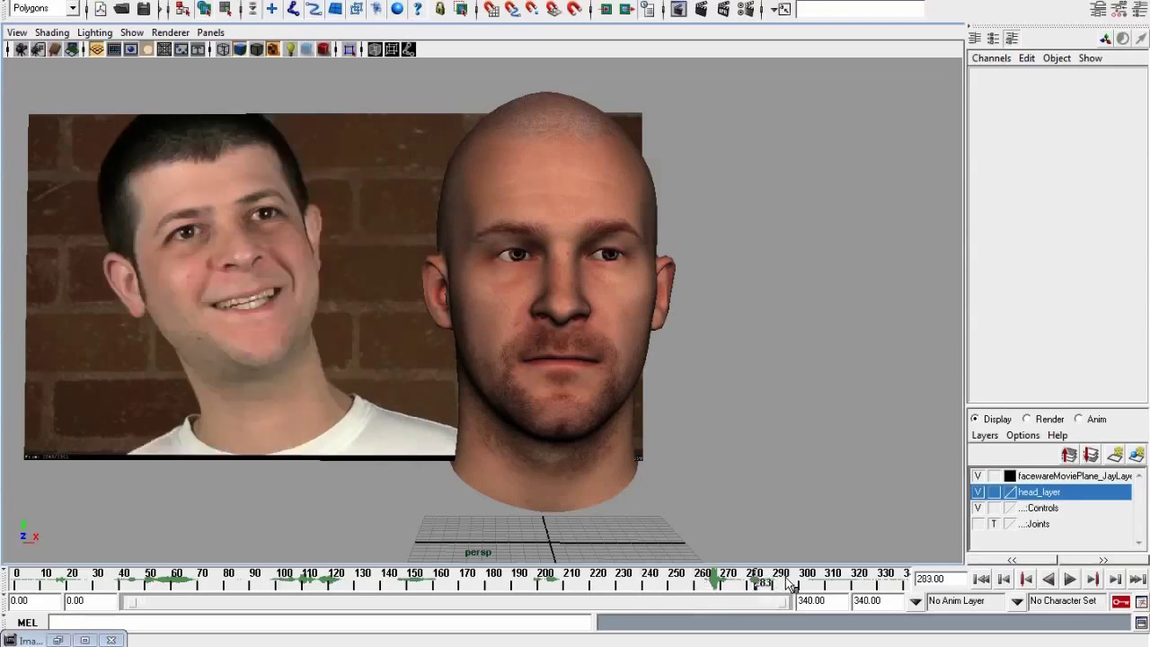
pyautogui.click(834, 586)
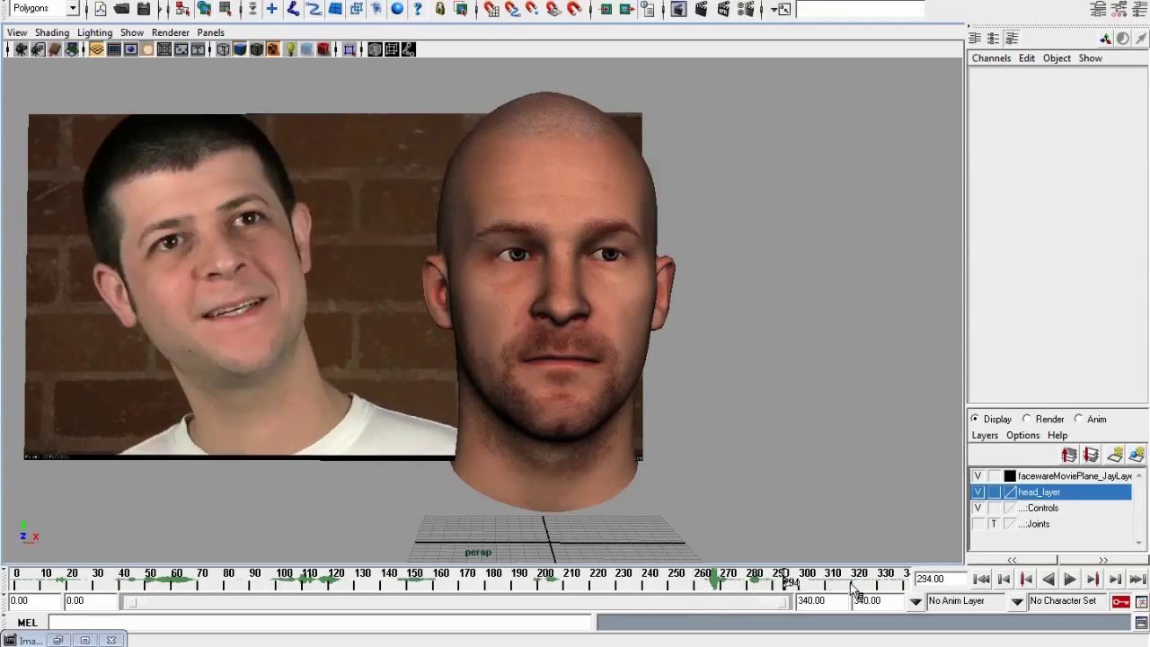
pyautogui.click(868, 586)
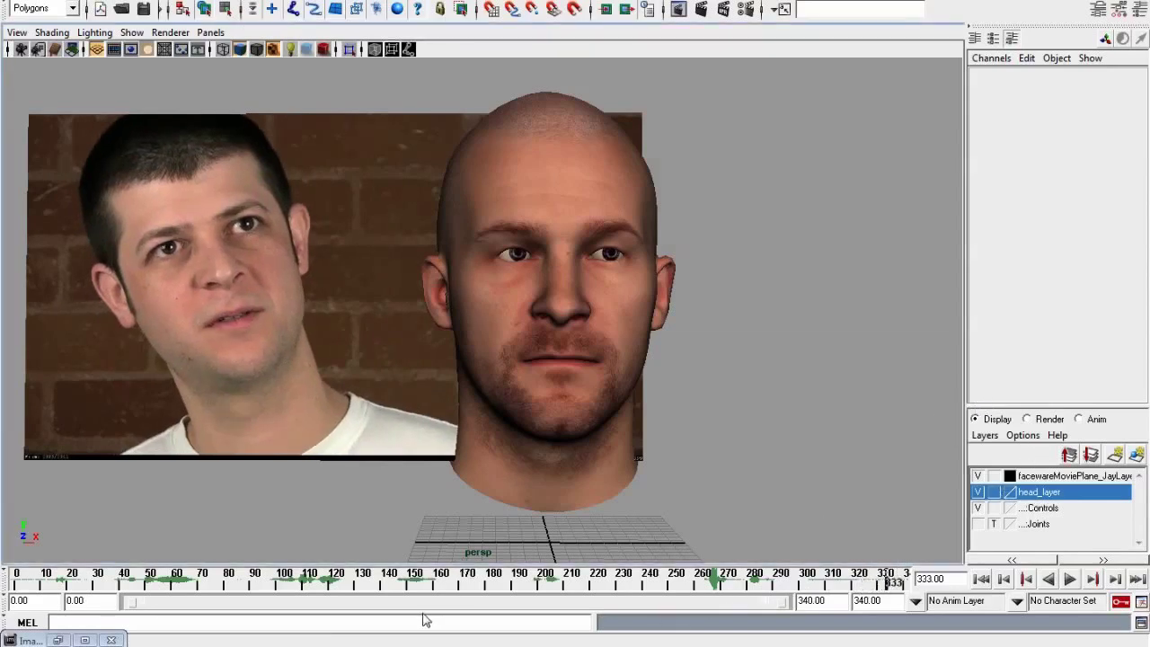
pyautogui.click(363, 589)
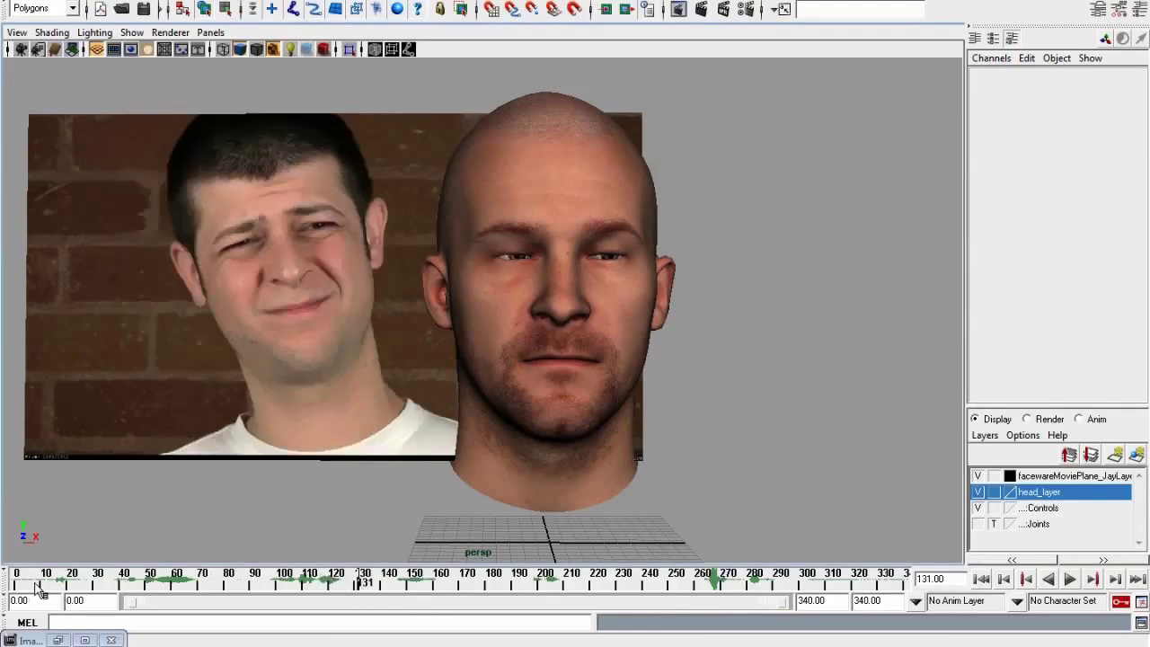
pyautogui.click(45, 584)
pyautogui.moveTo(63, 586)
pyautogui.mouseDown()
pyautogui.moveTo(389, 599)
pyautogui.moveTo(476, 585)
pyautogui.moveTo(670, 584)
pyautogui.mouseUp()
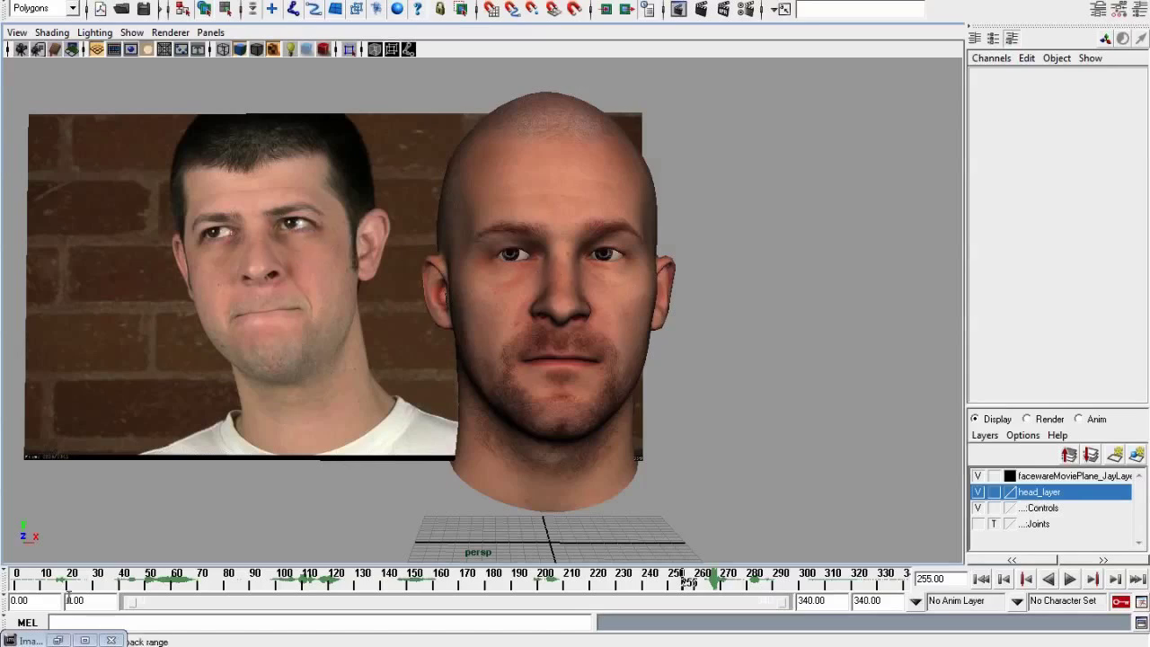
# Show the rig's control curves again and bring the Retargeter window back beside a closer view of both faces
pyautogui.click(141, 33)
pyautogui.click(161, 118)
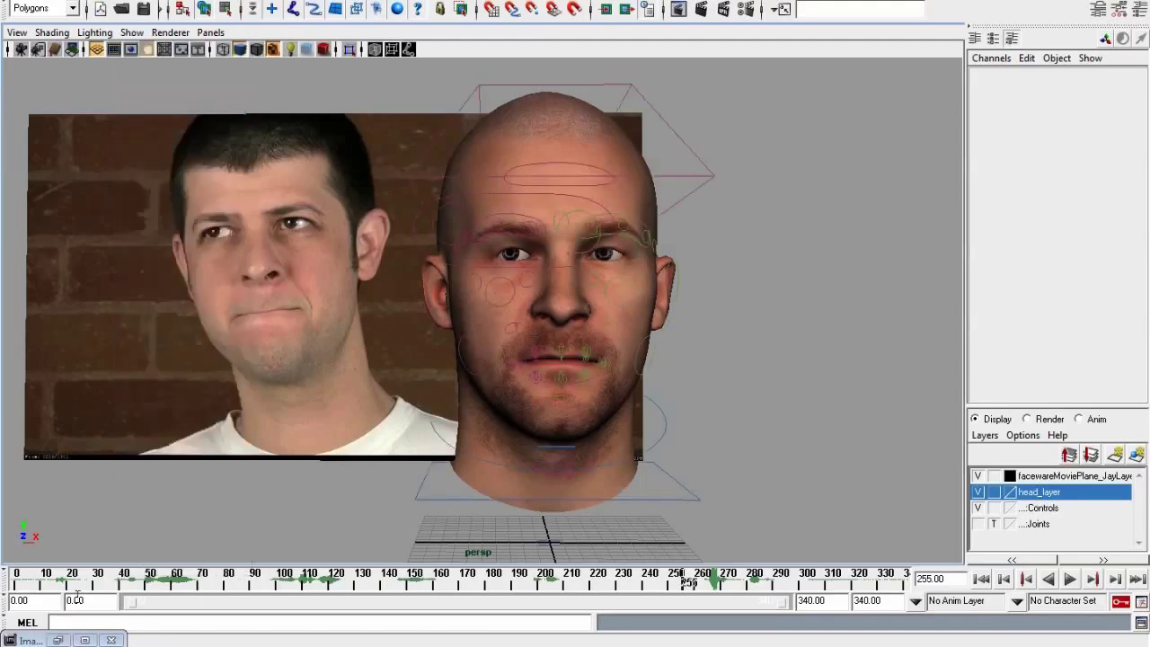
pyautogui.click(57, 640)
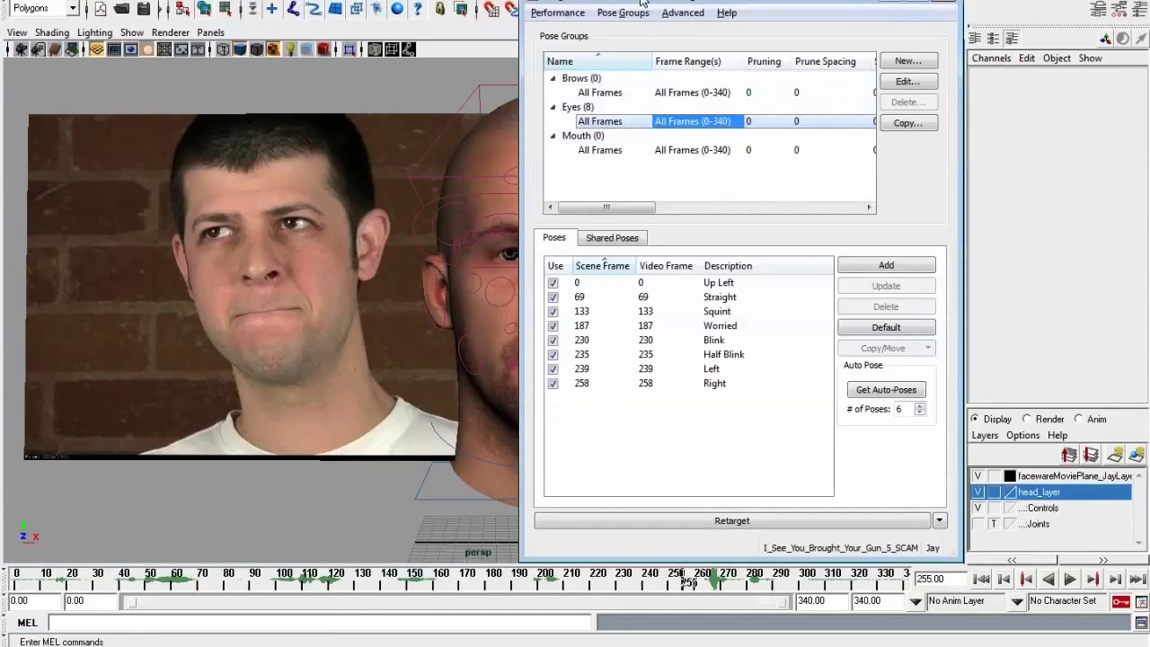
pyautogui.moveTo(643, 5); pyautogui.dragTo(764, 9)
pyautogui.keyDown('alt'); pyautogui.moveTo(393, 287); pyautogui.dragTo(451, 353, button='right'); pyautogui.keyUp('alt')
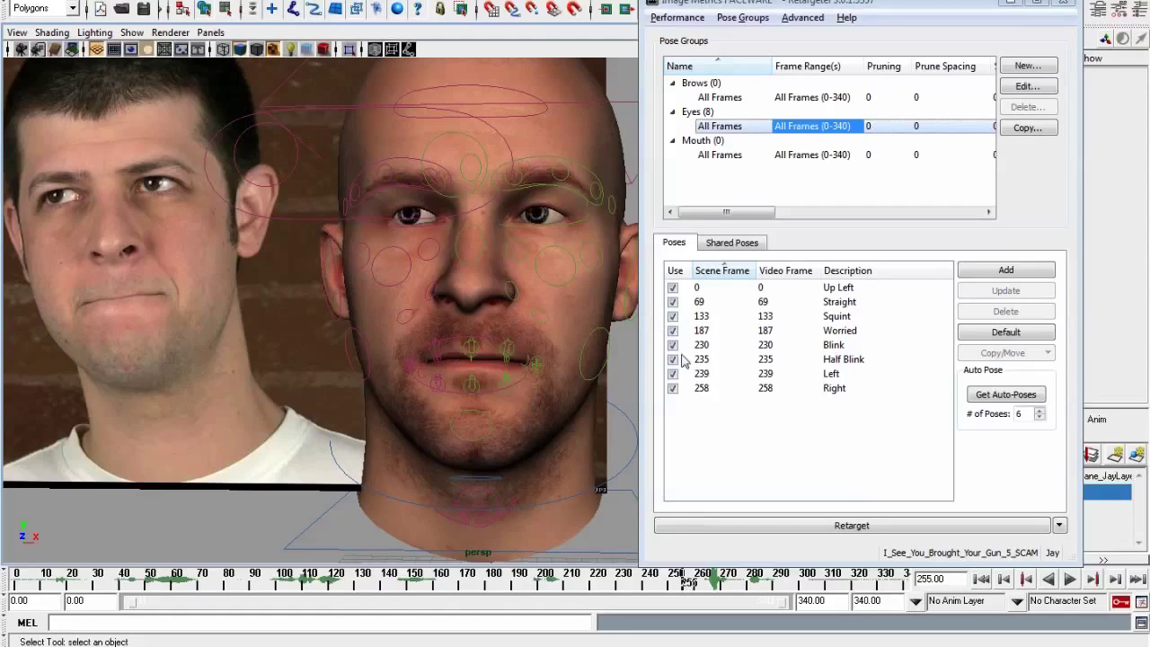
# Go through the Eyes group's pose list, examining the Up Left, Straight, Squint, Worried, Blink, Half Blink and Right poses
pyautogui.moveTo(847, 4)
pyautogui.mouseDown()
pyautogui.moveTo(804, 4)
pyautogui.moveTo(840, 11)
pyautogui.mouseUp()
pyautogui.click(886, 304)
pyautogui.click(798, 336)
pyautogui.click(804, 294)
pyautogui.click(801, 351)
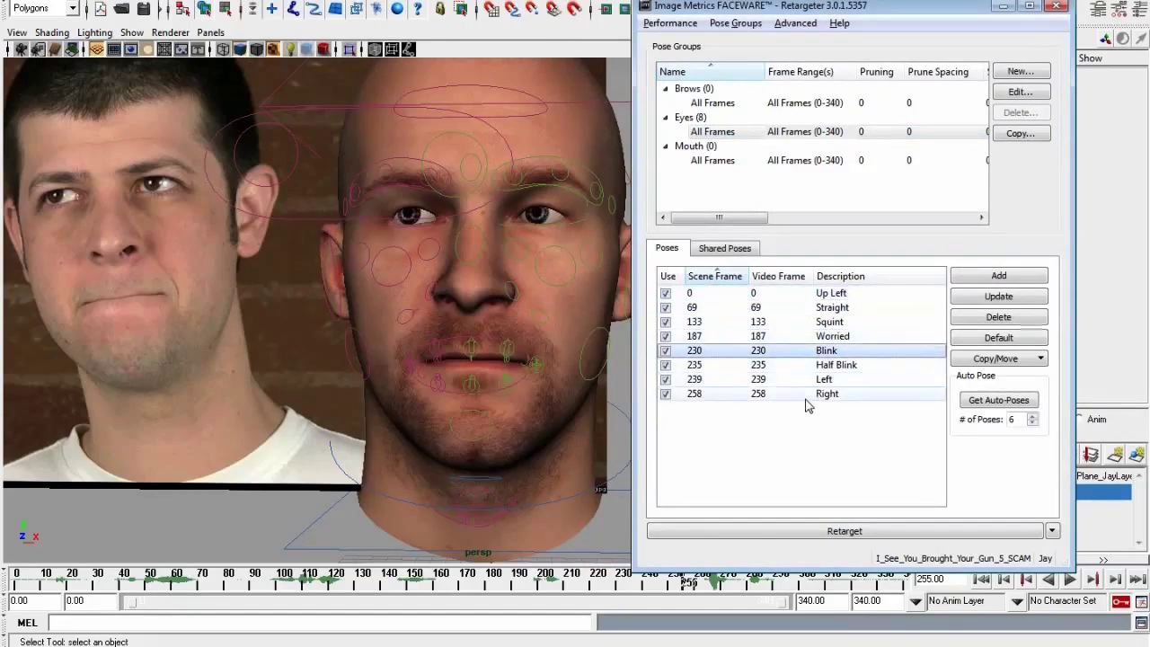
pyautogui.click(806, 397)
pyautogui.click(814, 351)
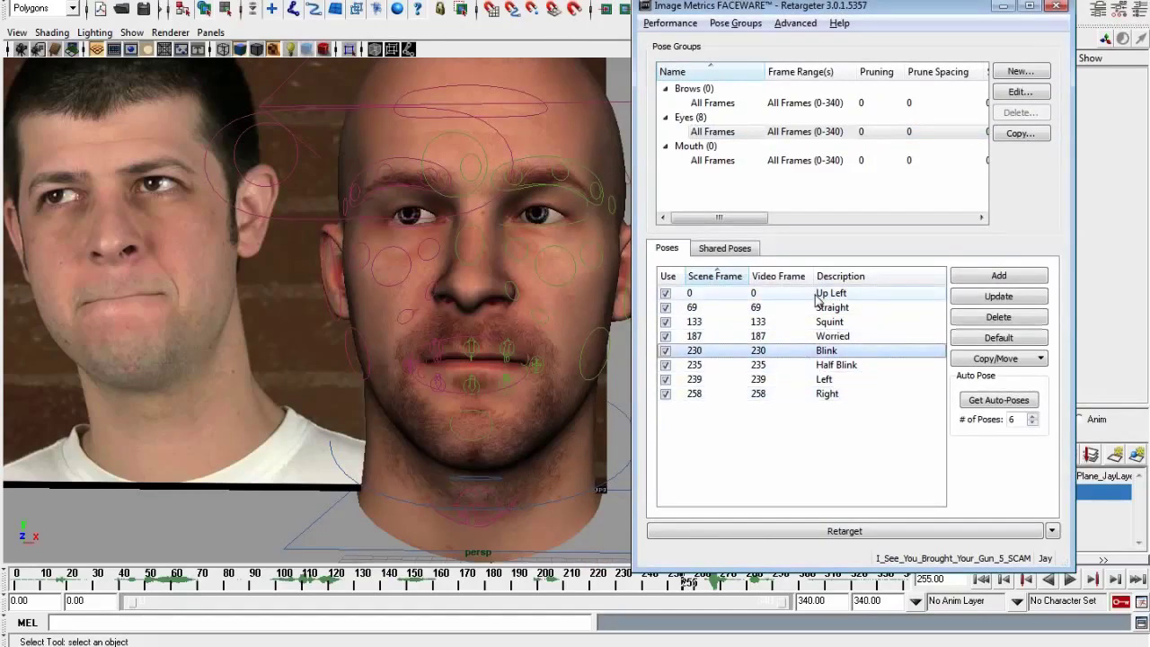
pyautogui.click(818, 295)
pyautogui.click(799, 366)
pyautogui.click(798, 394)
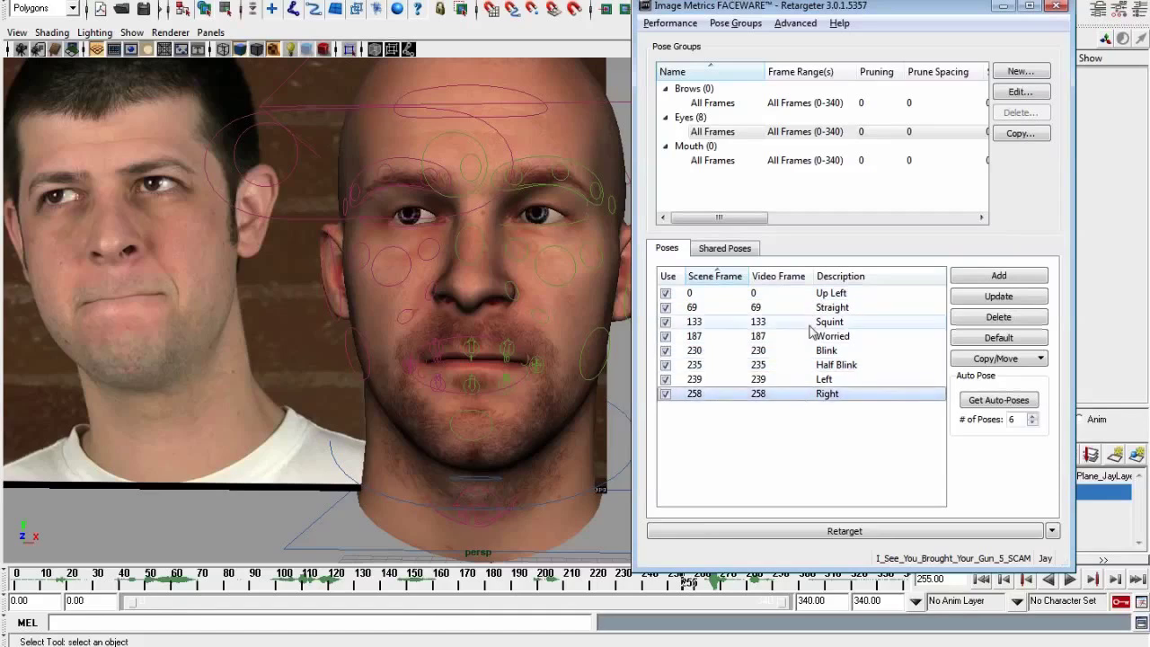
pyautogui.click(811, 322)
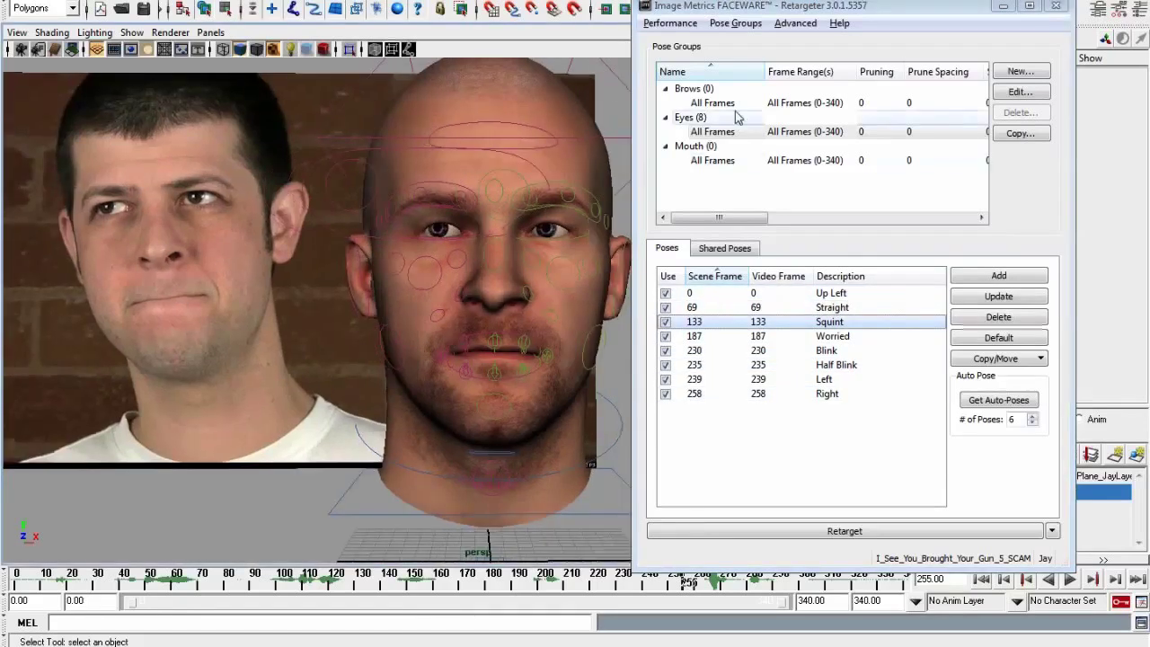
# Examine the Brows pose group and the actor's face at frame 162, and compare with the Eyes group's pose list
pyautogui.click(736, 107)
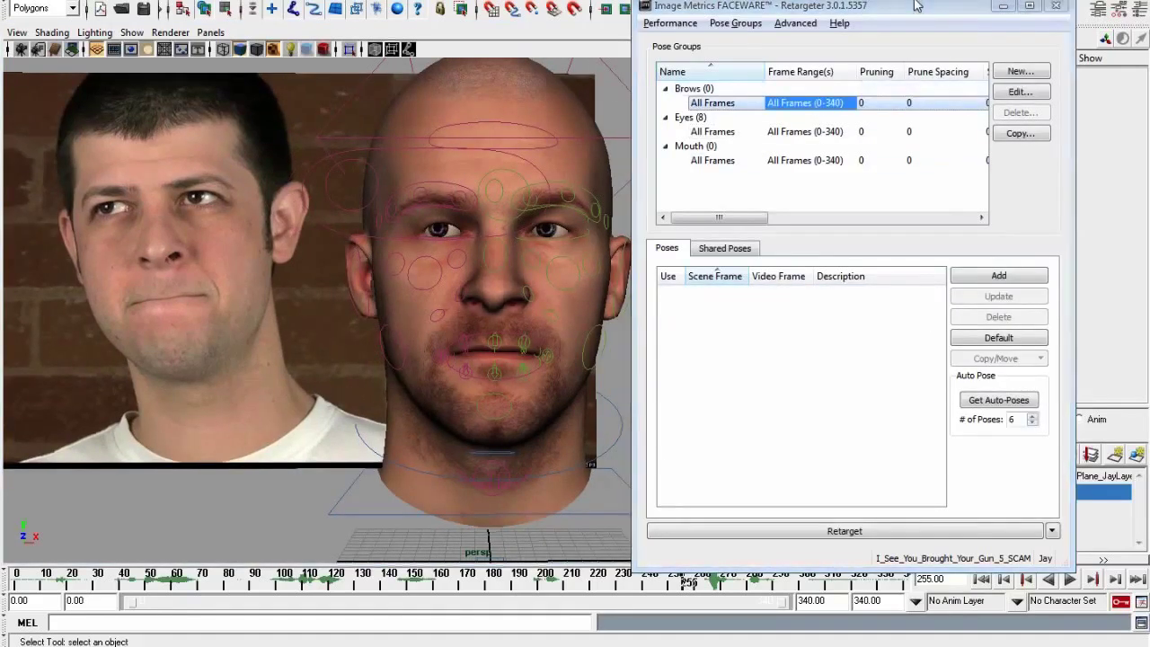
pyautogui.moveTo(852, 9); pyautogui.dragTo(891, 5)
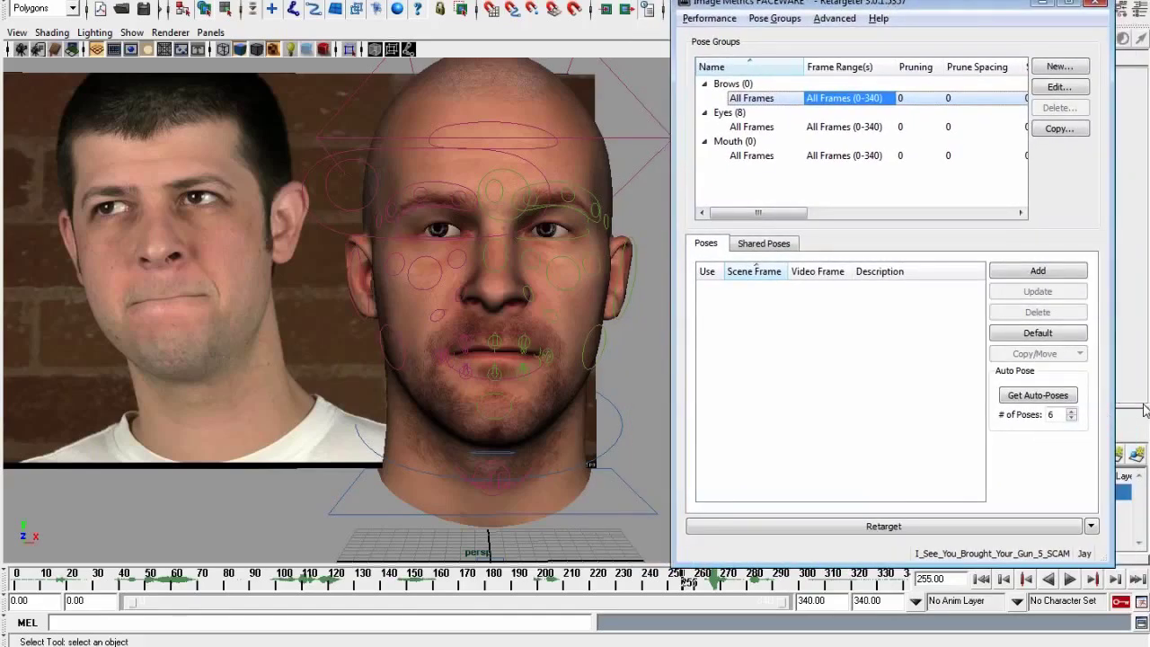
pyautogui.click(868, 383)
pyautogui.moveTo(820, 7); pyautogui.dragTo(835, 3)
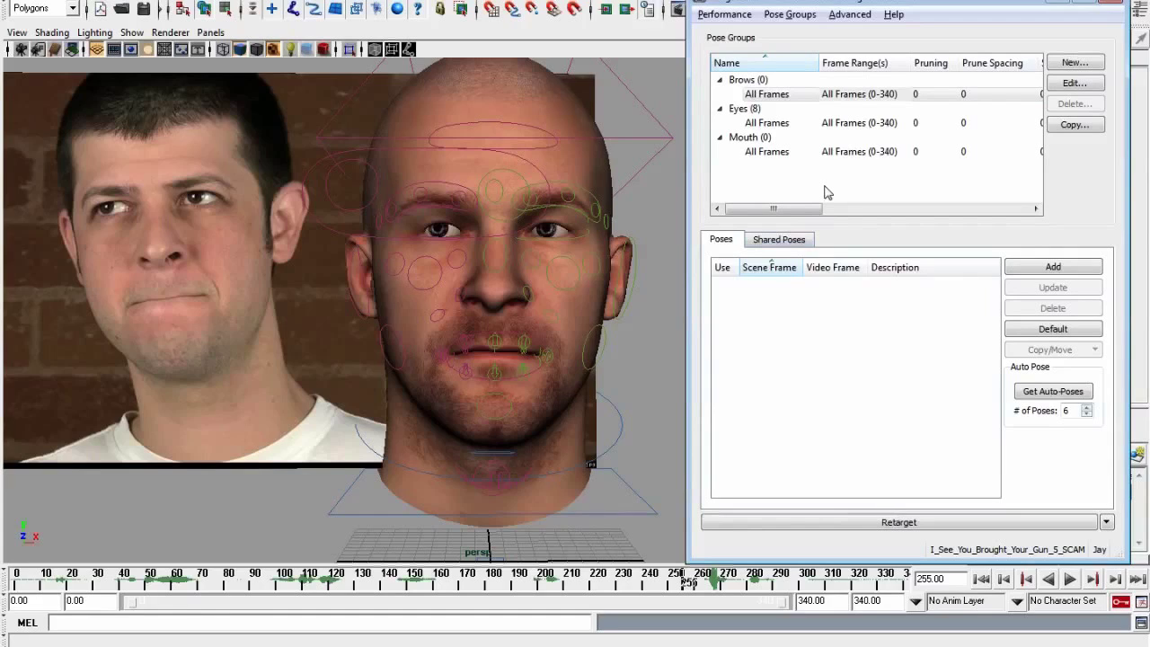
pyautogui.click(441, 586)
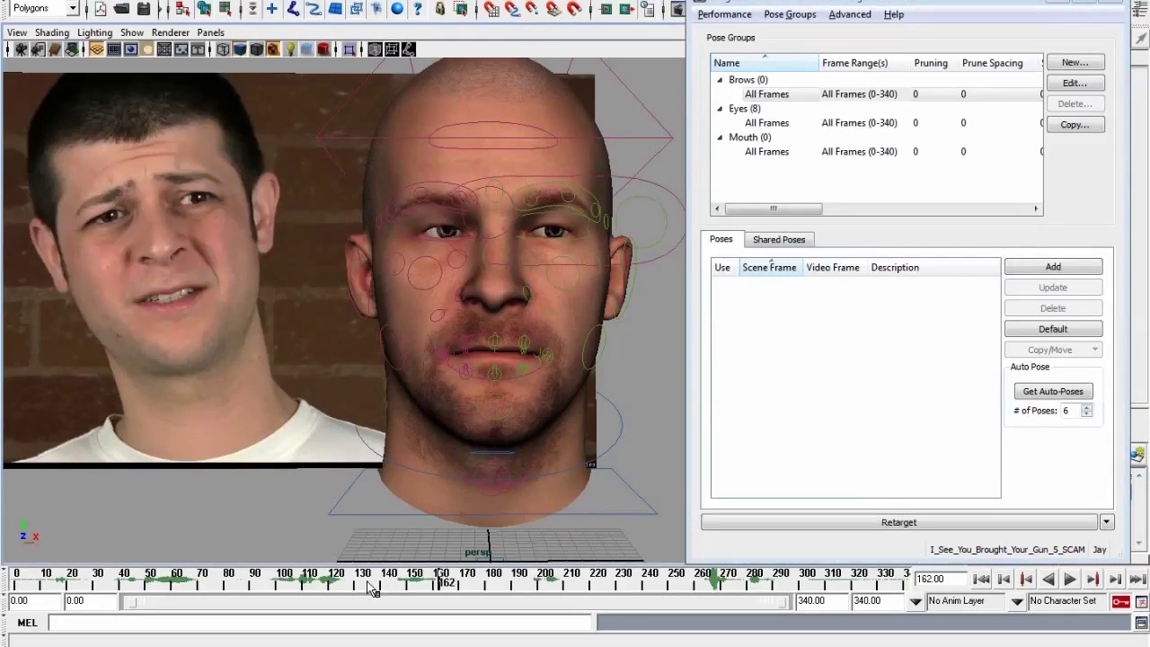
pyautogui.click(769, 123)
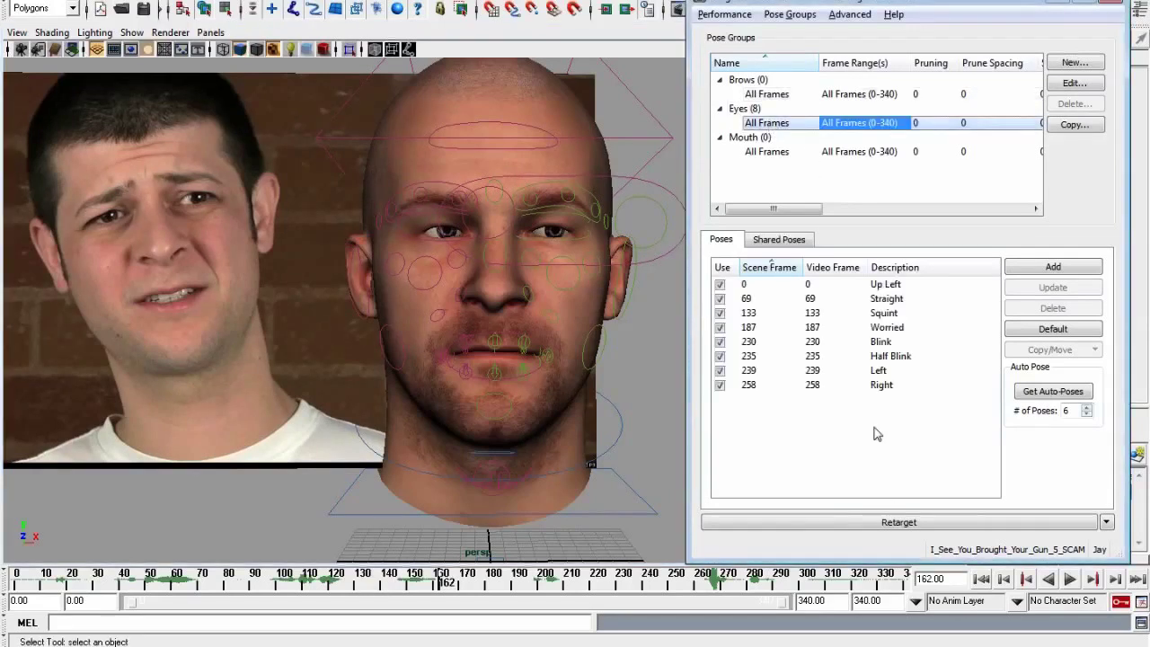
# Generate 2 auto-poses for the All Frames range of the Brows pose group
pyautogui.click(778, 95)
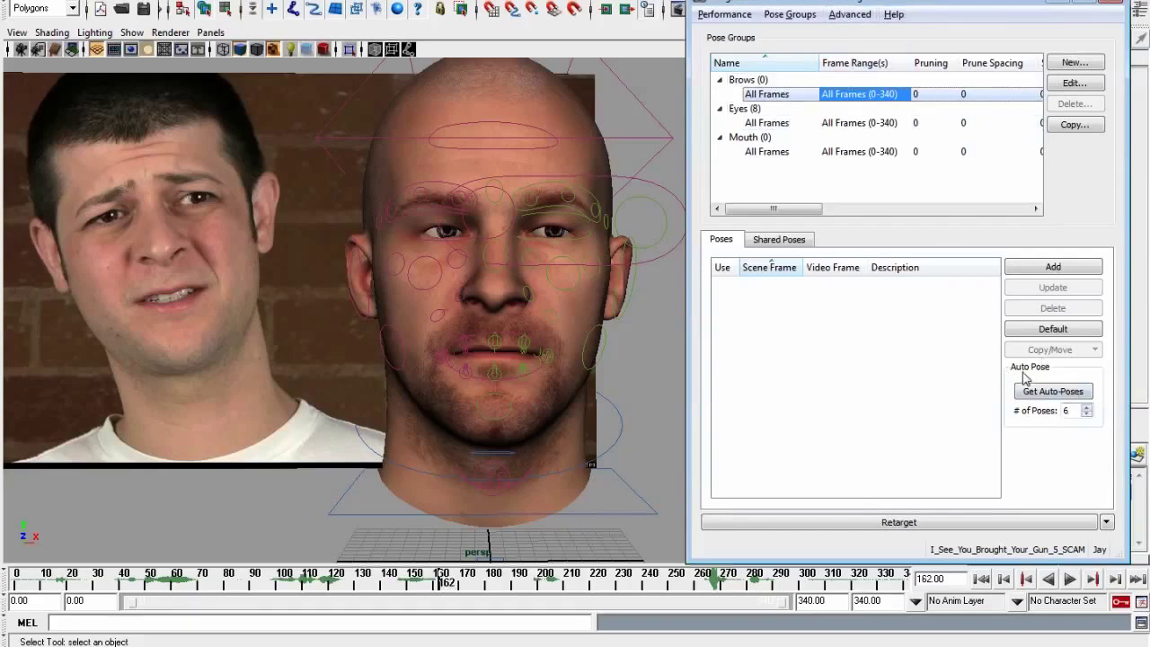
pyautogui.moveTo(961, 4); pyautogui.dragTo(840, 0)
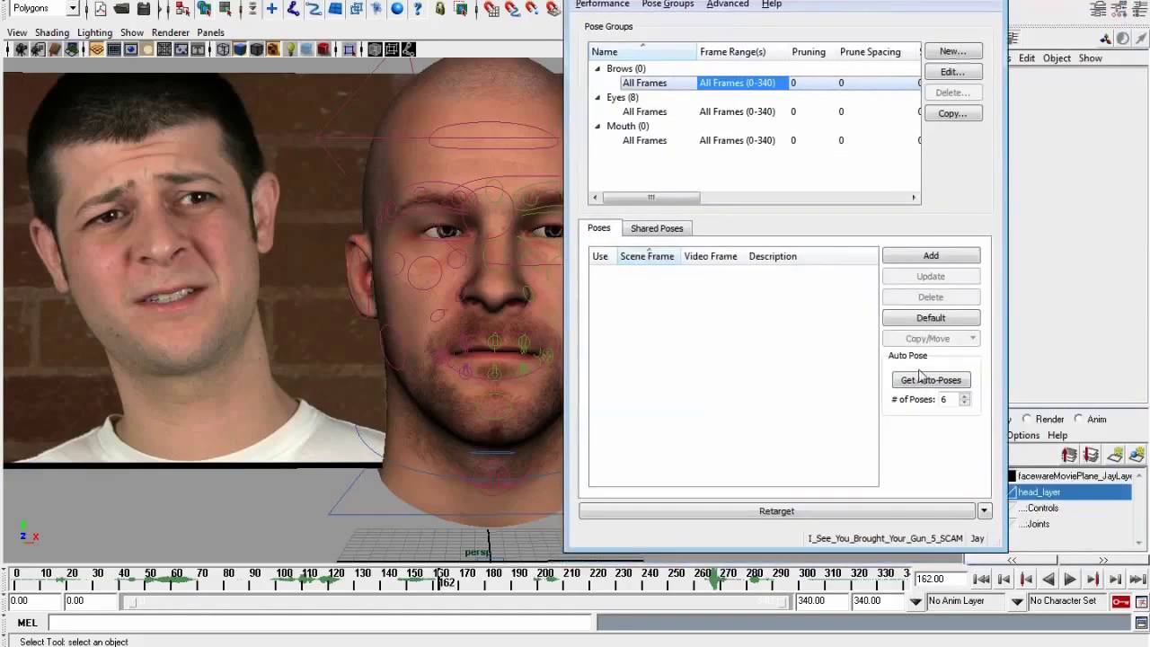
pyautogui.click(963, 396)
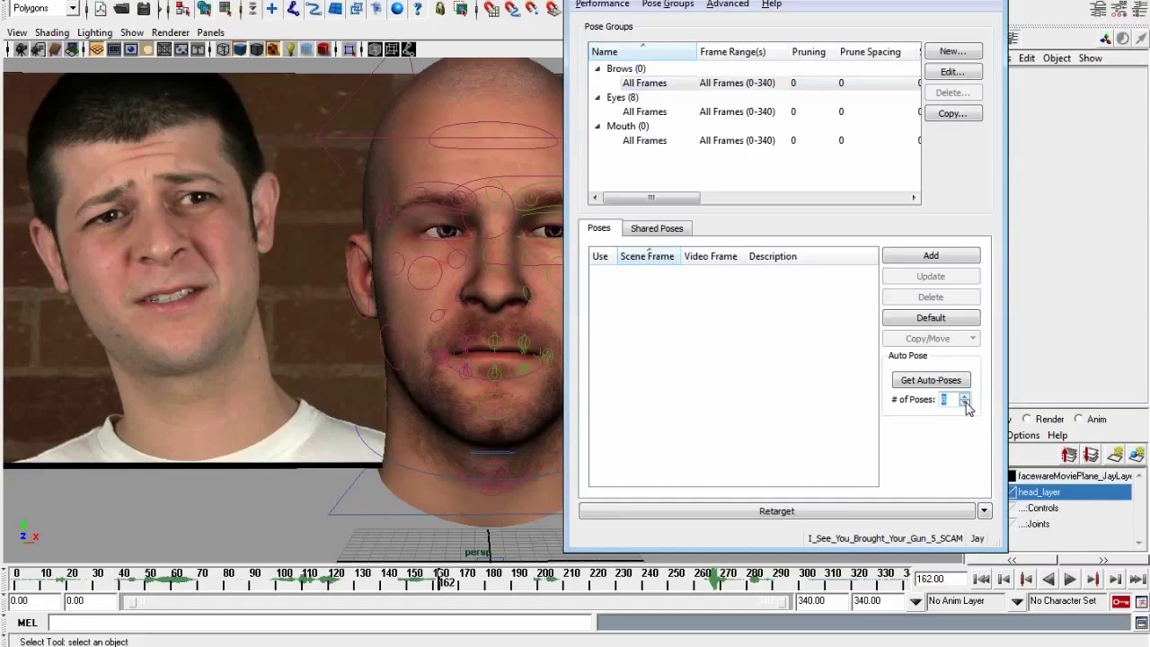
pyautogui.click(965, 404)
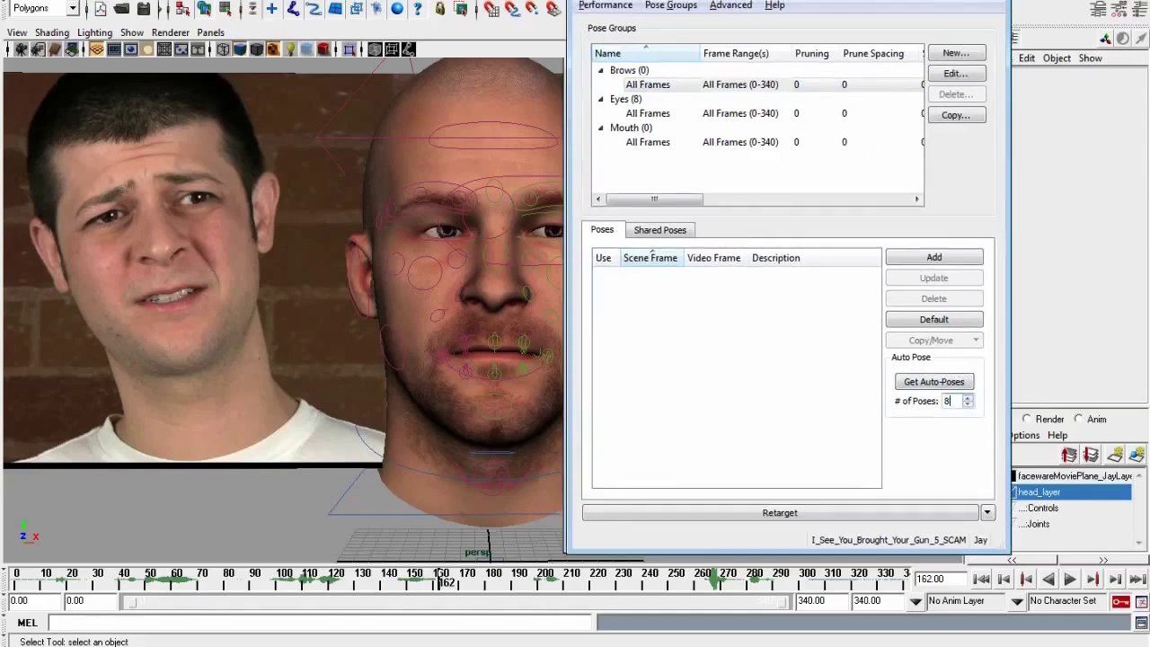
pyautogui.click(1037, 404)
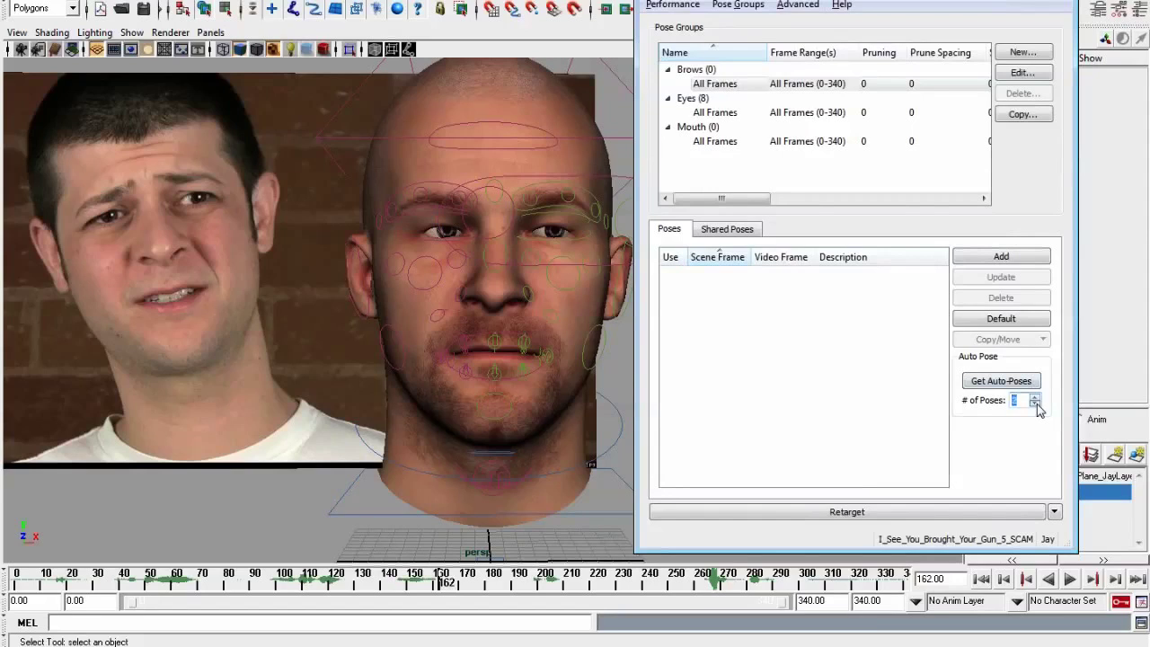
pyautogui.click(1036, 403)
pyautogui.click(1006, 382)
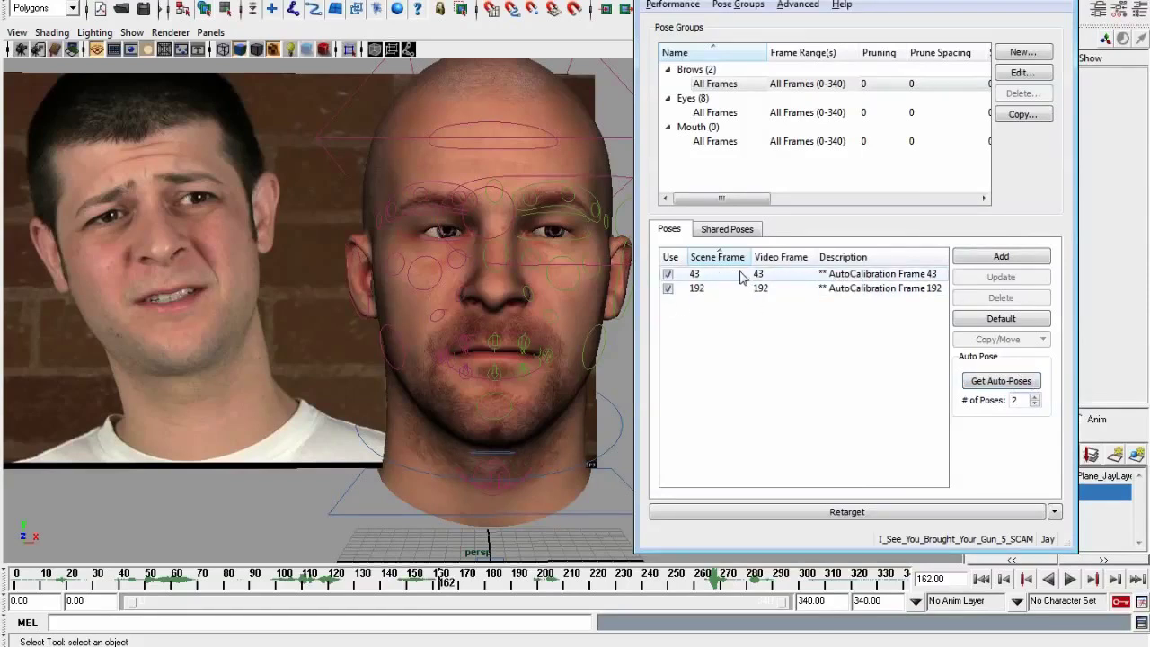
# Compare the actor's brow expressions on the auto-calibration poses at frames 43 and 192
pyautogui.click(738, 275)
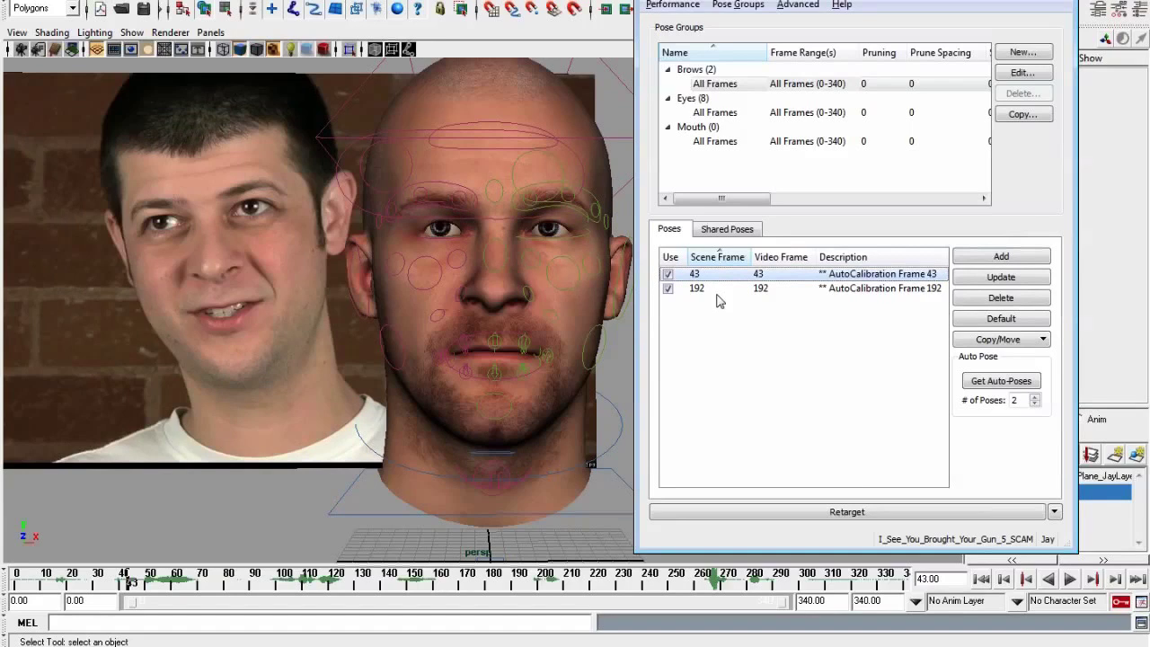
pyautogui.click(718, 291)
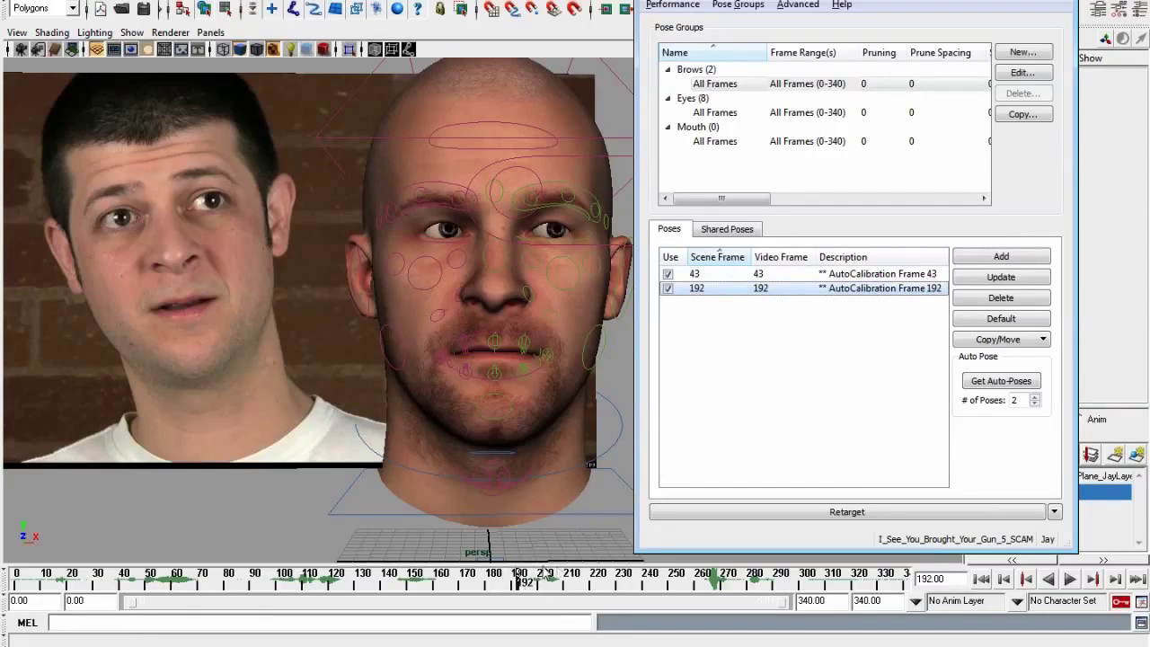
pyautogui.click(737, 278)
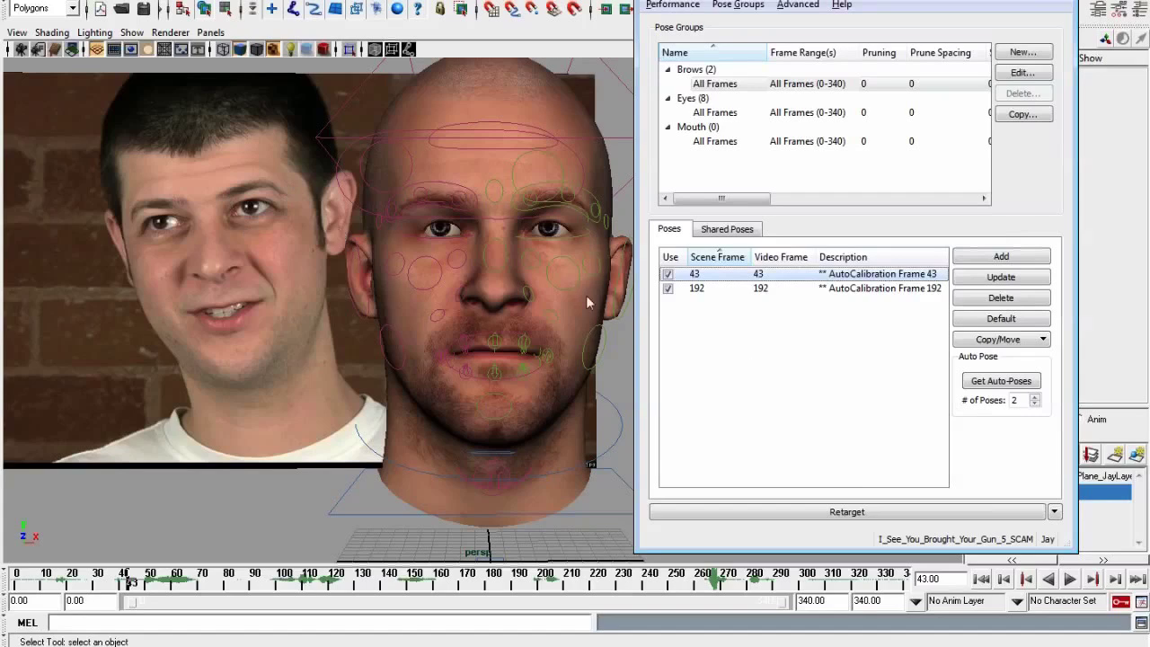
pyautogui.click(728, 291)
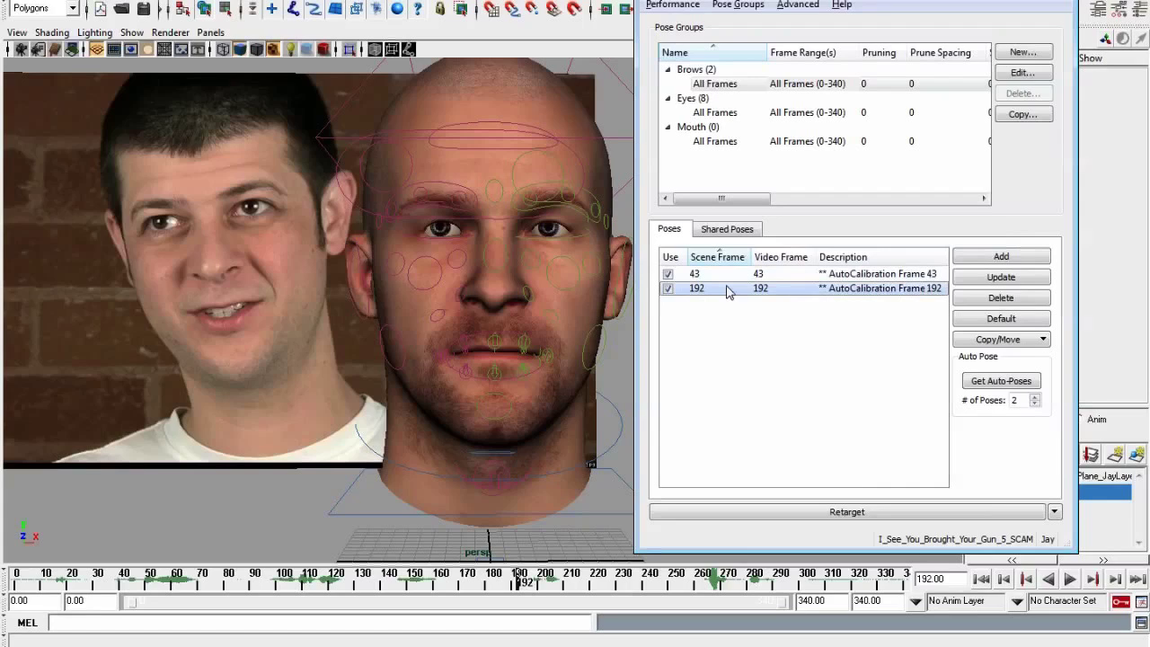
pyautogui.click(728, 276)
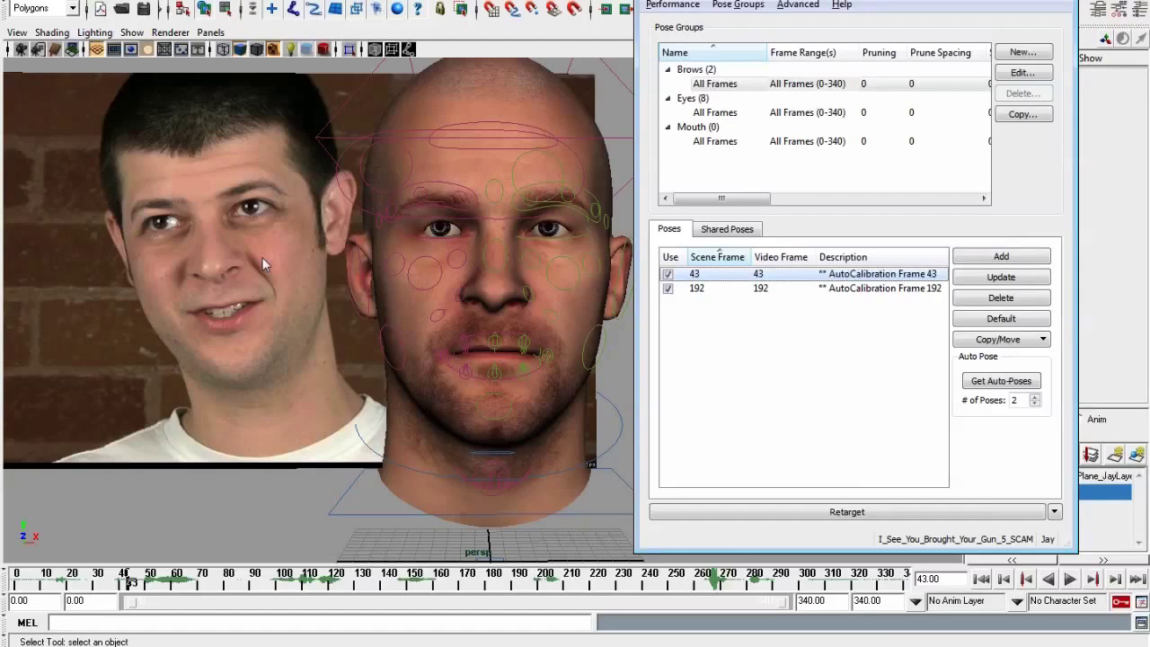
# Examine the actor's brows up close on the frame 43 pose and again on the frame 192 pose
pyautogui.keyDown('alt'); pyautogui.moveTo(289, 325); pyautogui.dragTo(382, 134, button='right'); pyautogui.keyUp('alt')
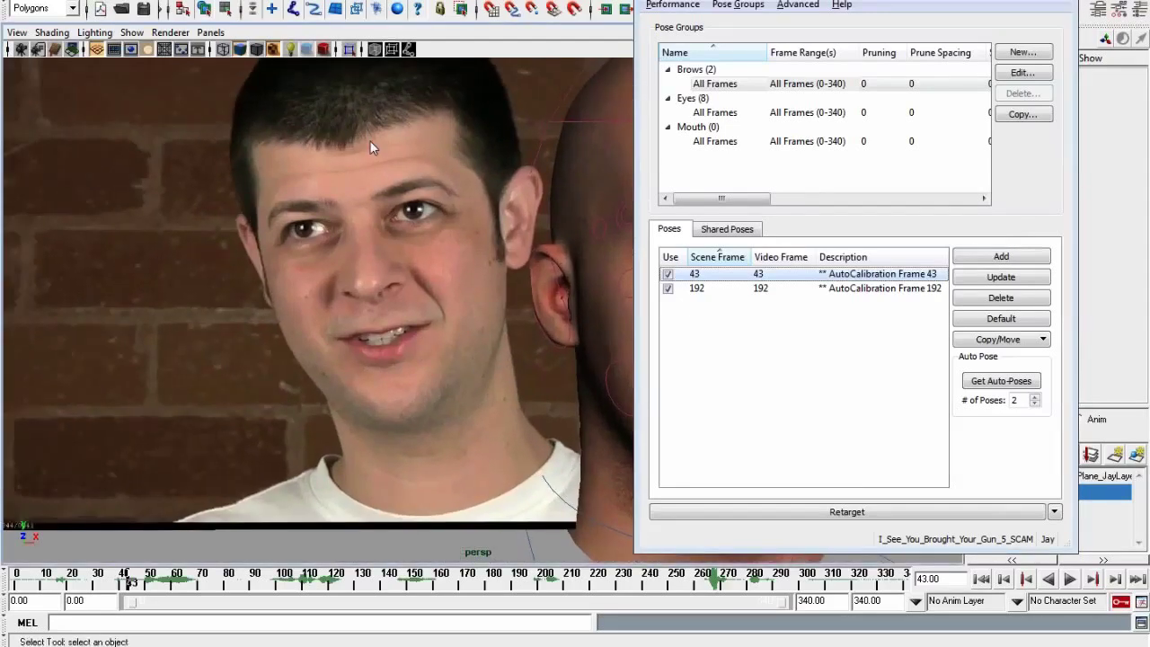
pyautogui.click(712, 288)
pyautogui.scroll(2, 434, 364)
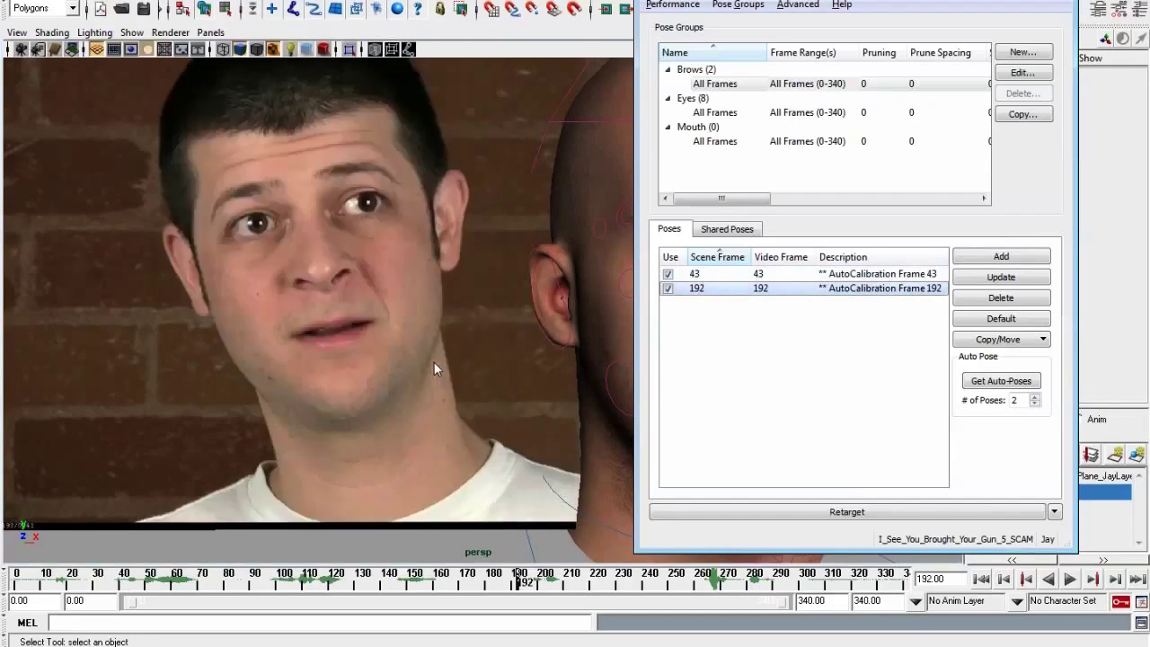
pyautogui.keyDown('alt'); pyautogui.moveTo(434, 364); pyautogui.dragTo(461, 390, button='right'); pyautogui.keyUp('alt')
pyautogui.keyDown('alt'); pyautogui.moveTo(461, 390); pyautogui.dragTo(486, 425, button='middle'); pyautogui.keyUp('alt')
pyautogui.keyDown('alt'); pyautogui.moveTo(486, 425); pyautogui.dragTo(320, 220, button='right'); pyautogui.keyUp('alt')
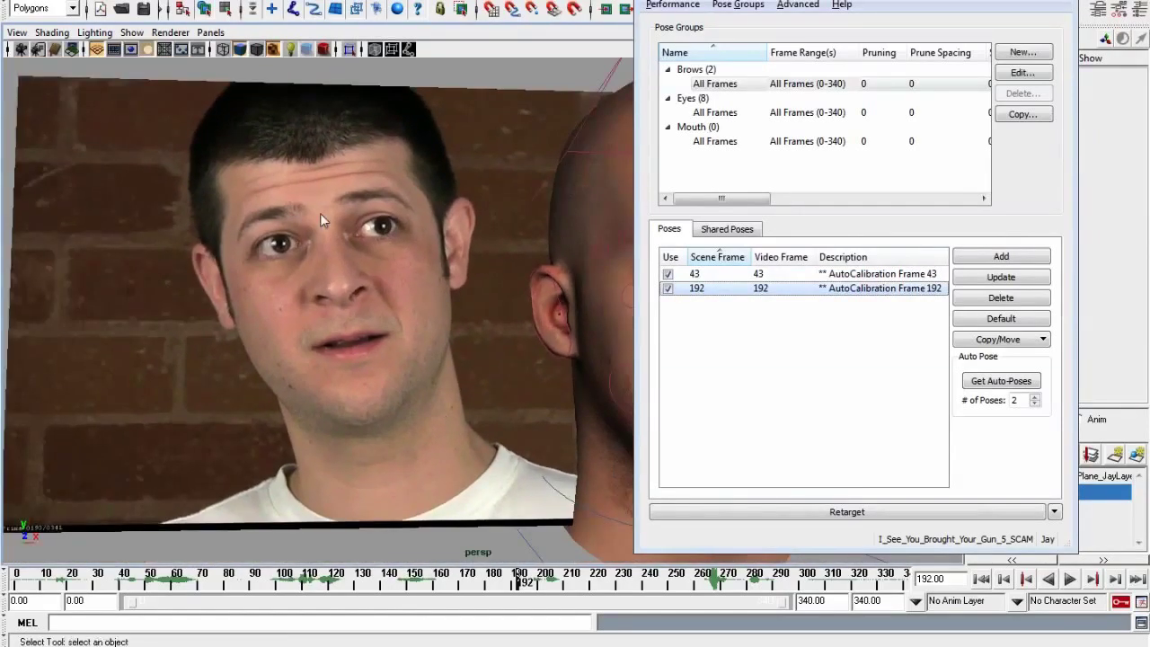
pyautogui.keyDown('alt'); pyautogui.moveTo(434, 279); pyautogui.dragTo(326, 257); pyautogui.keyUp('alt')
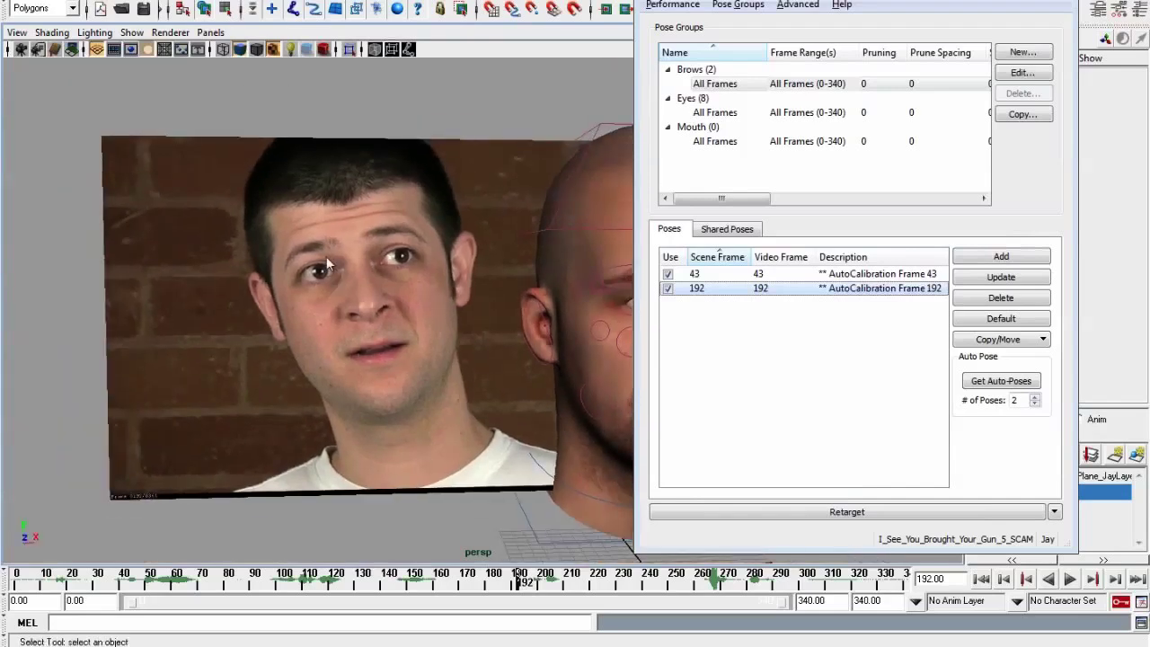
# Generate 1 more auto-pose for the Brows group and examine the actor's face on the frame 154 pose
pyautogui.click(1035, 404)
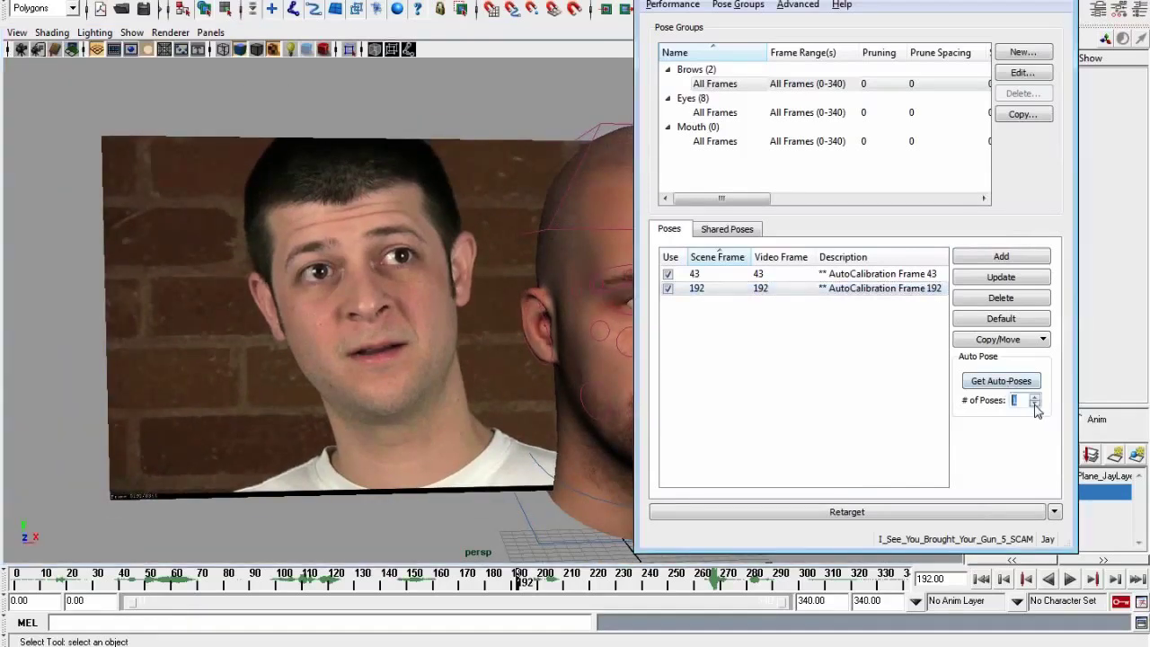
pyautogui.click(1012, 382)
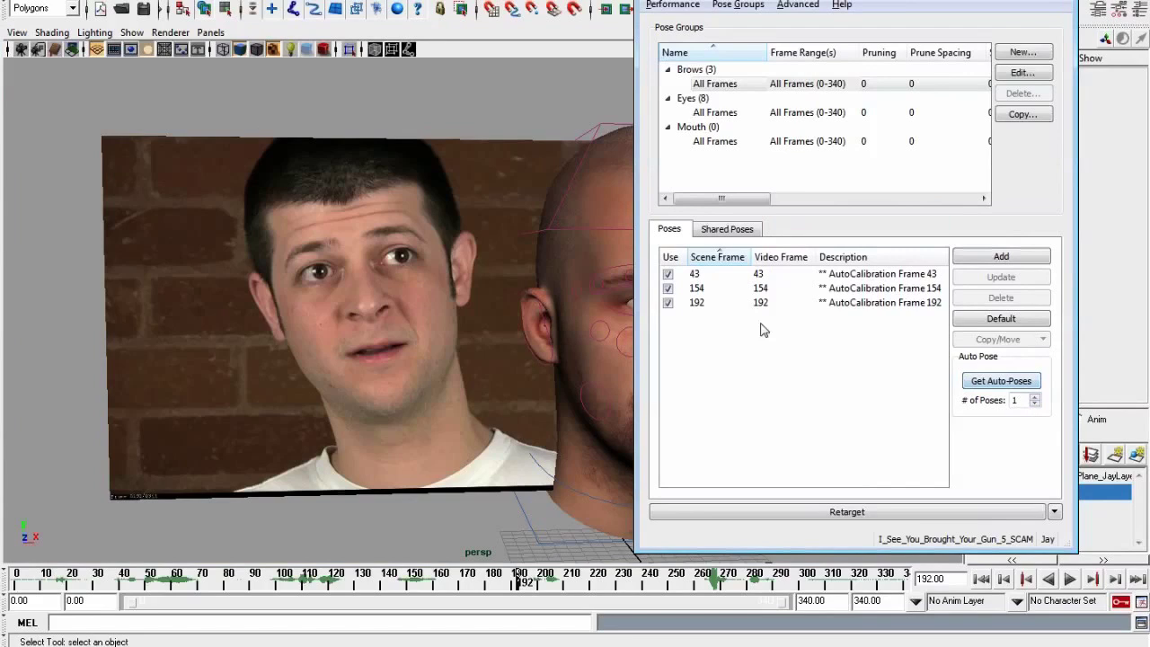
pyautogui.click(721, 291)
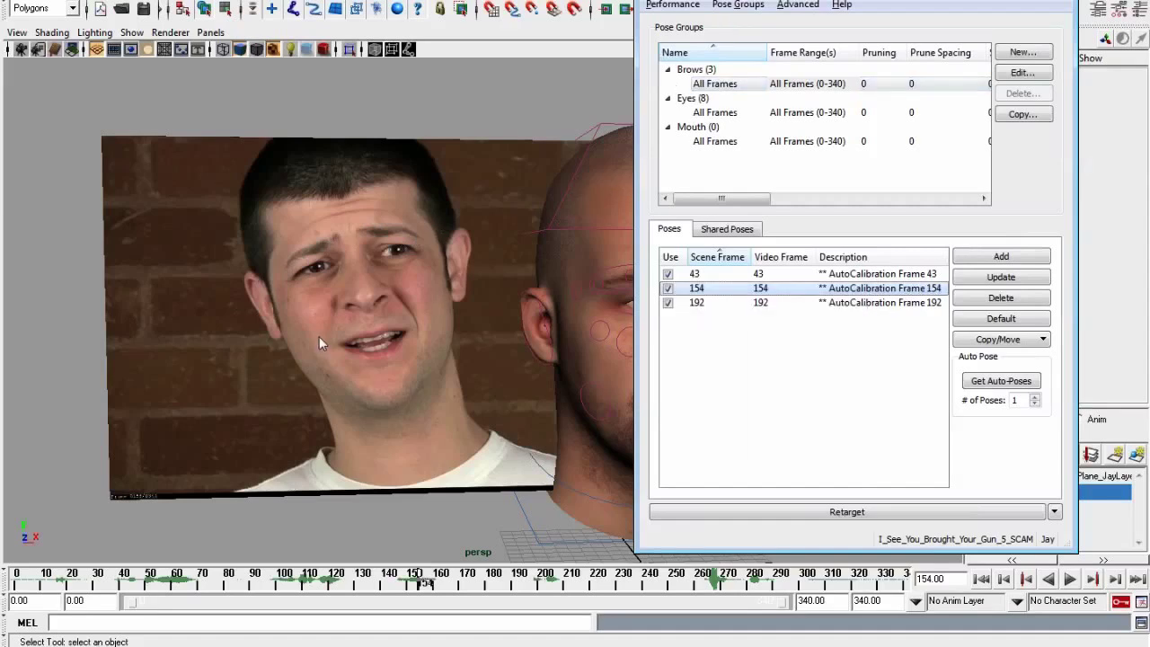
pyautogui.keyDown('alt'); pyautogui.moveTo(452, 349); pyautogui.dragTo(413, 370, button='right'); pyautogui.keyUp('alt')
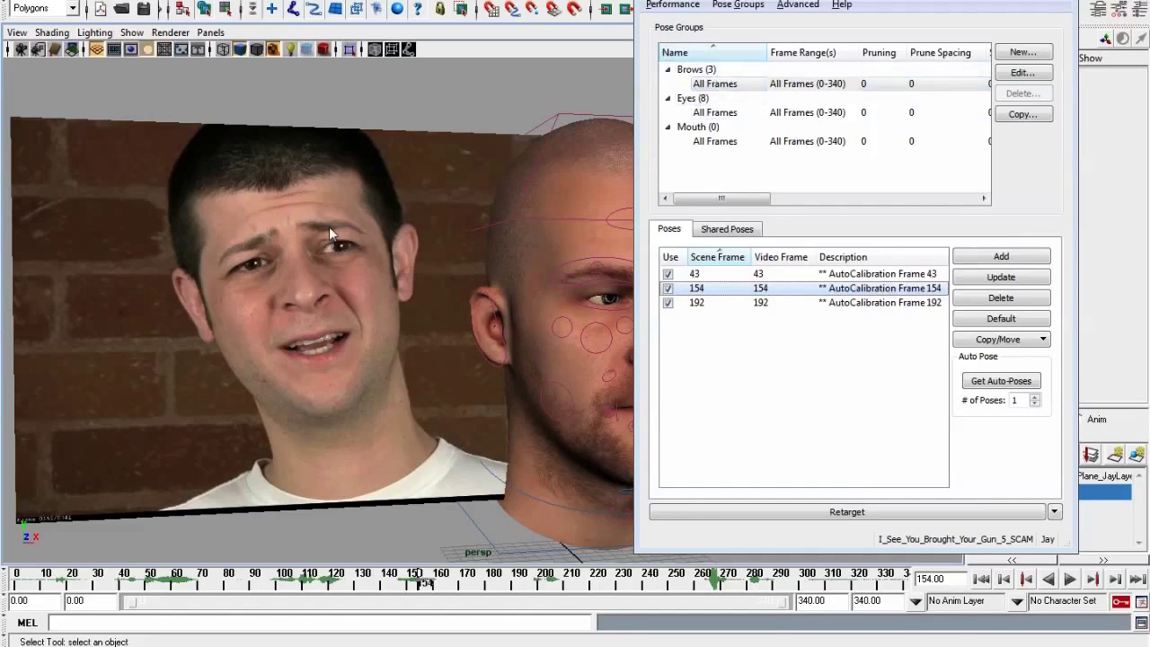
pyautogui.click(742, 289)
pyautogui.keyDown('alt'); pyautogui.moveTo(363, 395); pyautogui.dragTo(395, 408); pyautogui.keyUp('alt')
# Go to the frame 43 pose and compare the character's brows with the actor's from several angles
pyautogui.click(737, 275)
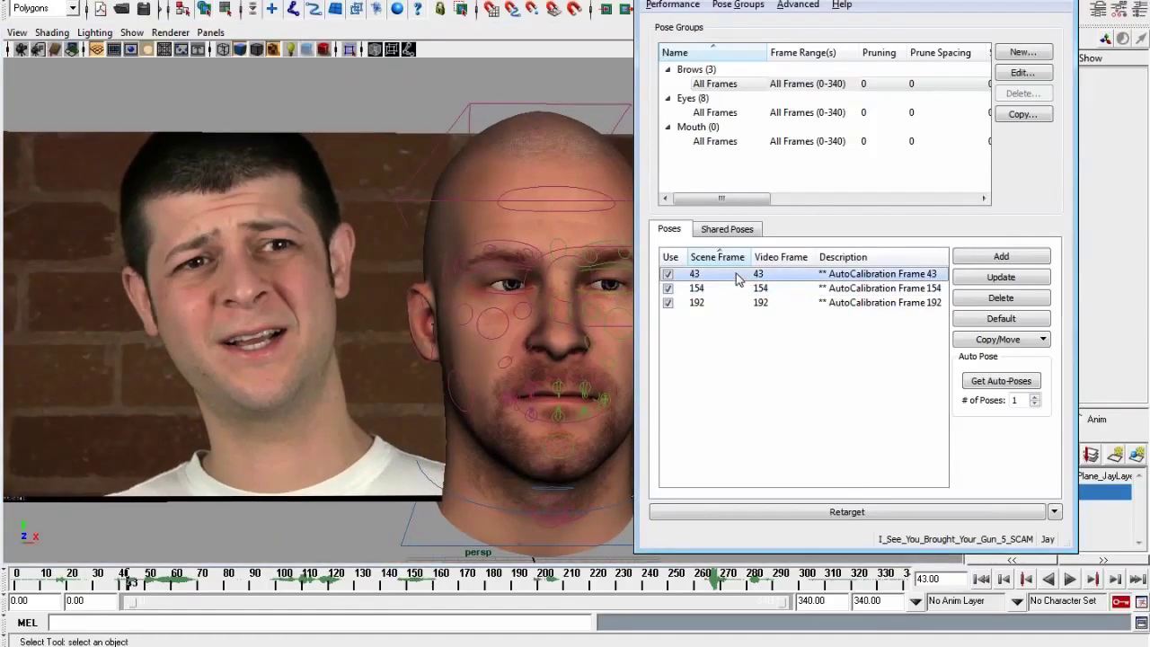
pyautogui.scroll(5, 371, 381)
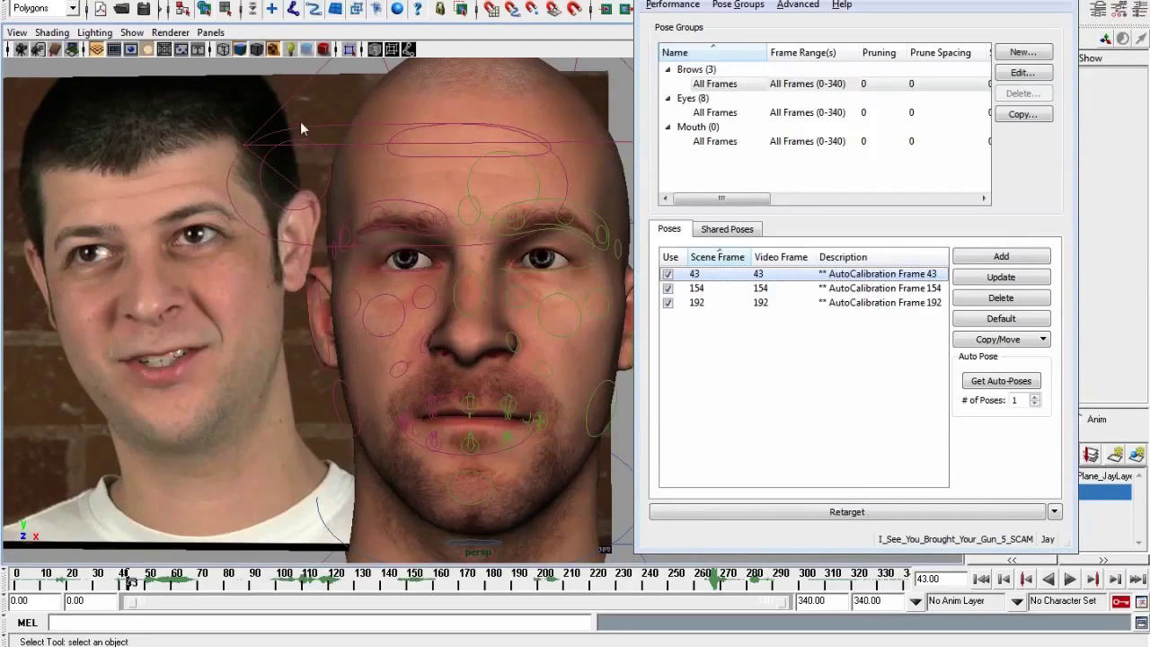
pyautogui.keyDown('alt'); pyautogui.moveTo(427, 256); pyautogui.dragTo(403, 291); pyautogui.keyUp('alt')
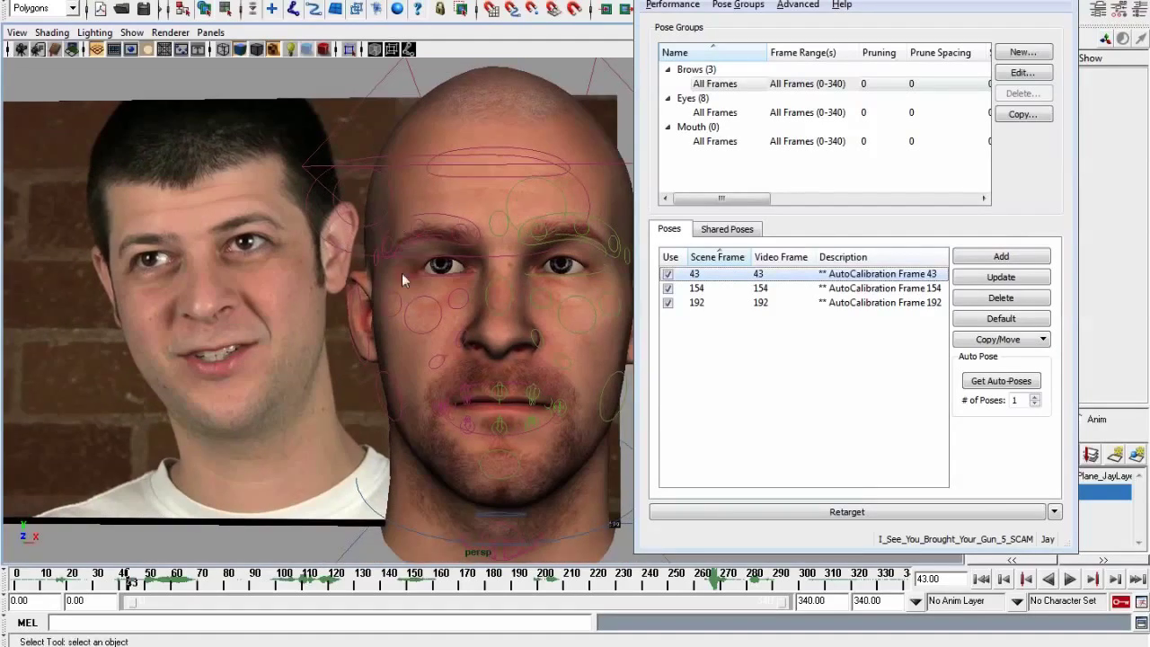
pyautogui.keyDown('alt'); pyautogui.moveTo(500, 333); pyautogui.dragTo(383, 333); pyautogui.keyUp('alt')
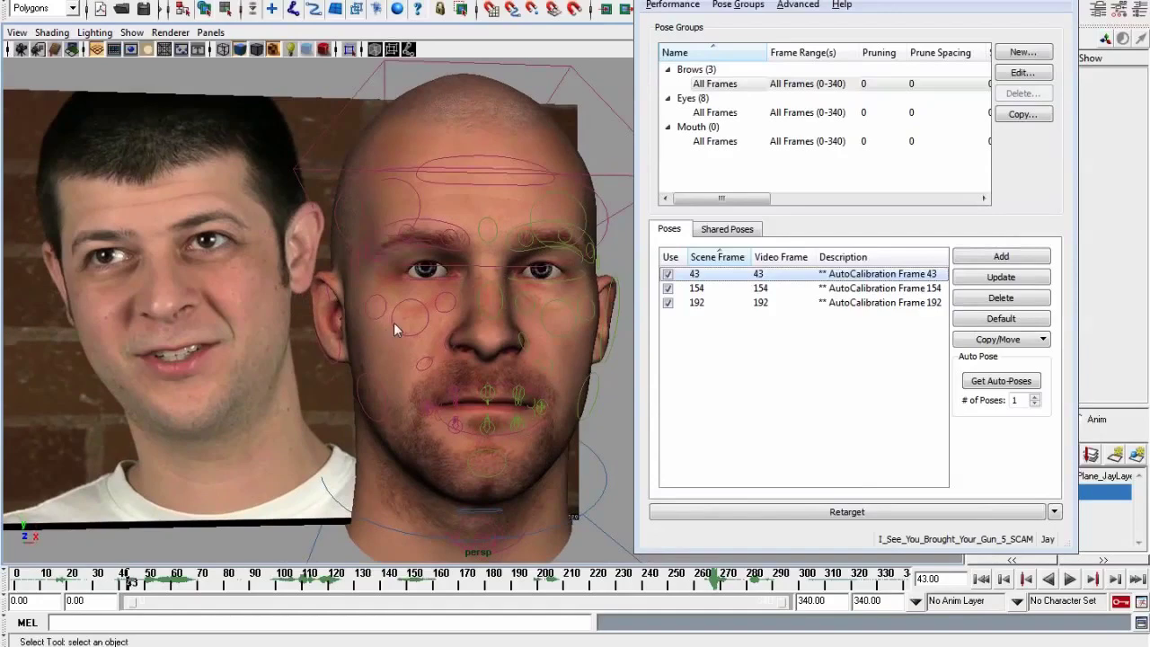
pyautogui.keyDown('alt'); pyautogui.moveTo(393, 320); pyautogui.dragTo(451, 337, button='right'); pyautogui.keyUp('alt')
pyautogui.keyDown('alt'); pyautogui.moveTo(450, 337); pyautogui.dragTo(437, 342); pyautogui.keyUp('alt')
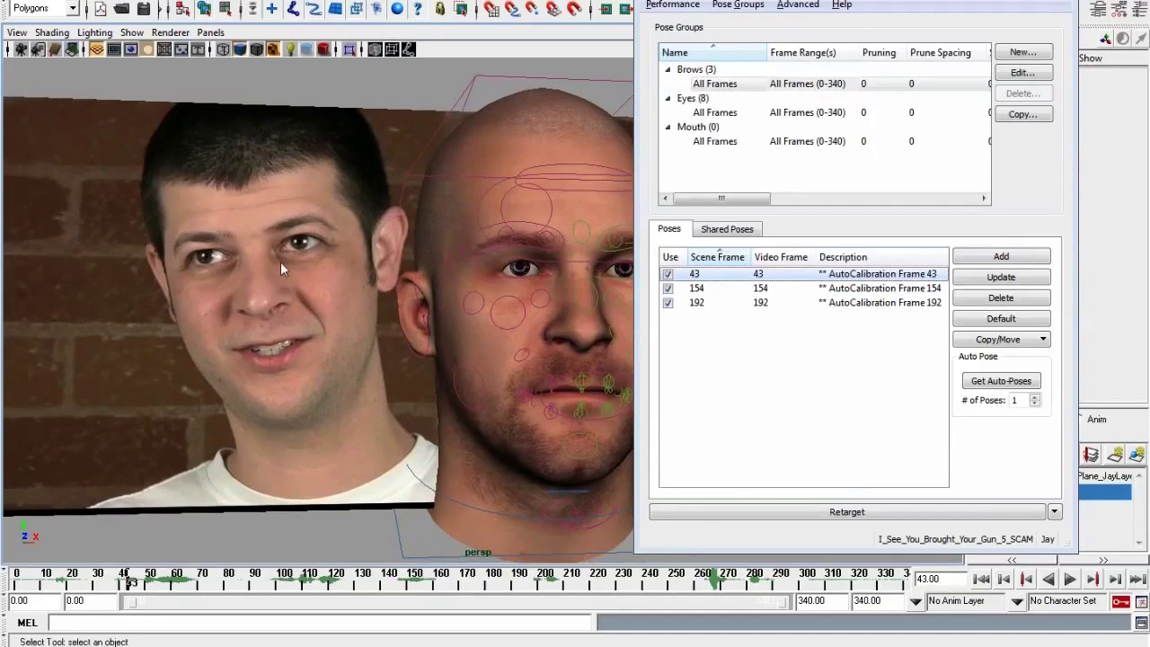
pyautogui.keyDown('alt'); pyautogui.moveTo(483, 339); pyautogui.dragTo(467, 329, button='middle'); pyautogui.keyUp('alt')
pyautogui.keyDown('alt'); pyautogui.moveTo(467, 329); pyautogui.dragTo(426, 342); pyautogui.keyUp('alt')
pyautogui.keyDown('alt'); pyautogui.moveTo(426, 341); pyautogui.dragTo(410, 347, button='middle'); pyautogui.keyUp('alt')
pyautogui.keyDown('alt'); pyautogui.moveTo(411, 347); pyautogui.dragTo(465, 209); pyautogui.keyUp('alt')
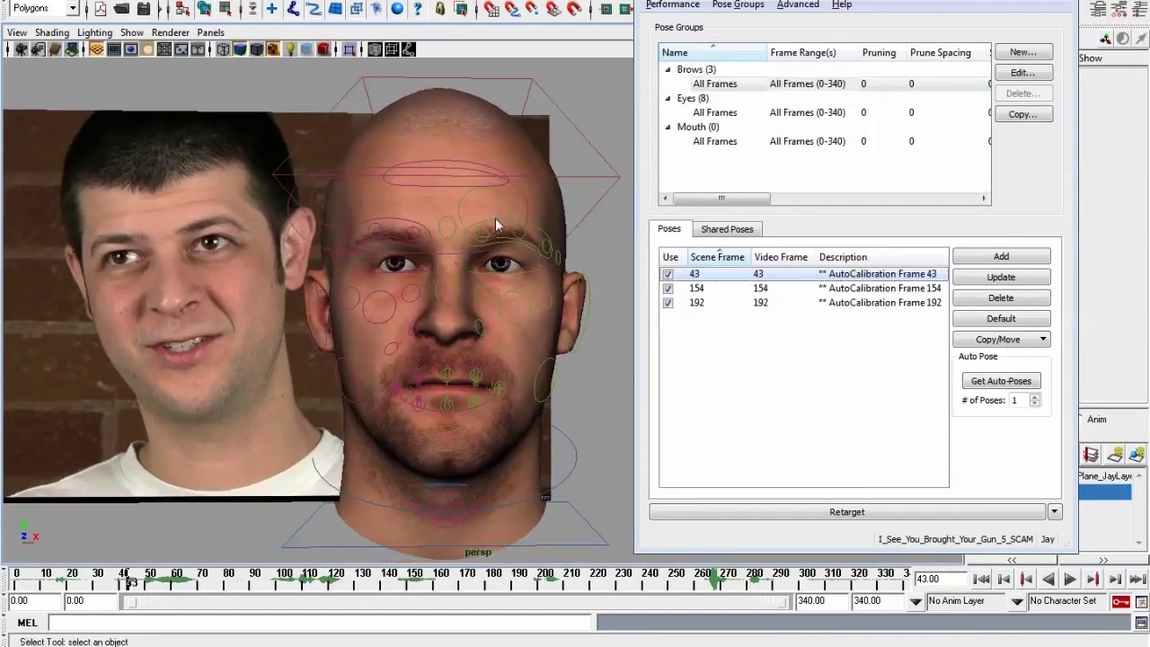
pyautogui.click(495, 217)
# On the frame 192 pose, select both main brow controls and raise them to about 0.905 in Translate Z
pyautogui.click(714, 288)
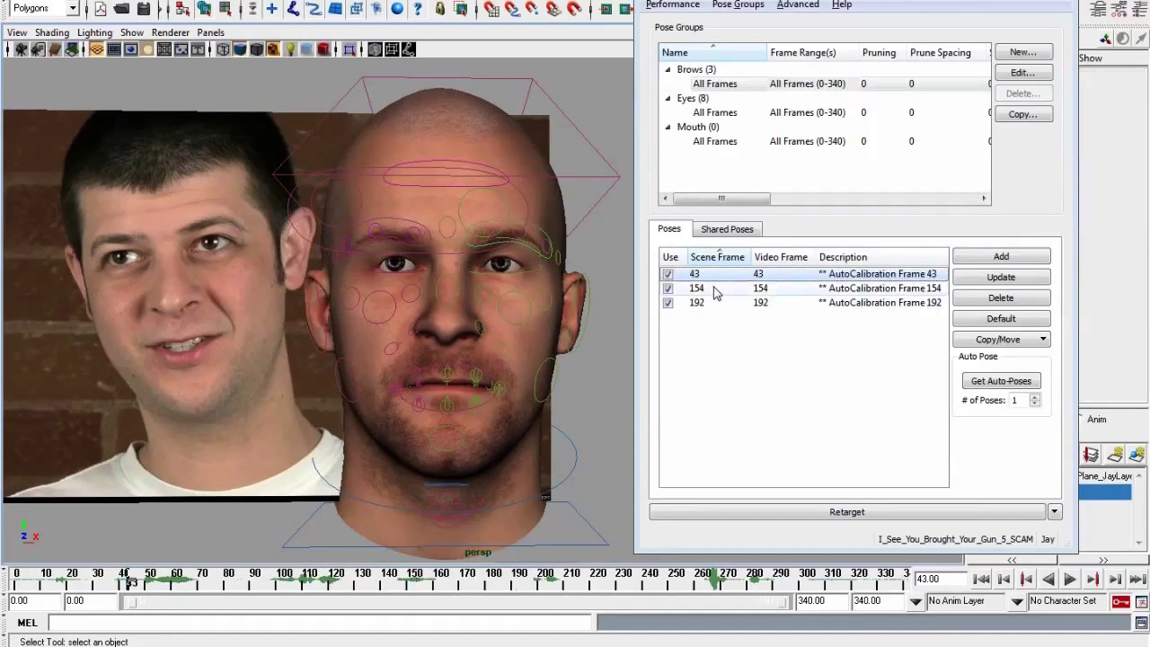
pyautogui.click(721, 303)
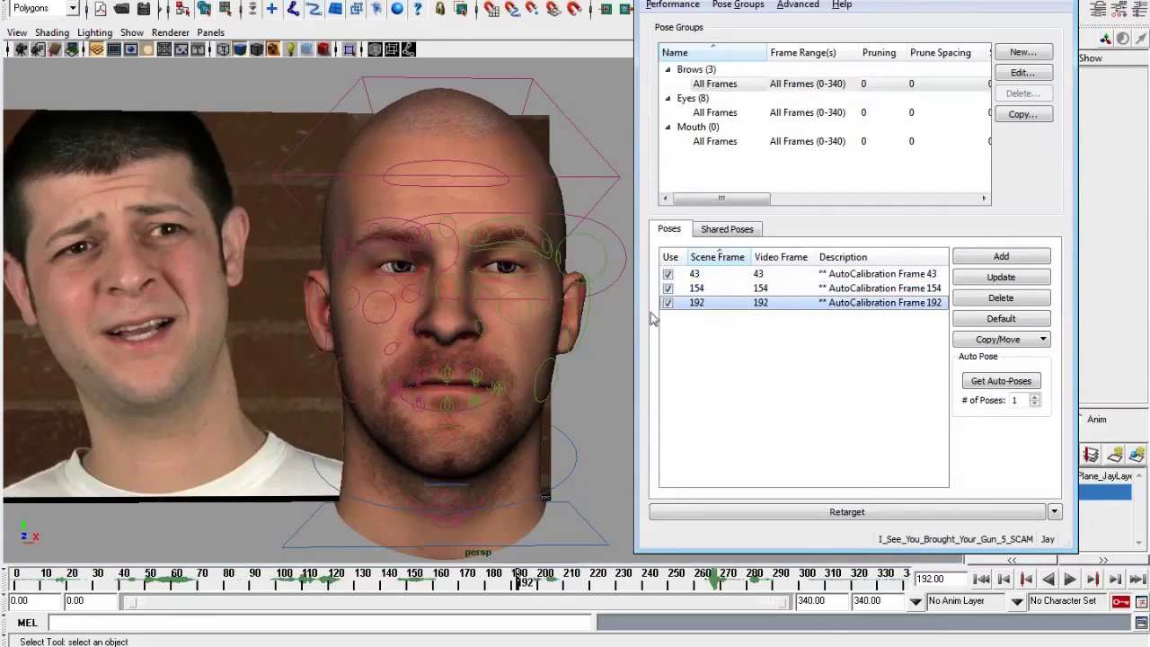
pyautogui.click(406, 217)
pyautogui.keyDown('shift'); pyautogui.click(519, 217); pyautogui.keyUp('shift')
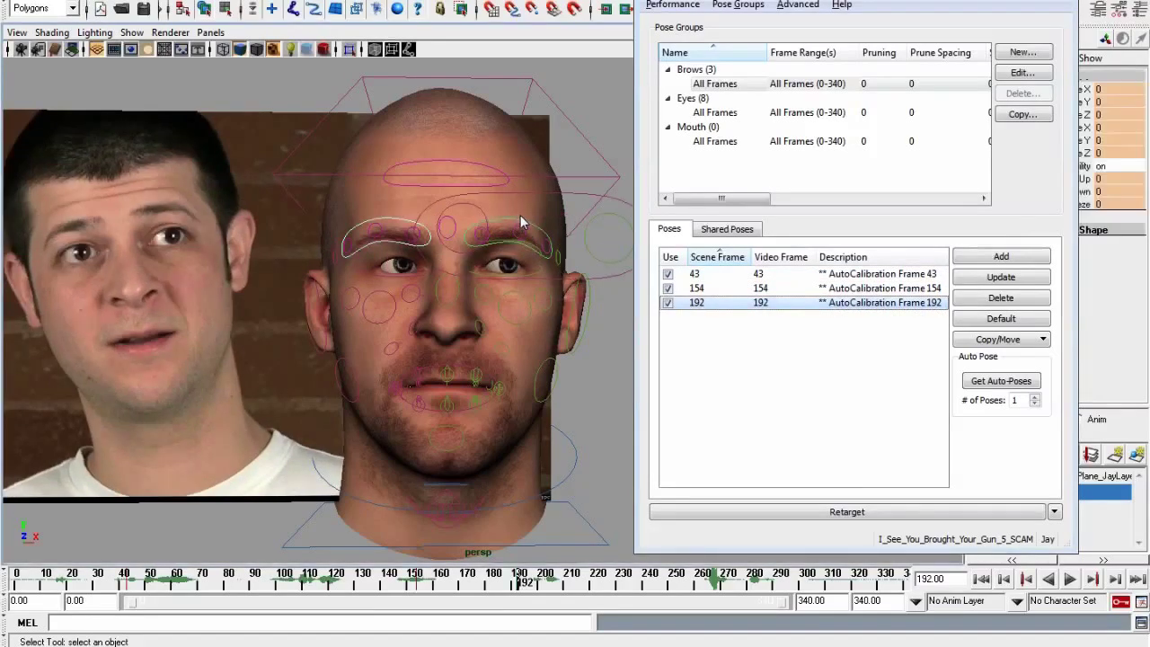
pyautogui.press('w')
pyautogui.moveTo(505, 207); pyautogui.dragTo(505, 189)
pyautogui.keyDown('alt'); pyautogui.moveTo(356, 339); pyautogui.dragTo(435, 344, button='middle'); pyautogui.keyUp('alt')
pyautogui.keyDown('alt'); pyautogui.moveTo(435, 345); pyautogui.dragTo(462, 274); pyautogui.keyUp('alt')
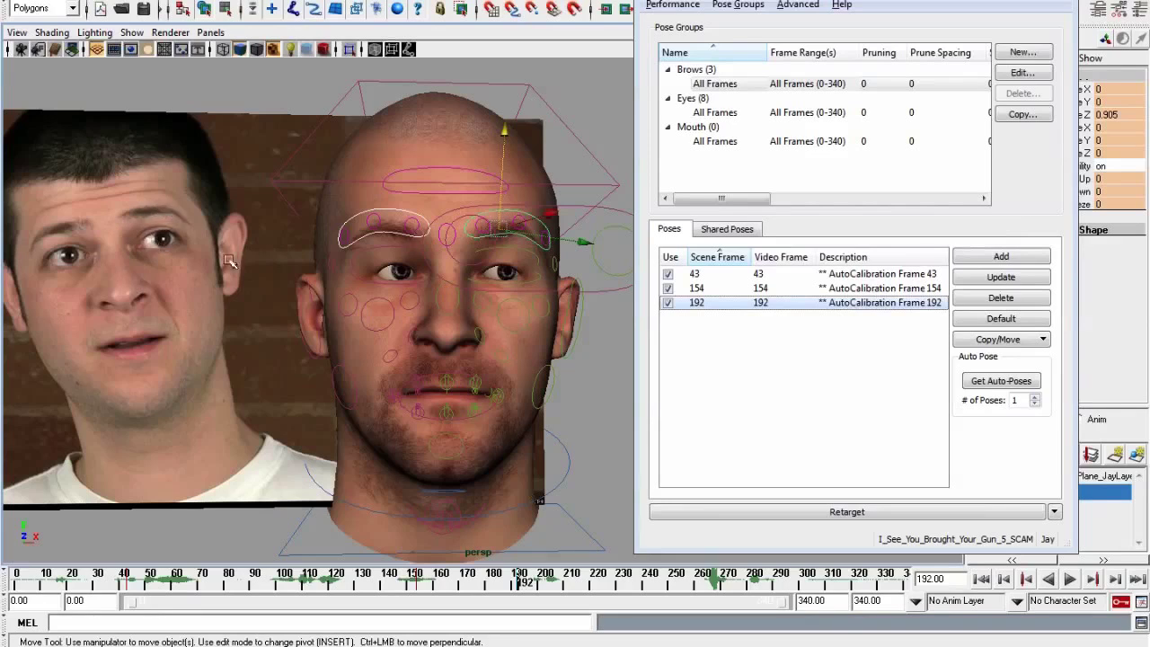
# Compare the raised brows with the actor's at frame 192 and readjust both brow controls to about 0.811 in Translate Z
pyautogui.click(506, 132)
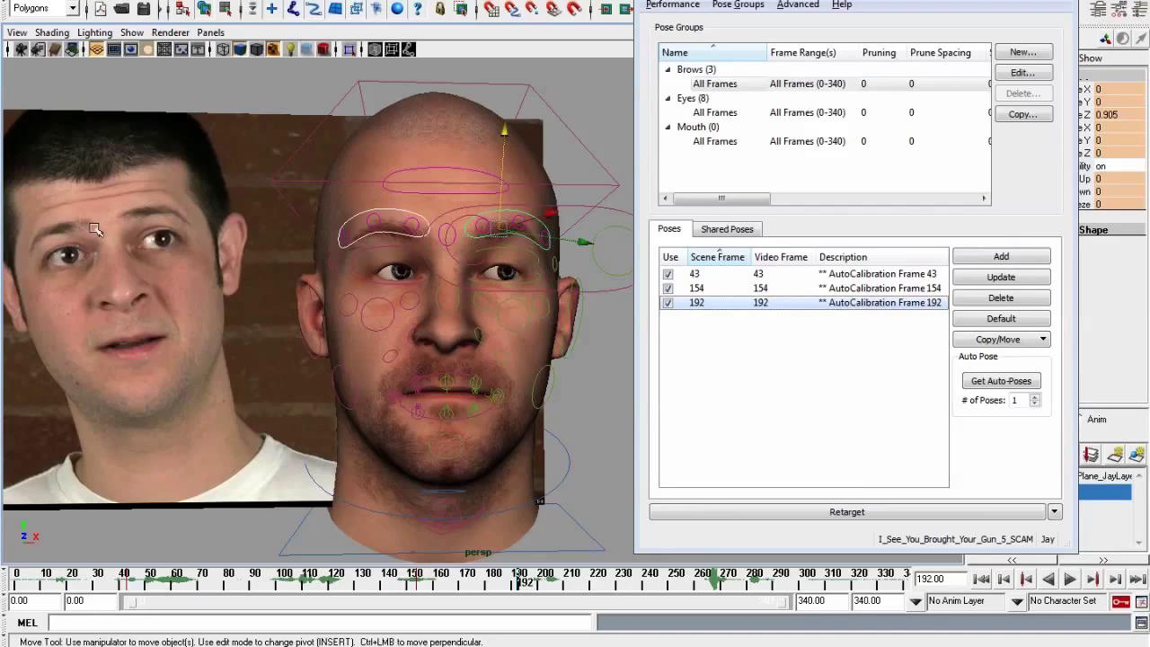
pyautogui.keyDown('alt'); pyautogui.moveTo(205, 311); pyautogui.dragTo(340, 334, button='middle'); pyautogui.keyUp('alt')
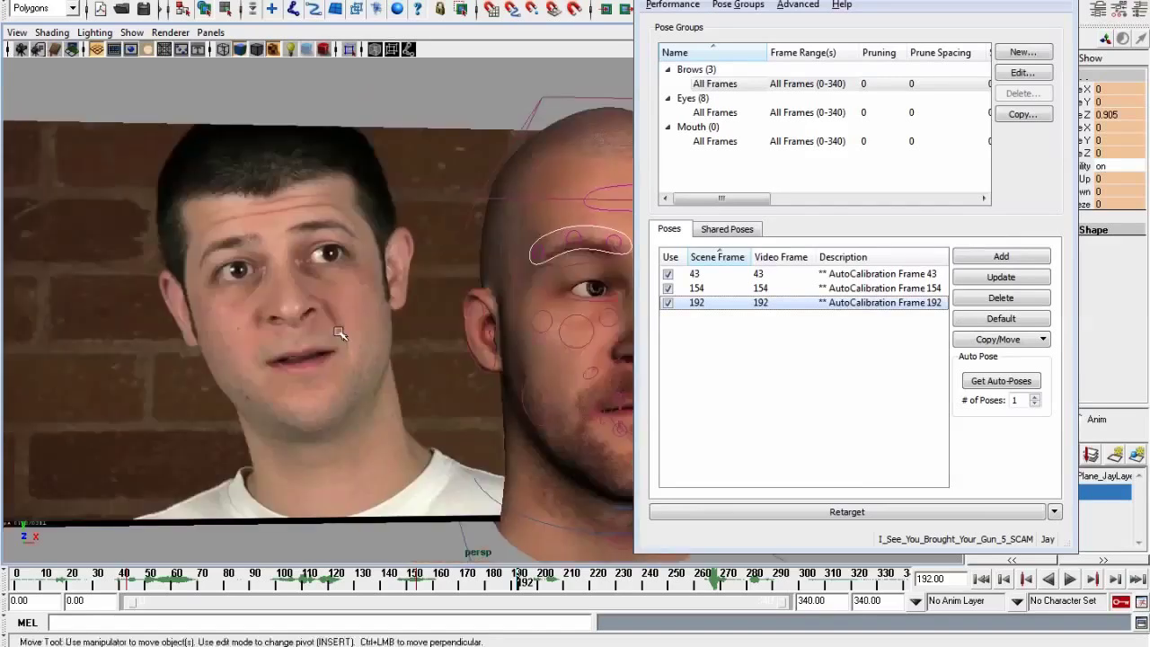
pyautogui.scroll(3, 340, 334)
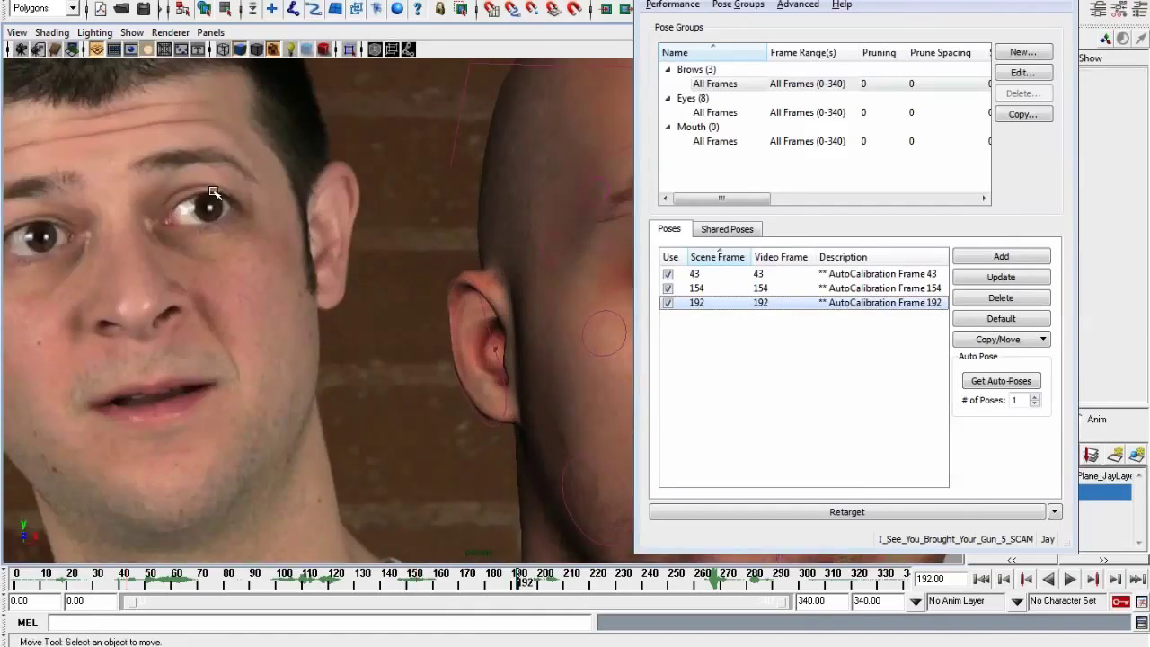
pyautogui.keyDown('alt'); pyautogui.moveTo(555, 334); pyautogui.dragTo(398, 329, button='middle'); pyautogui.keyUp('alt')
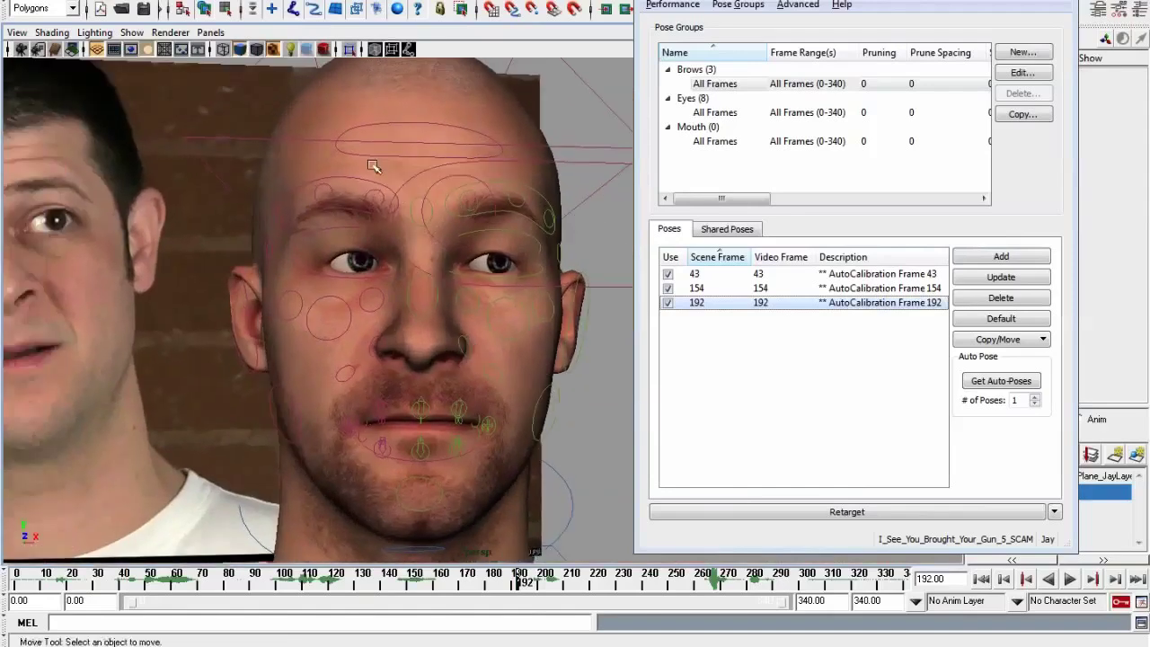
pyautogui.click(365, 213)
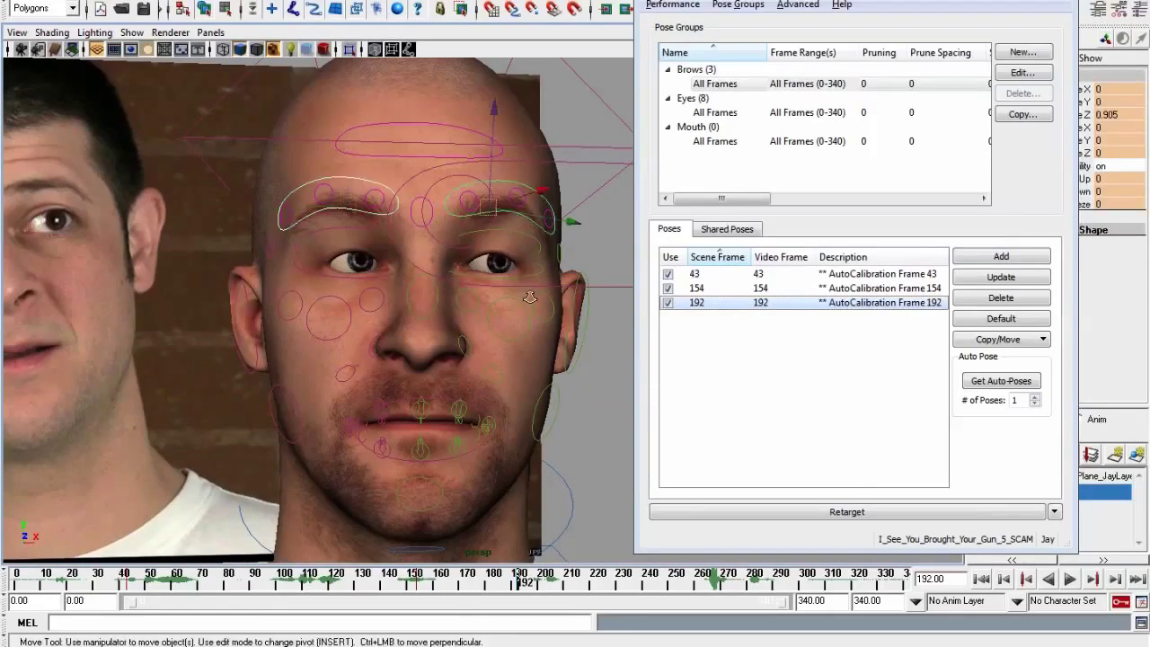
pyautogui.press('[')
pyautogui.press('[')
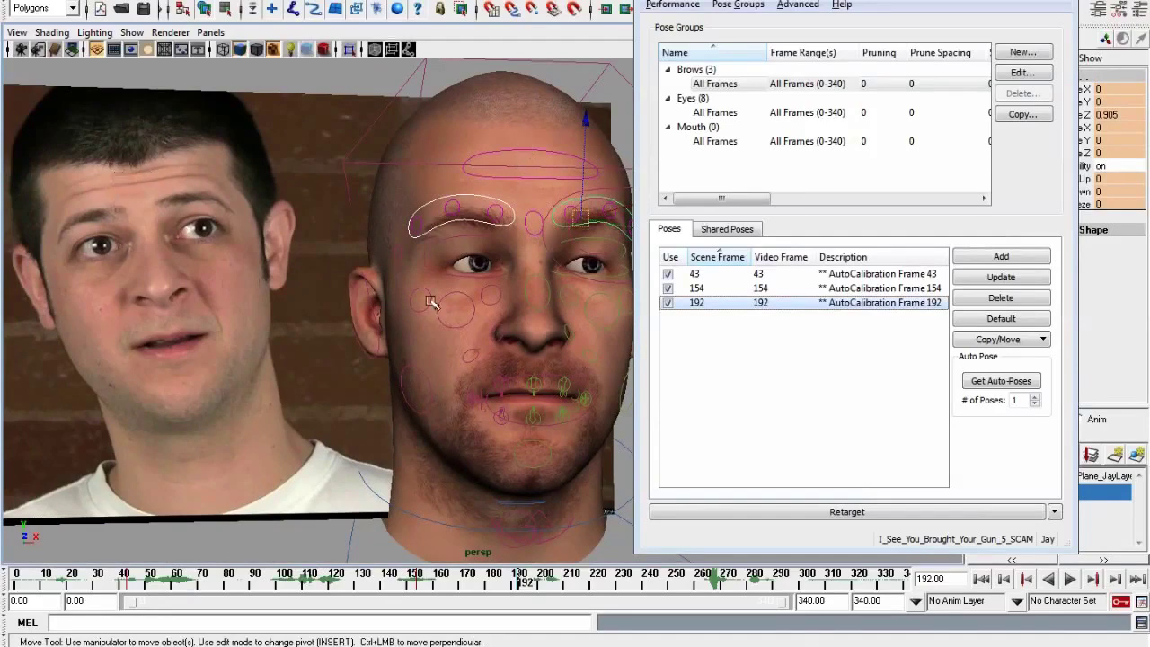
pyautogui.press('[')
pyautogui.press('[')
pyautogui.moveTo(524, 128)
pyautogui.mouseDown()
pyautogui.moveTo(523, 144)
pyautogui.moveTo(524, 132)
pyautogui.mouseUp()
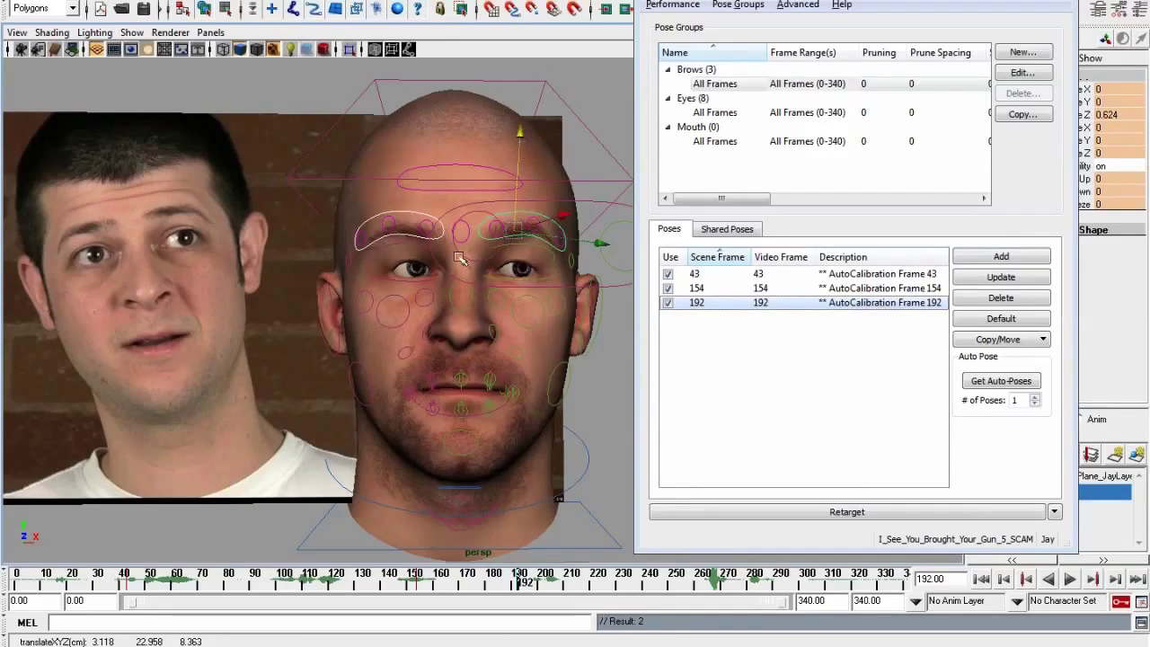
pyautogui.moveTo(528, 146); pyautogui.dragTo(525, 144)
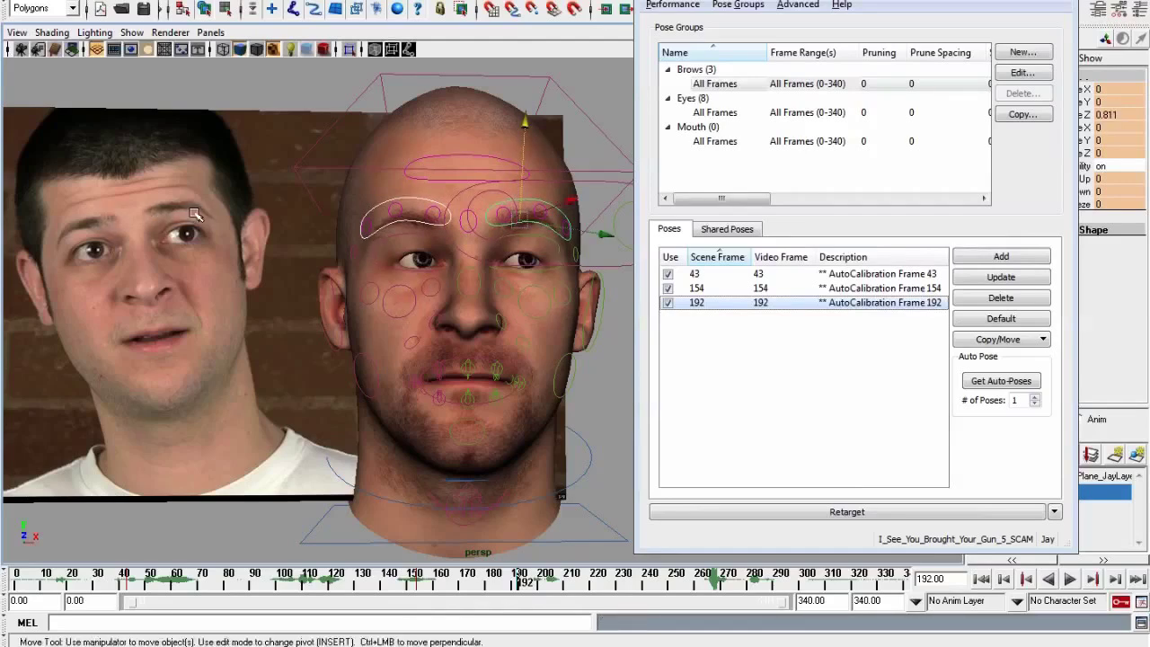
# Check the character's raised brows against the actor and update the frame 192 pose with them
pyautogui.scroll(5, 203, 205)
pyautogui.scroll(-5, 366, 336)
pyautogui.keyDown('alt'); pyautogui.moveTo(469, 318); pyautogui.dragTo(527, 312, button='middle'); pyautogui.keyUp('alt')
pyautogui.scroll(2, 440, 367)
pyautogui.scroll(-2, 405, 377)
pyautogui.scroll(3, 518, 356)
pyautogui.click(1001, 277)
# Switch repeatedly between the frame 154 and frame 43 poses to compare how the actor's brows differ
pyautogui.click(790, 289)
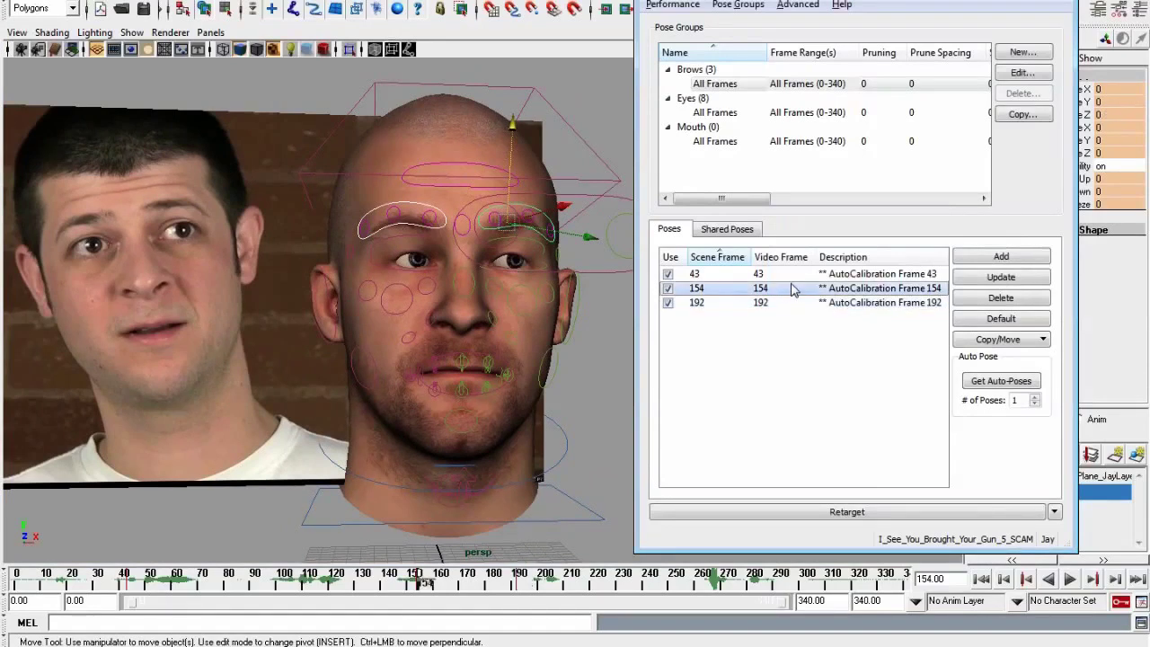
pyautogui.click(728, 275)
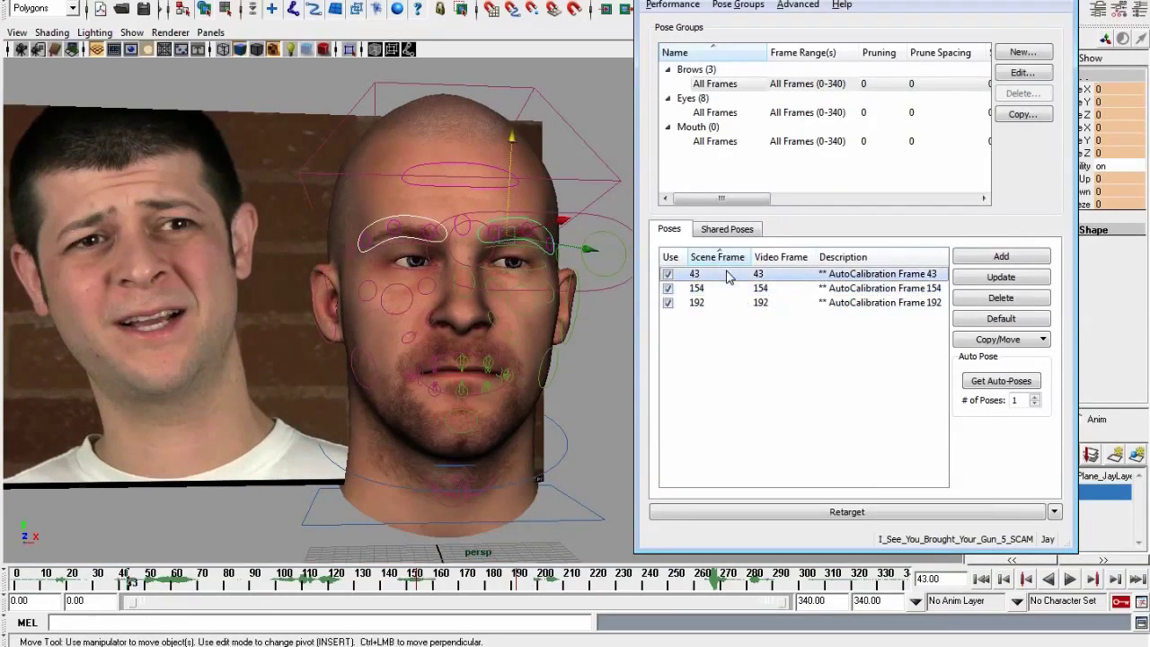
pyautogui.keyDown('alt'); pyautogui.moveTo(242, 319); pyautogui.dragTo(720, 325, button='right'); pyautogui.keyUp('alt')
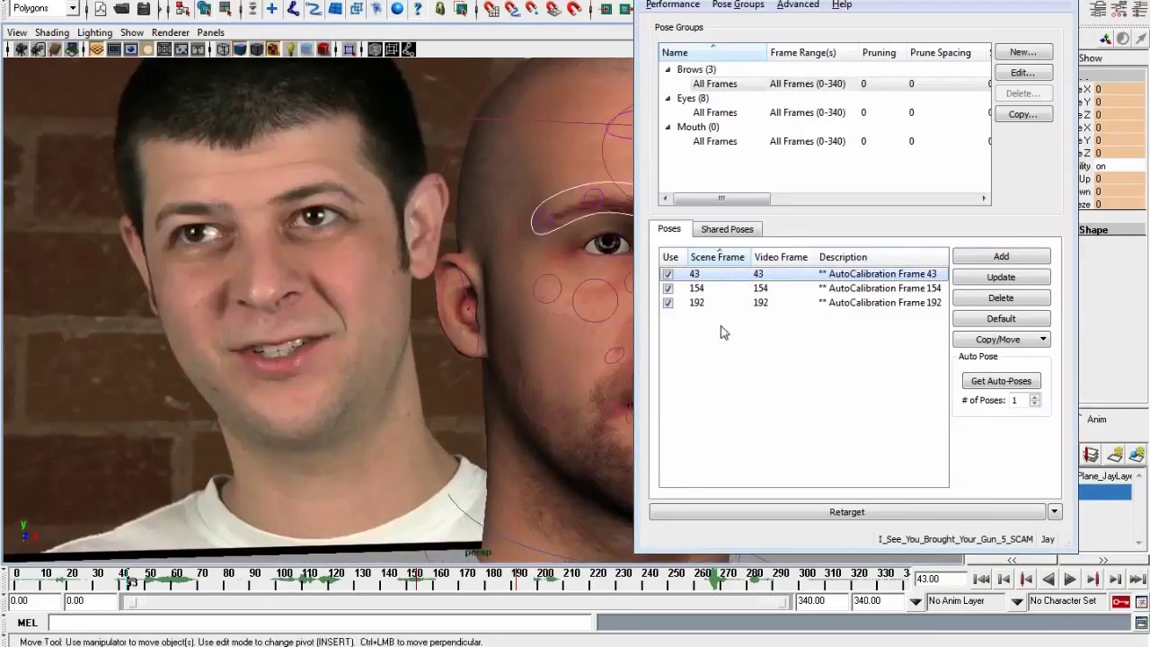
pyautogui.click(725, 289)
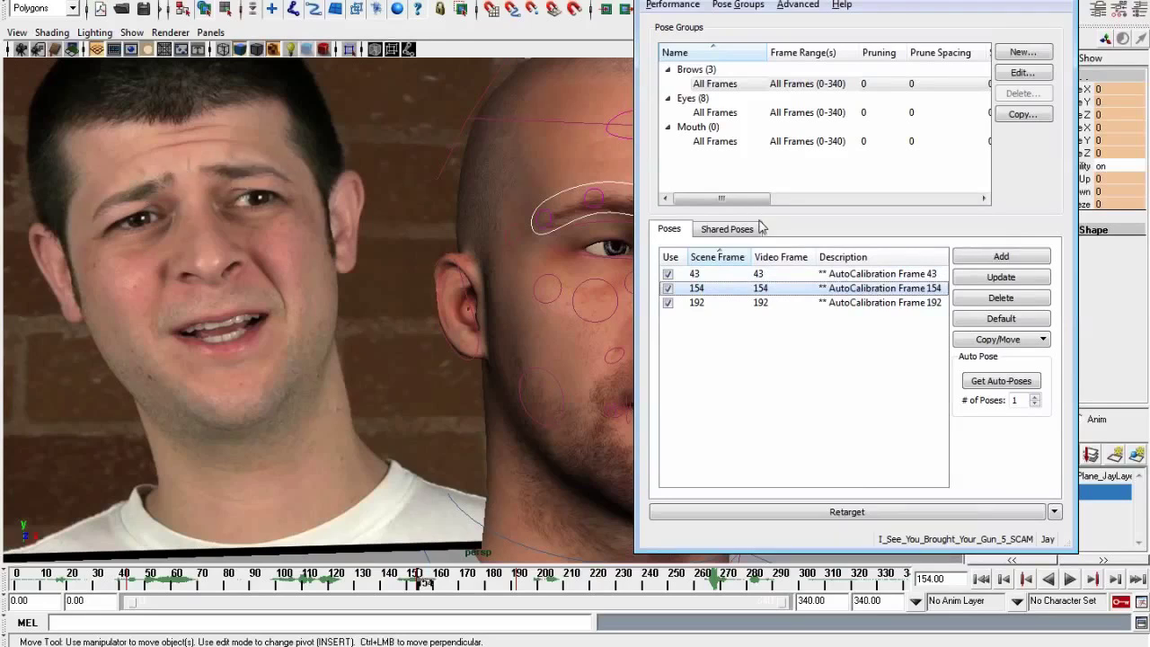
pyautogui.click(724, 276)
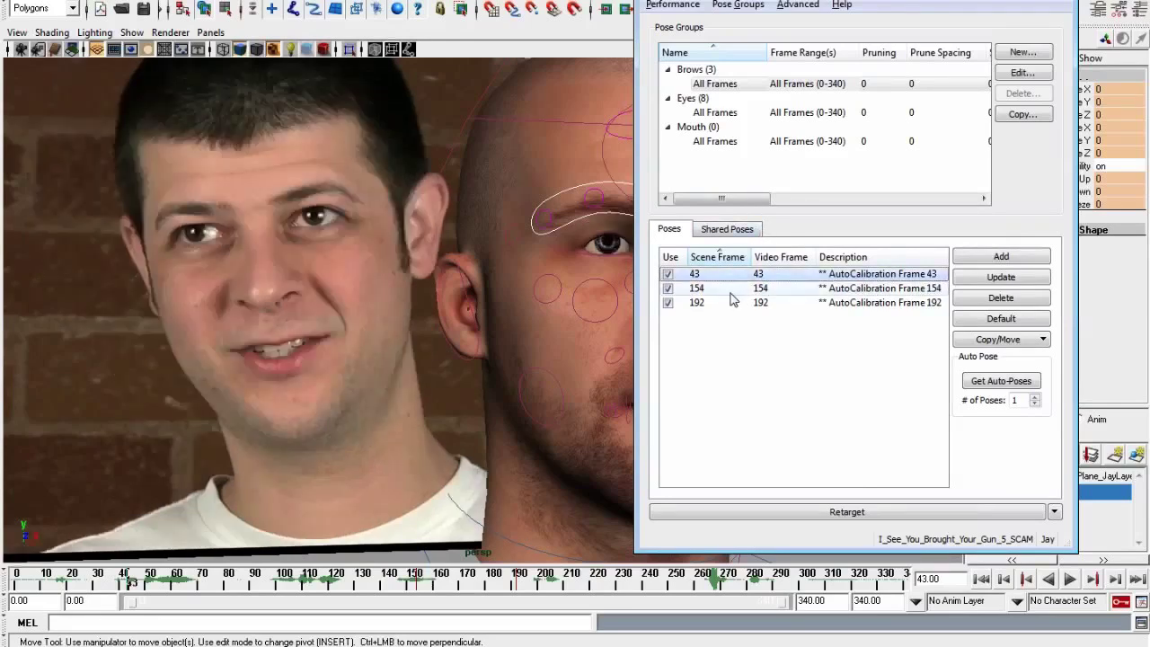
pyautogui.click(733, 294)
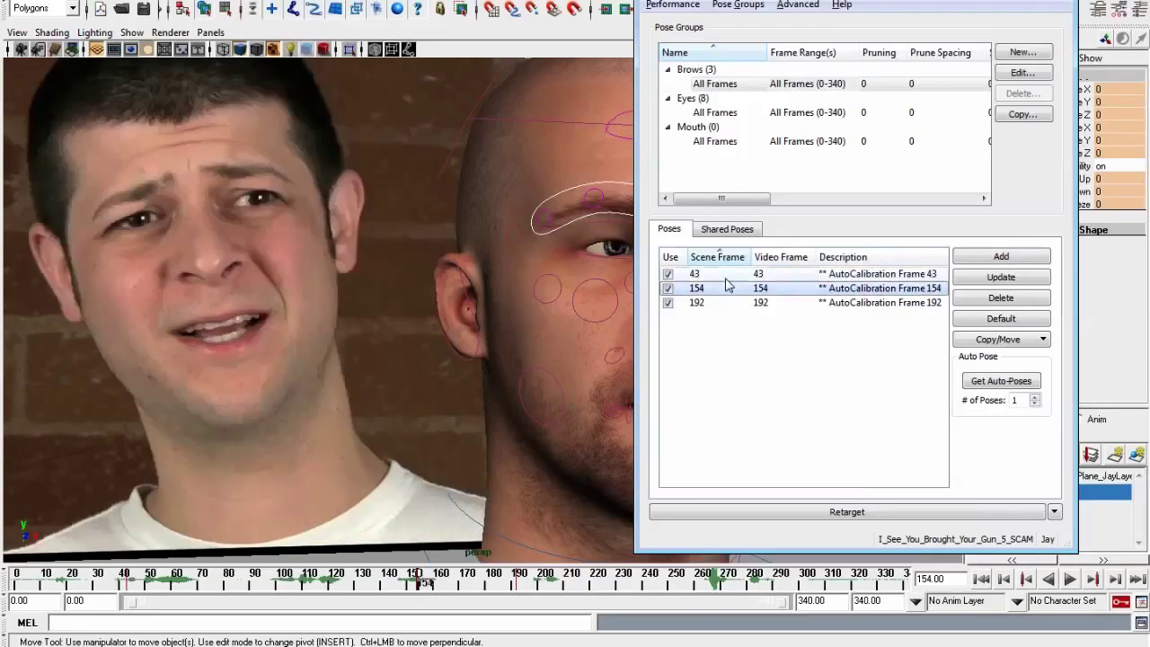
pyautogui.click(726, 275)
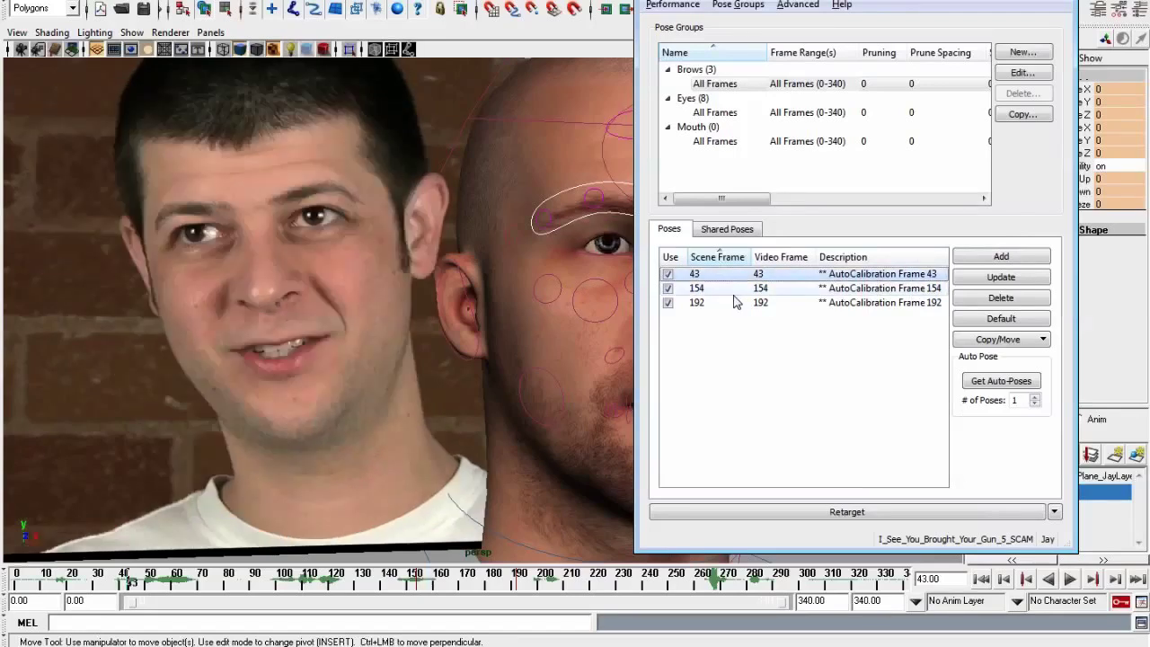
pyautogui.click(725, 292)
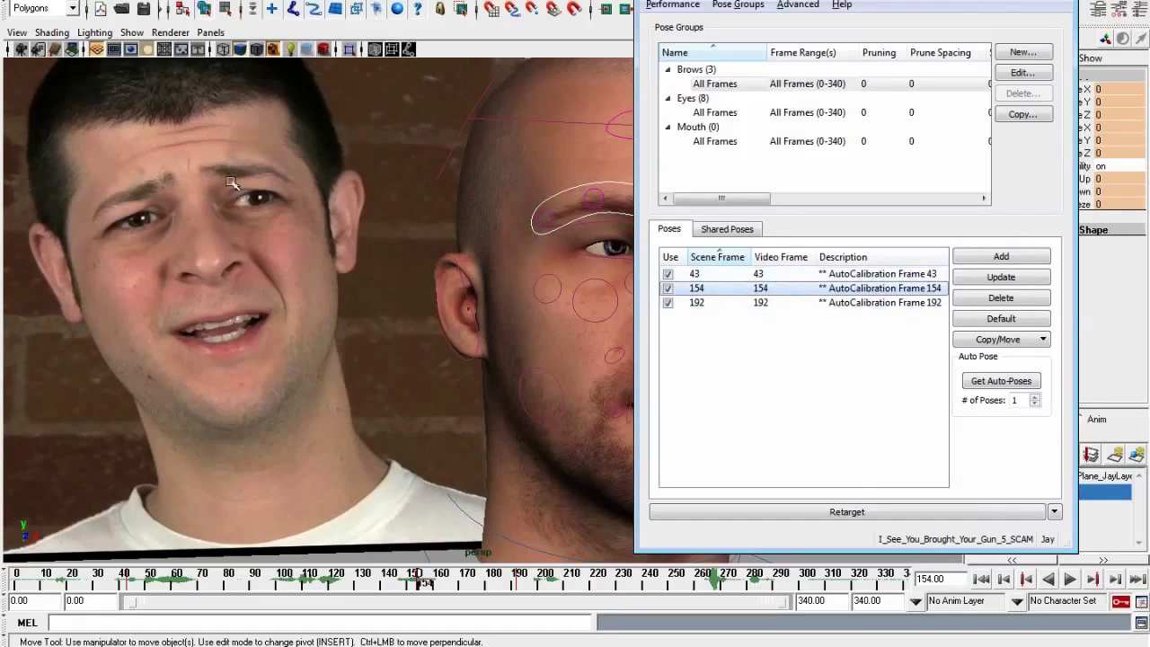
pyautogui.click(729, 276)
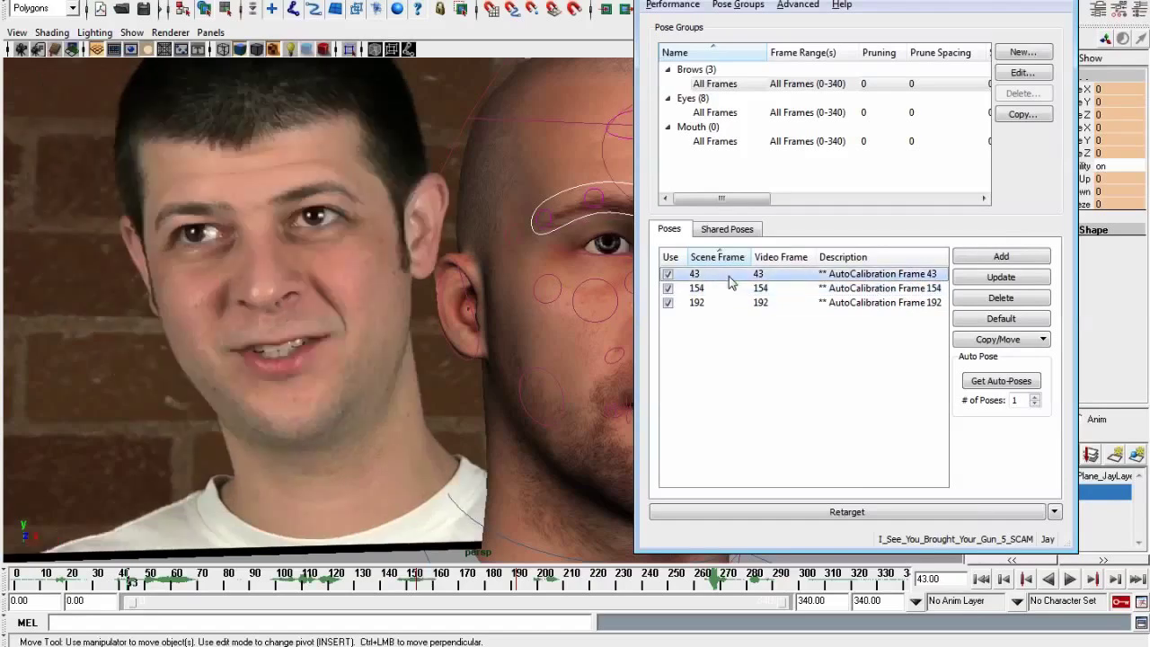
# Compare the actor's brows on frames 154 and 43 again and return to the frame 154 pose with both faces in view
pyautogui.click(730, 291)
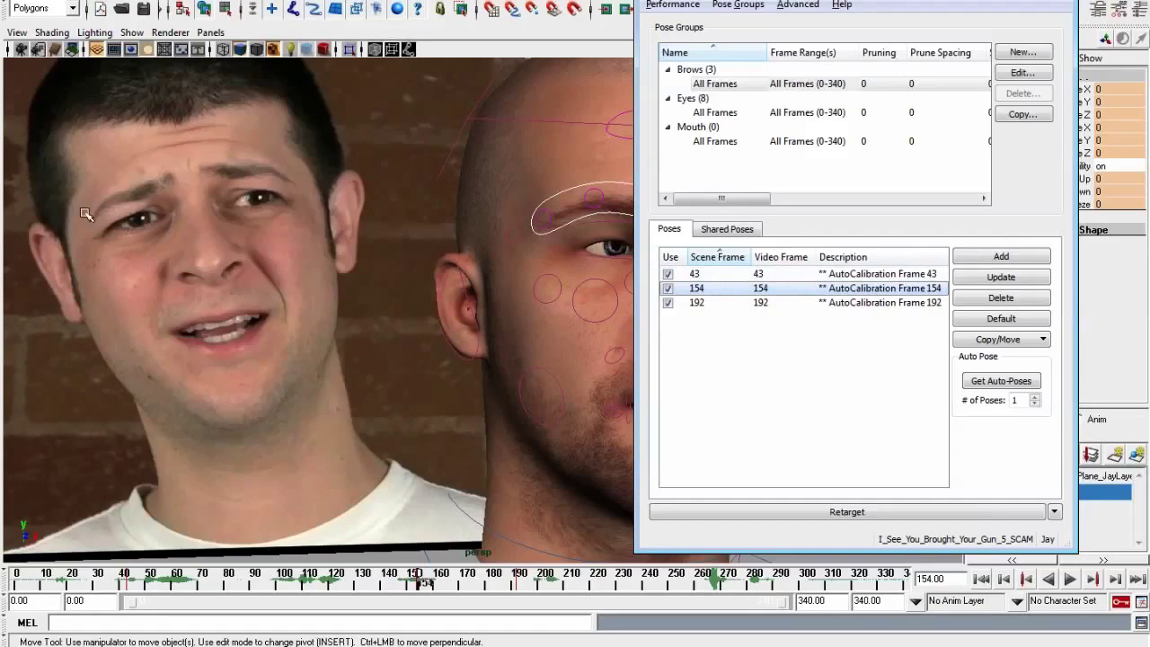
pyautogui.click(709, 276)
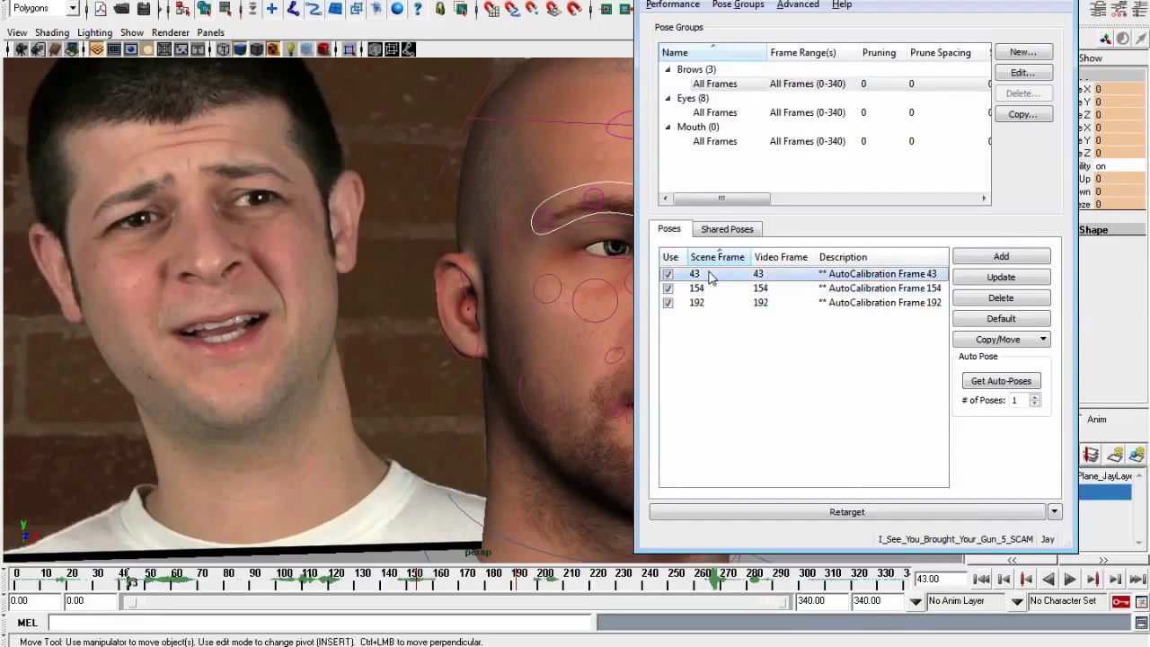
pyautogui.click(728, 291)
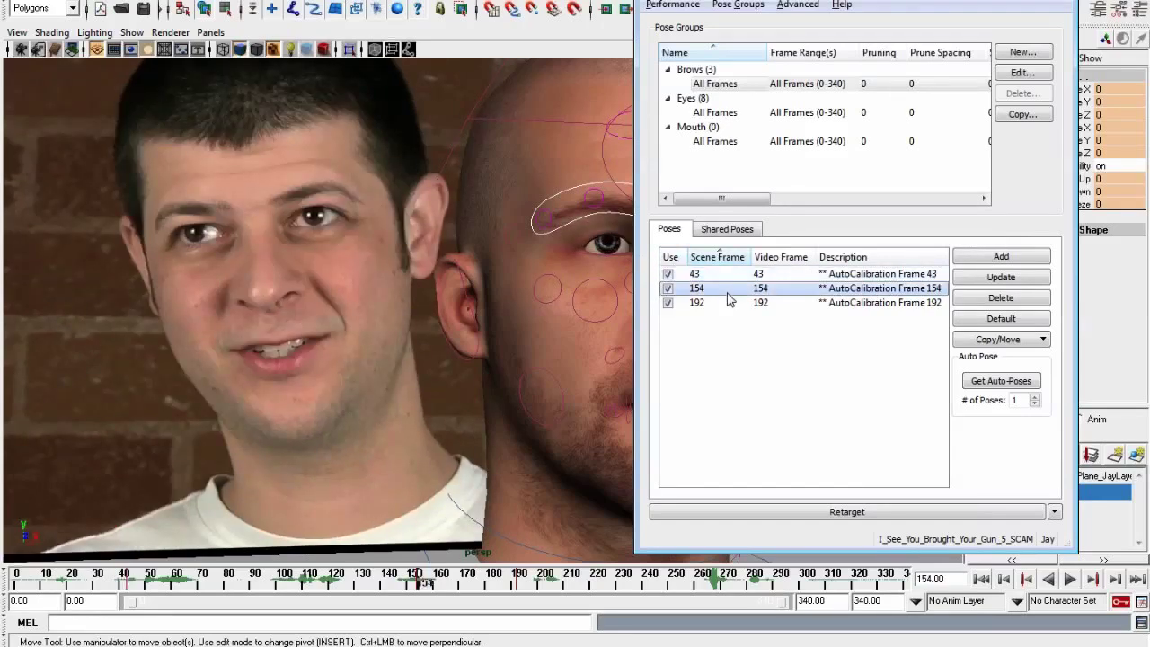
pyautogui.keyDown('alt'); pyautogui.moveTo(421, 335); pyautogui.dragTo(448, 342); pyautogui.keyUp('alt')
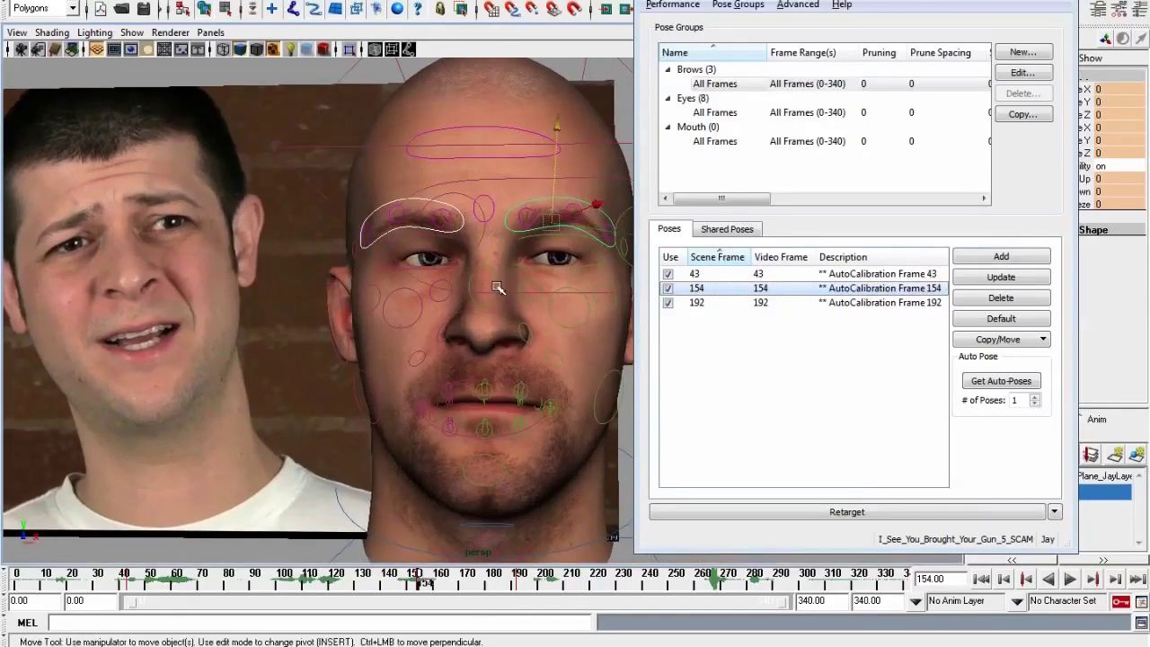
# On the frame 154 pose, select the mid-brow control and set its Mid Brows Up attribute to 0.53
pyautogui.click(483, 199)
pyautogui.moveTo(483, 200); pyautogui.dragTo(492, 166)
pyautogui.hotkey('ctrl', 'z')
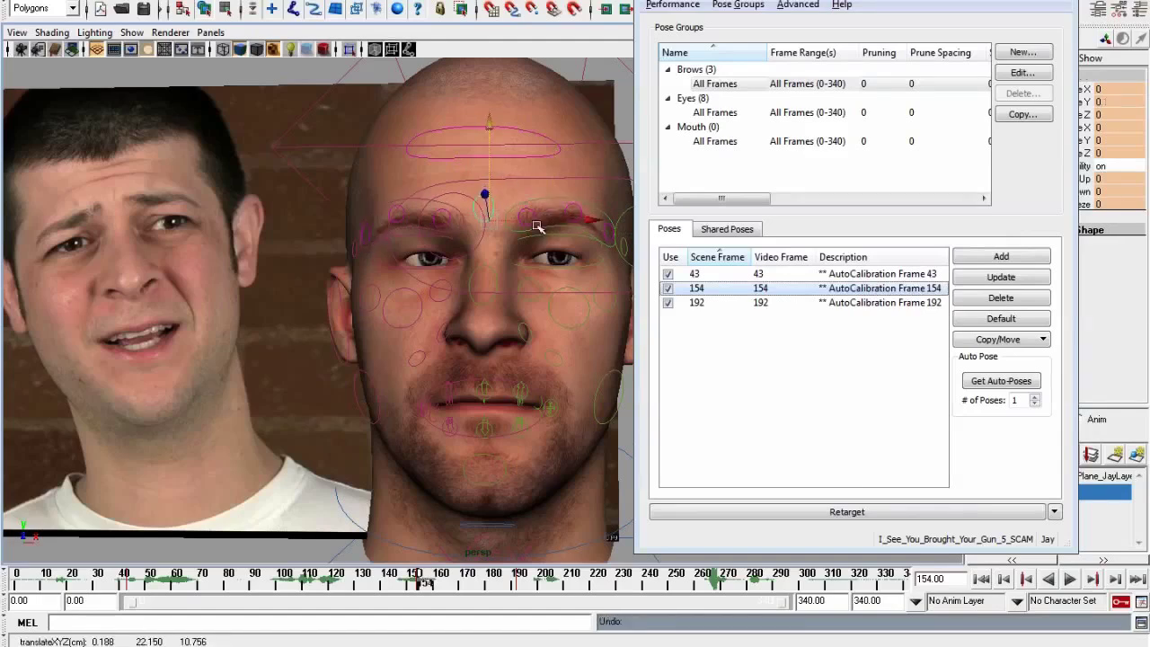
pyautogui.moveTo(1080, 183); pyautogui.dragTo(1032, 182)
pyautogui.click(1069, 179)
pyautogui.moveTo(575, 431); pyautogui.dragTo(557, 422, button='middle')
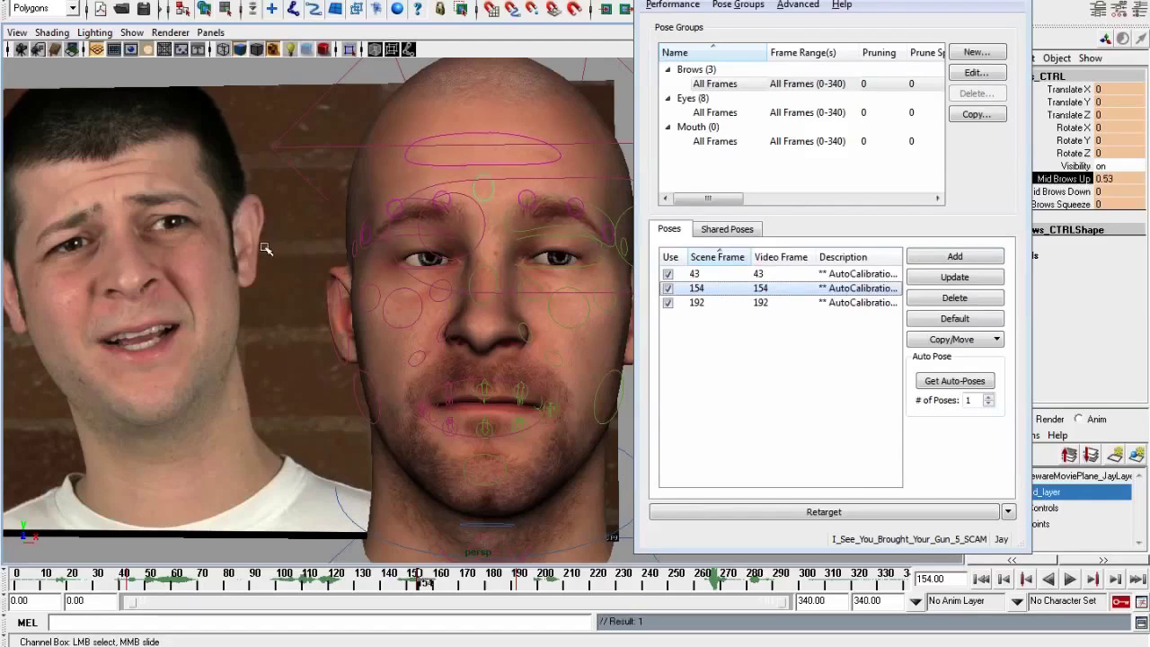
# Select both brow_B controls, adjust them to -1.062 in Translate Z to match the actor, and update the frame 154 pose
pyautogui.click(406, 224)
pyautogui.press('q')
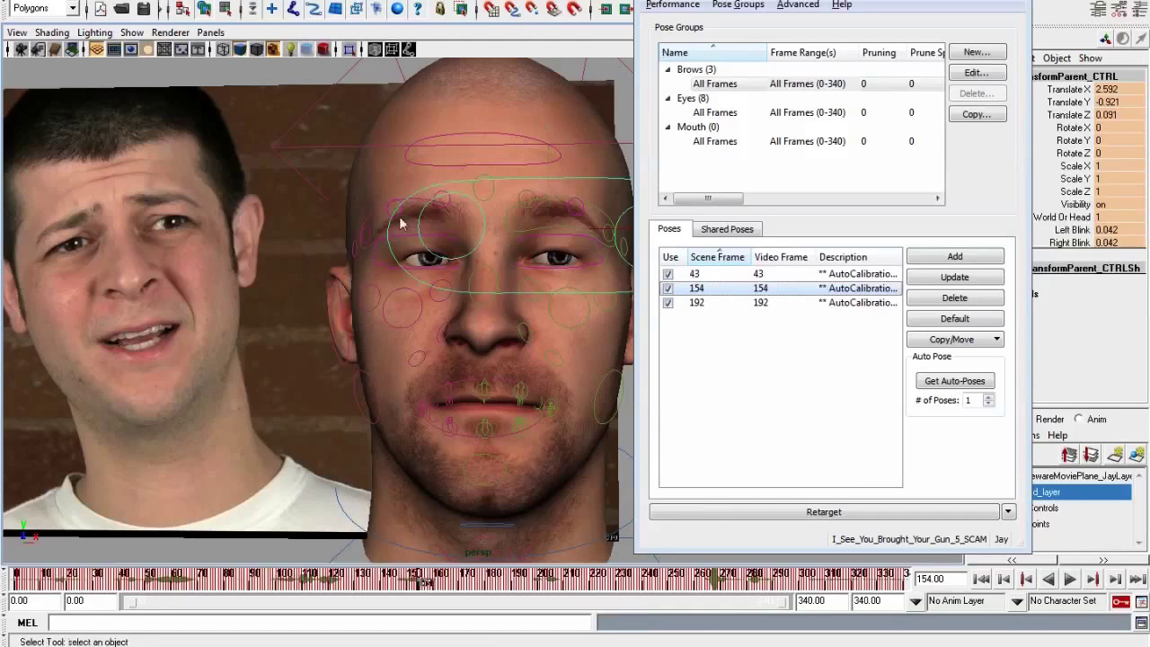
pyautogui.click(405, 217)
pyautogui.click(576, 217)
pyautogui.press('w')
pyautogui.moveTo(567, 169); pyautogui.dragTo(572, 142)
pyautogui.keyDown('alt'); pyautogui.moveTo(516, 296); pyautogui.dragTo(542, 290); pyautogui.keyUp('alt')
pyautogui.scroll(5, 418, 329)
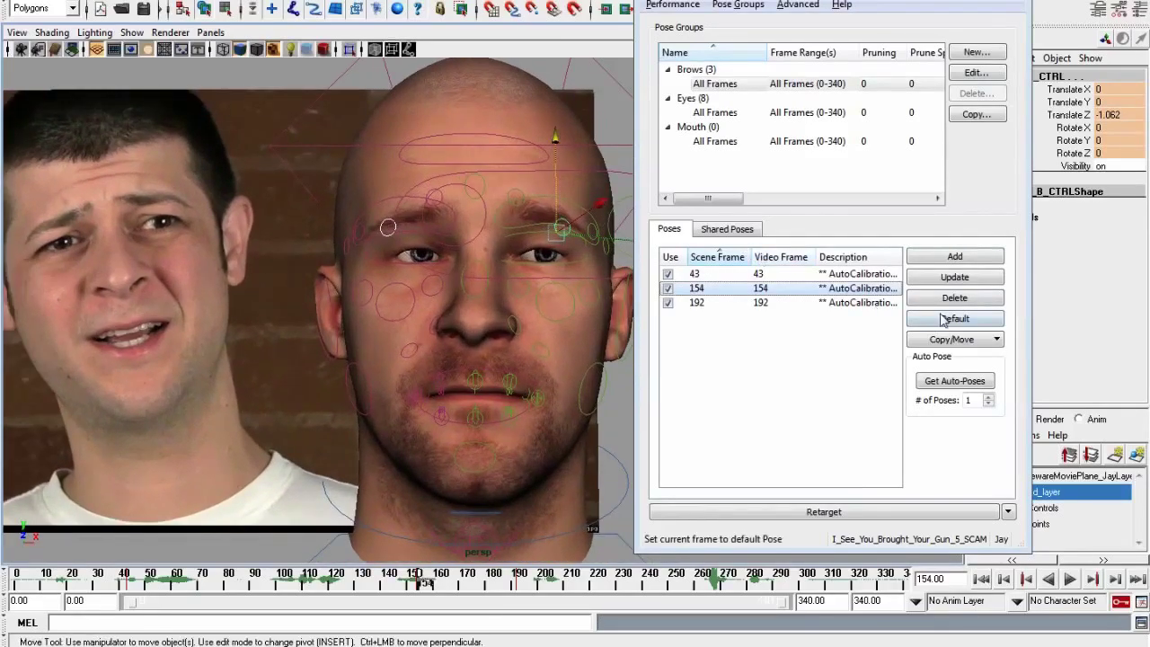
pyautogui.click(942, 279)
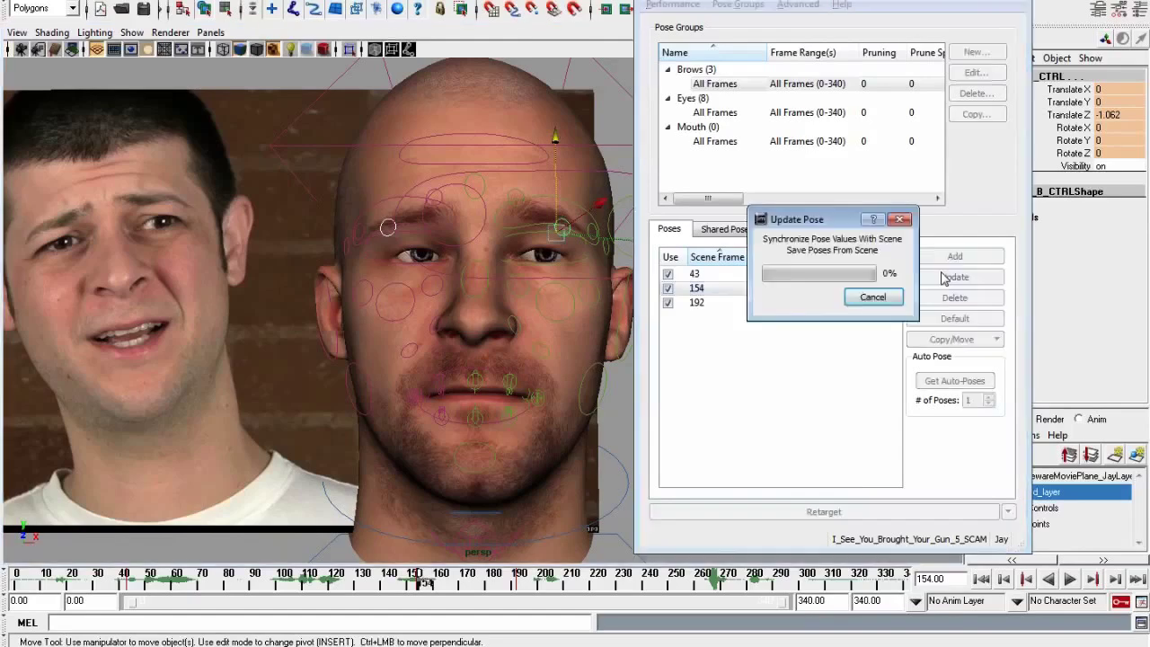
# Hide the NURBS curves in the viewport and check the brows against the actor on the frame 43, 154 and 192 poses
pyautogui.click(728, 274)
pyautogui.scroll(2, 516, 330)
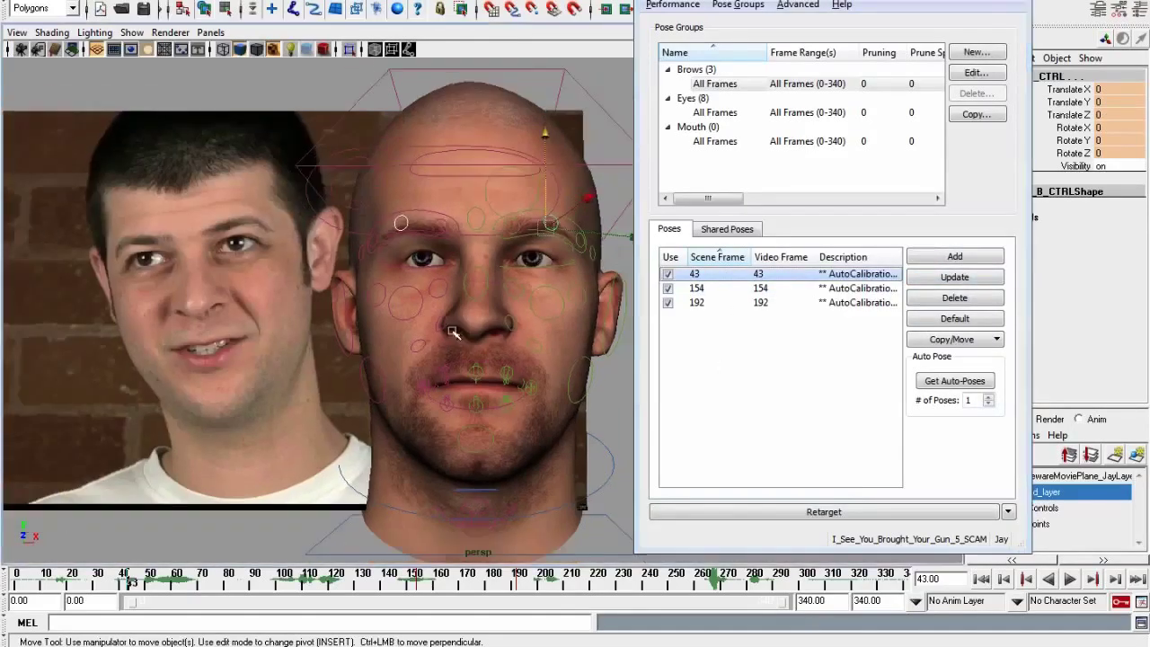
pyautogui.click(132, 32)
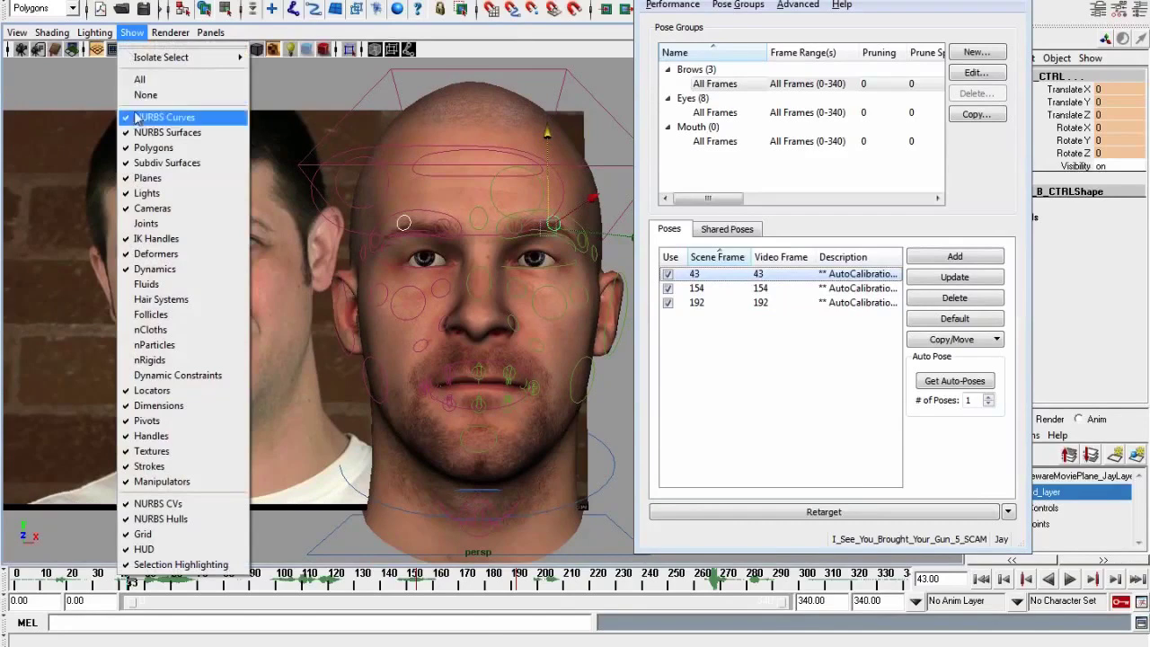
pyautogui.click(136, 117)
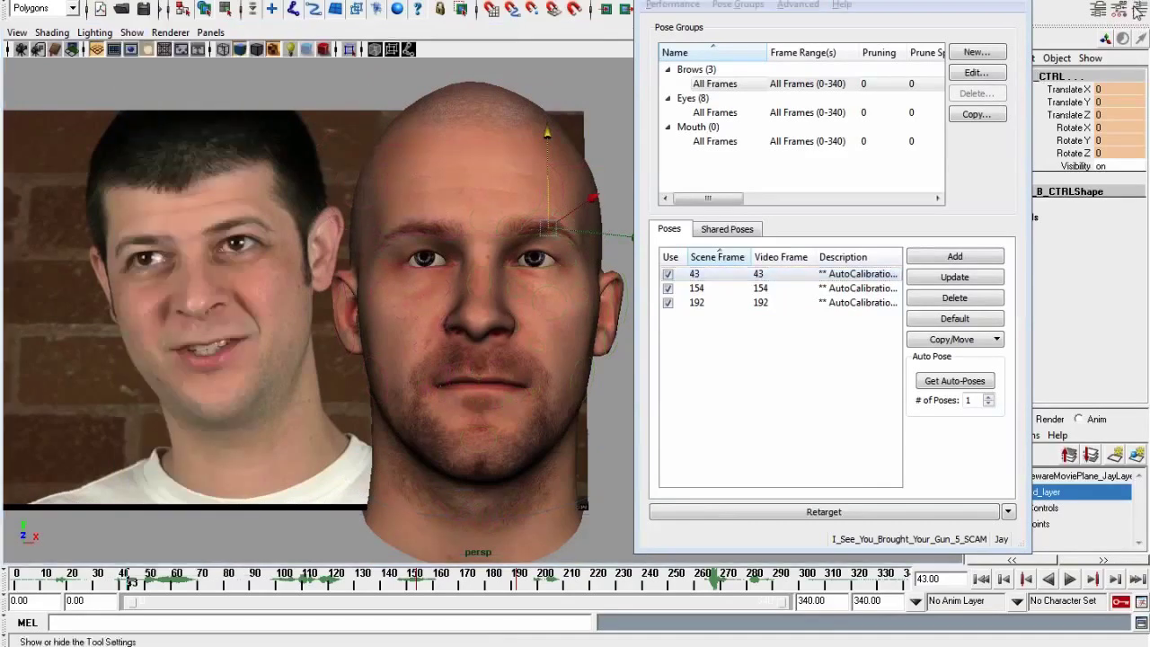
pyautogui.click(725, 288)
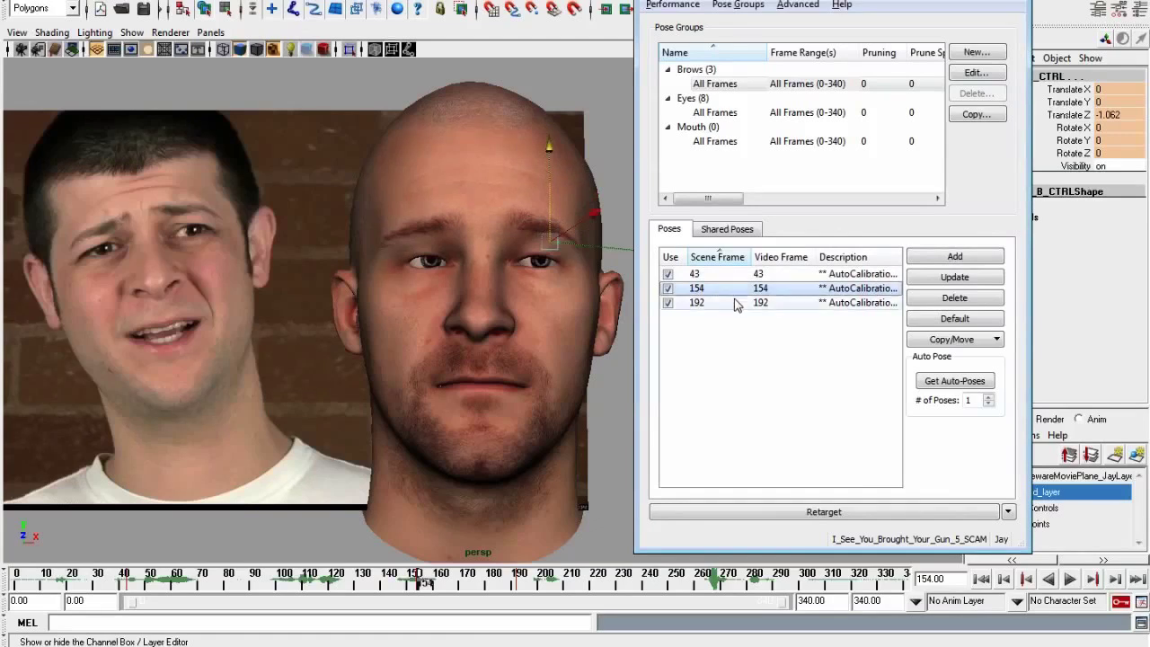
pyautogui.click(728, 303)
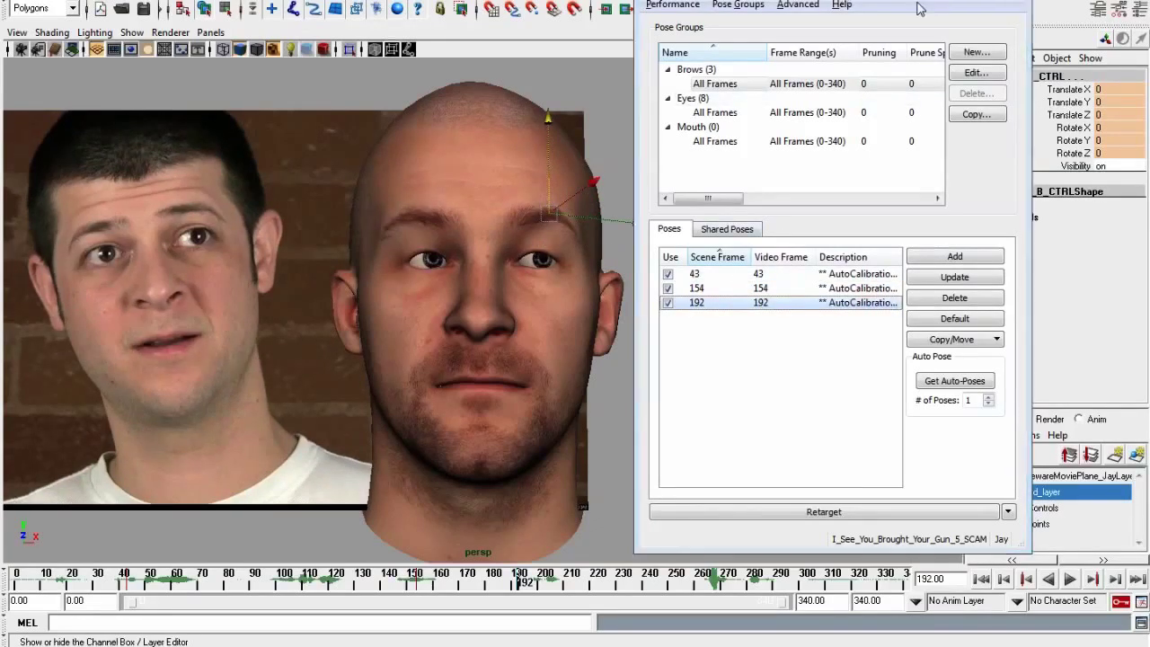
# Change the descriptions of brow poses 43, 154 and 192 to Neutral, Worried and Up
pyautogui.moveTo(918, 2); pyautogui.dragTo(967, 0)
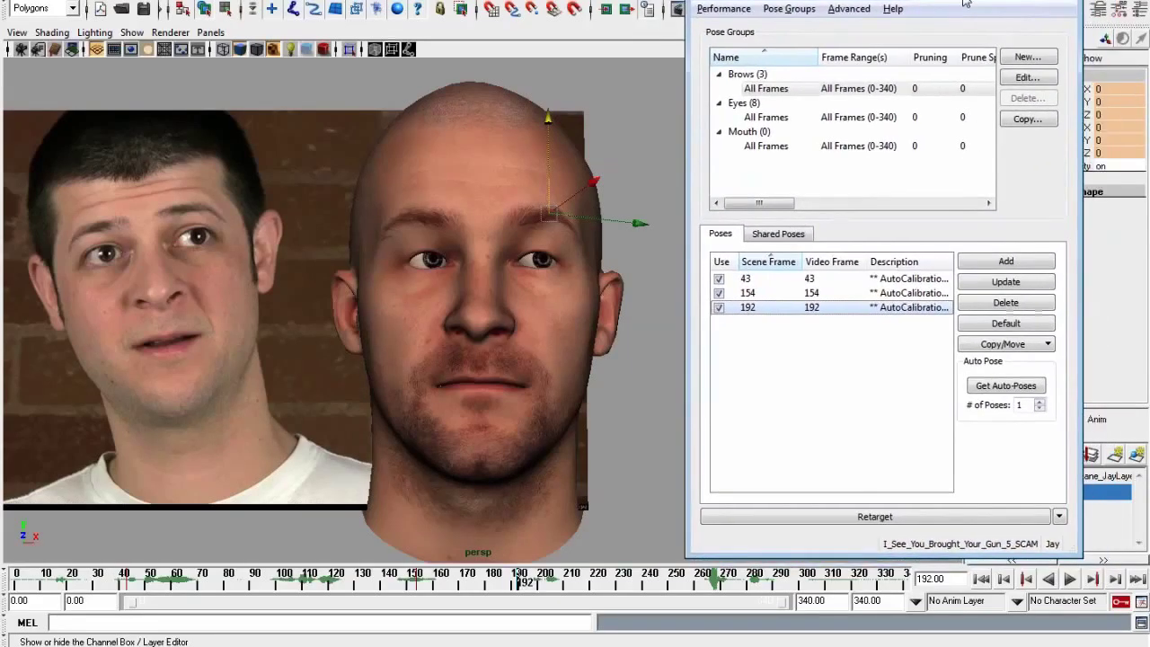
pyautogui.doubleClick(895, 281)
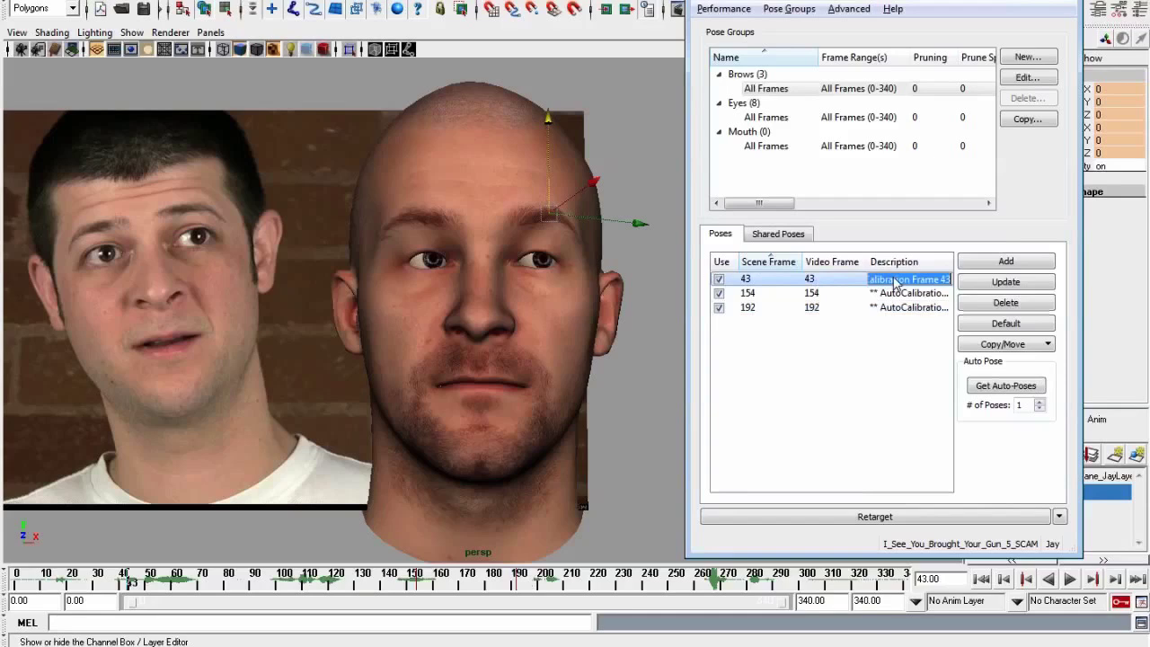
pyautogui.write('Neutr')
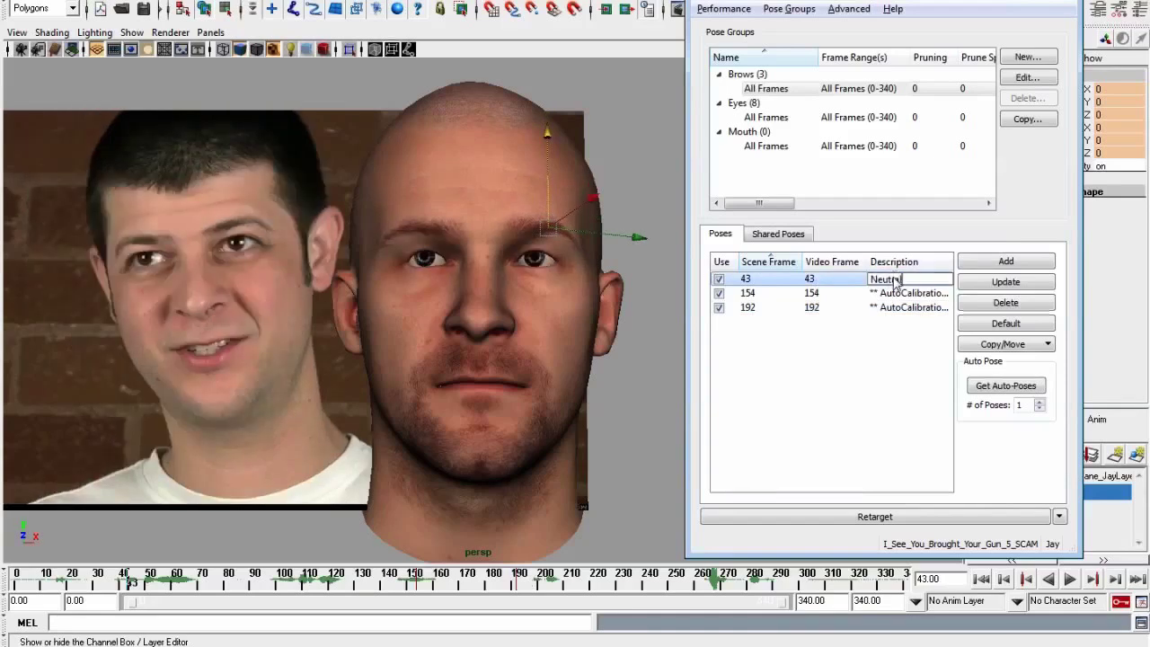
pyautogui.write('al')
pyautogui.press('Return')
pyautogui.doubleClick(899, 294)
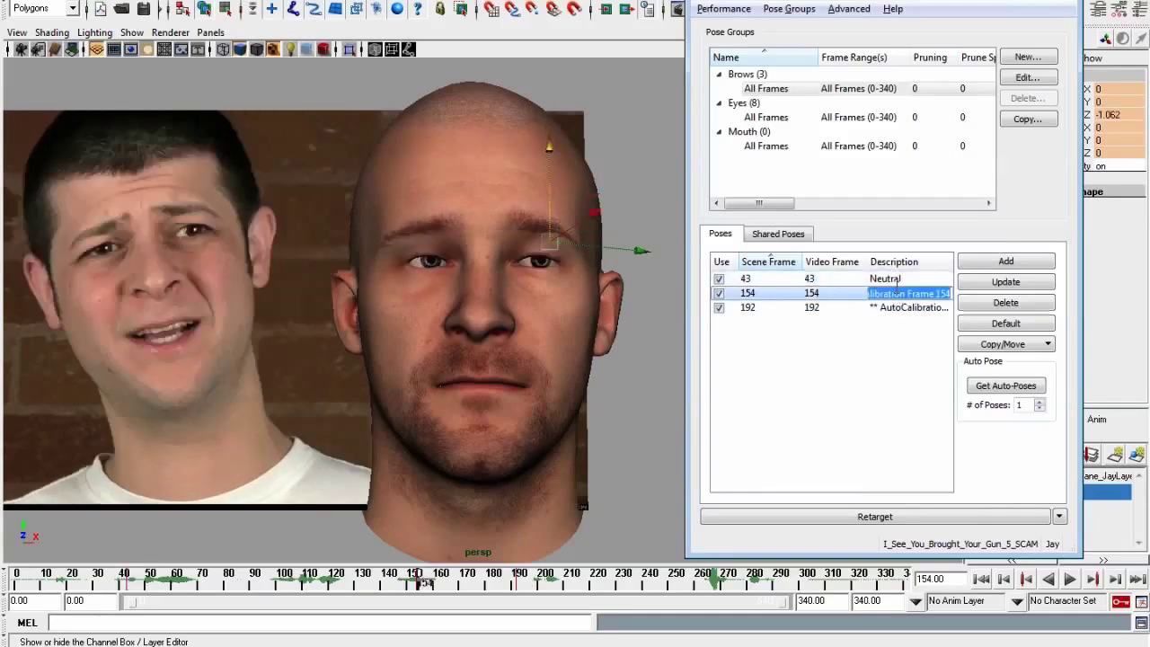
pyautogui.write('Worried')
pyautogui.press('Return')
pyautogui.doubleClick(896, 308)
pyautogui.write('Up')
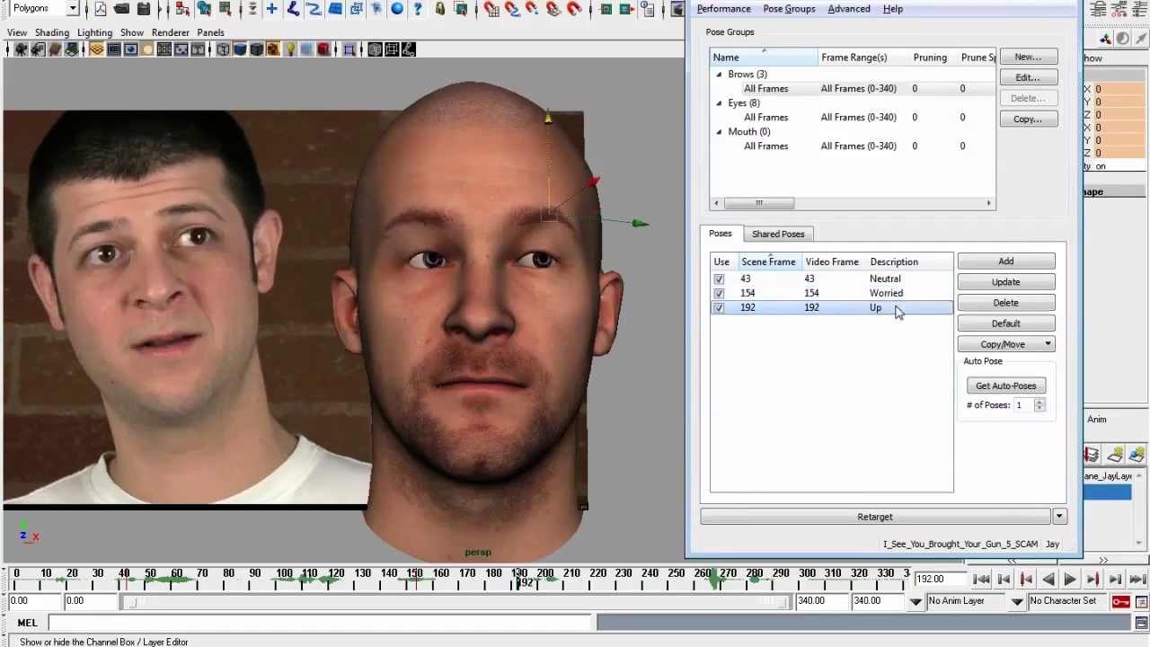
pyautogui.click(813, 307)
# Retarget the Brows pose group and scrub the timeline to frame 335 to check the brow animation against the actor
pyautogui.click(873, 520)
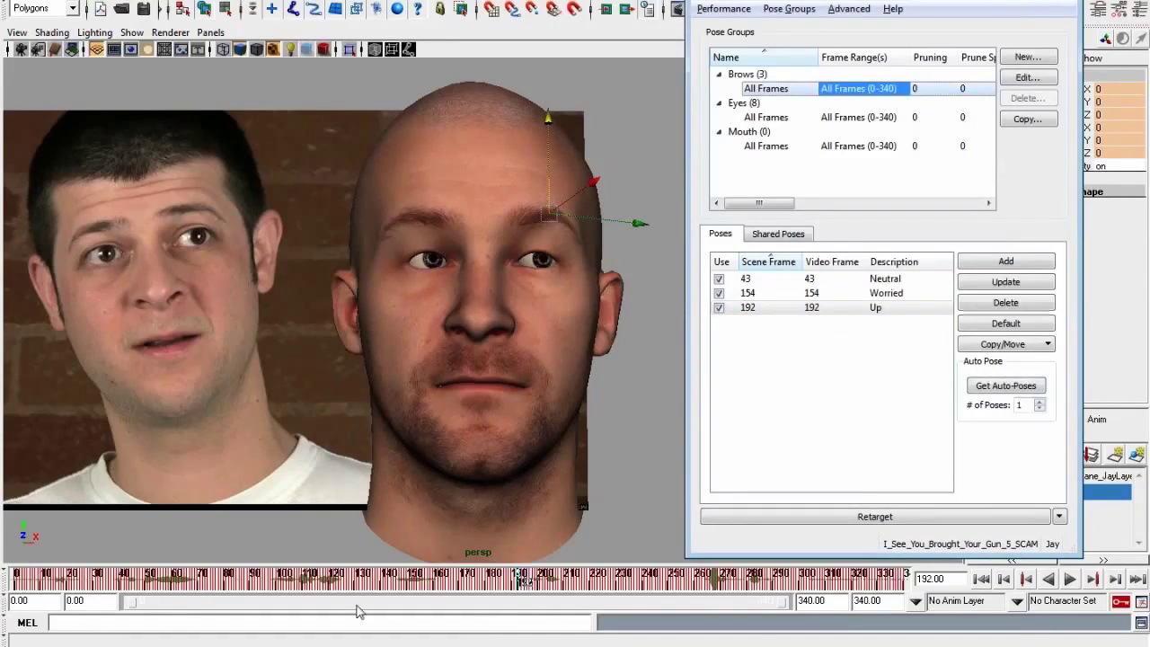
pyautogui.moveTo(104, 591)
pyautogui.mouseDown()
pyautogui.moveTo(45, 593)
pyautogui.moveTo(312, 584)
pyautogui.moveTo(443, 598)
pyautogui.mouseUp()
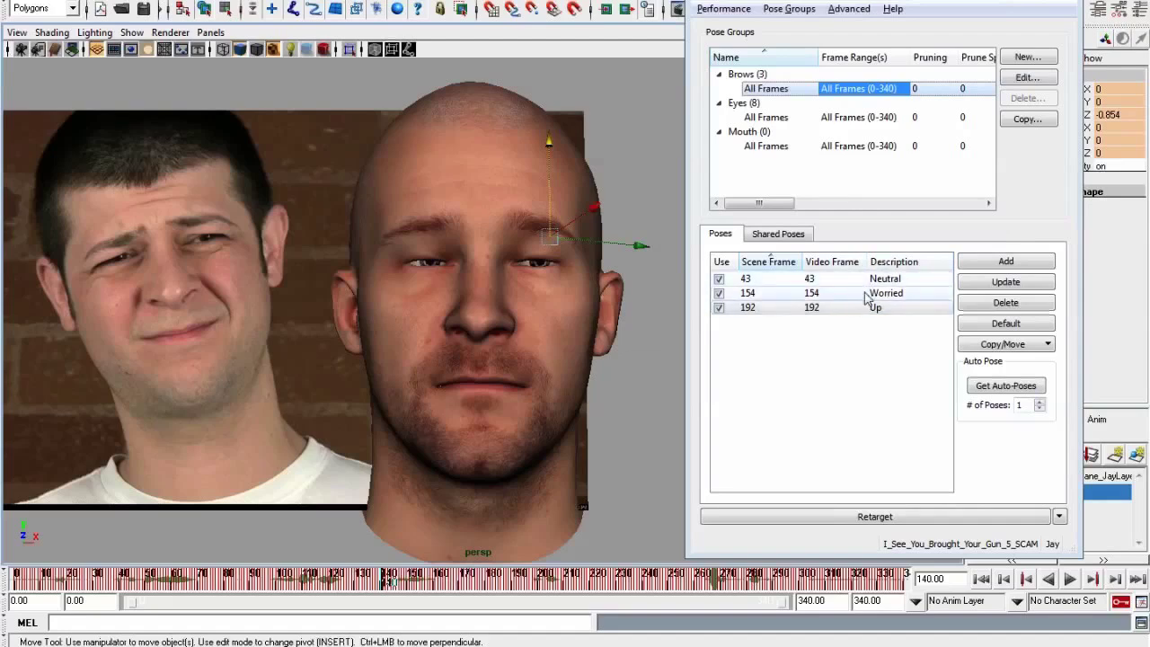
pyautogui.click(425, 582)
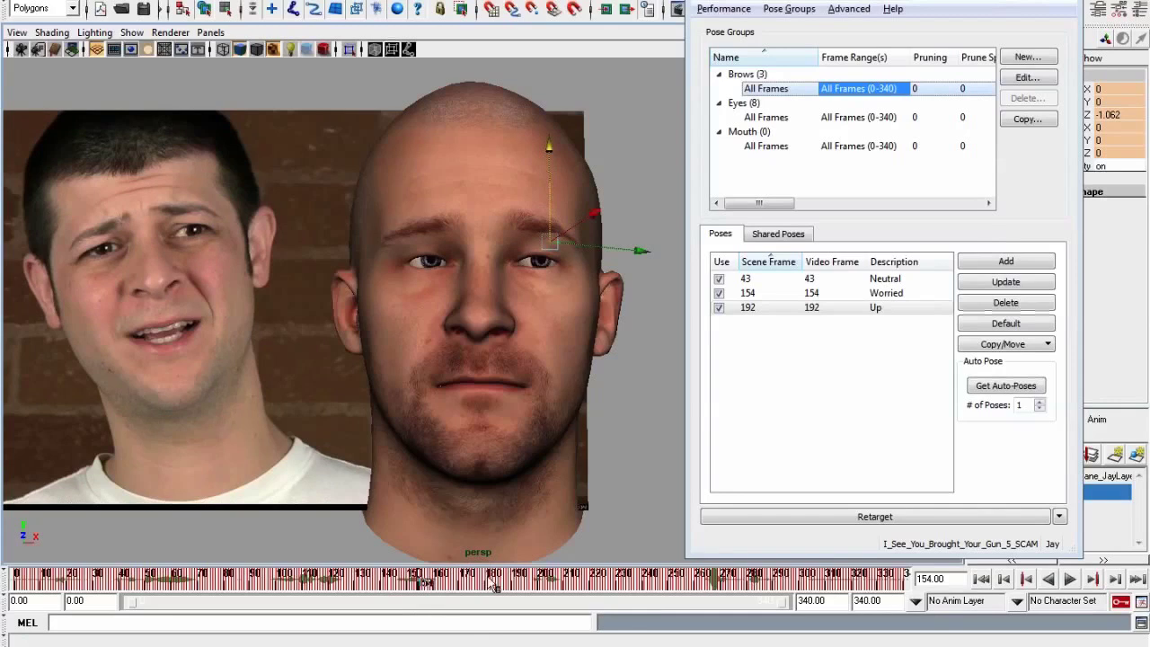
pyautogui.moveTo(493, 585); pyautogui.dragTo(641, 586)
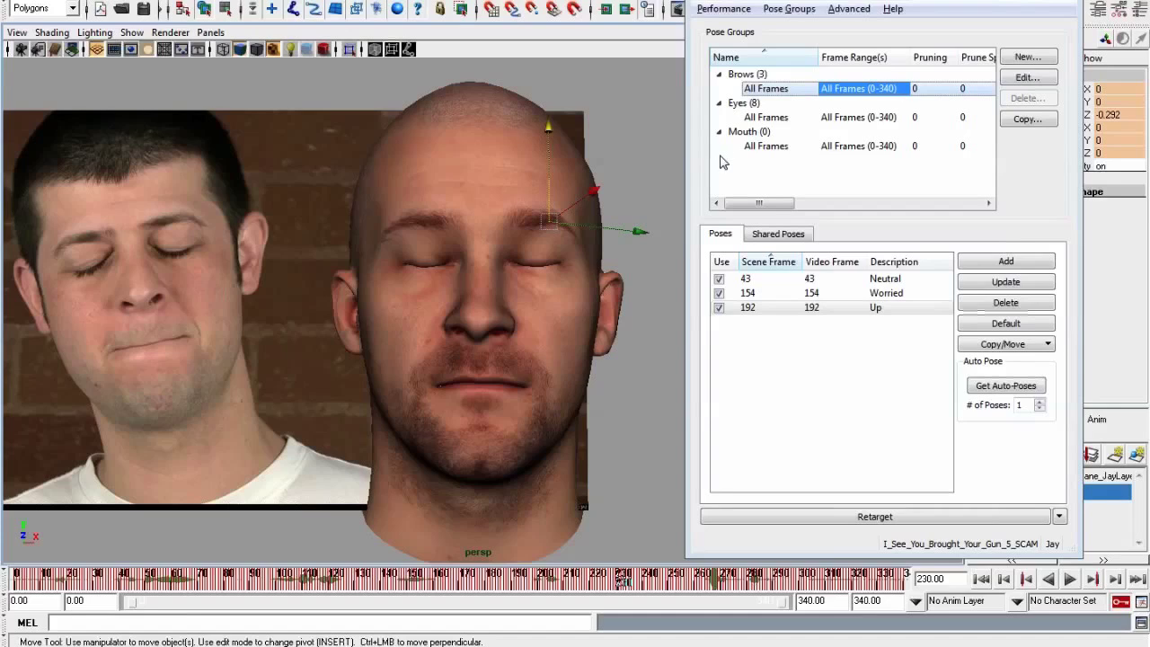
pyautogui.moveTo(648, 584); pyautogui.dragTo(897, 586)
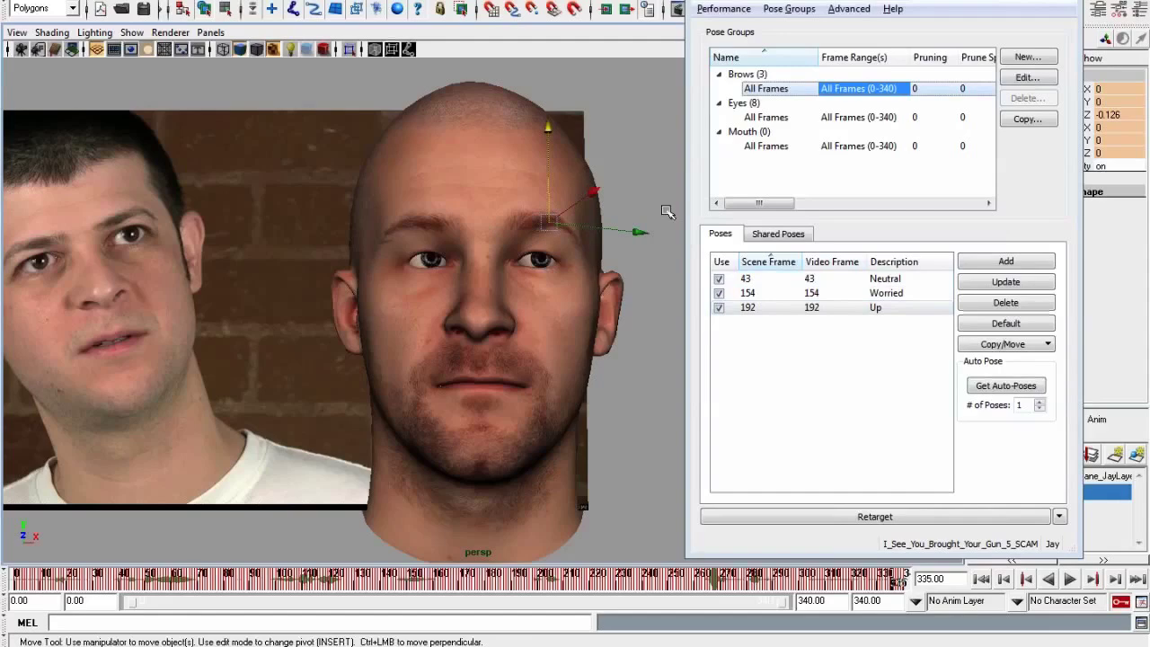
# Revisit several points on the timeline, including frames 137 and 70, to compare the retargeted brows with the actor's
pyautogui.moveTo(931, 0)
pyautogui.mouseDown()
pyautogui.moveTo(976, 6)
pyautogui.moveTo(917, 3)
pyautogui.mouseUp()
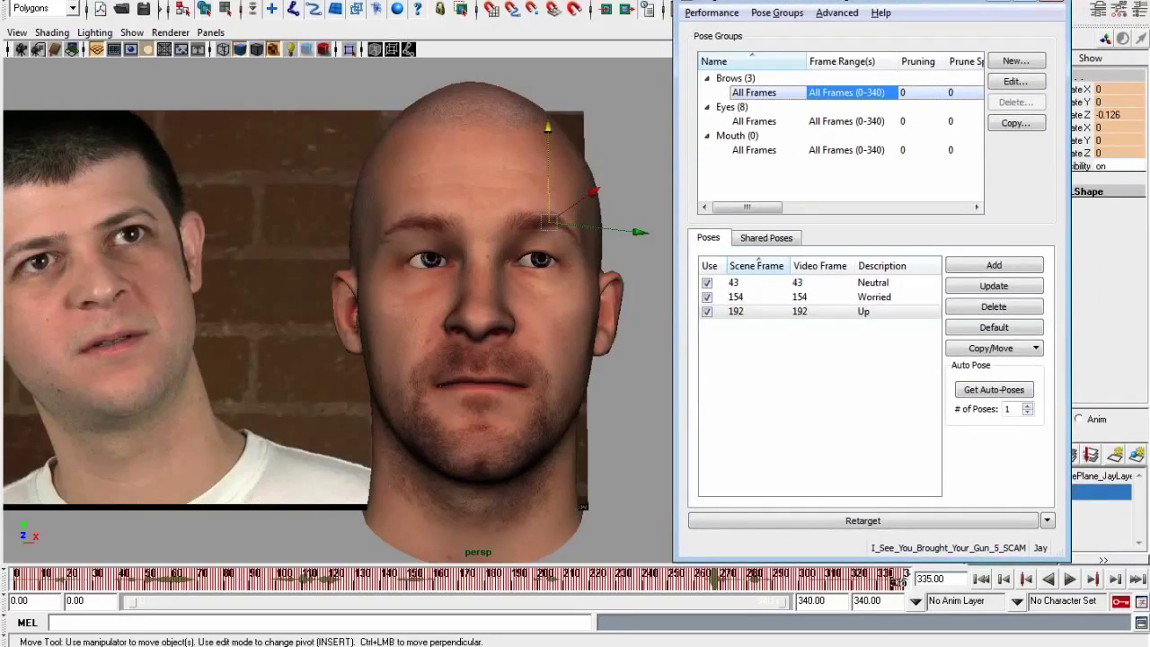
pyautogui.click(470, 580)
pyautogui.click(557, 580)
pyautogui.click(382, 580)
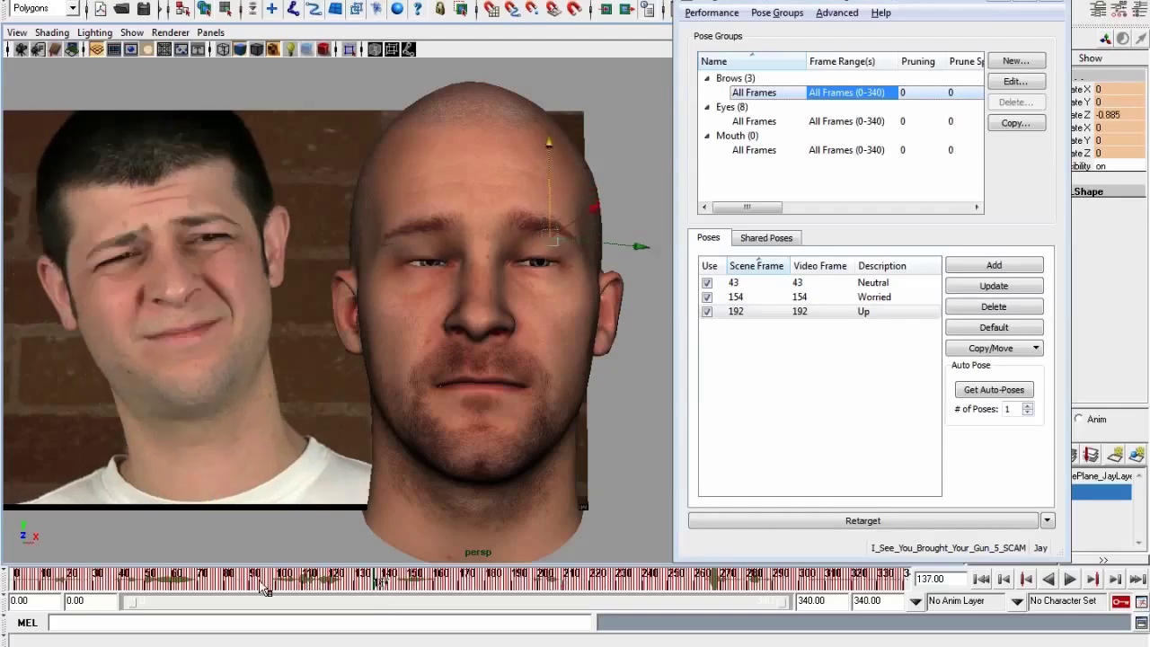
pyautogui.click(205, 583)
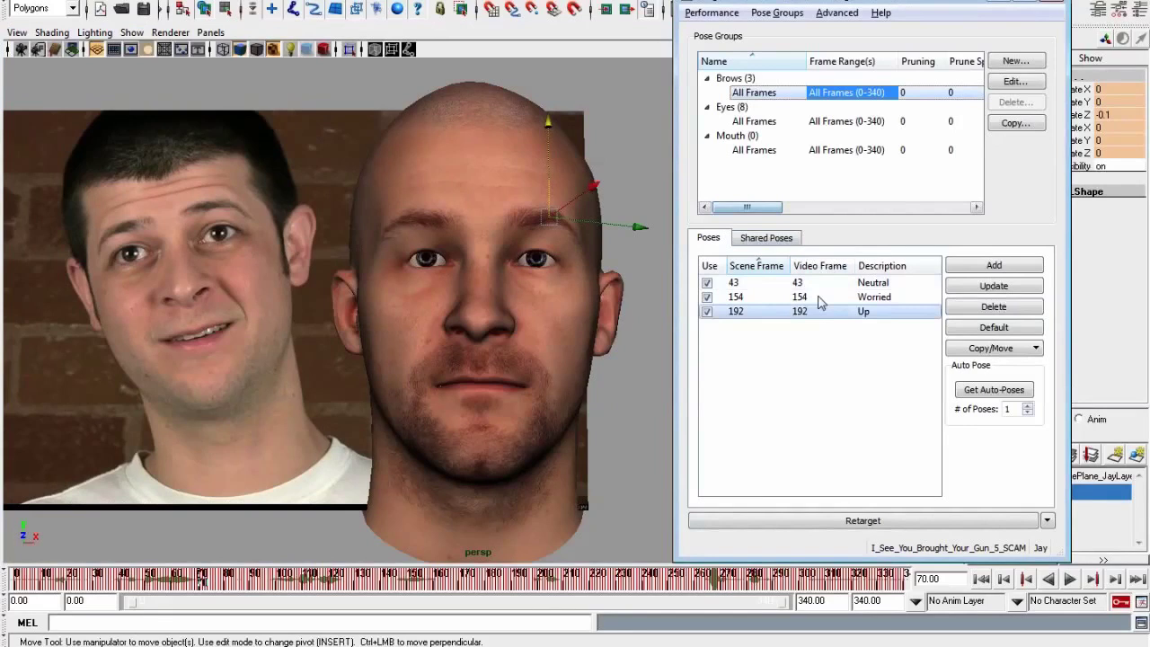
# Bring the pose groups' Prune Spacing values into view and open the Graph Editor with its channel list fully visible
pyautogui.moveTo(764, 208)
pyautogui.mouseDown()
pyautogui.moveTo(790, 207)
pyautogui.moveTo(775, 207)
pyautogui.mouseUp()
pyautogui.click(199, 3)
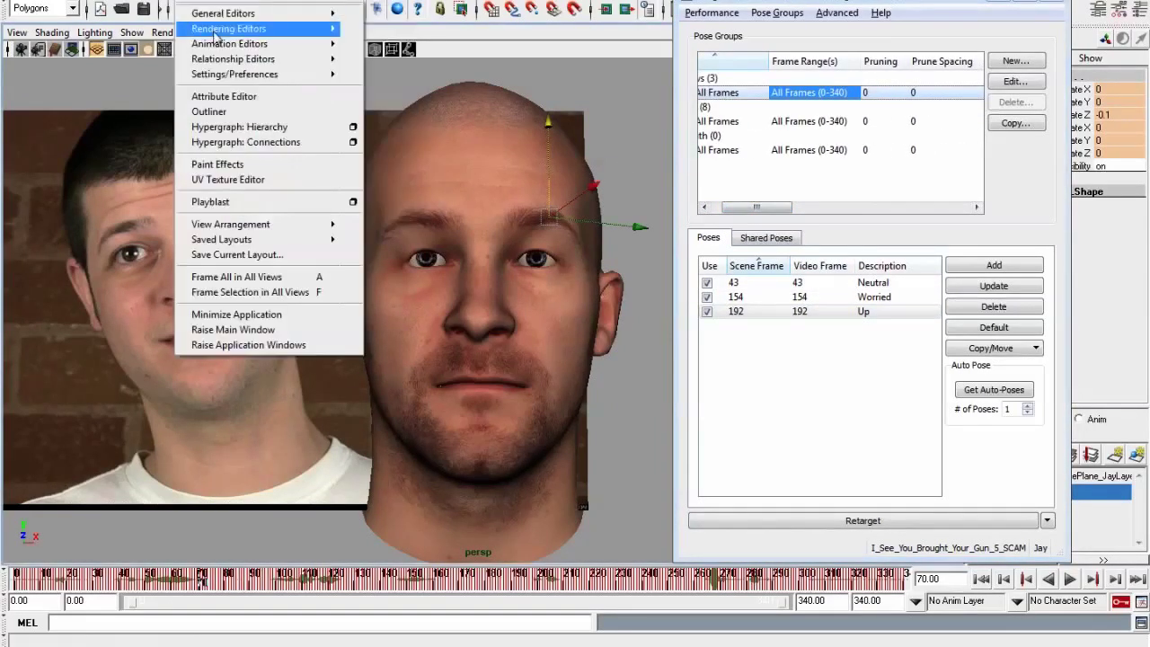
pyautogui.moveTo(214, 44)
pyautogui.click(368, 46)
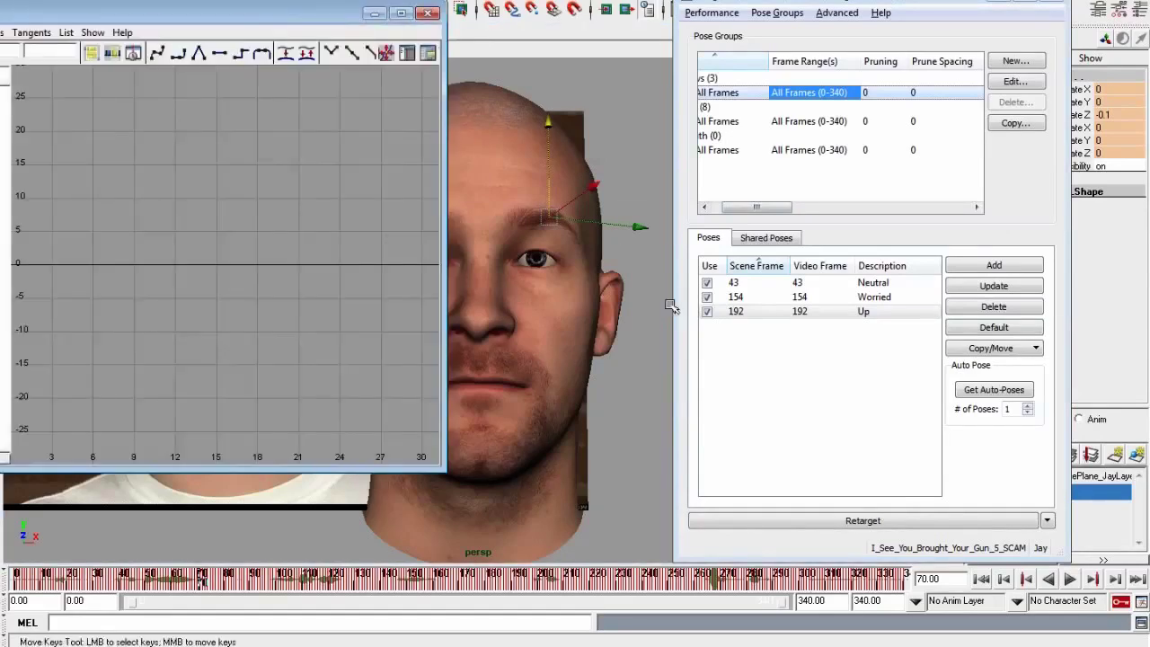
pyautogui.press('f')
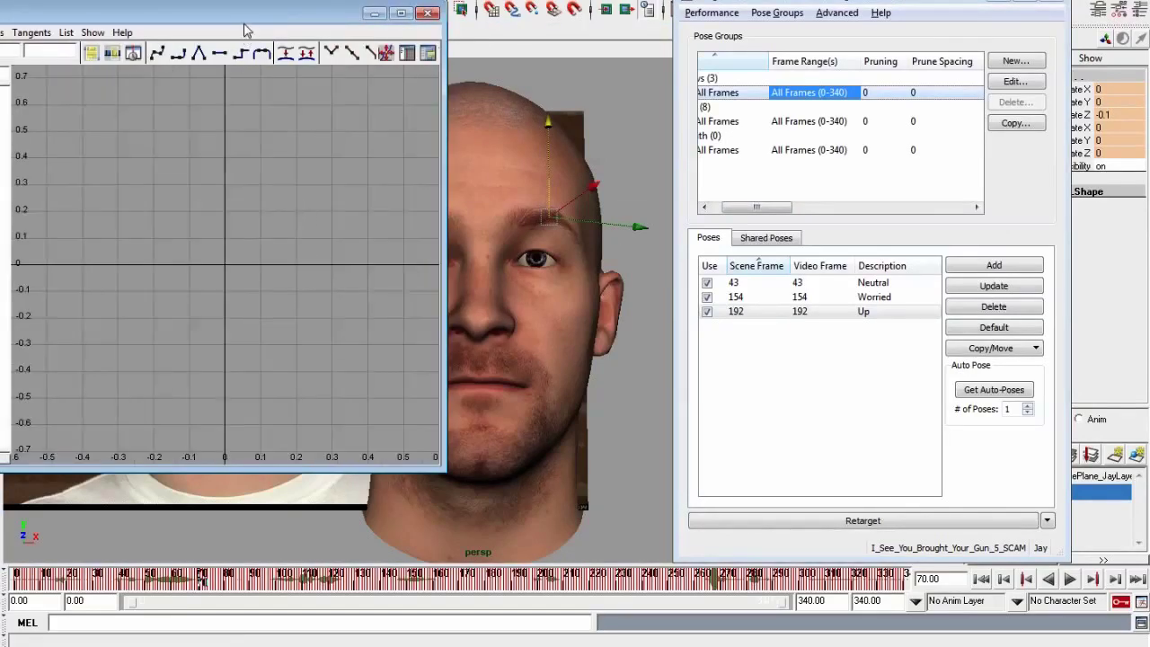
pyautogui.moveTo(274, 23); pyautogui.dragTo(406, 21)
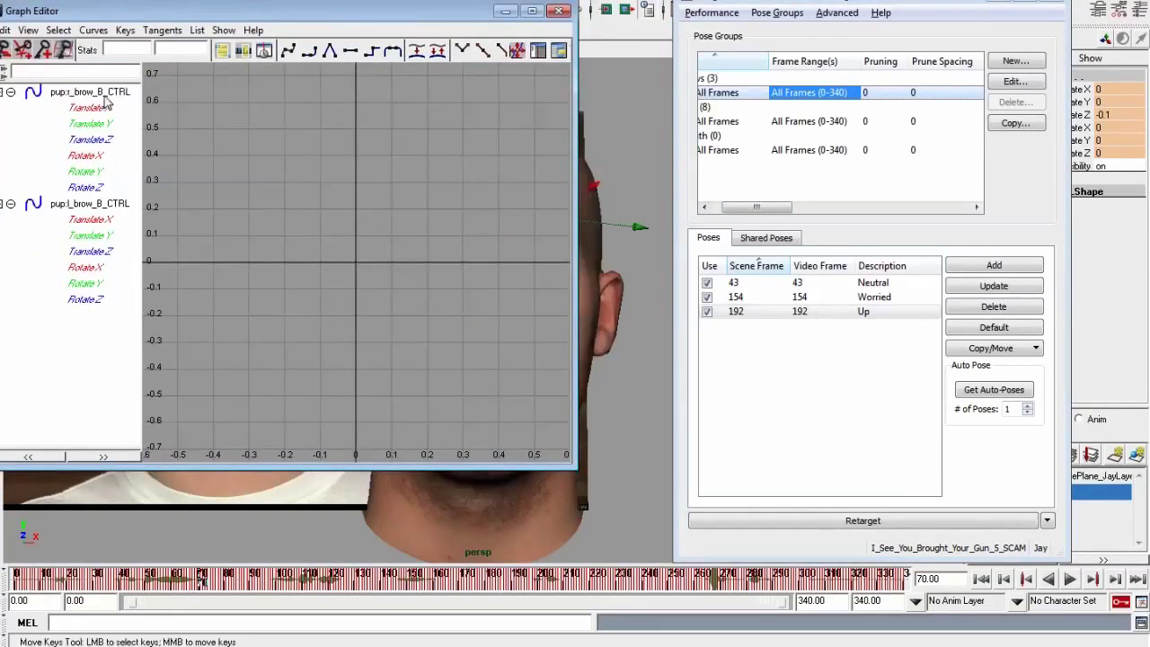
# Display the animation curves of both brow_B controls in the Graph Editor and examine their keys around frames 78 to 204
pyautogui.click(106, 101)
pyautogui.click(103, 209)
pyautogui.press('f')
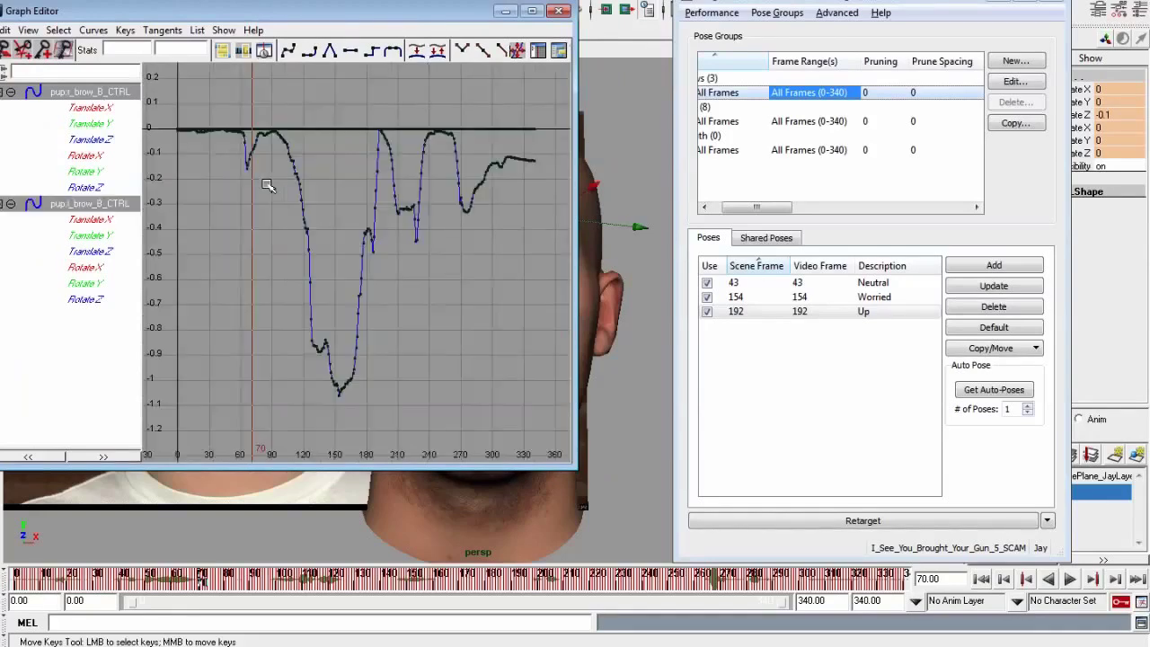
pyautogui.keyDown('alt'); pyautogui.moveTo(416, 321); pyautogui.dragTo(329, 313, button='right'); pyautogui.keyUp('alt')
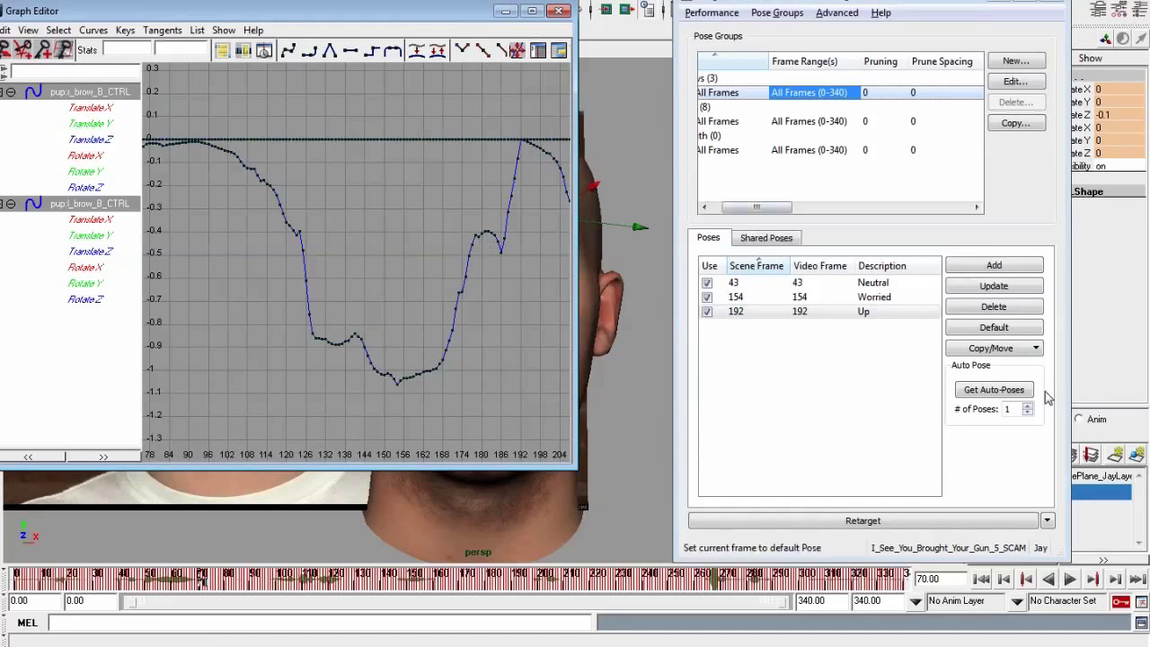
pyautogui.click(1144, 9)
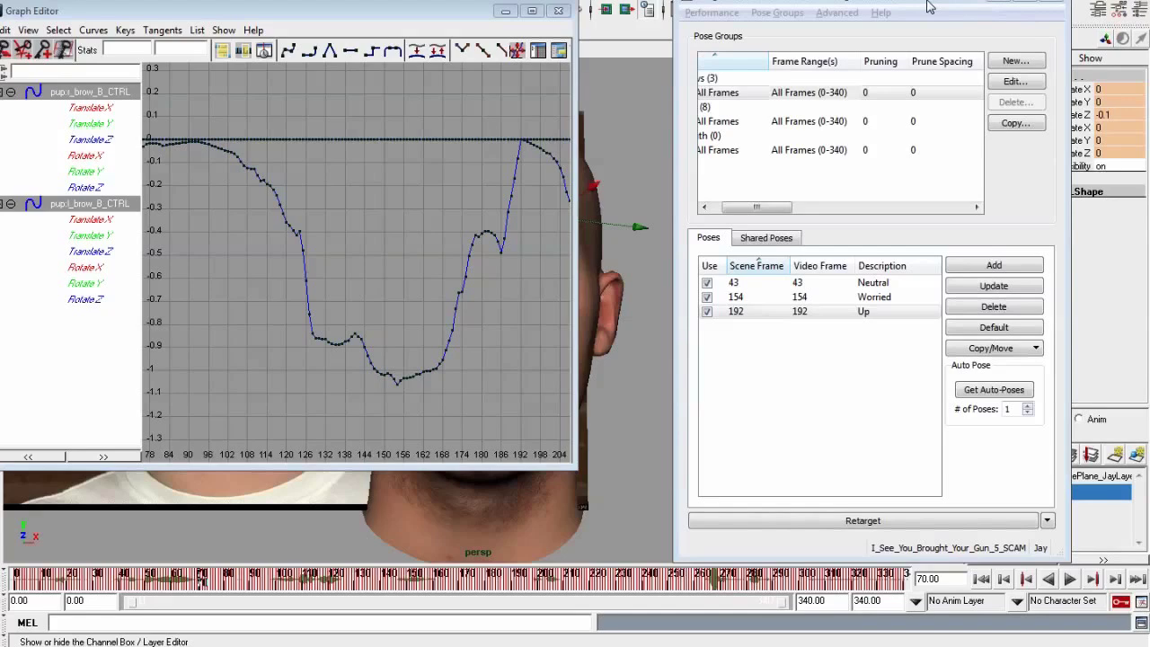
# Place the Graph Editor and the Retargeter window side by side, with the pose groups' pruning and smoothing columns in view
pyautogui.moveTo(913, 9); pyautogui.dragTo(960, 10)
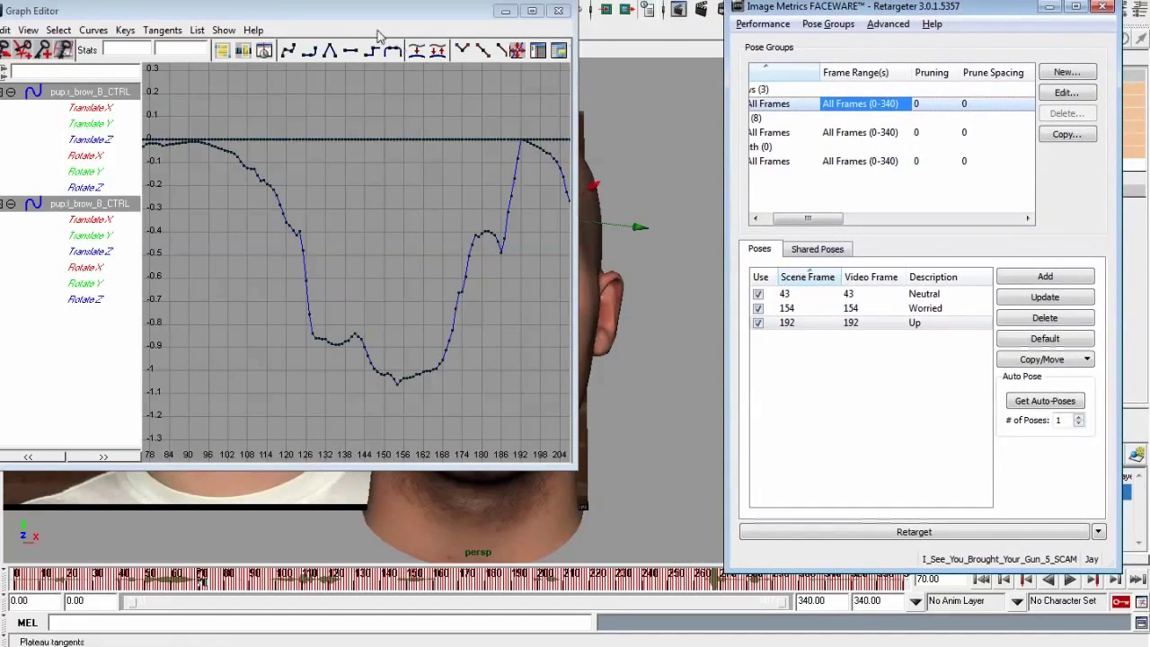
pyautogui.moveTo(386, 13); pyautogui.dragTo(481, 21)
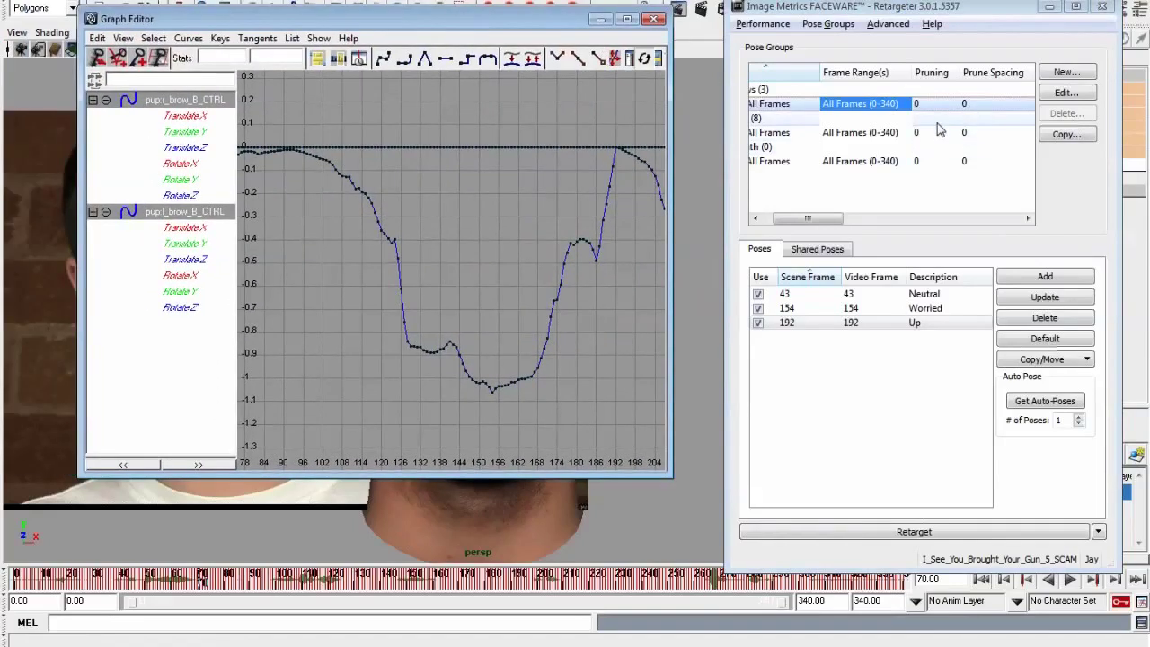
pyautogui.moveTo(815, 222)
pyautogui.mouseDown()
pyautogui.moveTo(798, 225)
pyautogui.moveTo(835, 228)
pyautogui.moveTo(825, 226)
pyautogui.mouseUp()
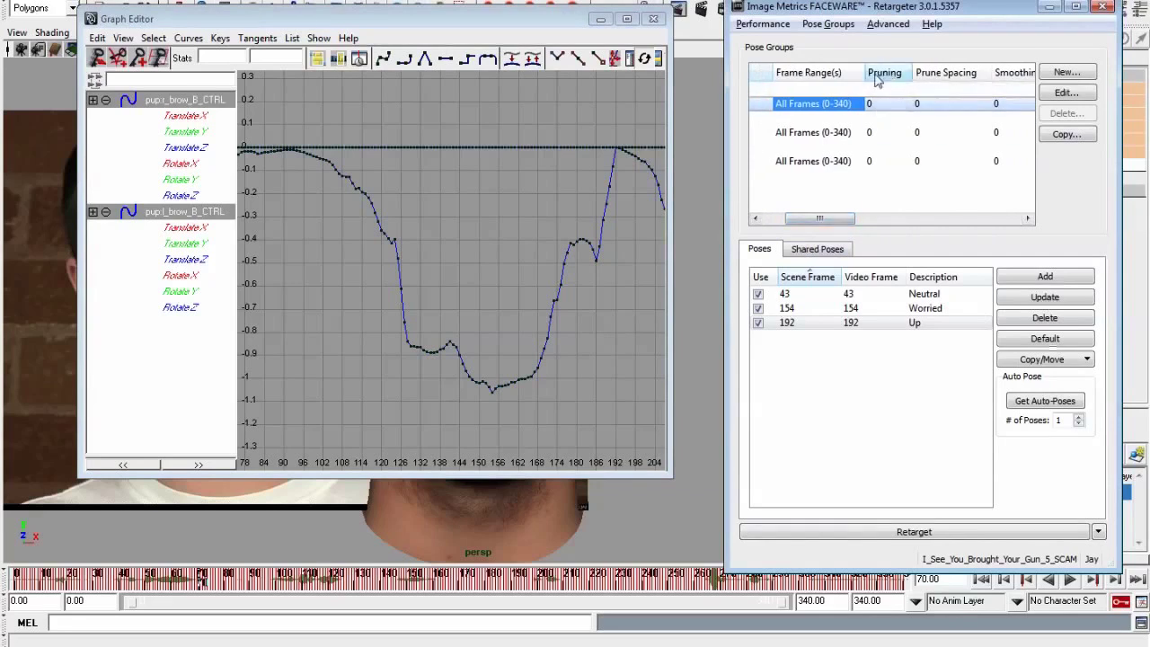
pyautogui.moveTo(822, 218); pyautogui.dragTo(829, 219)
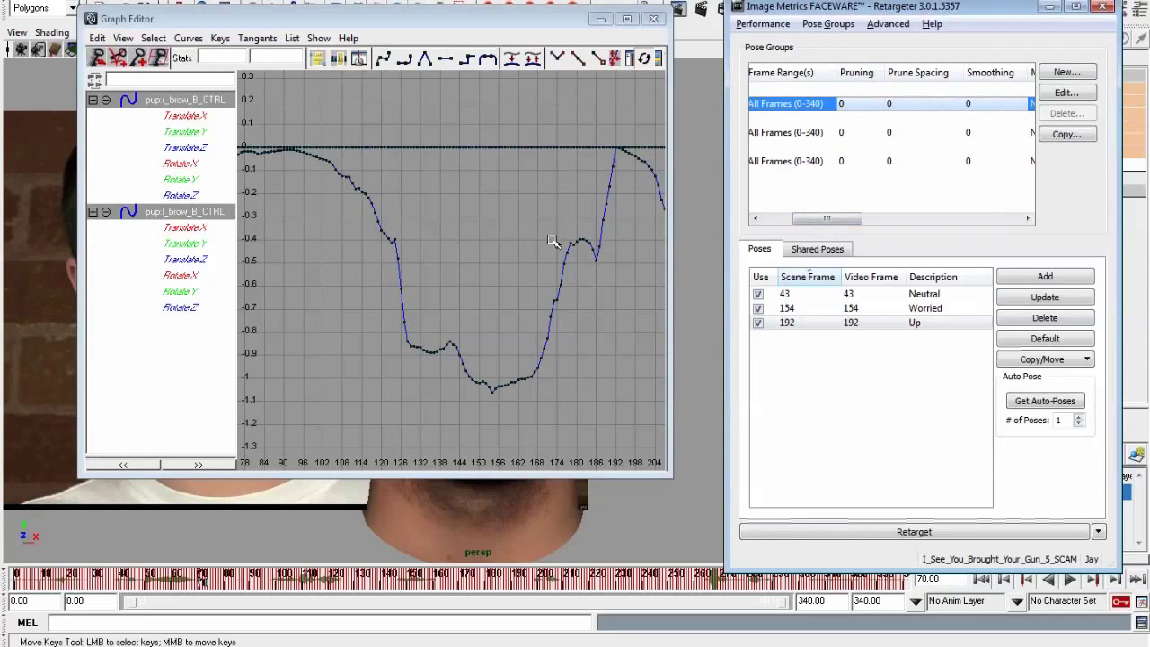
# Set the brow pose group's Pruning to 70 and retarget the animation
pyautogui.doubleClick(853, 103)
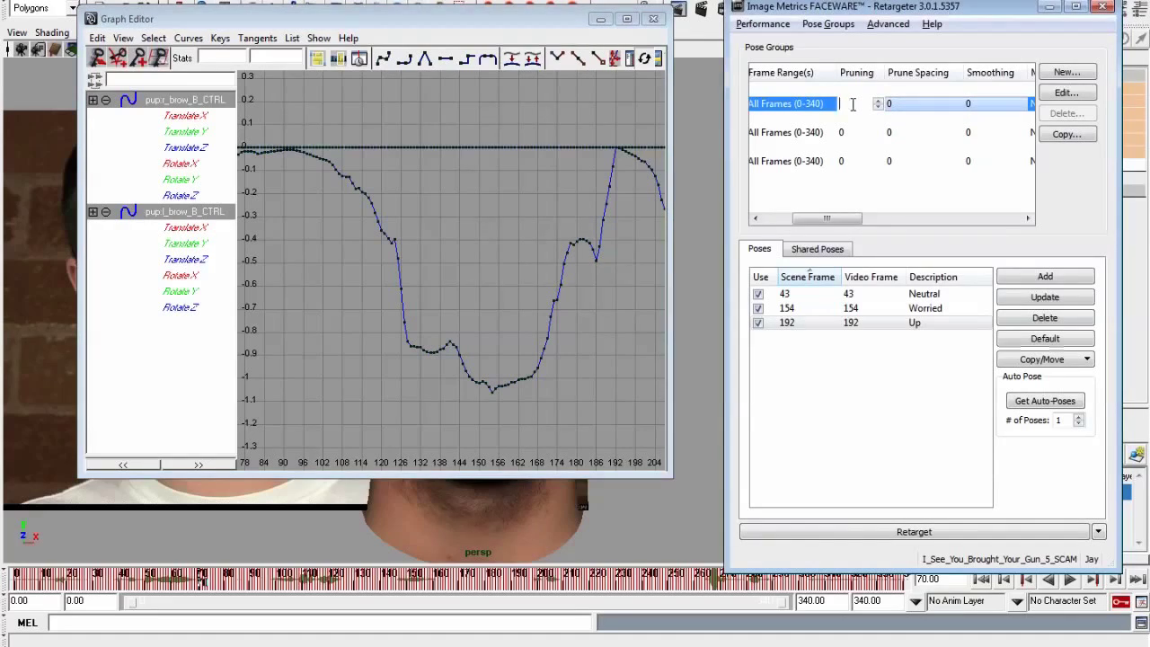
pyautogui.write('70')
pyautogui.press('Return')
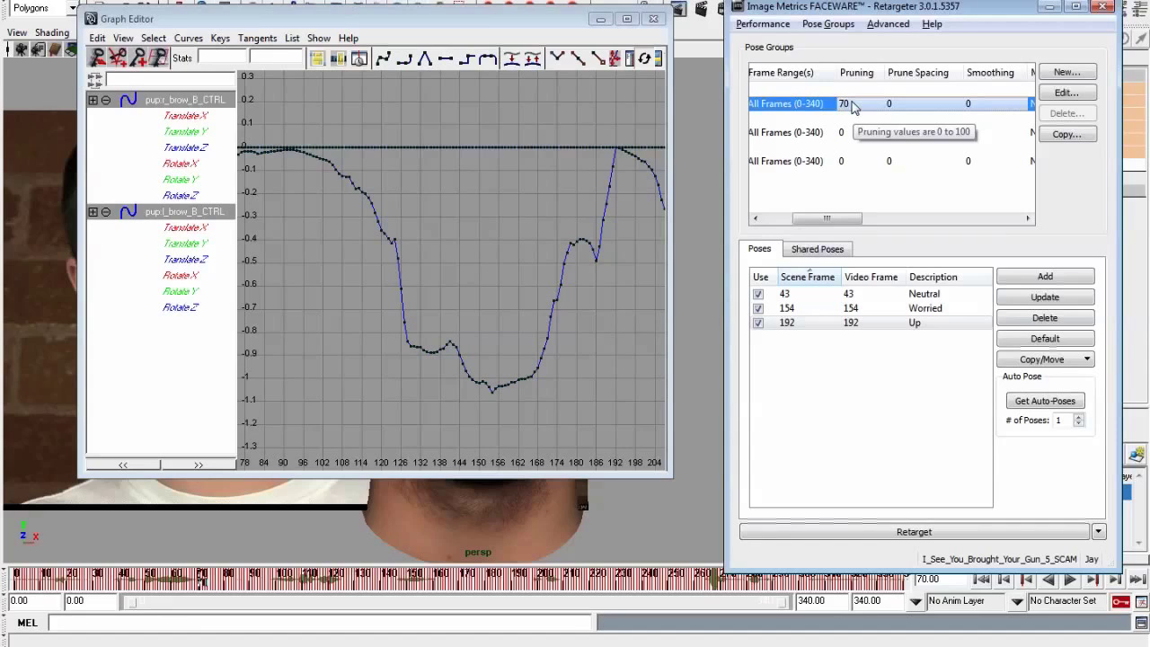
pyautogui.click(925, 533)
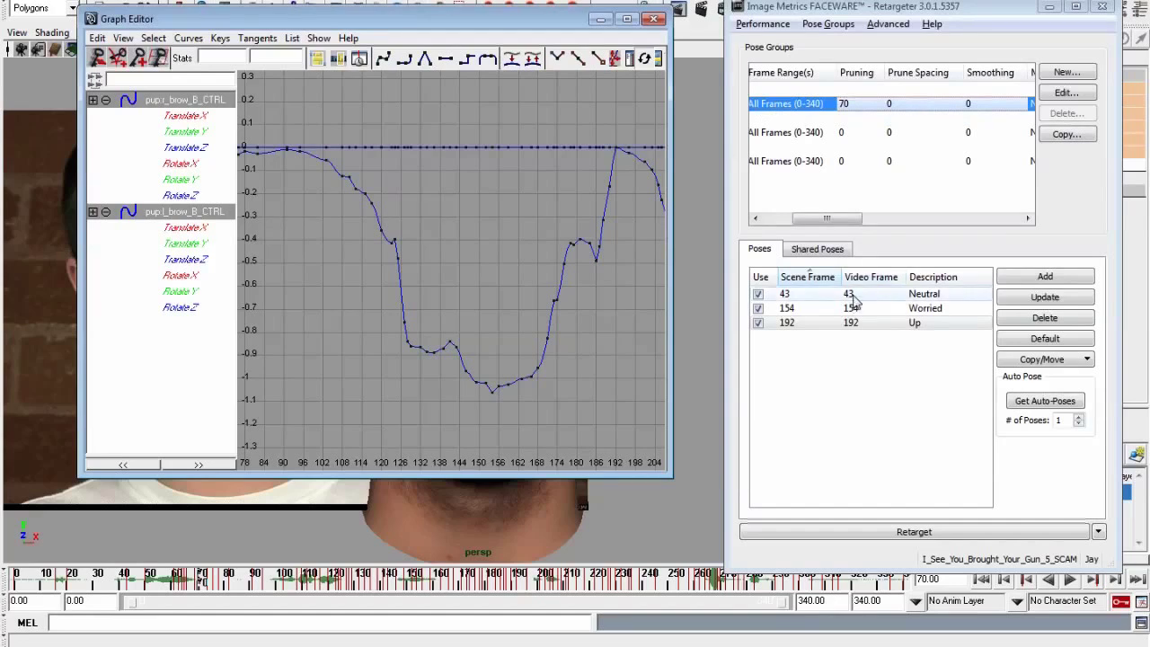
# Examine the keys on the pruned brow Translate Z curve in the Graph Editor, mainly between frames 170 and 190
pyautogui.click(787, 321)
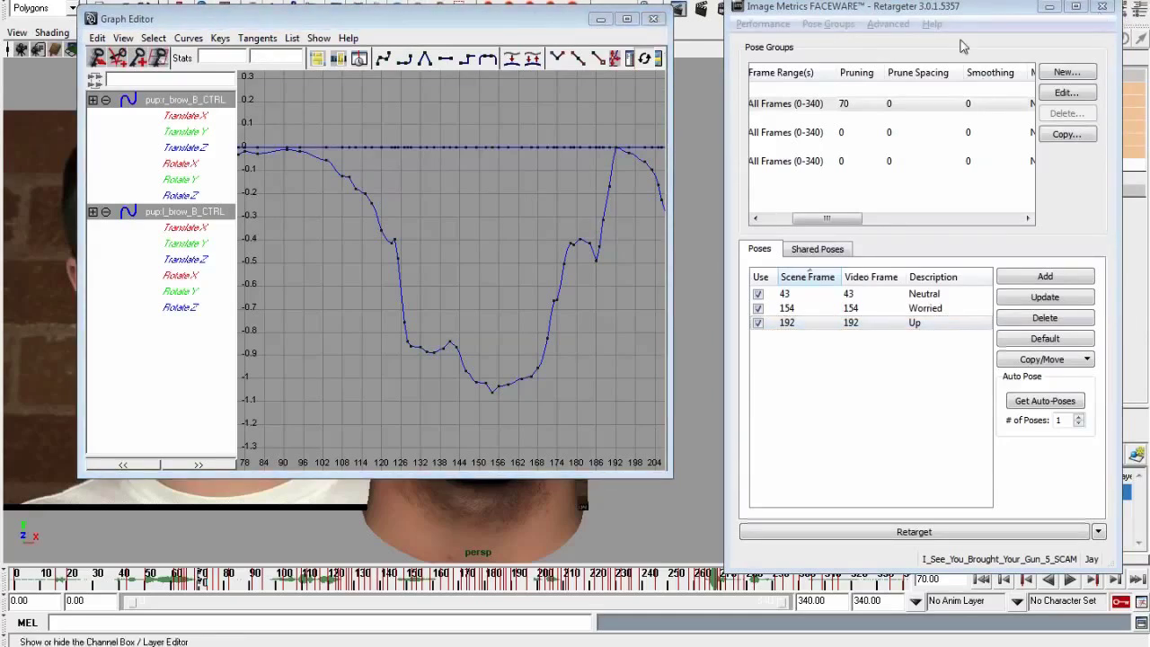
pyautogui.click(594, 240)
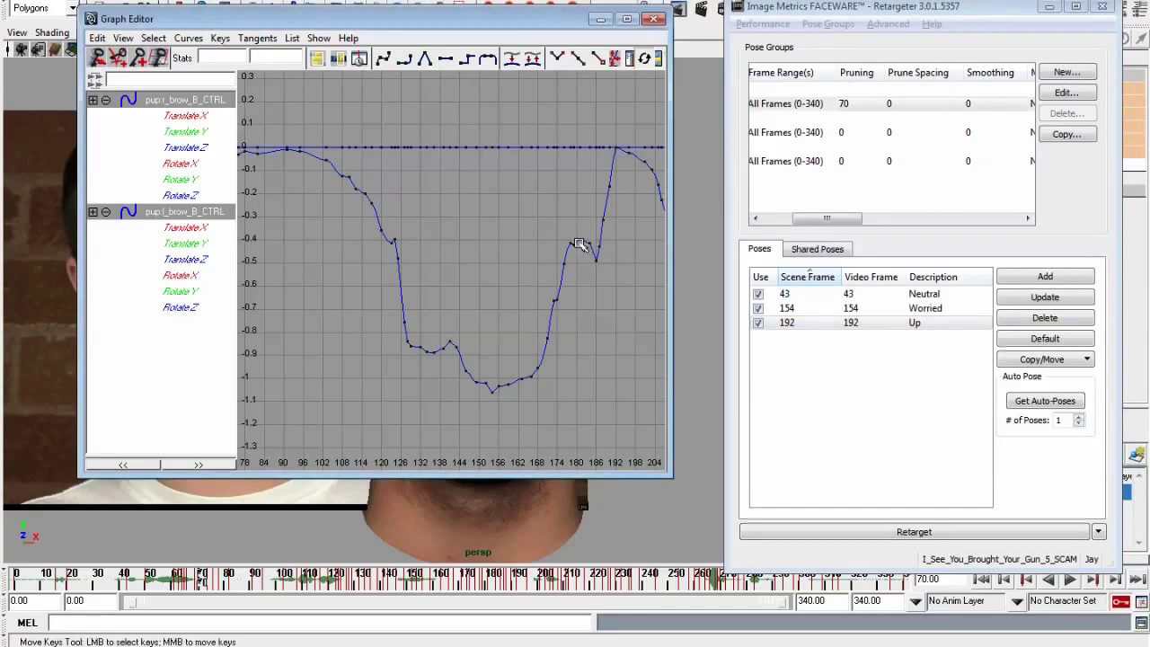
pyautogui.click(559, 300)
pyautogui.click(582, 306)
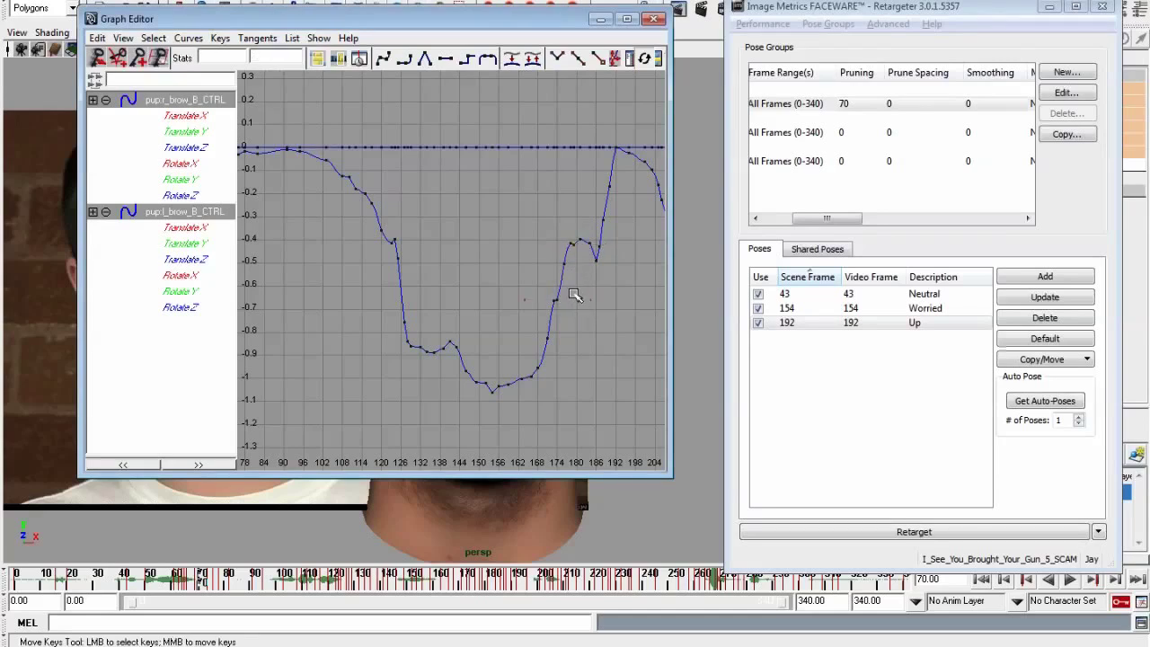
pyautogui.click(573, 244)
pyautogui.click(584, 202)
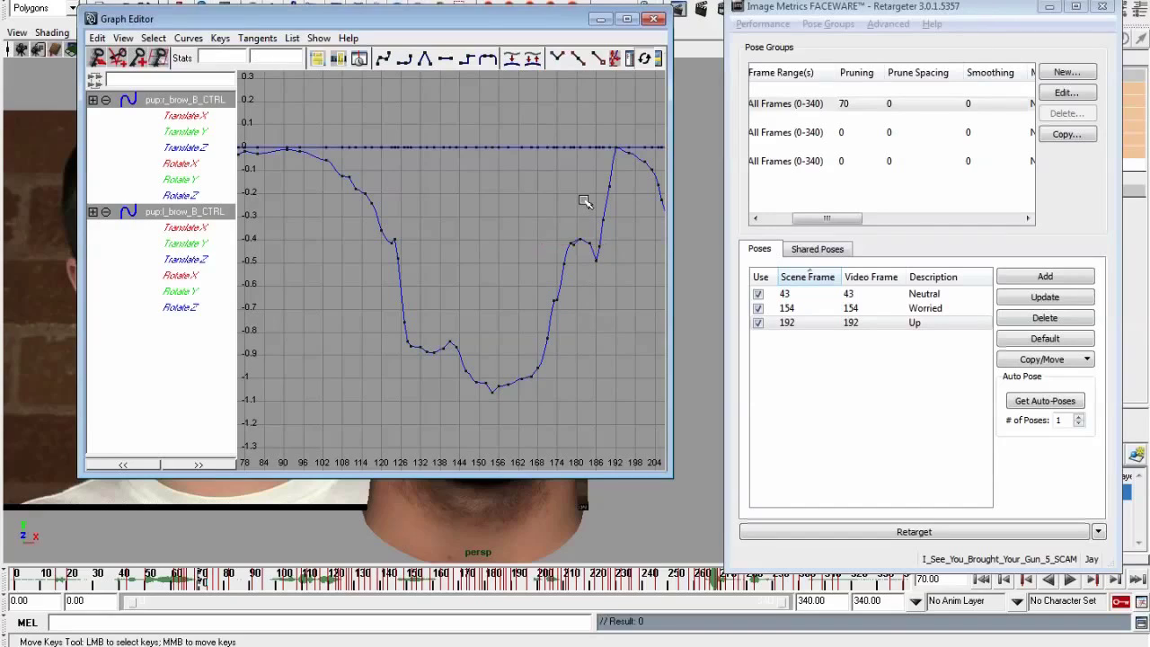
pyautogui.click(573, 243)
pyautogui.hotkey('ctrl', 'z')
pyautogui.click(576, 250)
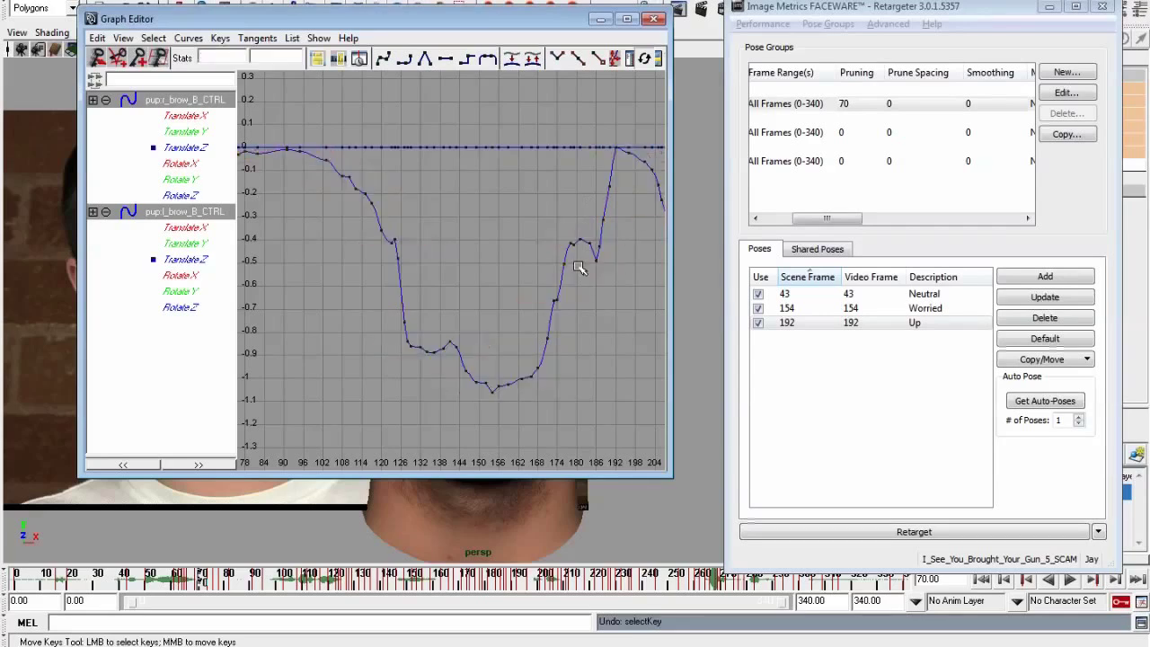
pyautogui.keyDown('alt'); pyautogui.moveTo(584, 268); pyautogui.dragTo(573, 352, button='right'); pyautogui.keyUp('alt')
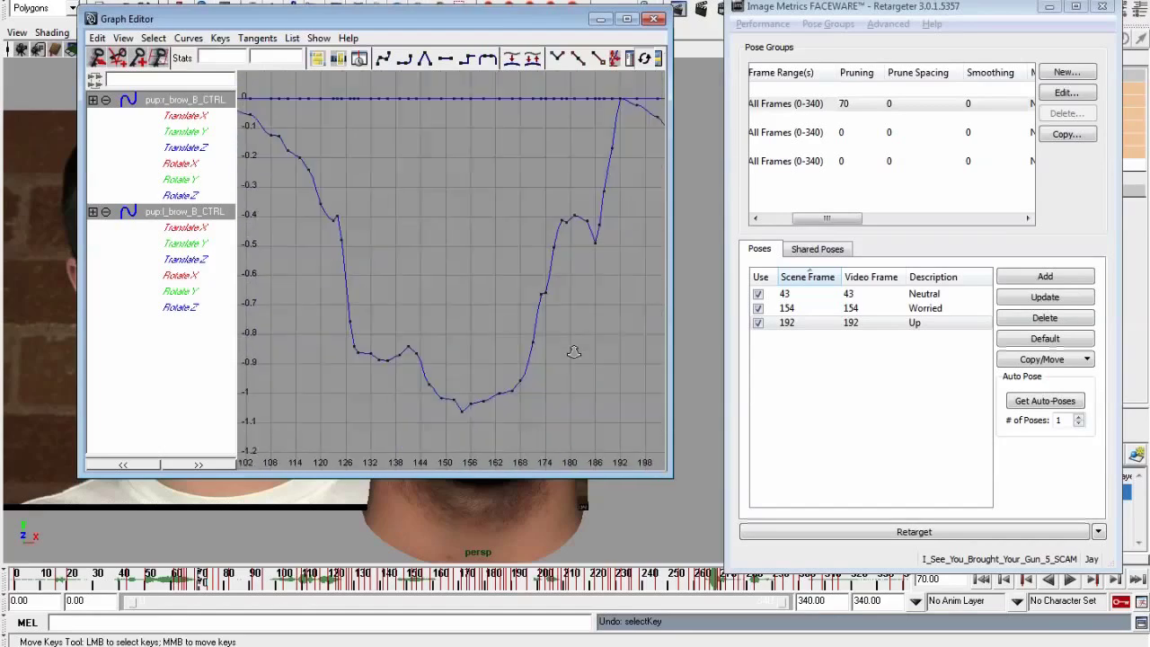
pyautogui.keyDown('alt'); pyautogui.moveTo(575, 306); pyautogui.dragTo(526, 328, button='right'); pyautogui.keyUp('alt')
pyautogui.keyDown('alt'); pyautogui.moveTo(527, 329); pyautogui.dragTo(515, 331, button='middle'); pyautogui.keyUp('alt')
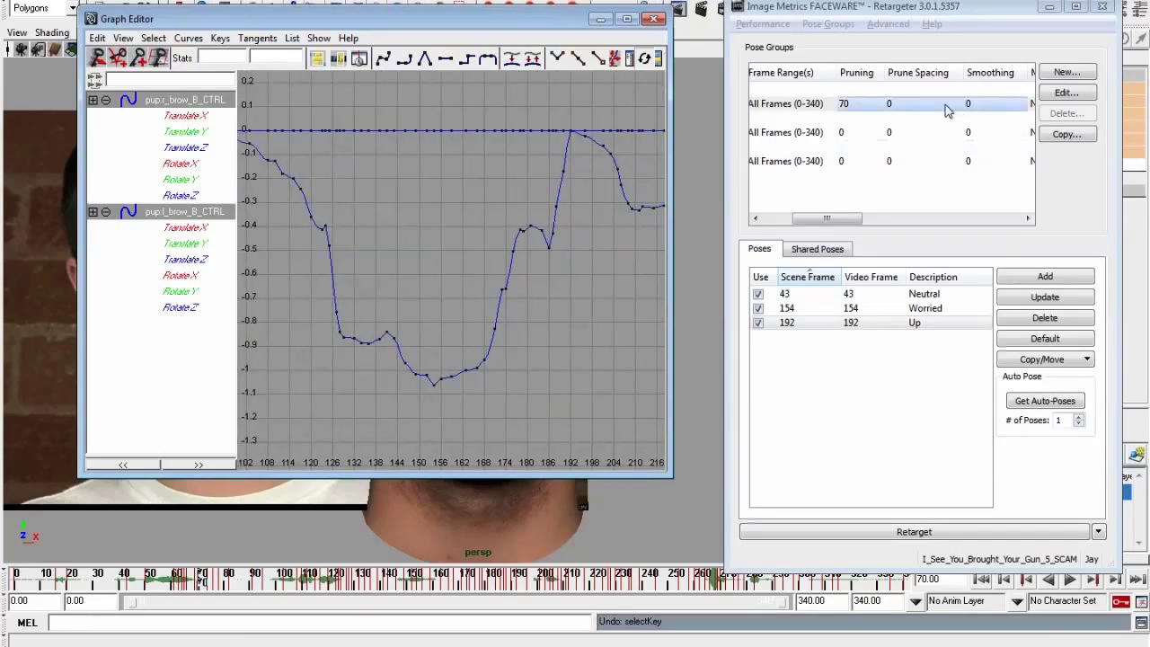
# Set the brow pose group's Pruning to 99 and retarget the animation
pyautogui.click(865, 104)
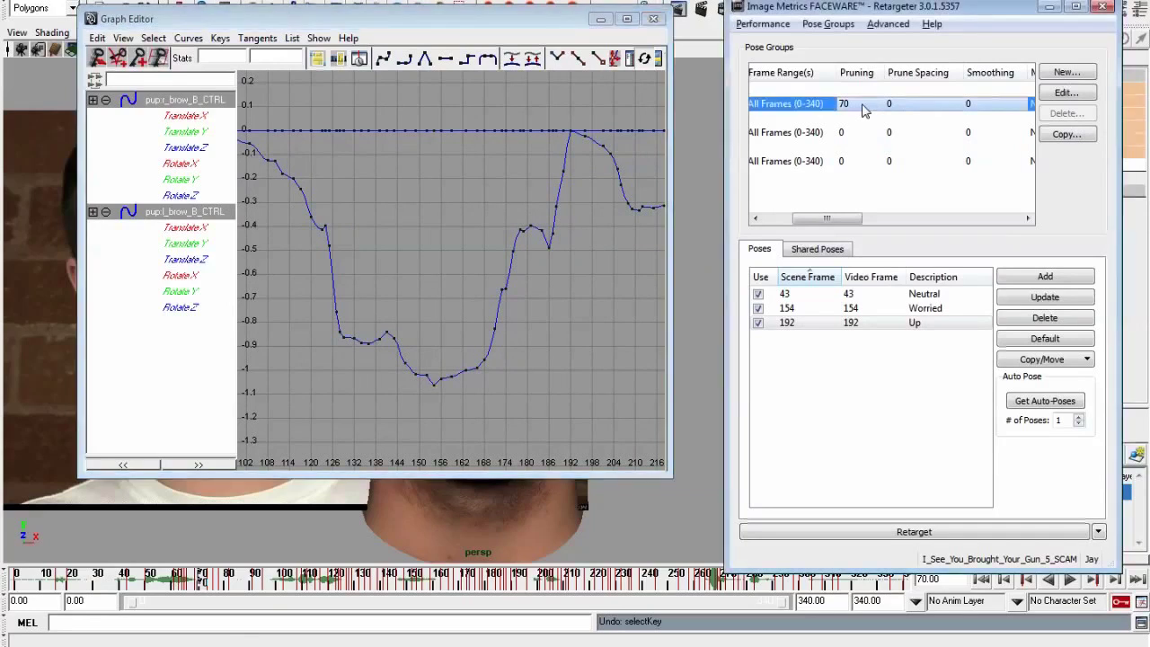
pyautogui.click(889, 25)
pyautogui.click(894, 30)
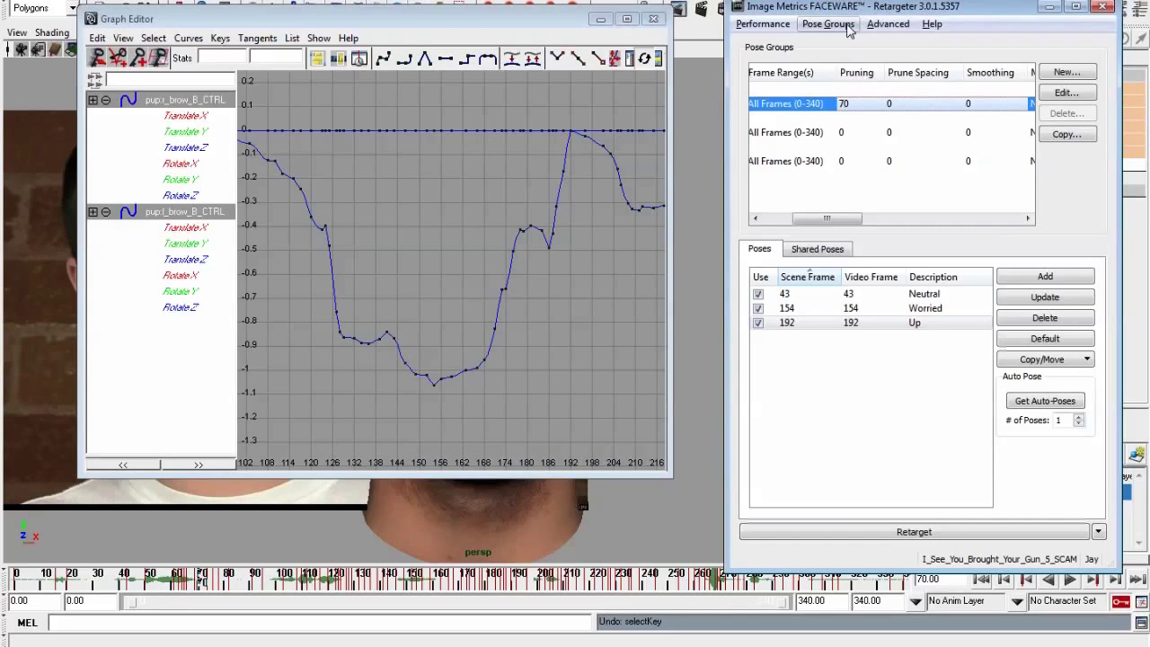
pyautogui.click(855, 103)
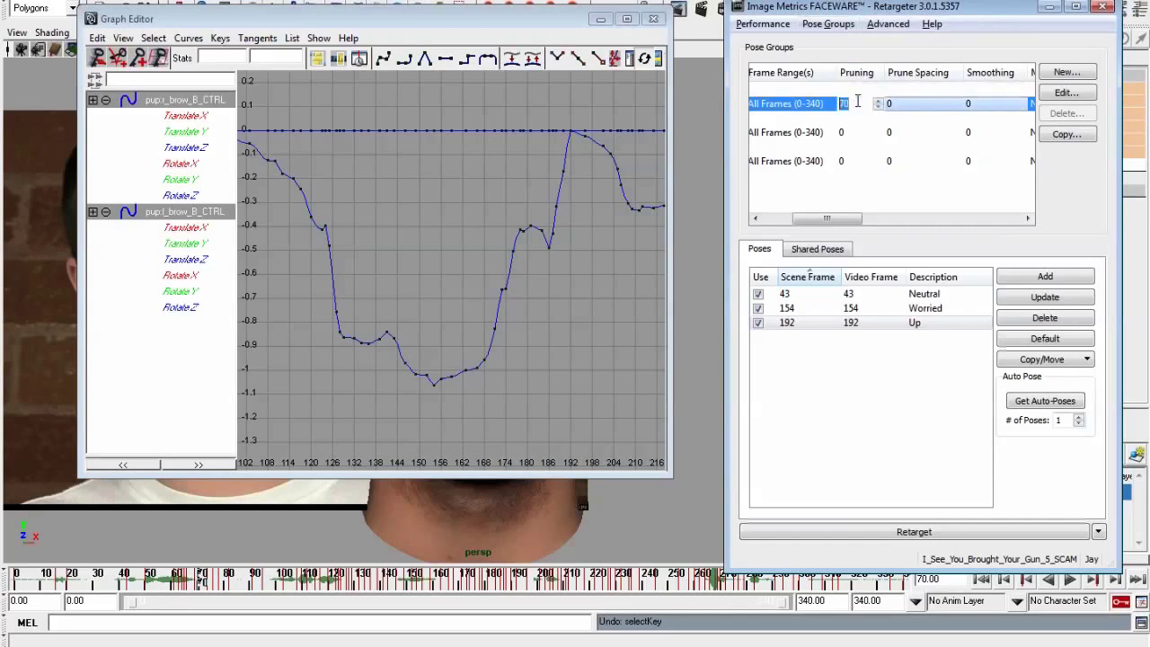
pyautogui.write('99')
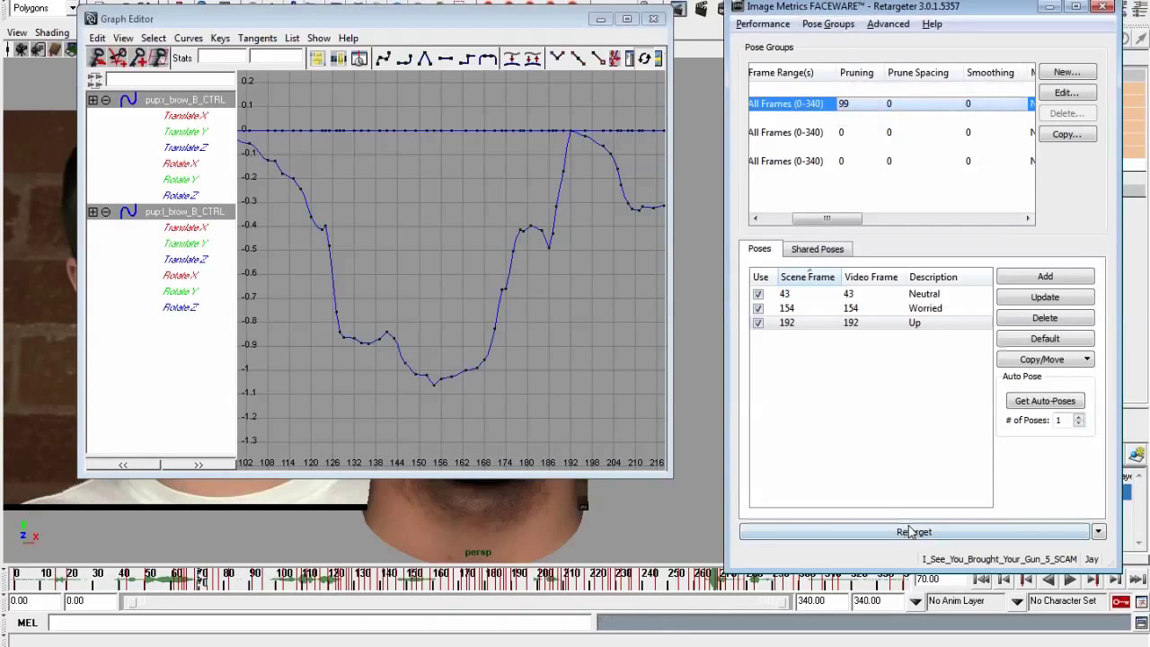
pyautogui.click(901, 531)
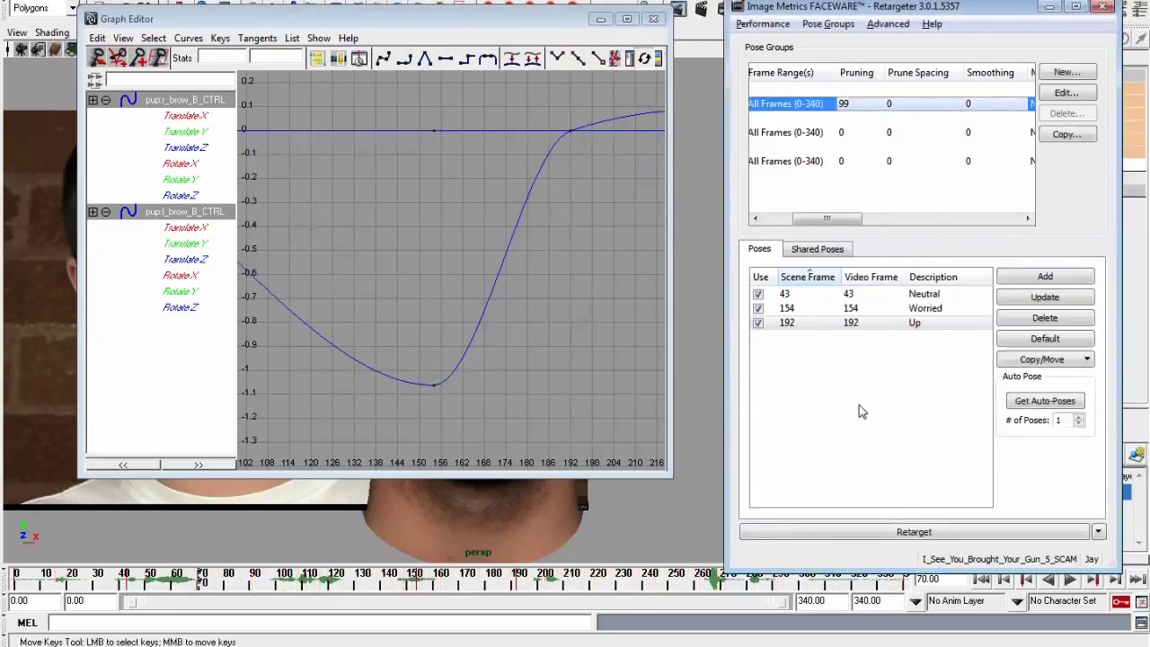
# Set the brow pose group's Pruning to 50 and retarget the animation
pyautogui.click(856, 103)
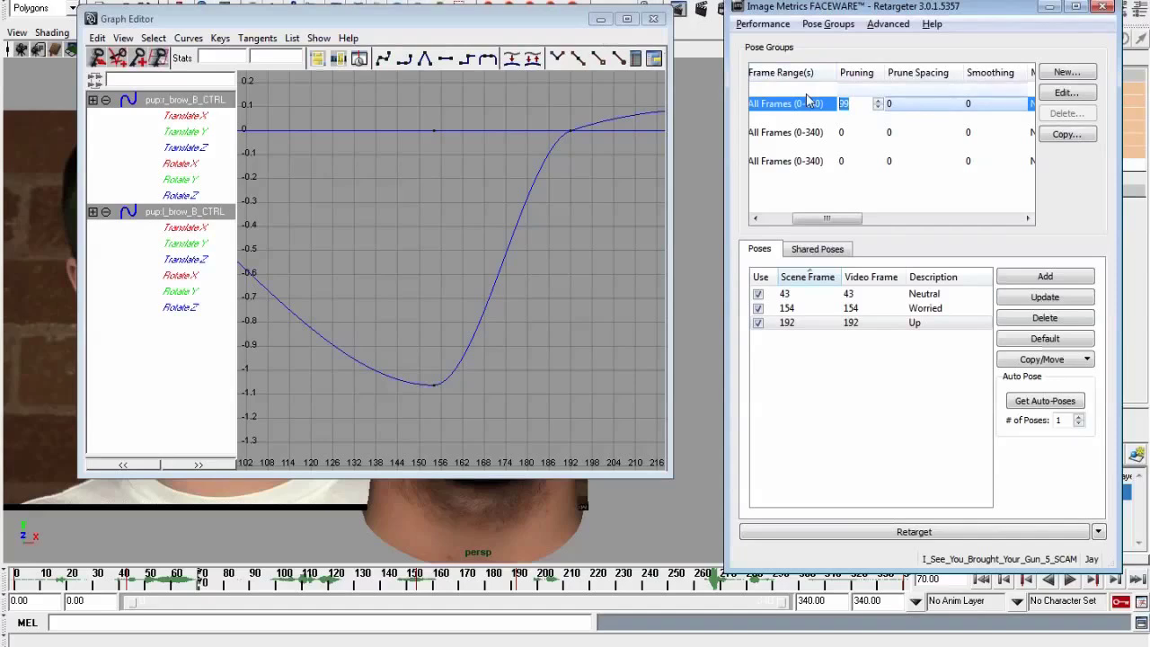
pyautogui.write('50')
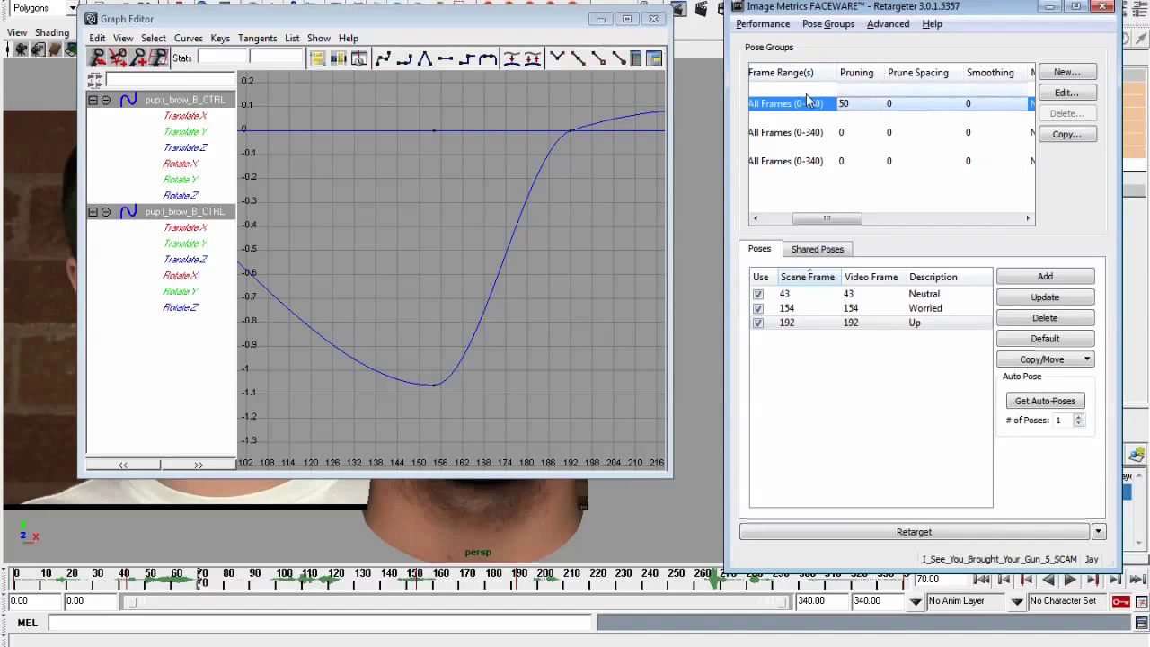
pyautogui.press('Return')
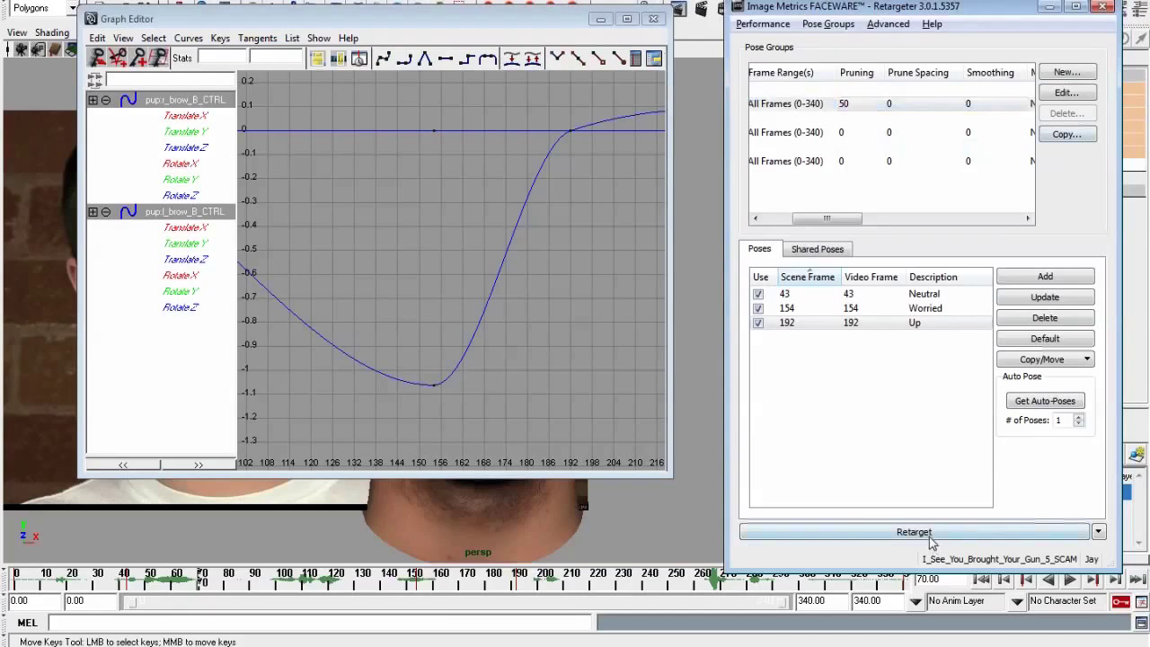
pyautogui.click(931, 537)
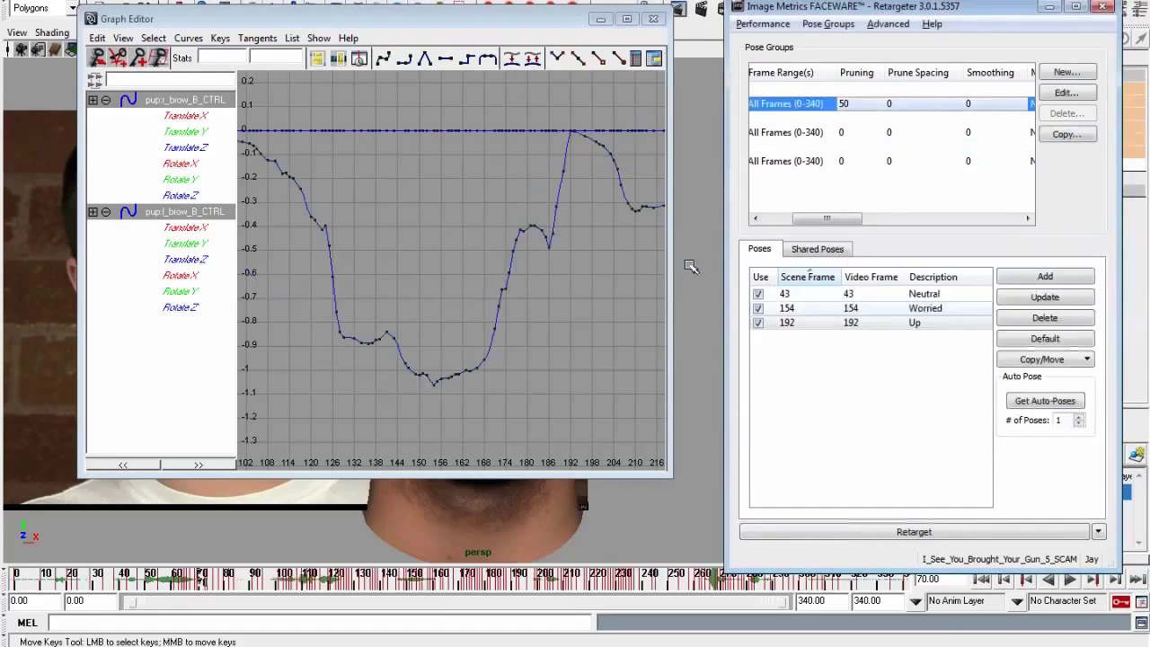
# Examine the key density along the retargeted brow curve in the Graph Editor, roughly from frame 114 to 210
pyautogui.click(584, 320)
pyautogui.scroll(-3, 559, 322)
pyautogui.scroll(4, 539, 323)
pyautogui.keyDown('alt'); pyautogui.moveTo(546, 305); pyautogui.dragTo(499, 355, button='right'); pyautogui.keyUp('alt')
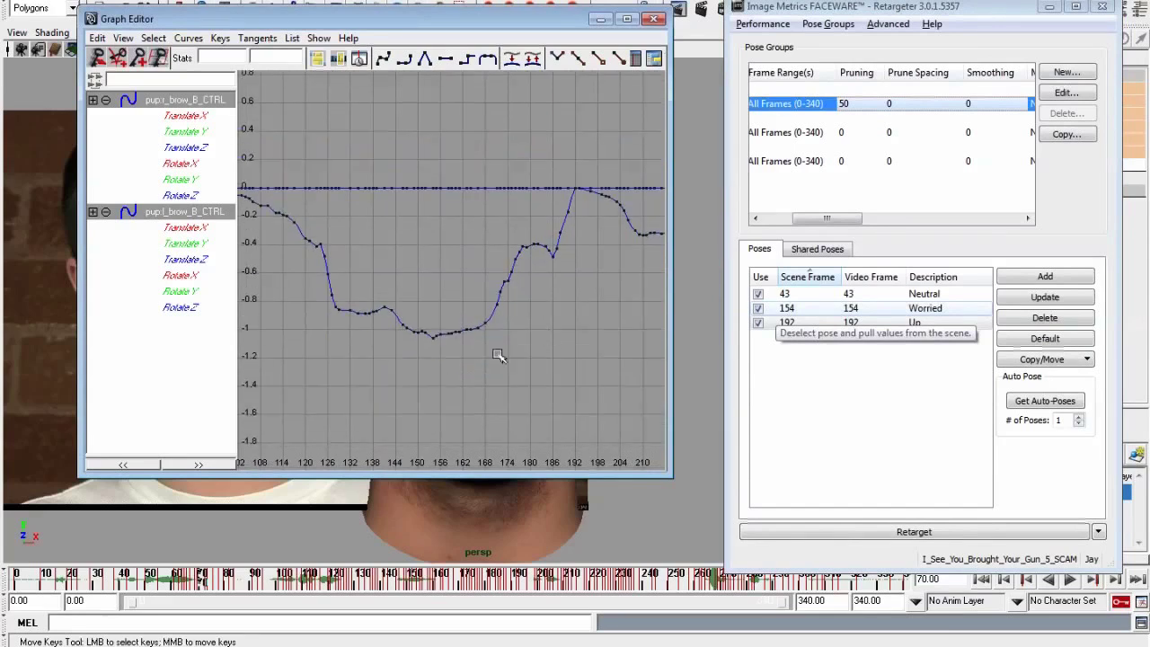
pyautogui.keyDown('alt'); pyautogui.moveTo(499, 355); pyautogui.dragTo(512, 392, button='middle'); pyautogui.keyUp('alt')
pyautogui.keyDown('alt'); pyautogui.moveTo(466, 294); pyautogui.dragTo(513, 360, button='right'); pyautogui.keyUp('alt')
pyautogui.keyDown('alt'); pyautogui.moveTo(513, 359); pyautogui.dragTo(482, 290, button='middle'); pyautogui.keyUp('alt')
pyautogui.moveTo(545, 163); pyautogui.dragTo(569, 153, button='middle')
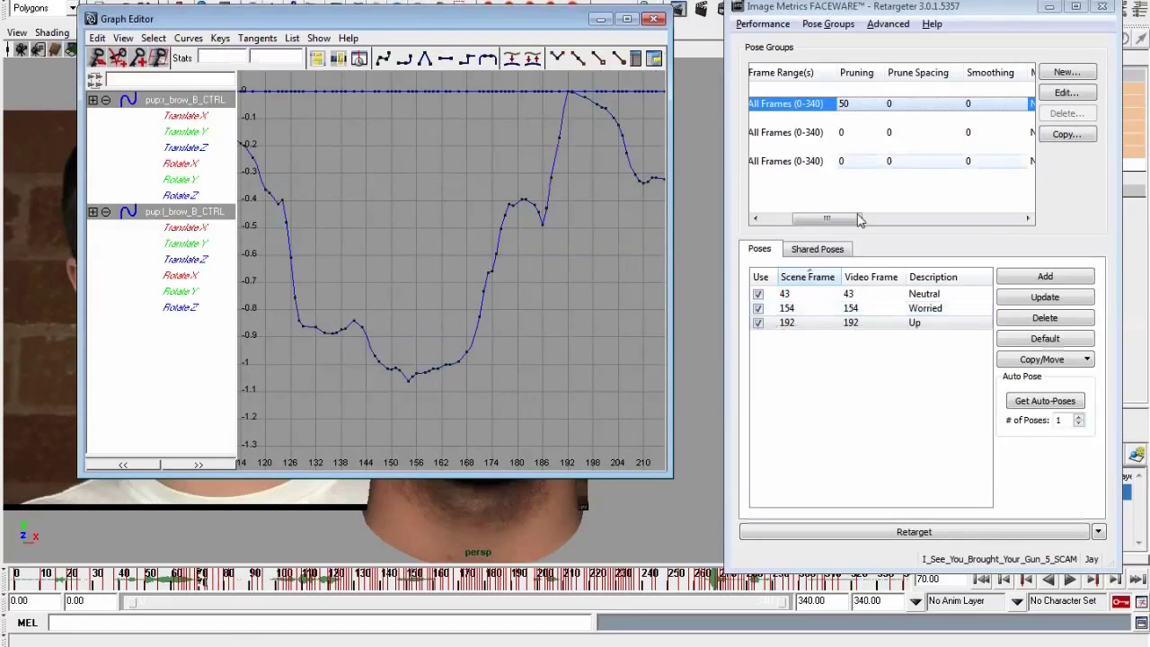
# Set the brow pose group's Prune Spacing to 1 and retarget the animation
pyautogui.moveTo(860, 220); pyautogui.dragTo(882, 220)
pyautogui.click(835, 106)
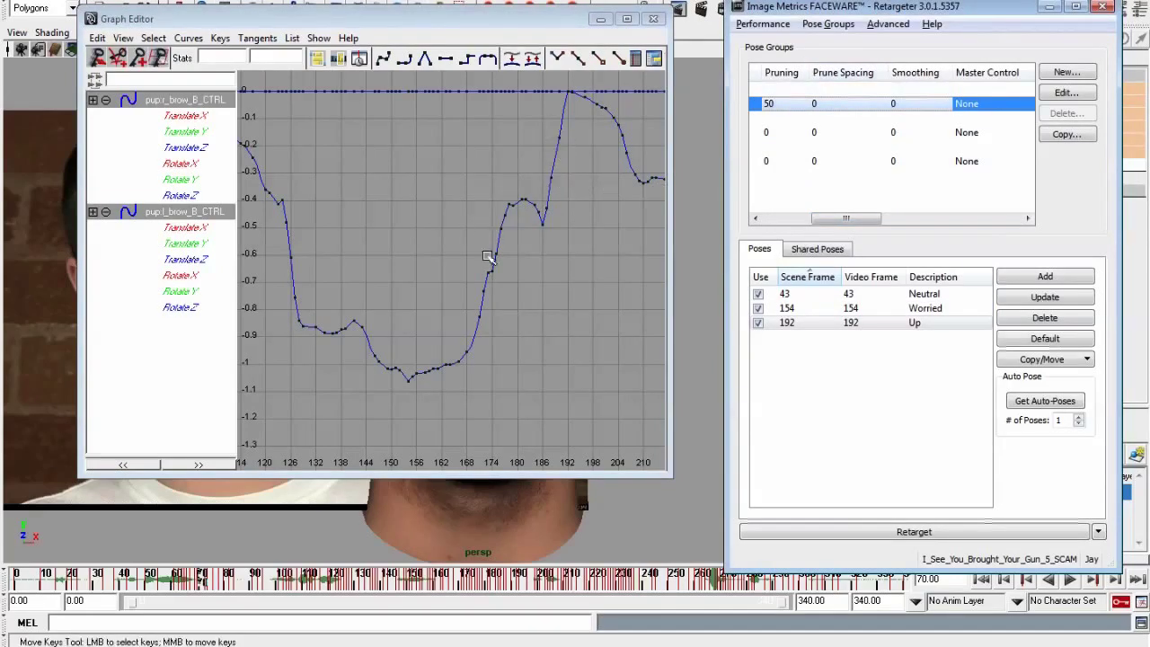
pyautogui.click(845, 106)
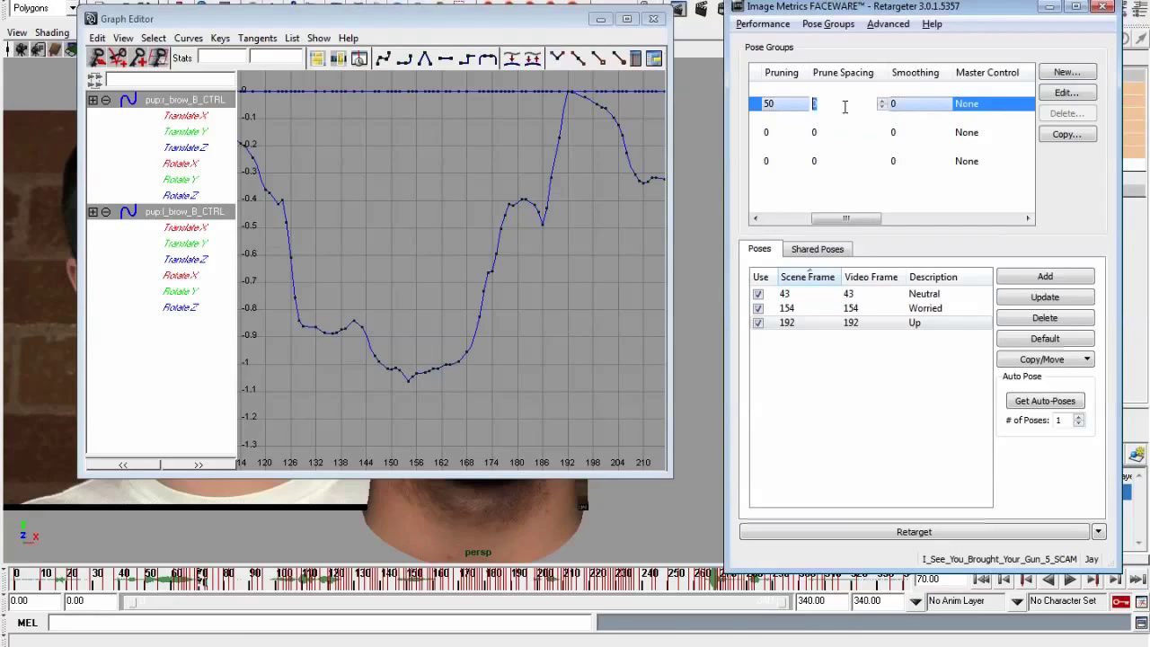
pyautogui.write('1')
pyautogui.press('Return')
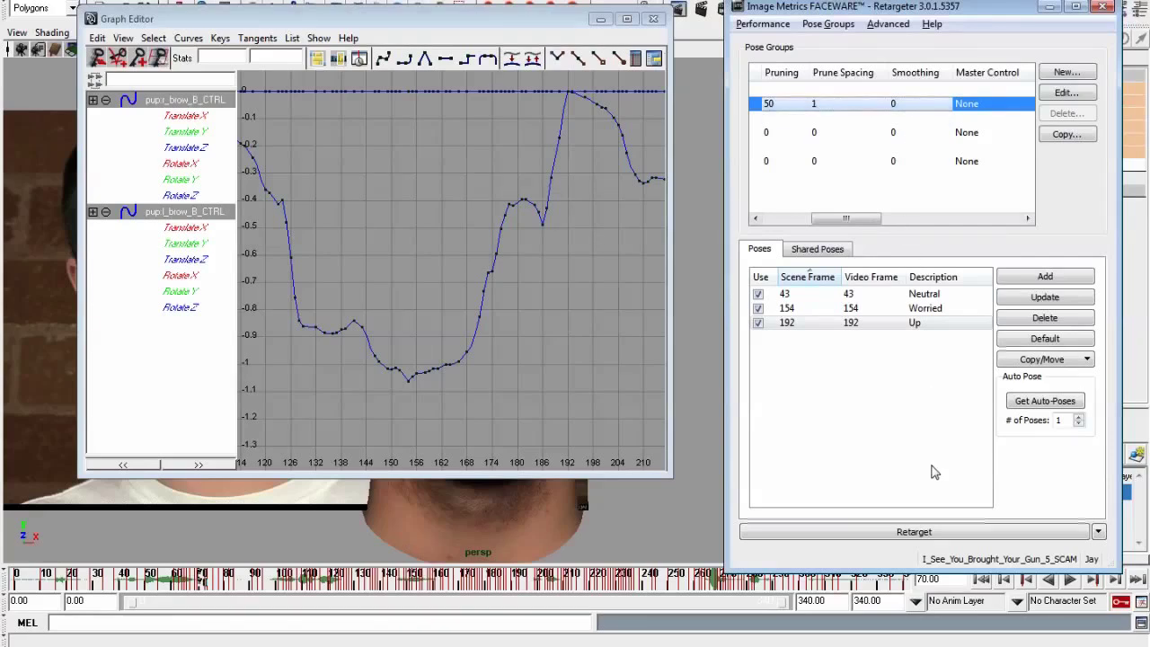
pyautogui.click(930, 532)
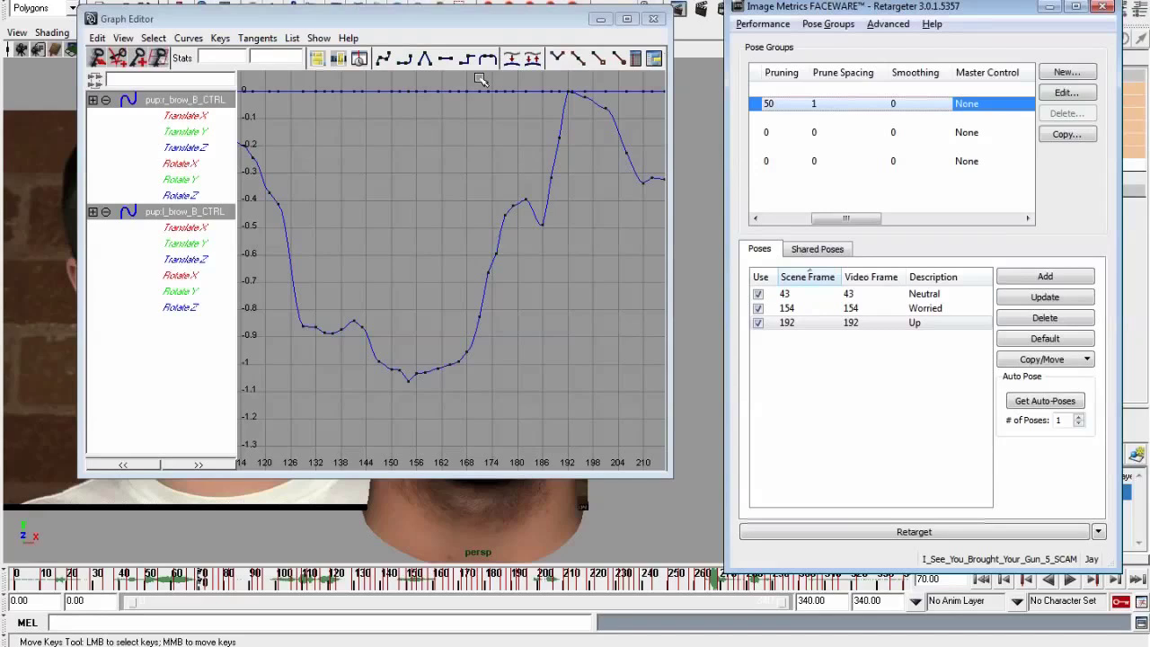
# Raise the brow pose group's Prune Spacing to 3 and retarget the animation
pyautogui.click(847, 104)
pyautogui.write('3')
pyautogui.press('Return')
pyautogui.click(926, 534)
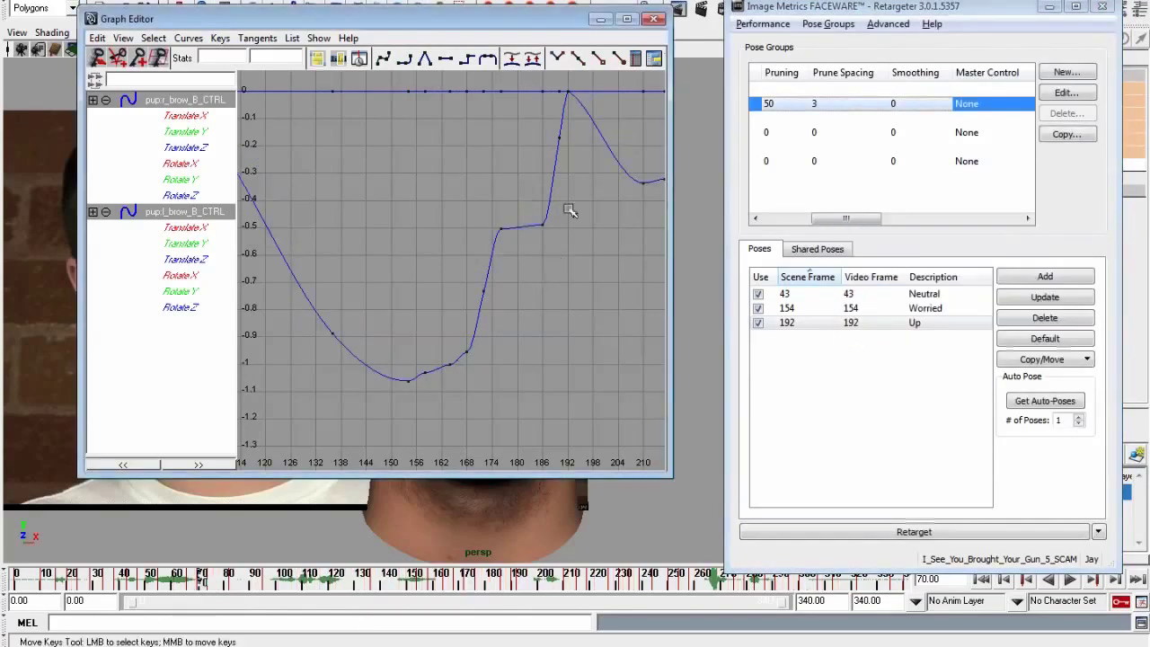
# Return the brow pose group's Prune Spacing to 1 and retarget the animation again
pyautogui.click(821, 103)
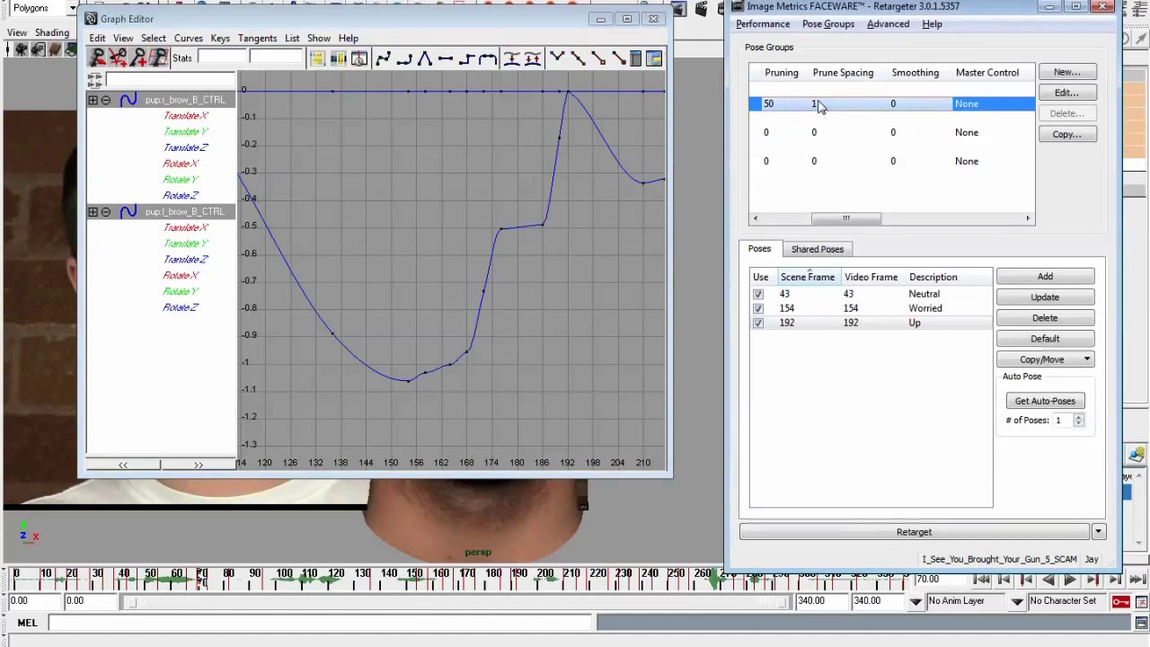
pyautogui.press('Return')
pyautogui.click(916, 532)
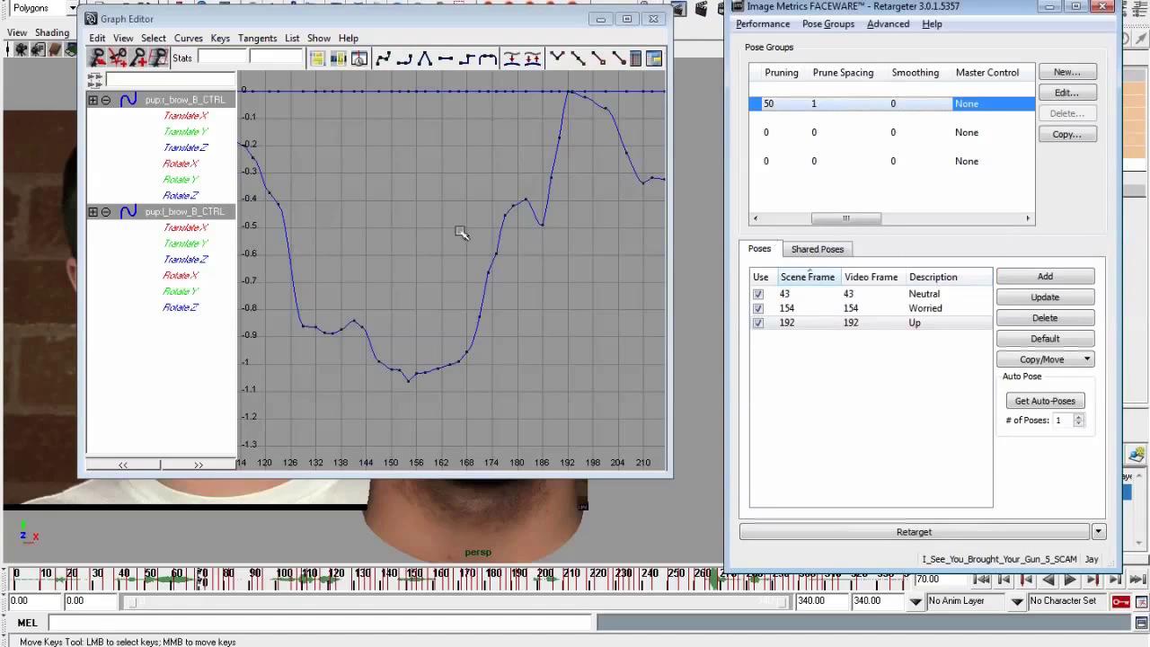
# Minimize the Graph Editor, show the rig's control curves in the viewport and select the large control spanning both brows
pyautogui.click(906, 102)
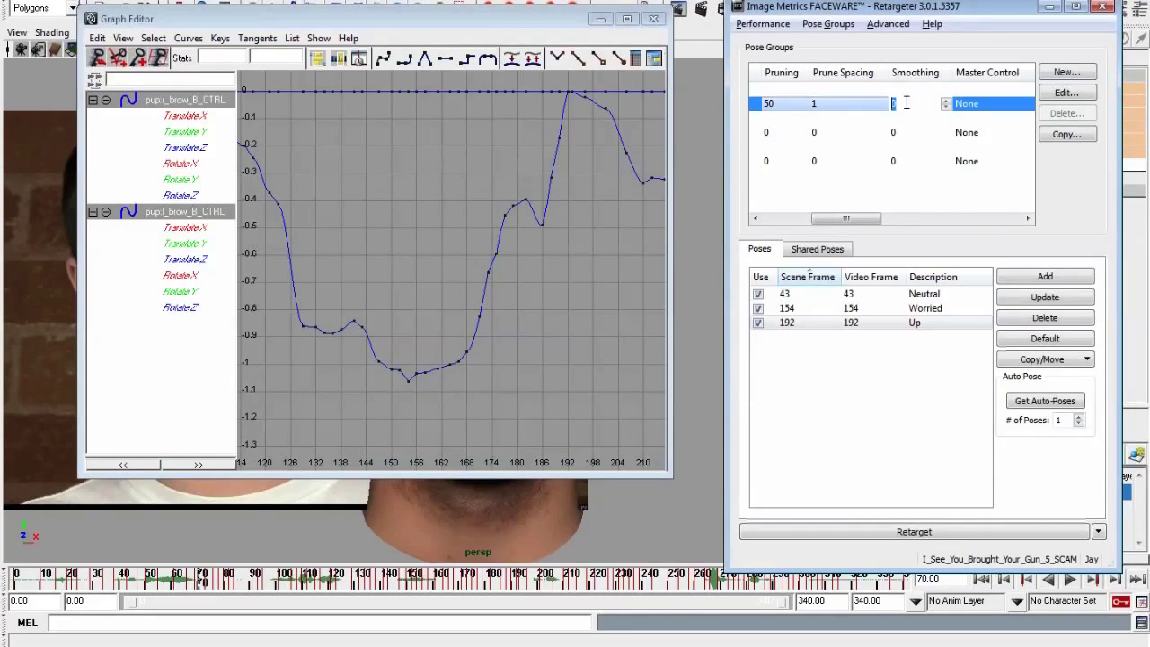
pyautogui.click(600, 18)
pyautogui.click(133, 33)
pyautogui.click(152, 117)
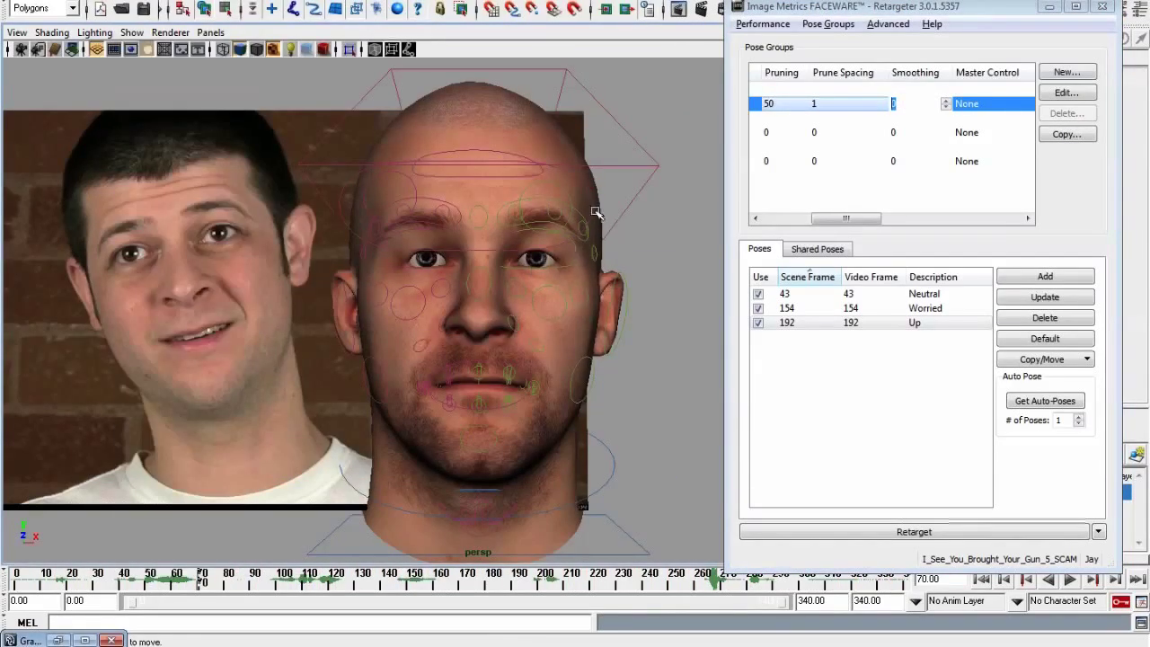
pyautogui.click(595, 212)
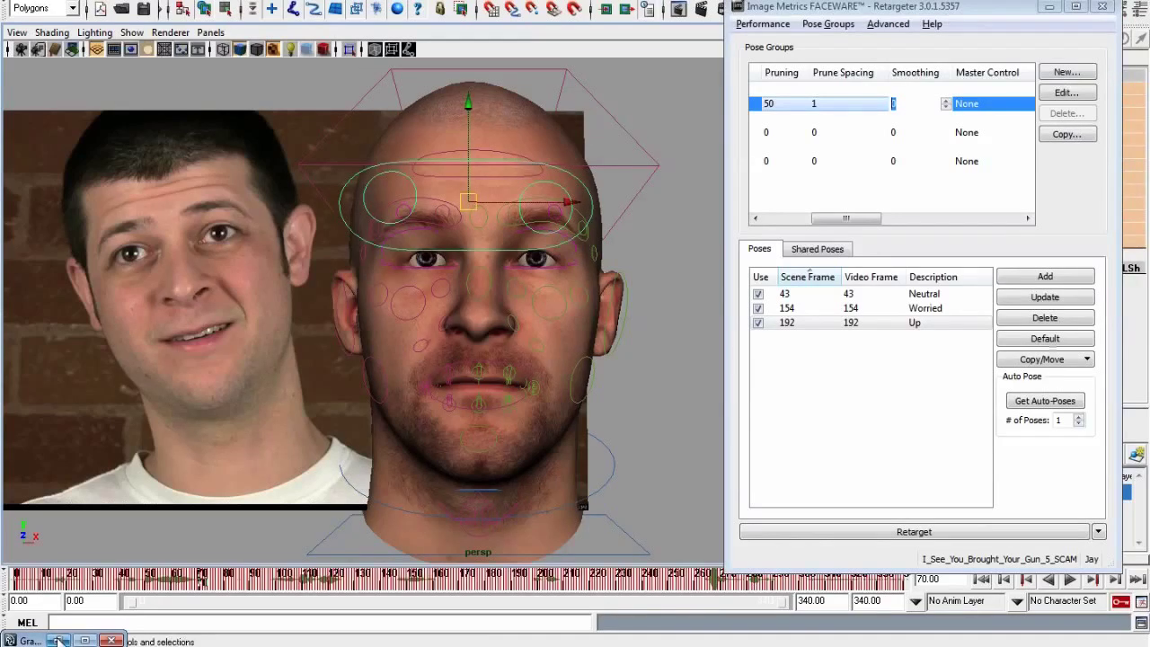
# Restore the Graph Editor and examine the eye control's curves between about frames 226 and 254
pyautogui.click(56, 640)
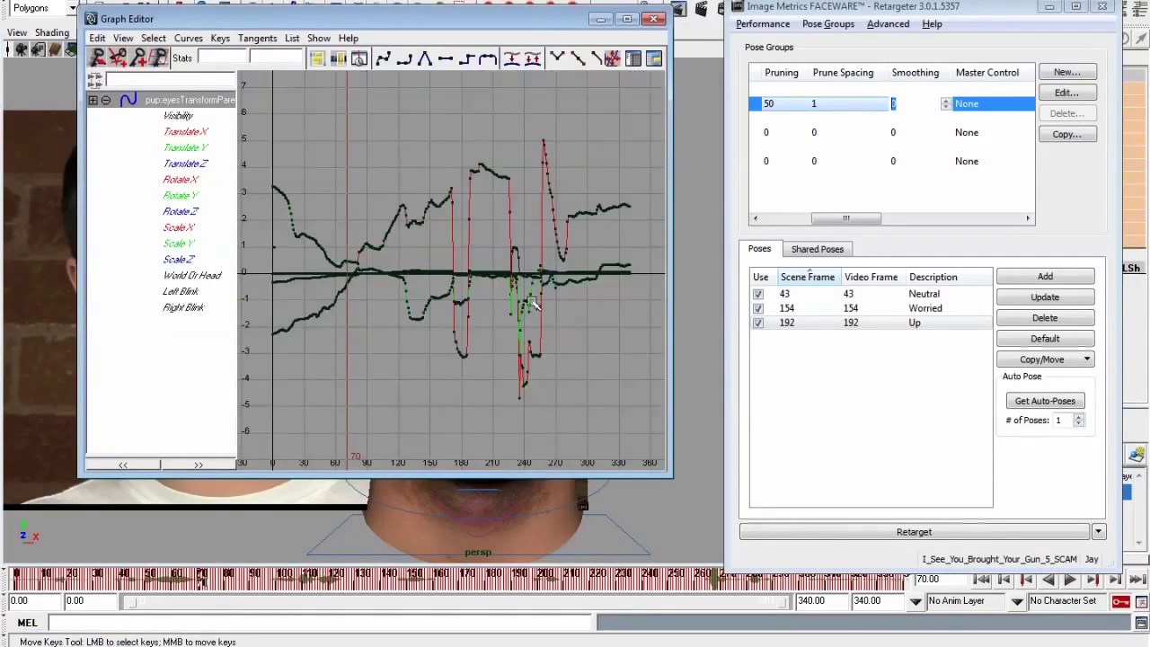
pyautogui.keyDown('alt'); pyautogui.moveTo(486, 323); pyautogui.dragTo(493, 324, button='right'); pyautogui.keyUp('alt')
pyautogui.keyDown('alt'); pyautogui.moveTo(479, 337); pyautogui.dragTo(587, 298, button='middle'); pyautogui.keyUp('alt')
pyautogui.keyDown('alt'); pyautogui.moveTo(539, 304); pyautogui.dragTo(480, 290, button='right'); pyautogui.keyUp('alt')
pyautogui.keyDown('alt'); pyautogui.moveTo(480, 291); pyautogui.dragTo(544, 328, button='middle'); pyautogui.keyUp('alt')
pyautogui.keyDown('alt'); pyautogui.moveTo(545, 329); pyautogui.dragTo(575, 325, button='right'); pyautogui.keyUp('alt')
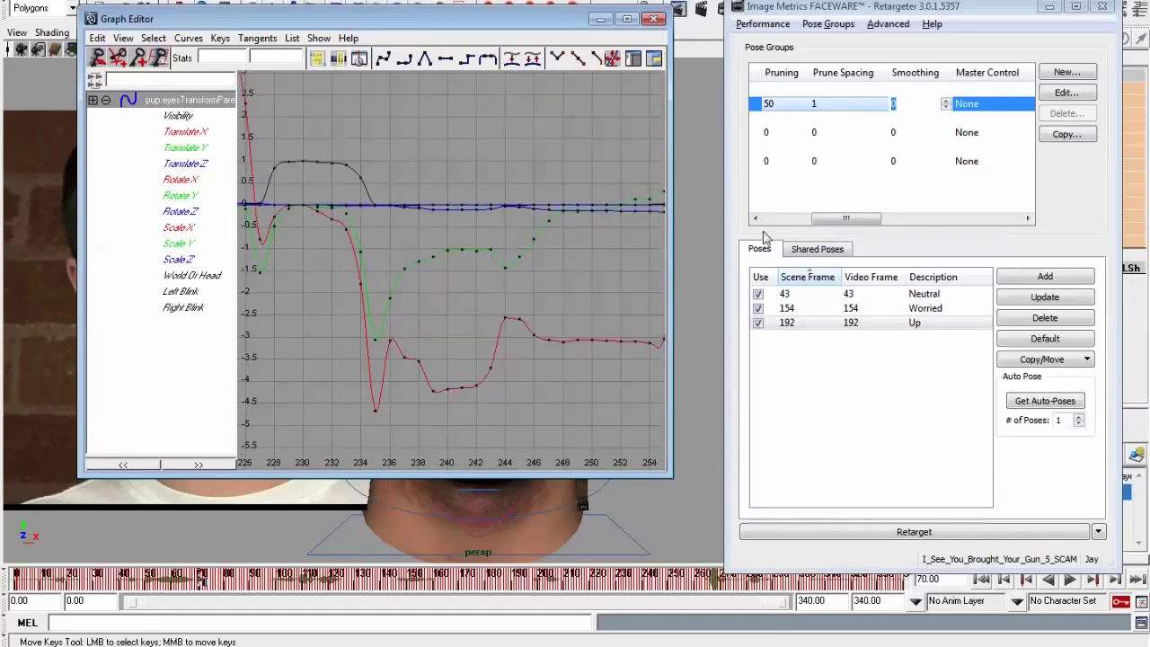
# Set the eyes pose group's Smoothing to 50 and retarget the animation
pyautogui.moveTo(850, 219)
pyautogui.mouseDown()
pyautogui.moveTo(802, 223)
pyautogui.moveTo(860, 223)
pyautogui.mouseUp()
pyautogui.click(804, 132)
pyautogui.click(861, 133)
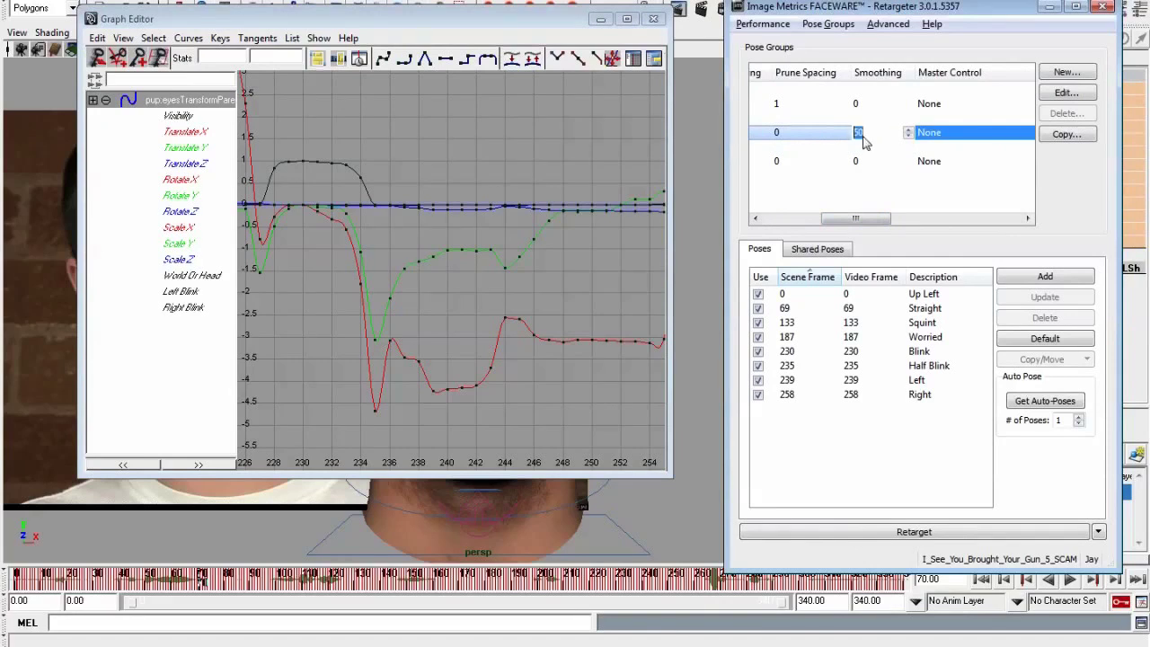
pyautogui.click(916, 534)
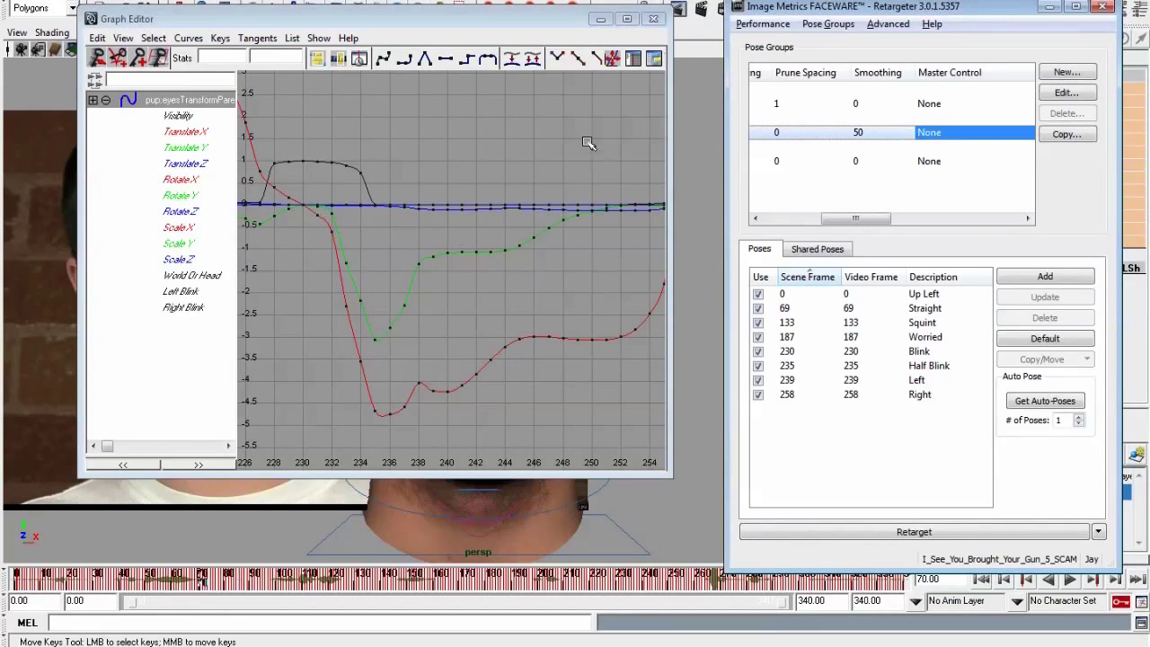
pyautogui.moveTo(539, 18); pyautogui.dragTo(556, 31)
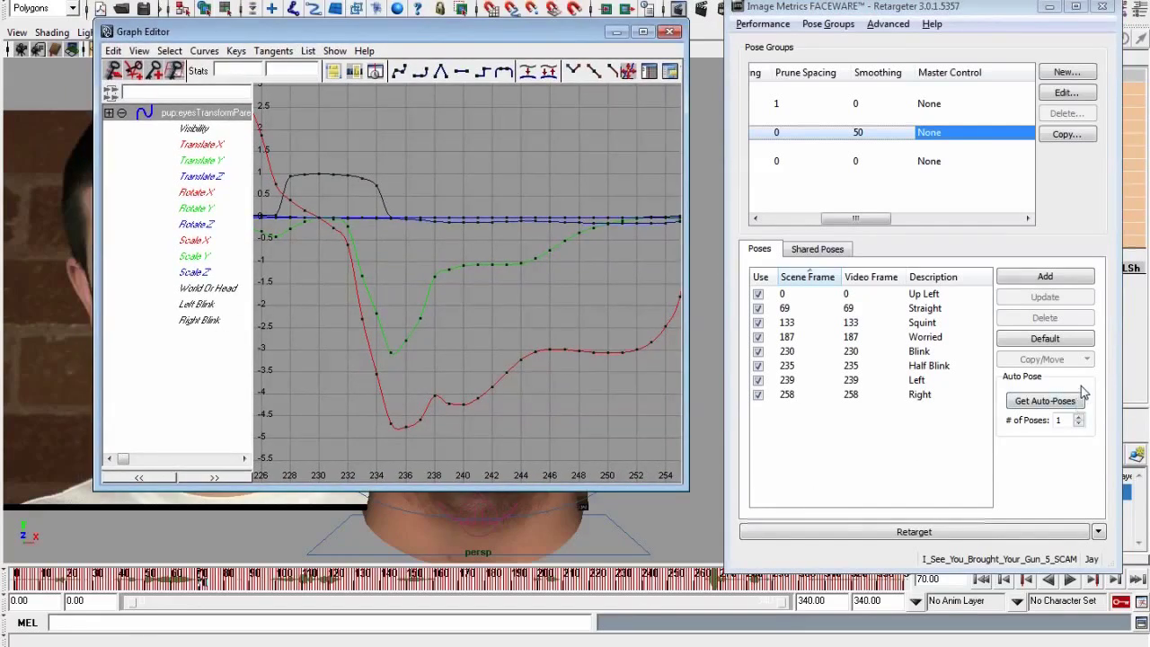
# Set the eyes pose group's Pruning to 50
pyautogui.click(1139, 276)
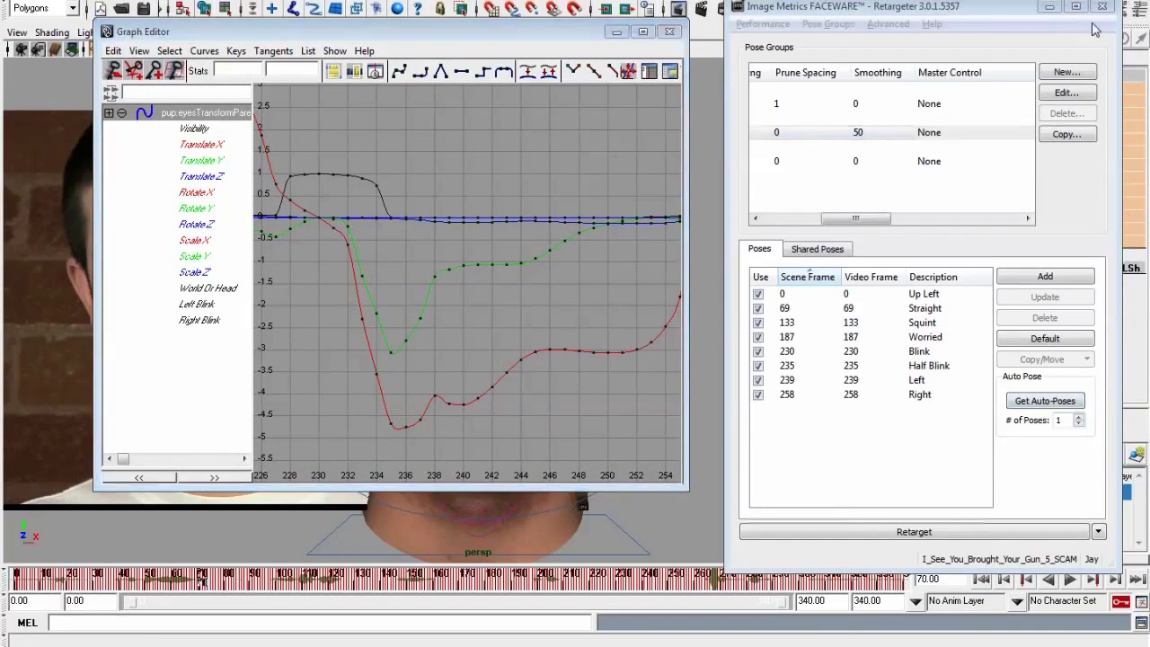
pyautogui.click(896, 11)
pyautogui.click(965, 101)
pyautogui.moveTo(866, 217)
pyautogui.mouseDown()
pyautogui.moveTo(909, 216)
pyautogui.moveTo(854, 225)
pyautogui.mouseUp()
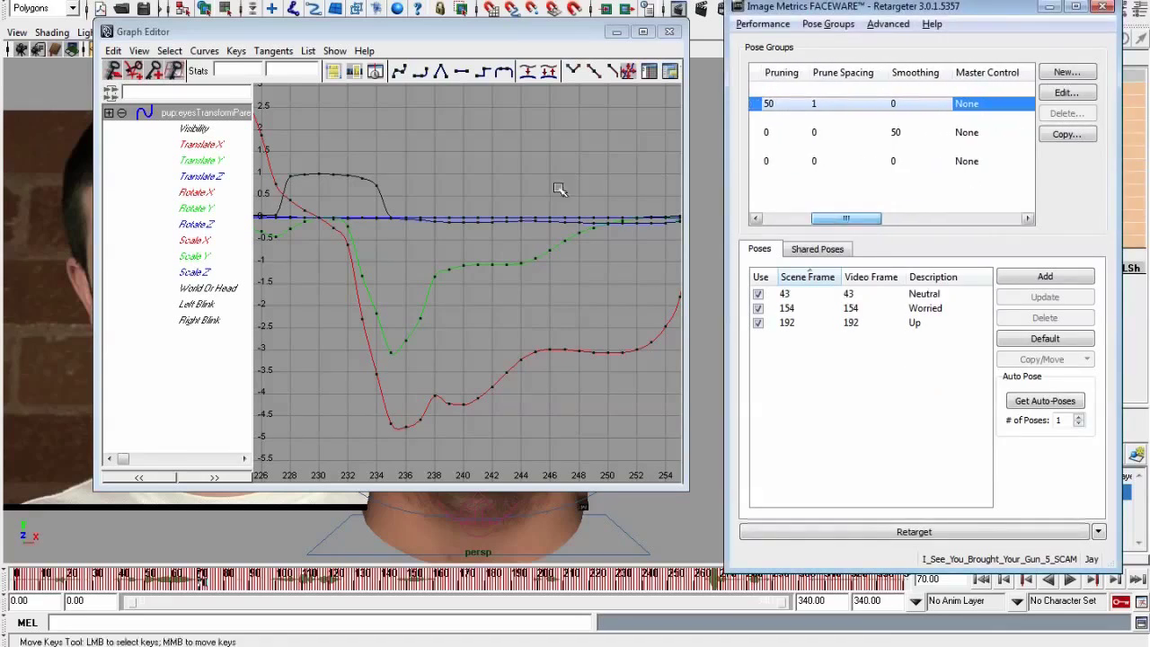
pyautogui.doubleClick(797, 133)
pyautogui.write('50')
pyautogui.press('Return')
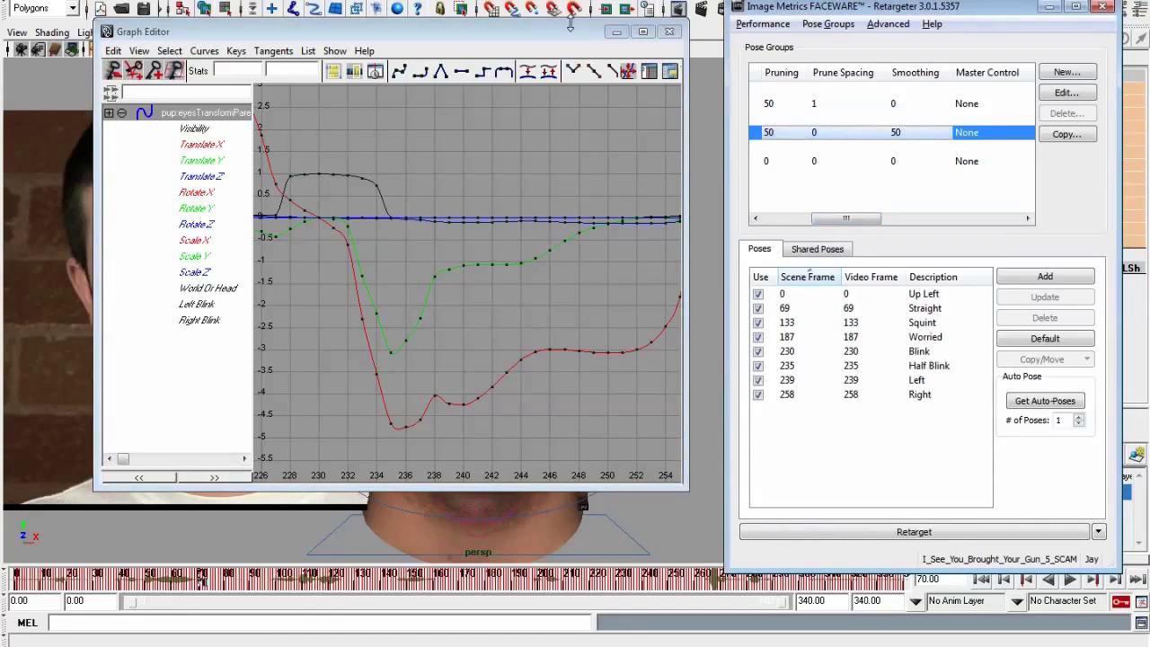
# Choose pup:eyesTransformParent_CTRL.left_blink as the eyes pose group's Master Control and retarget the animation
pyautogui.moveTo(835, 221); pyautogui.dragTo(862, 231)
pyautogui.click(879, 132)
pyautogui.click(879, 132)
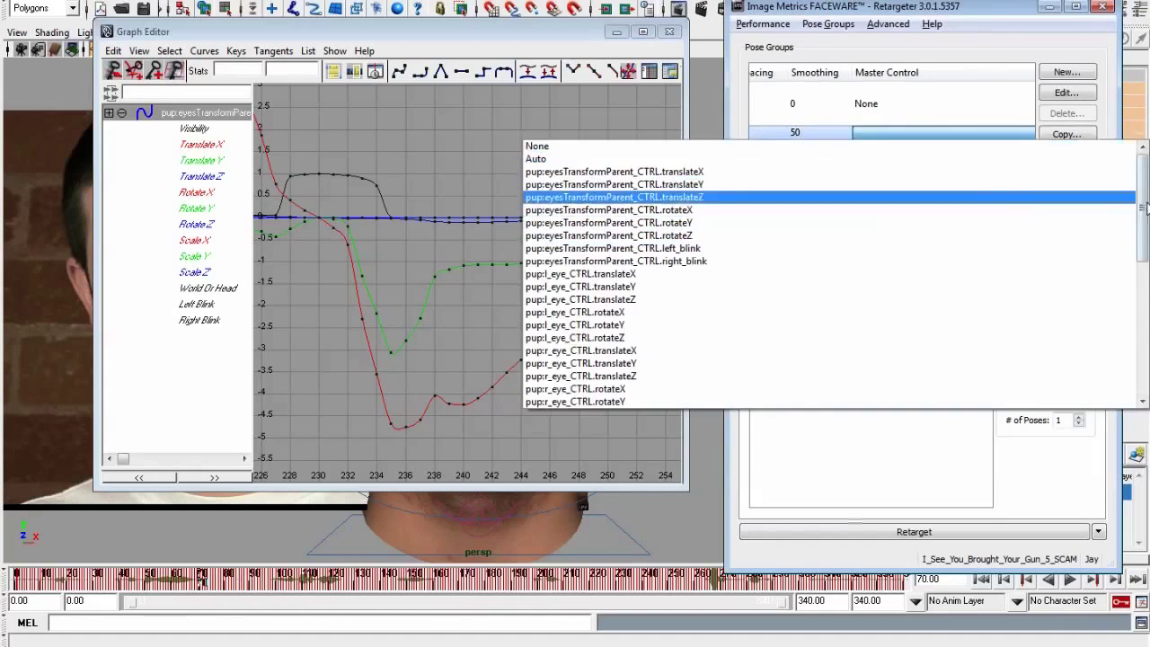
pyautogui.moveTo(1144, 207); pyautogui.dragTo(1144, 261)
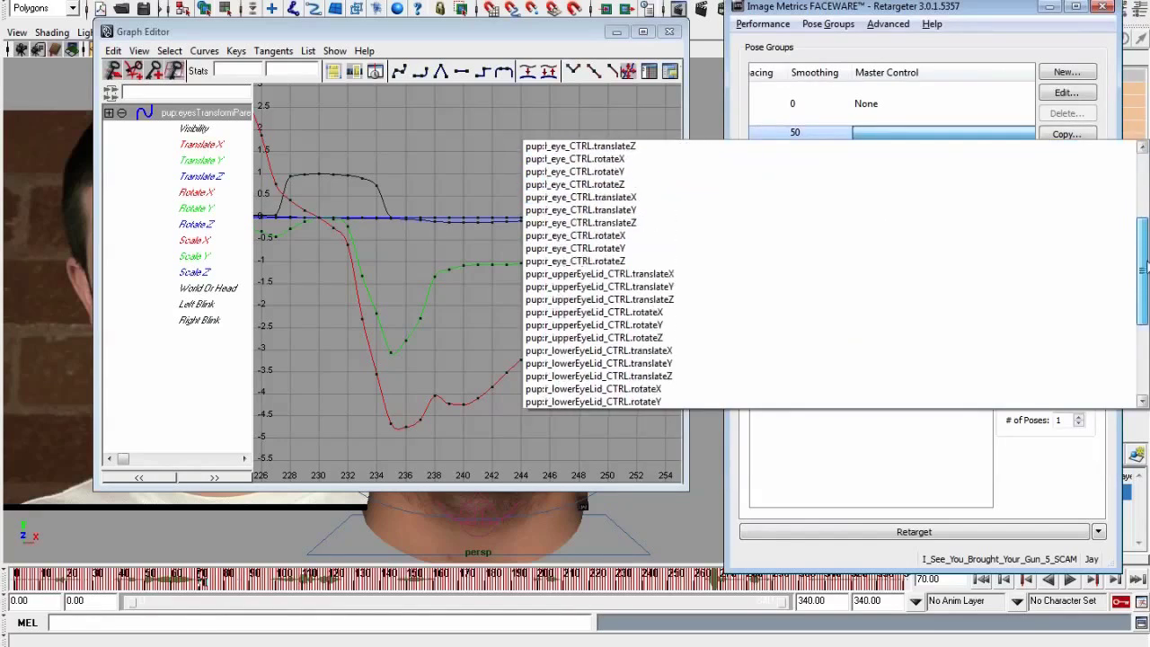
pyautogui.scroll(3, 898, 179)
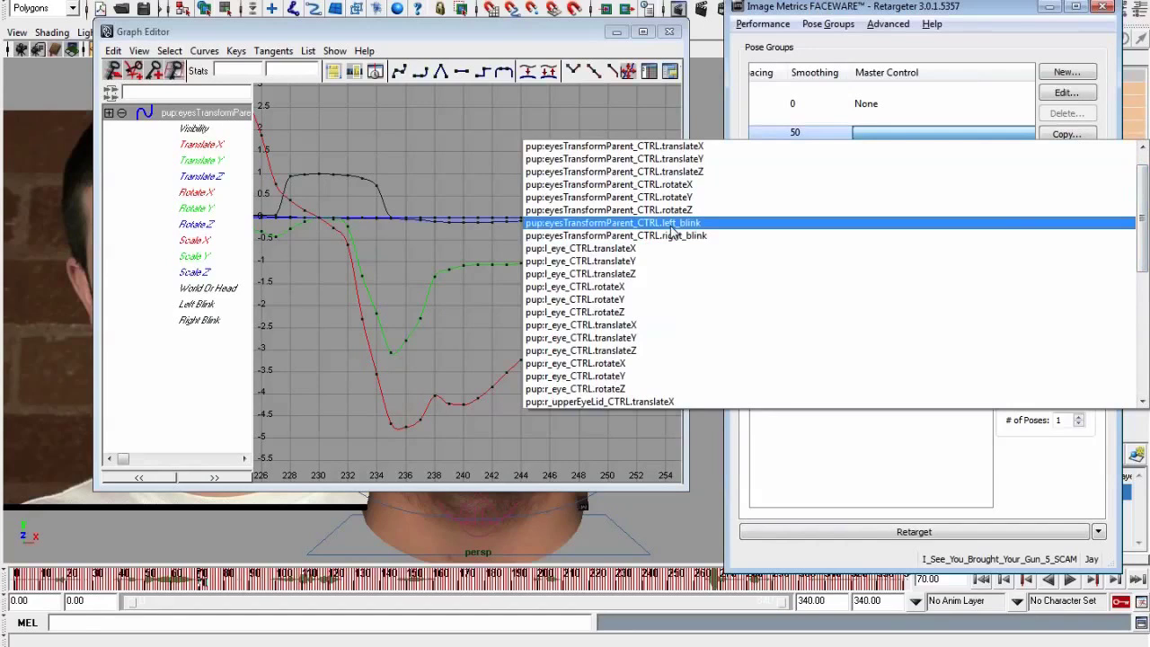
pyautogui.click(671, 226)
pyautogui.moveTo(881, 218); pyautogui.dragTo(849, 226)
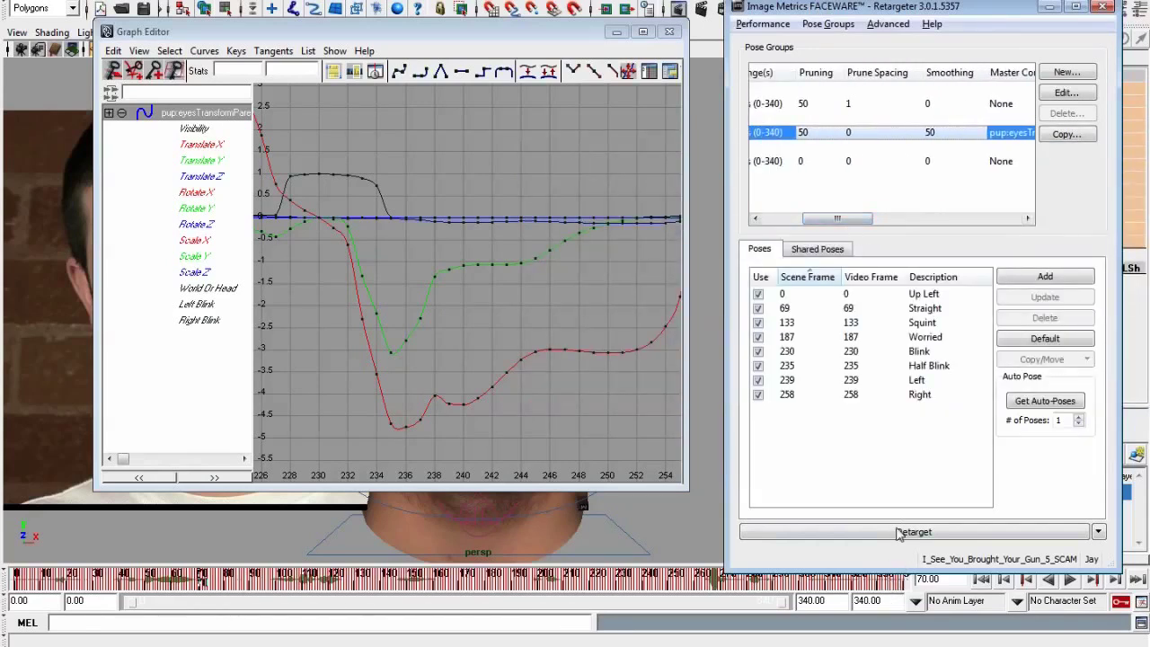
pyautogui.click(900, 532)
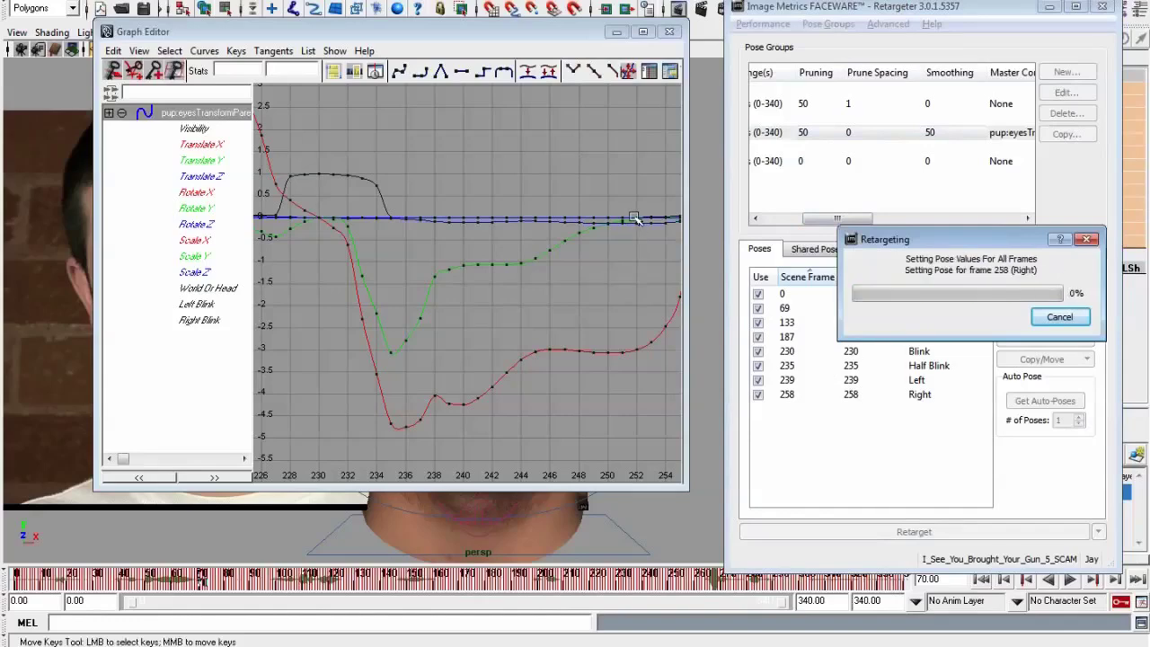
# Select the eye control's keys at frame 241 across all curves and try shifting them along the timeline
pyautogui.moveTo(593, 34); pyautogui.dragTo(578, 29)
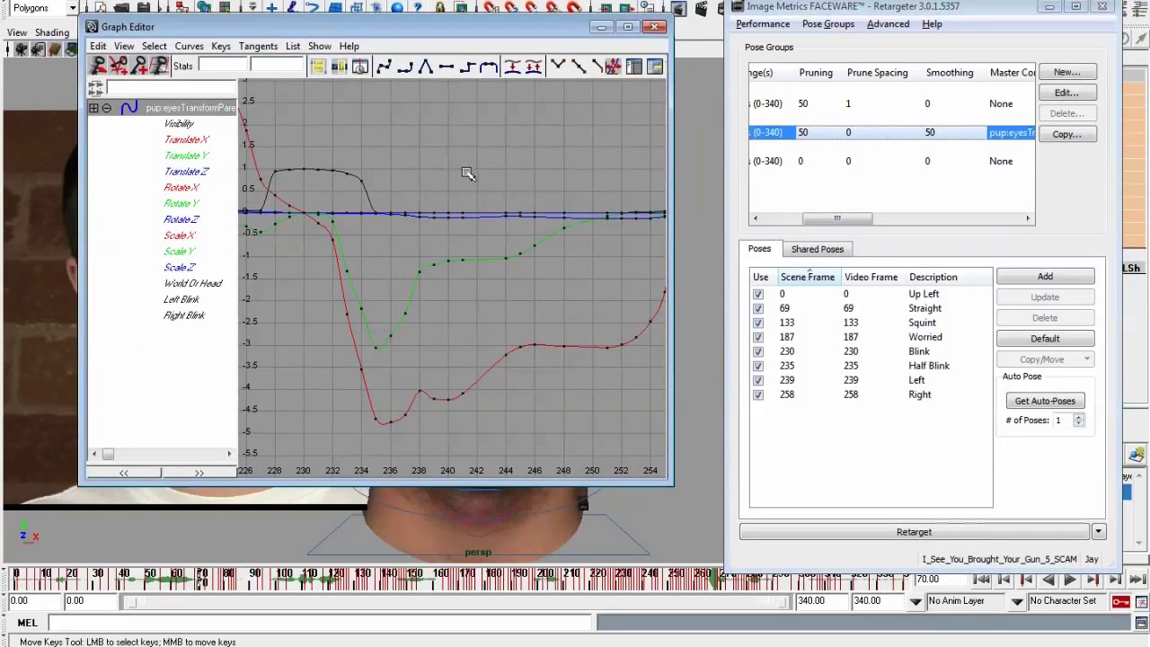
pyautogui.moveTo(476, 281)
pyautogui.keyDown('alt'); pyautogui.mouseDown(button='right')
pyautogui.moveTo(503, 286)
pyautogui.moveTo(474, 295)
pyautogui.mouseUp(button='right'); pyautogui.keyUp('alt')
pyautogui.moveTo(420, 205); pyautogui.dragTo(465, 426)
pyautogui.moveTo(512, 429); pyautogui.dragTo(539, 423, button='middle')
pyautogui.keyDown('alt'); pyautogui.moveTo(539, 423); pyautogui.dragTo(604, 320, button='right'); pyautogui.keyUp('alt')
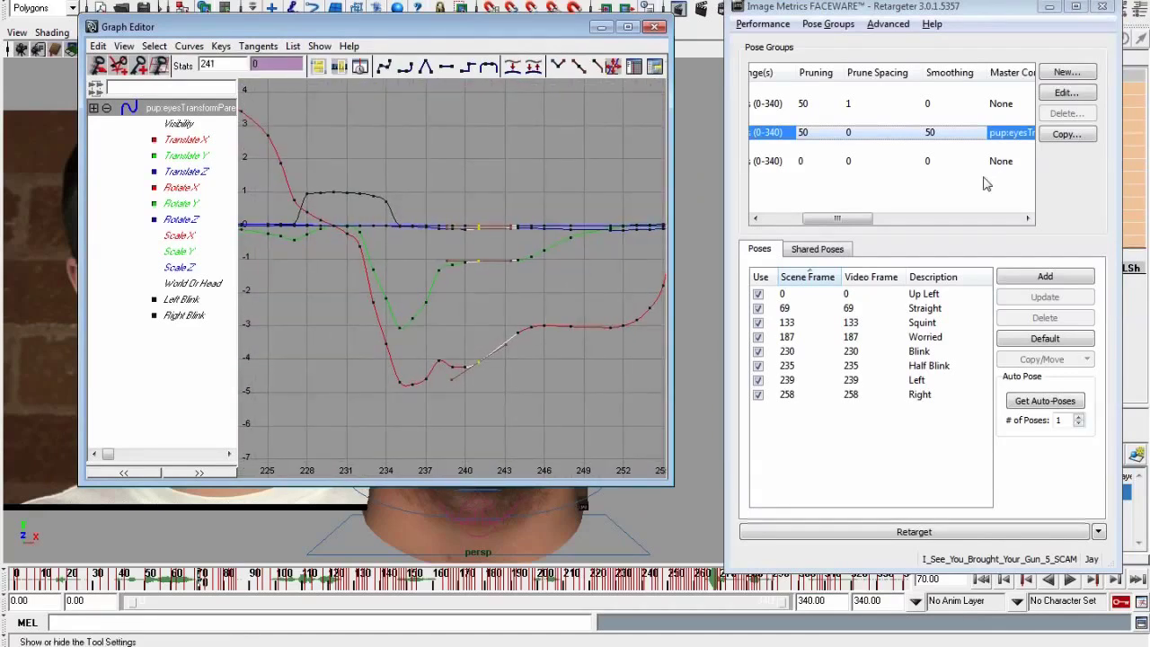
pyautogui.moveTo(828, 223); pyautogui.dragTo(878, 222)
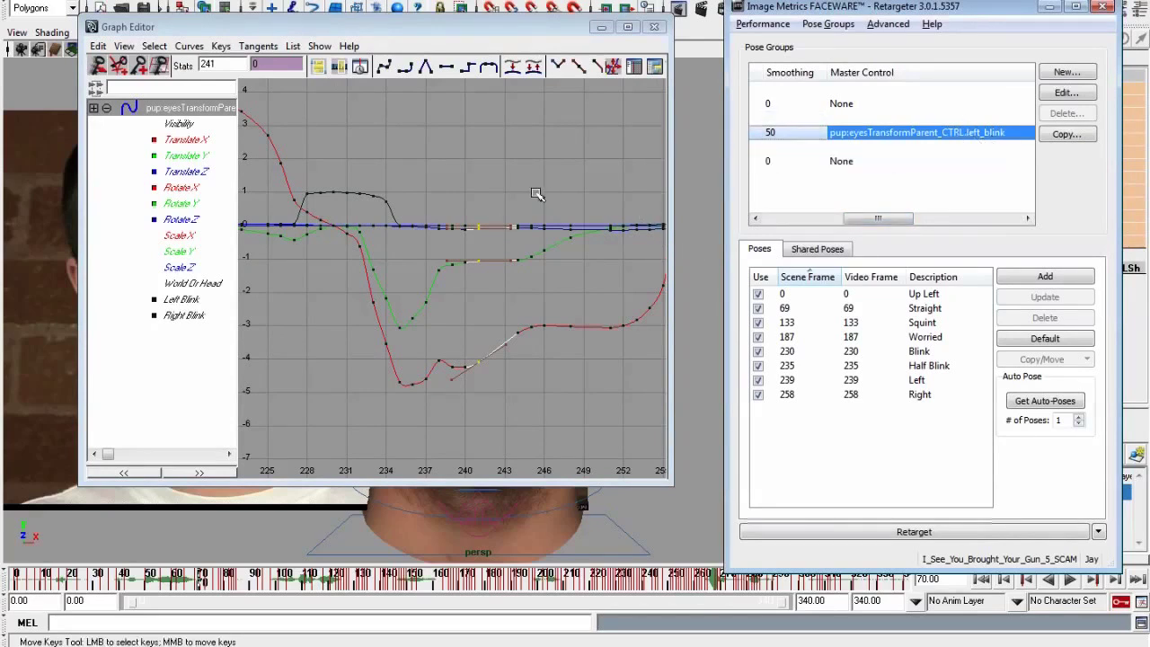
pyautogui.moveTo(521, 353); pyautogui.dragTo(526, 358, button='middle')
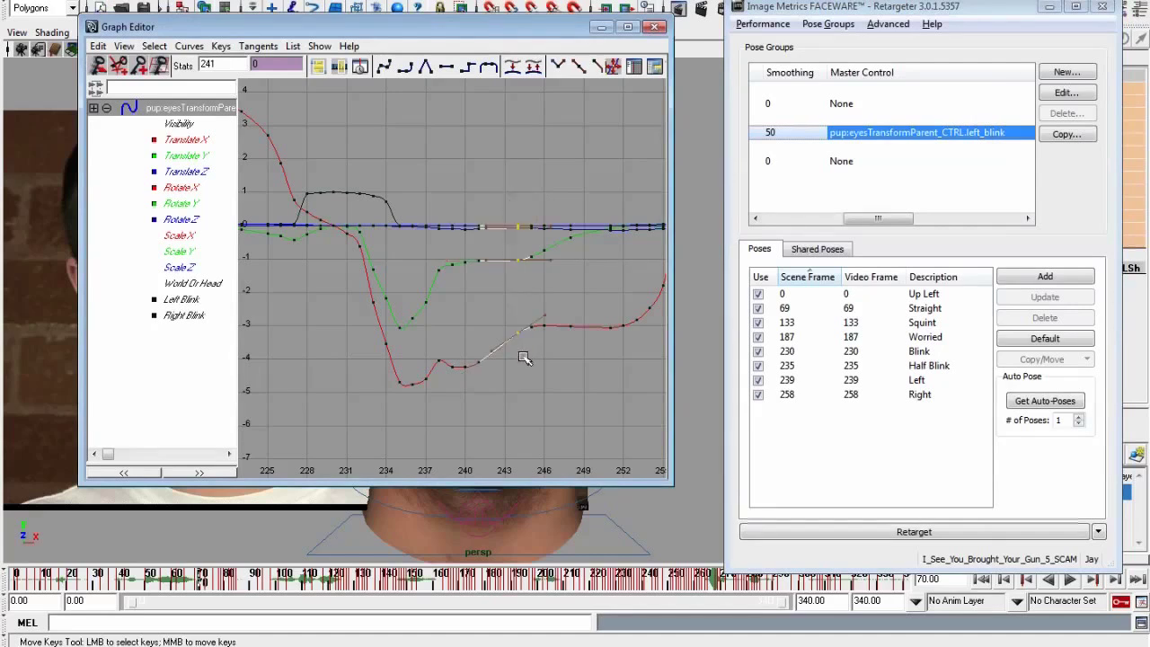
pyautogui.click(526, 357)
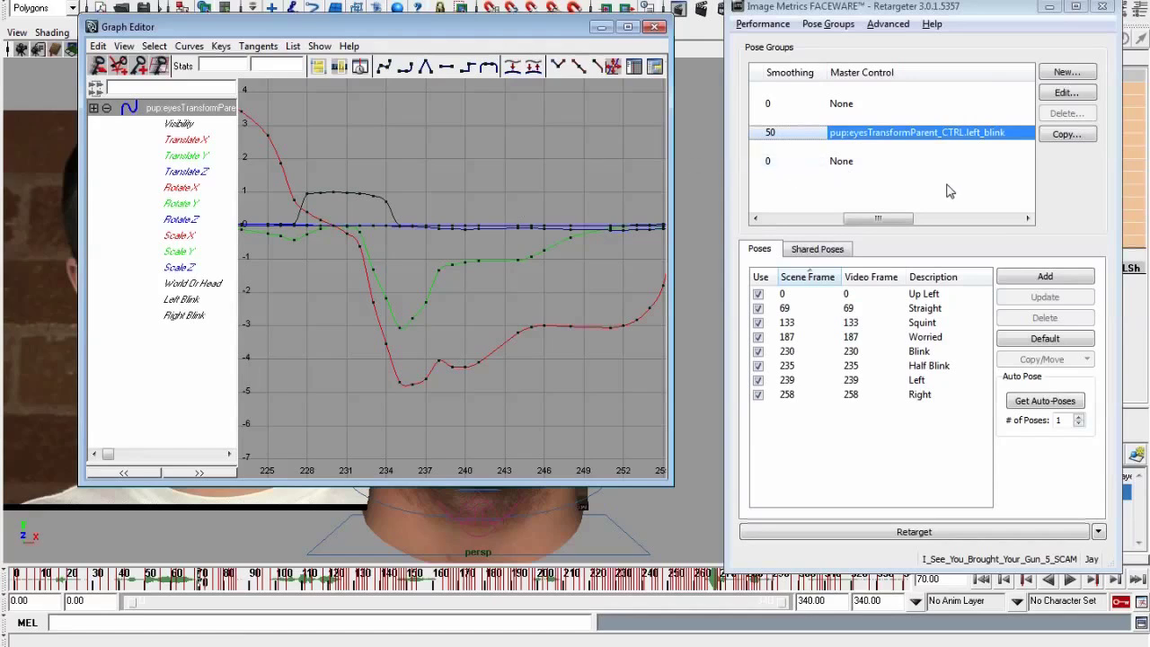
# Change the eyes pose group's Master Control to Auto and retarget the animation
pyautogui.click(892, 135)
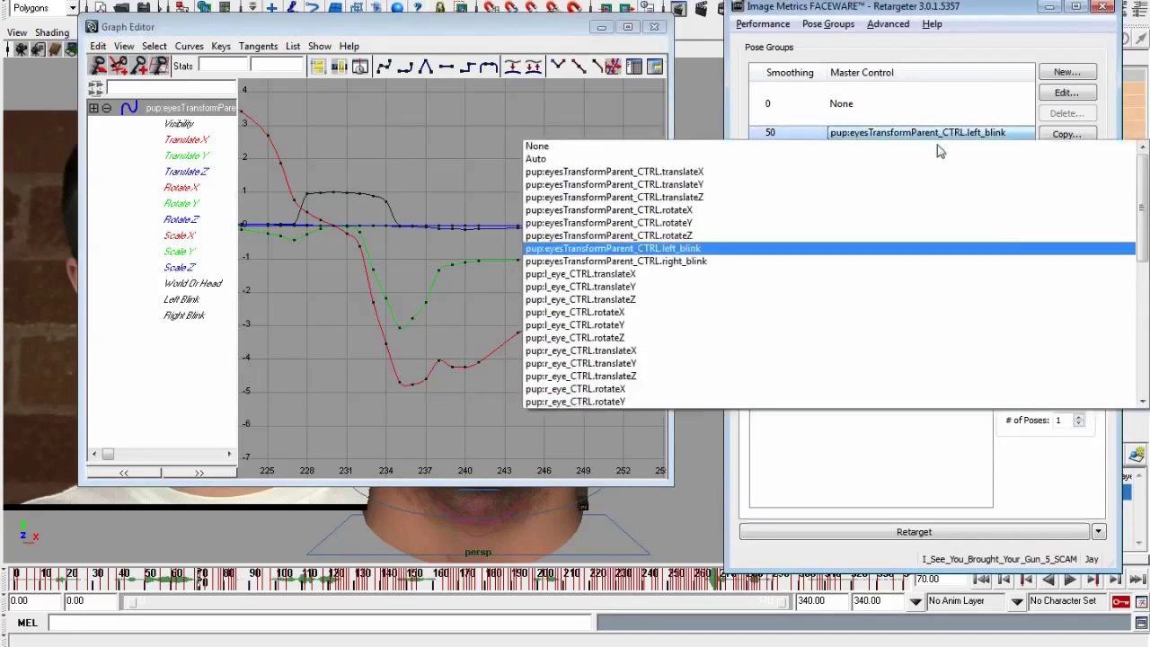
pyautogui.click(622, 160)
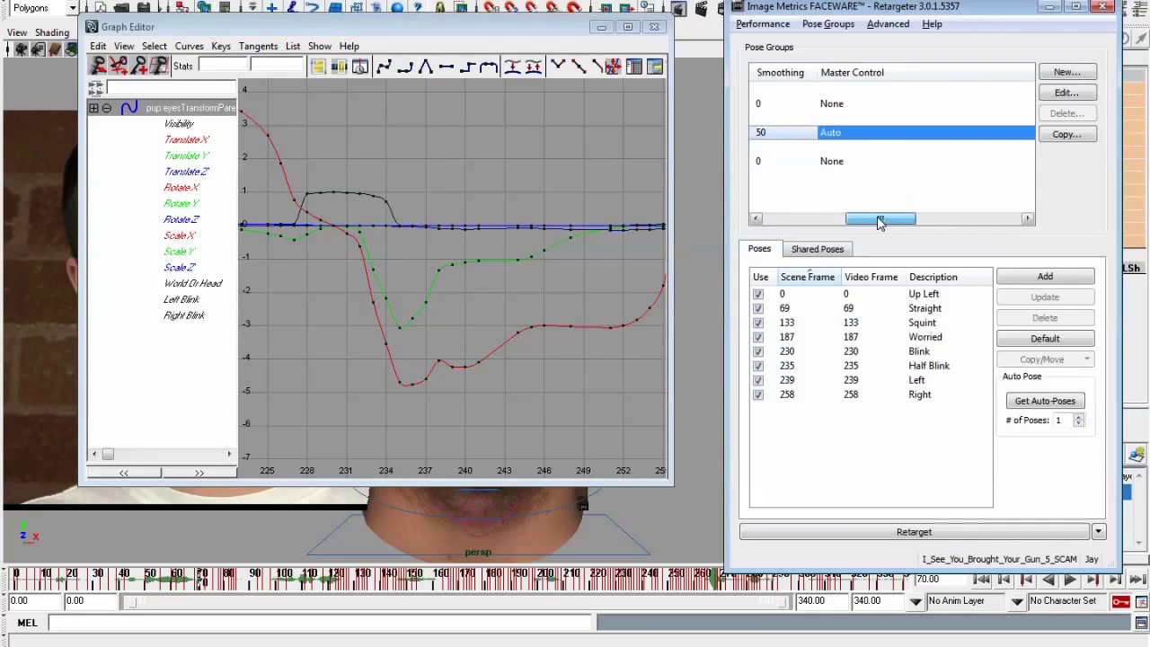
pyautogui.moveTo(877, 222); pyautogui.dragTo(899, 224)
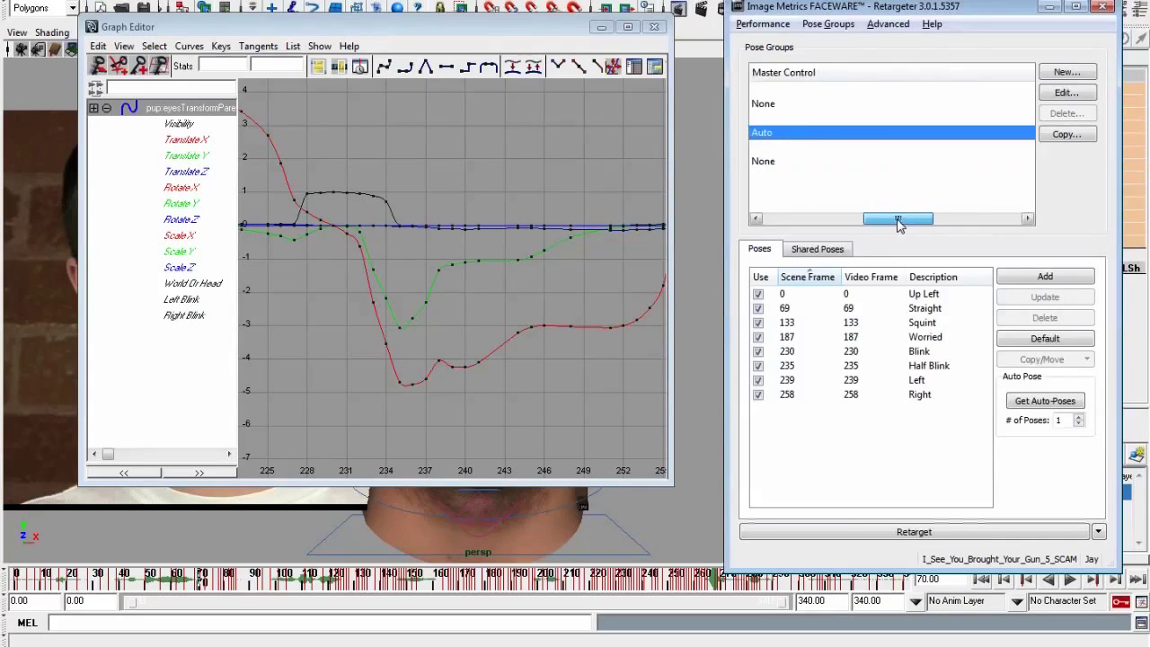
pyautogui.click(584, 232)
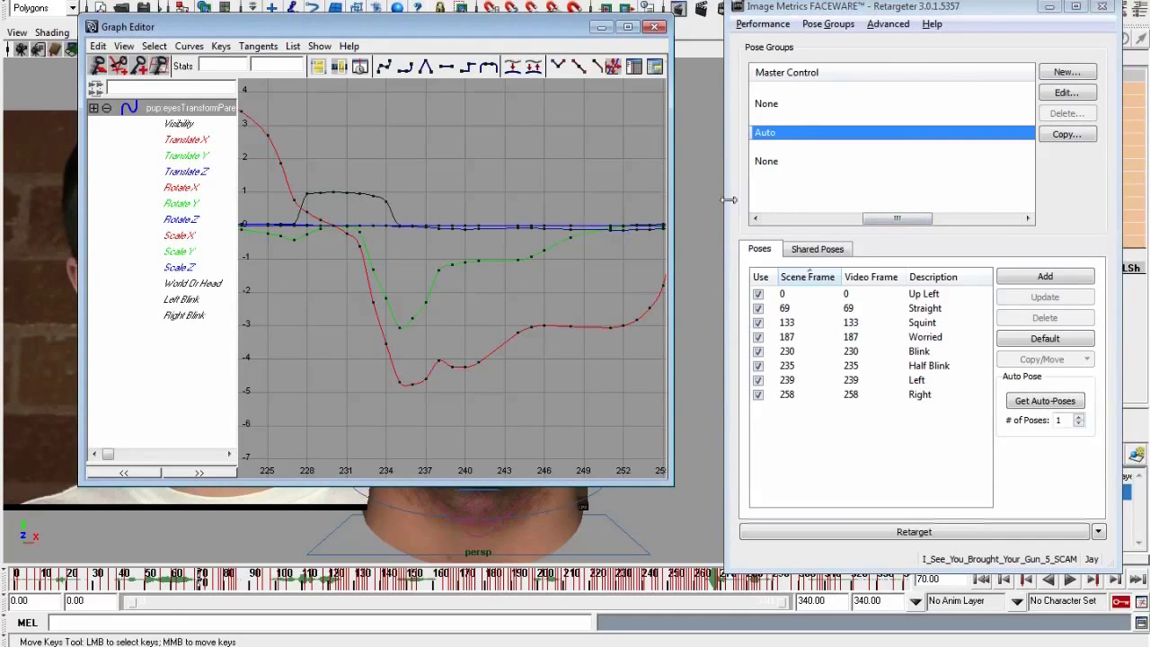
pyautogui.click(933, 534)
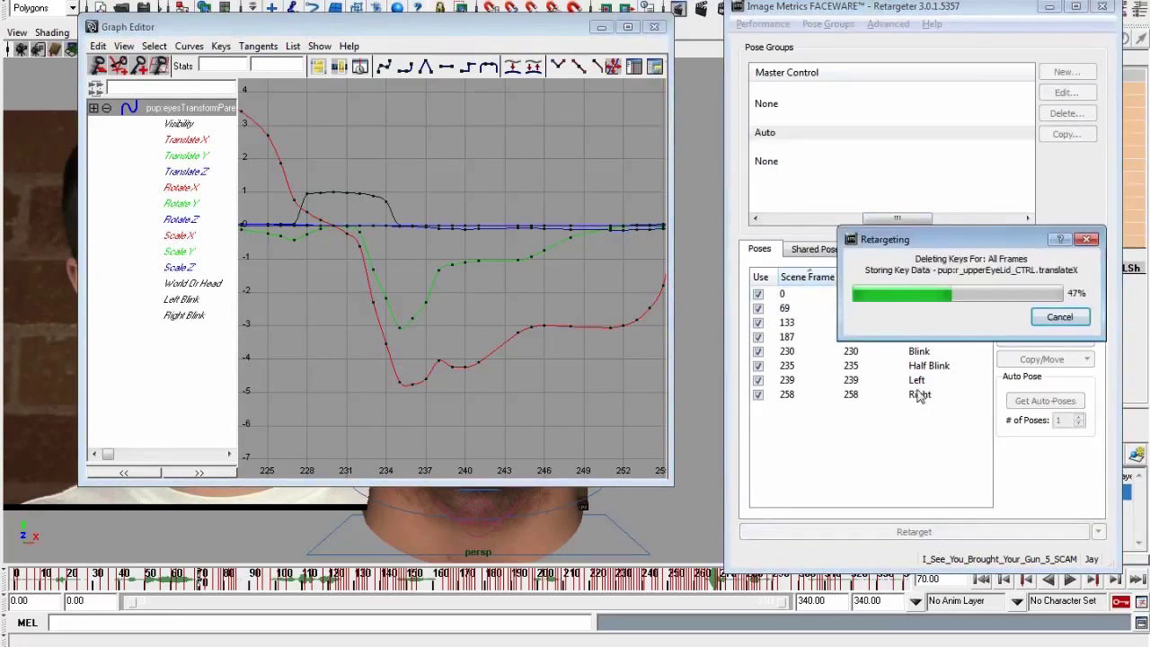
pyautogui.click(514, 199)
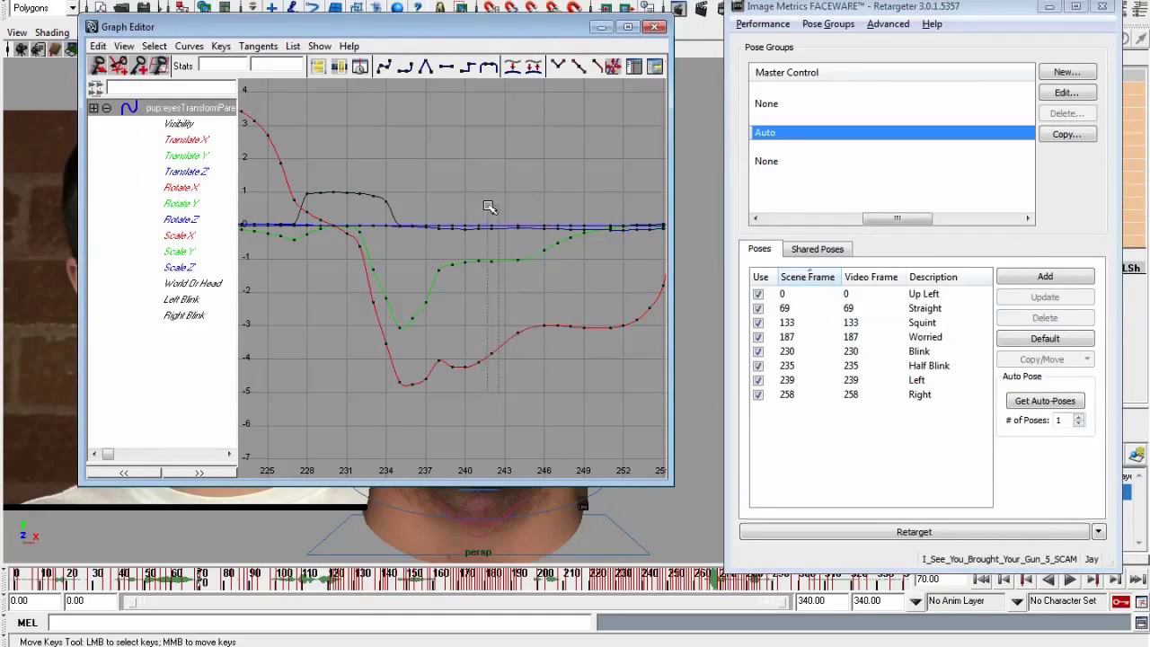
pyautogui.moveTo(471, 206); pyautogui.dragTo(486, 393)
pyautogui.click(485, 393)
# Set the Master Control of both the mouth and brow pose groups to Auto
pyautogui.moveTo(903, 220); pyautogui.dragTo(872, 222)
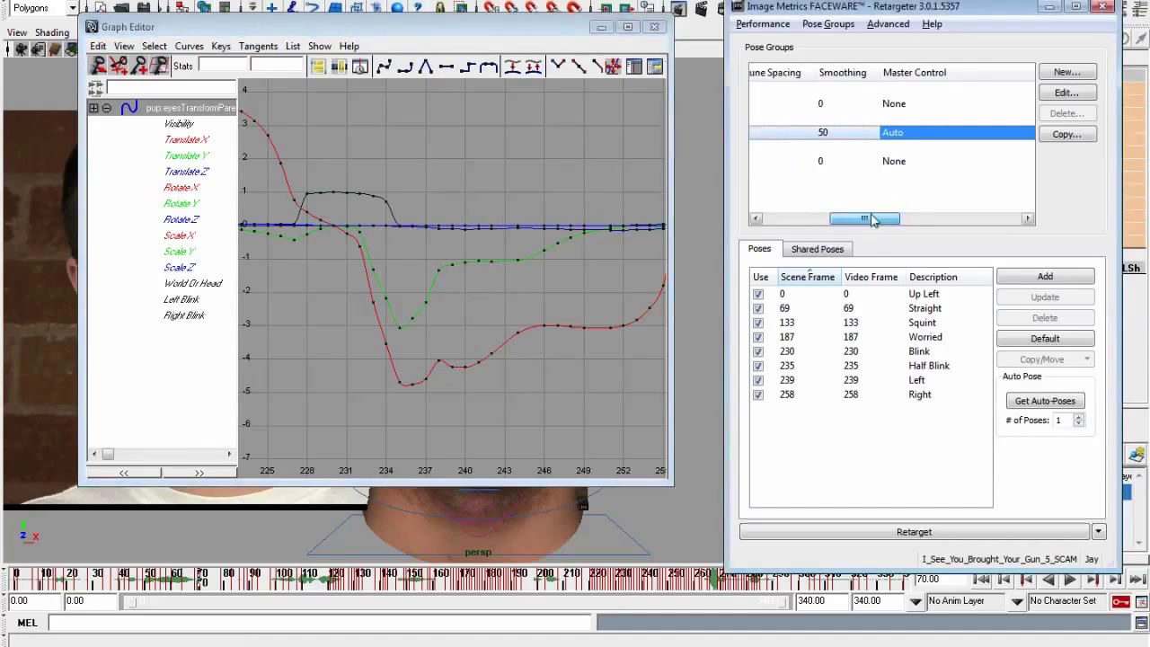
pyautogui.click(894, 167)
pyautogui.click(903, 169)
pyautogui.click(872, 189)
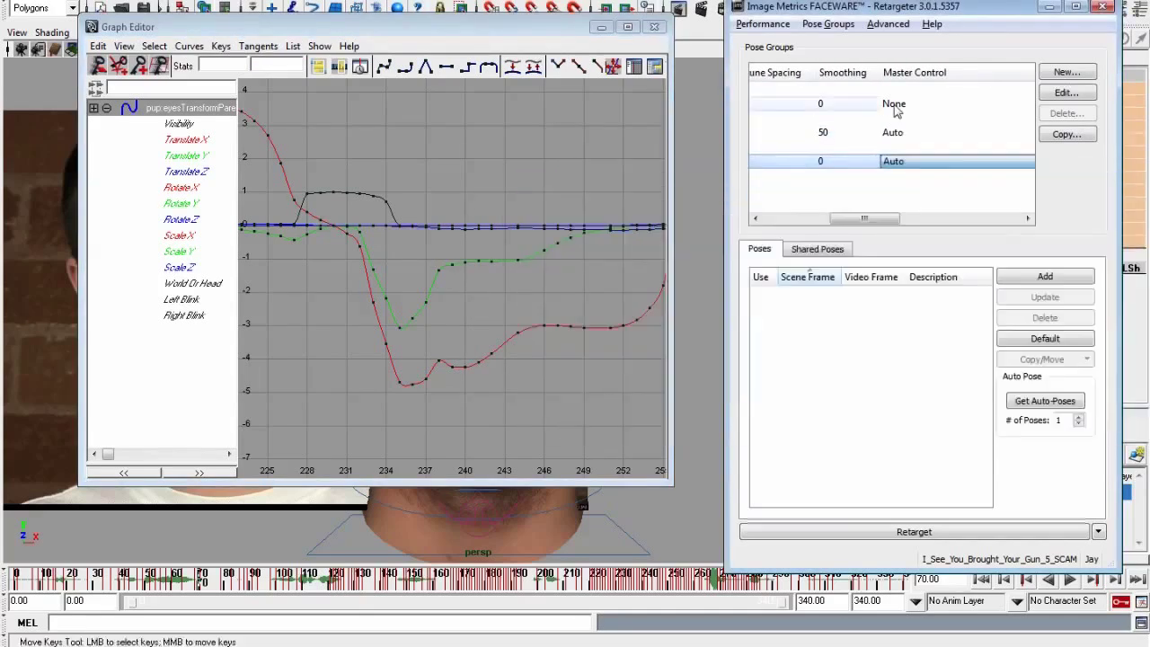
pyautogui.click(893, 106)
pyautogui.click(893, 106)
pyautogui.click(799, 131)
pyautogui.moveTo(860, 221); pyautogui.dragTo(852, 221)
pyautogui.click(1132, 99)
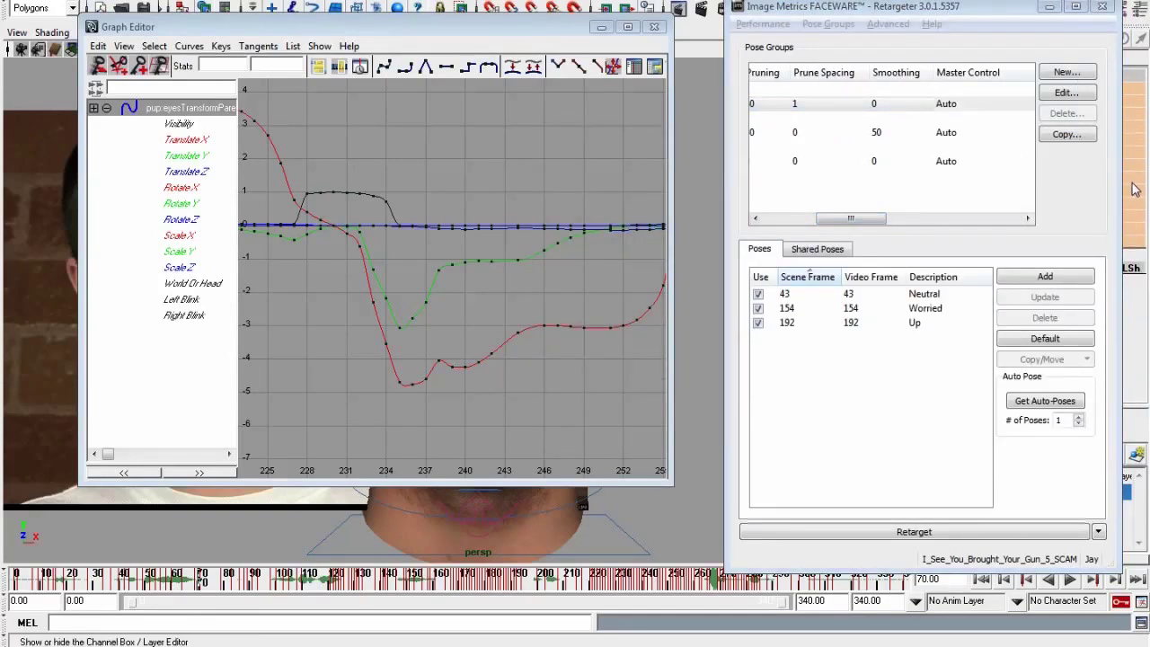
# Inspect how the eye control's keys line up across its curves at frames 249 and 242
pyautogui.click(525, 200)
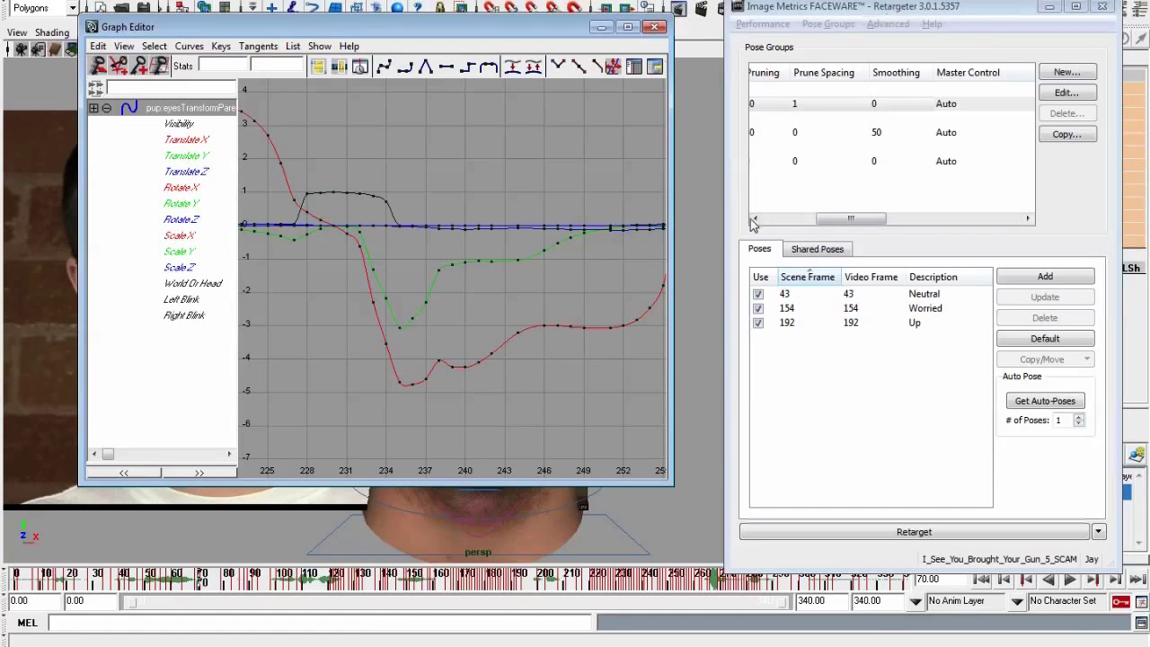
pyautogui.moveTo(582, 211); pyautogui.dragTo(593, 363)
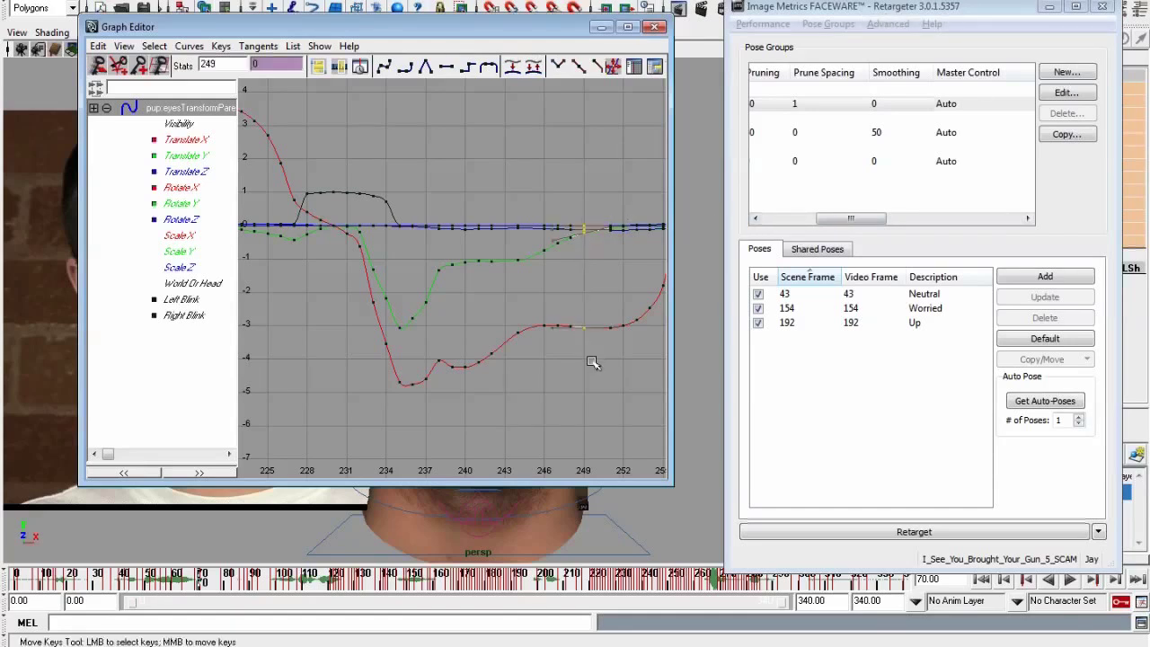
pyautogui.moveTo(514, 206); pyautogui.dragTo(493, 214, button='middle')
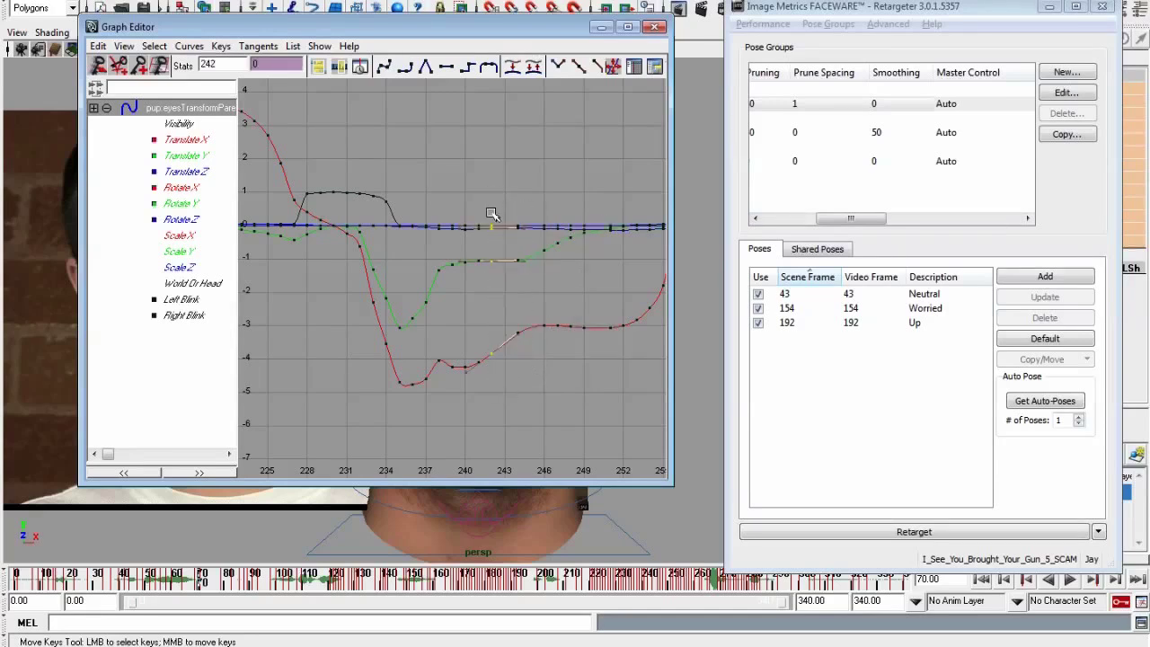
pyautogui.click(473, 386)
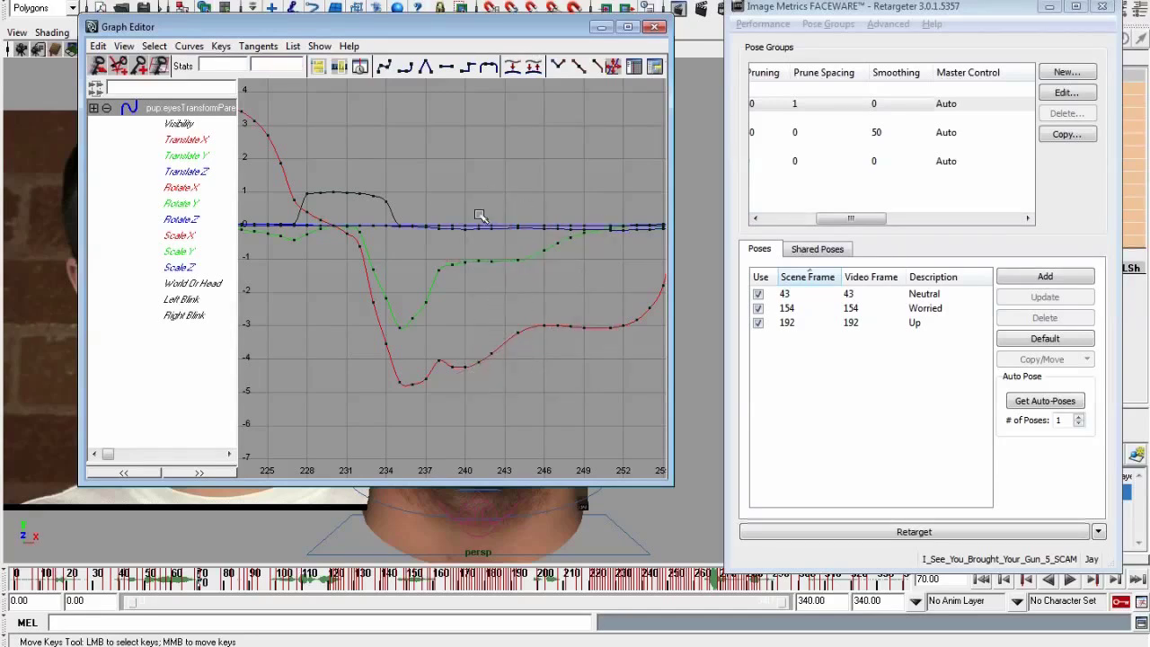
# Select the All Frames range of the Mouth pose group
pyautogui.click(854, 218)
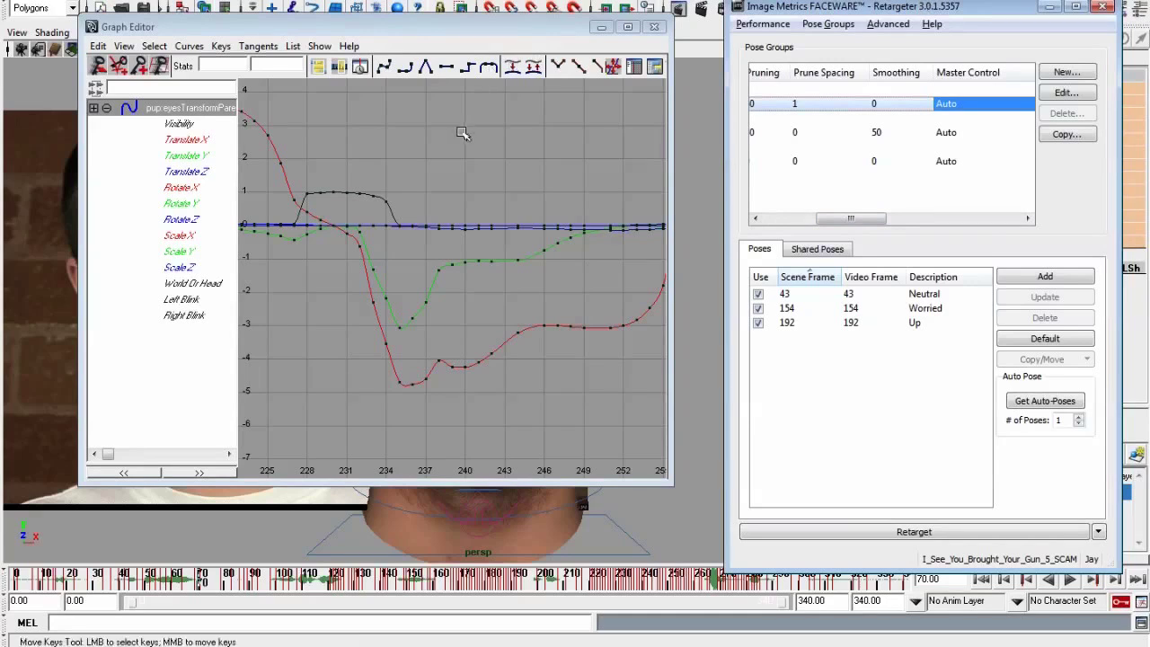
pyautogui.click(543, 126)
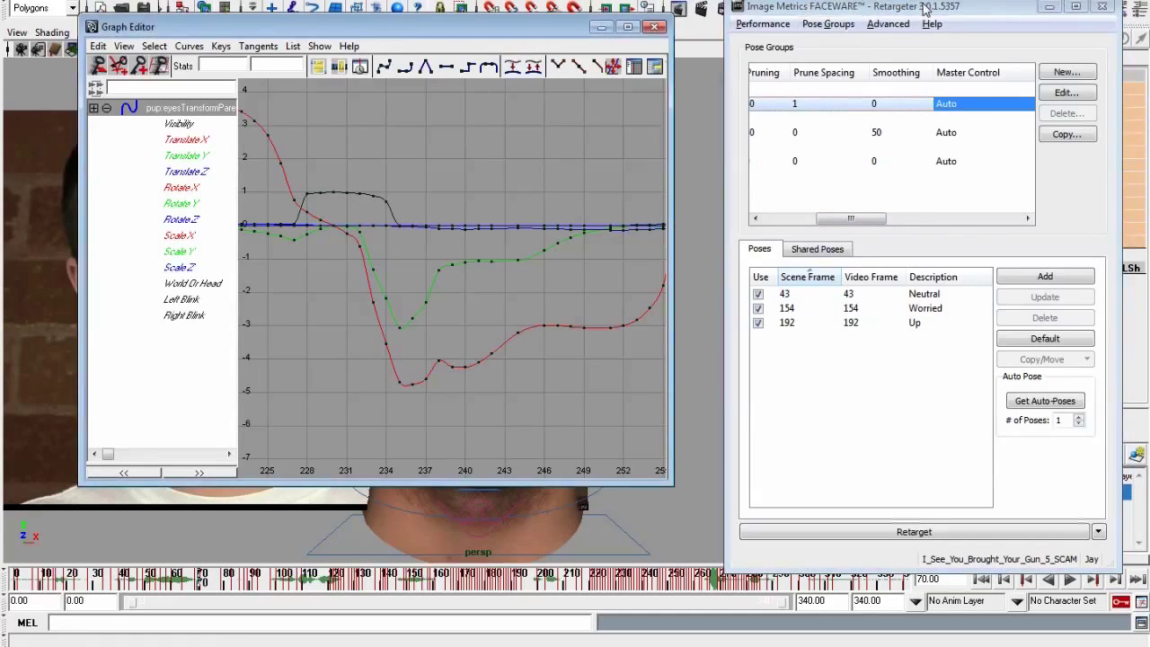
pyautogui.moveTo(850, 218); pyautogui.dragTo(796, 218)
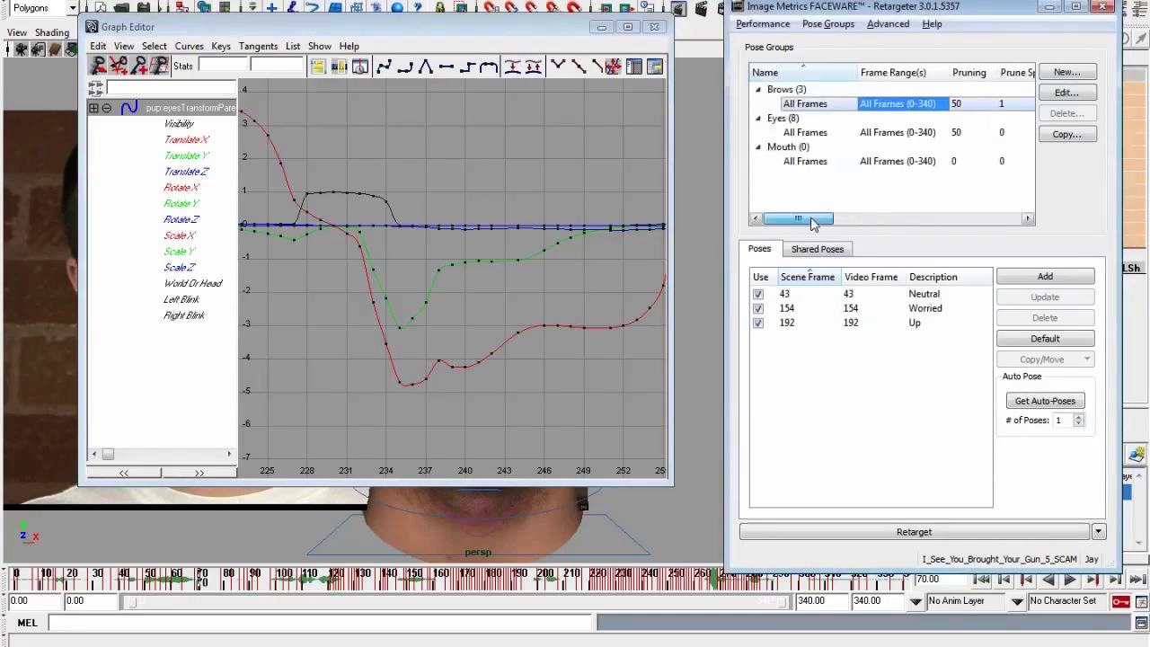
pyautogui.click(827, 161)
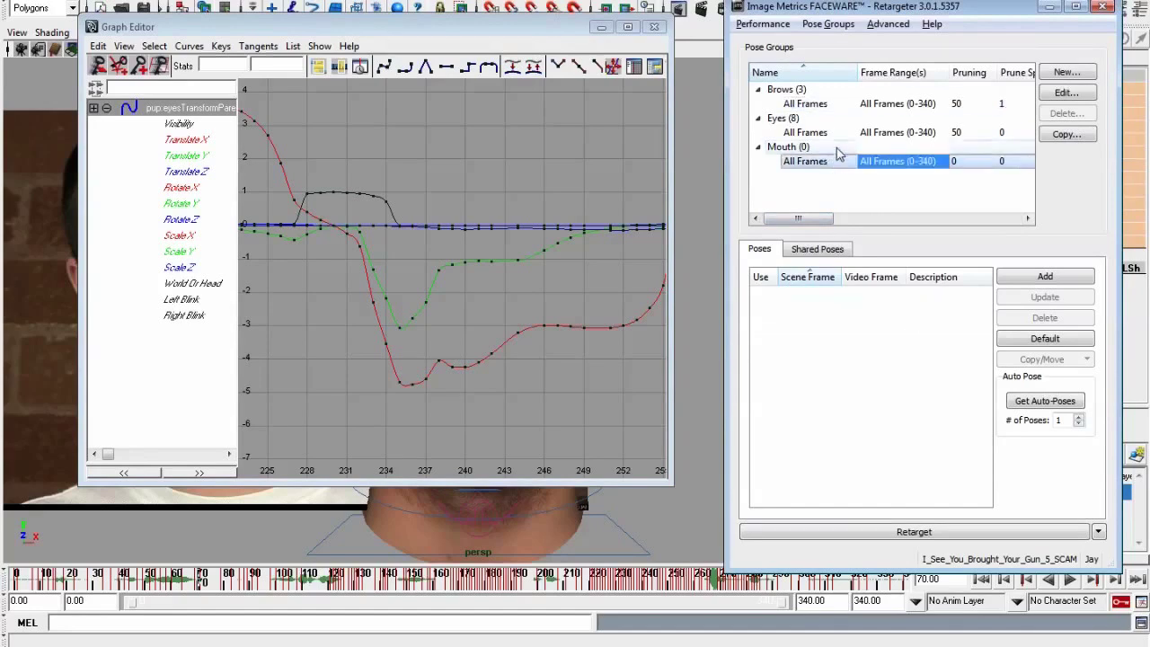
# Select the All Frames range of the Brows pose group to list its poses
pyautogui.click(831, 132)
pyautogui.click(825, 105)
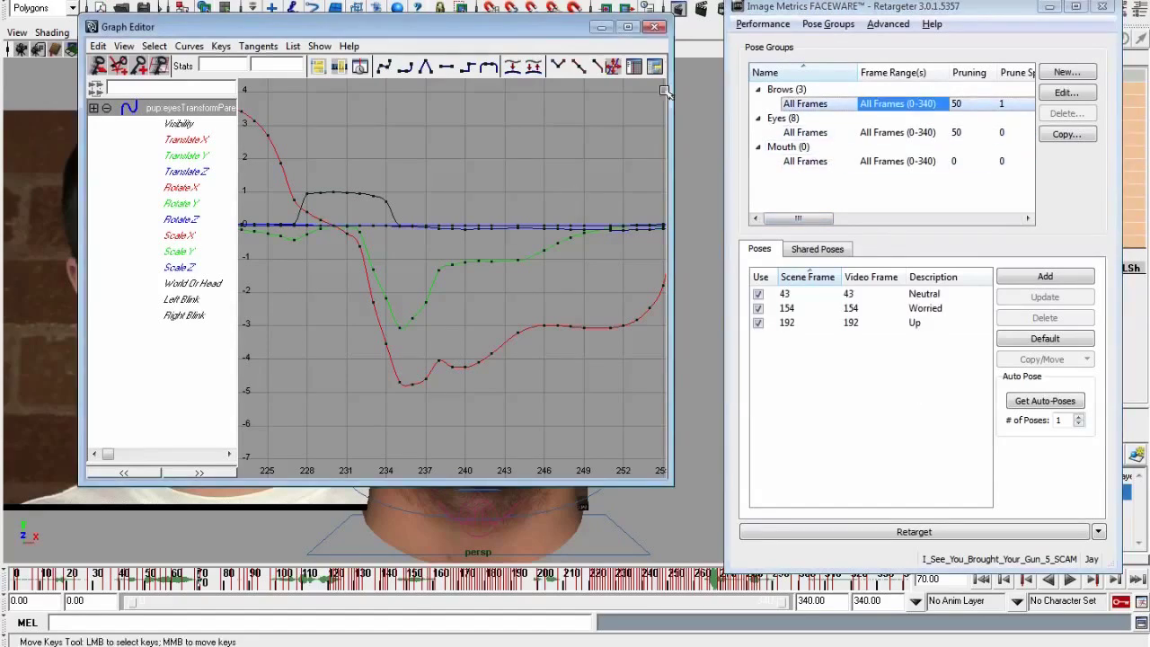
pyautogui.moveTo(555, 34); pyautogui.dragTo(566, 61)
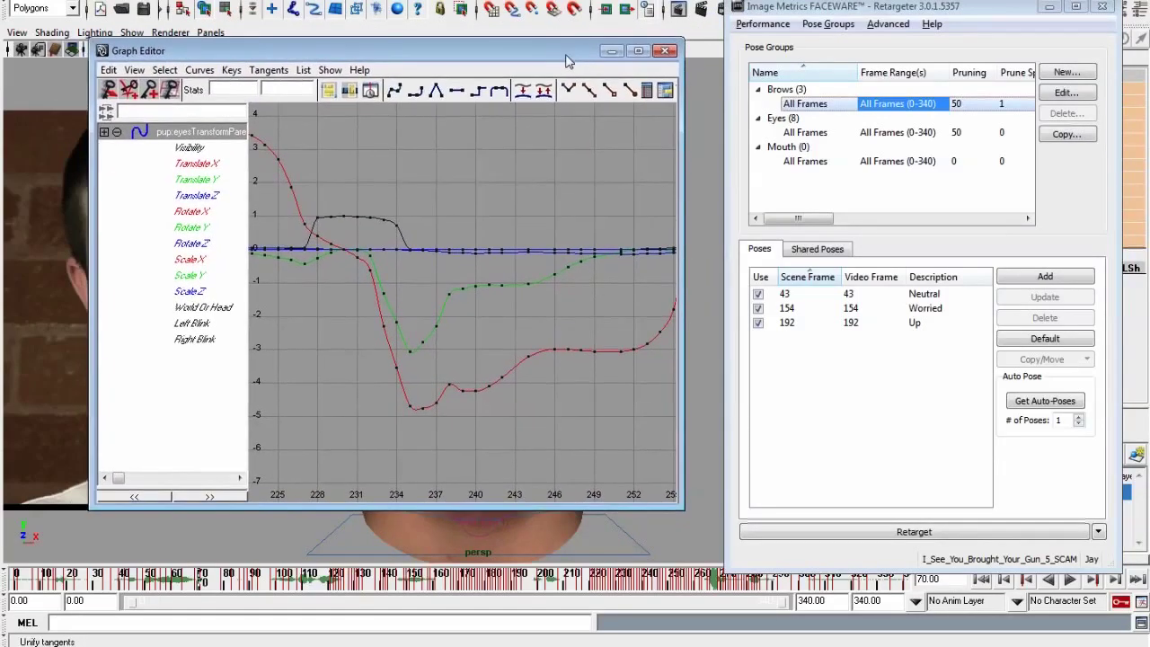
pyautogui.click(787, 93)
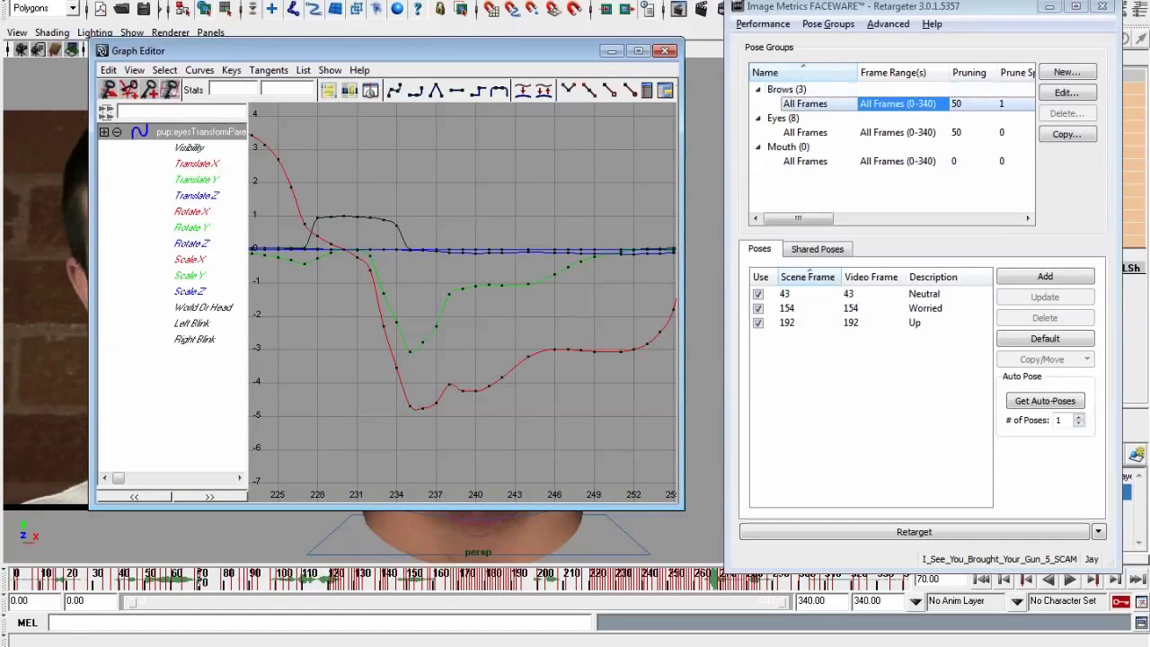
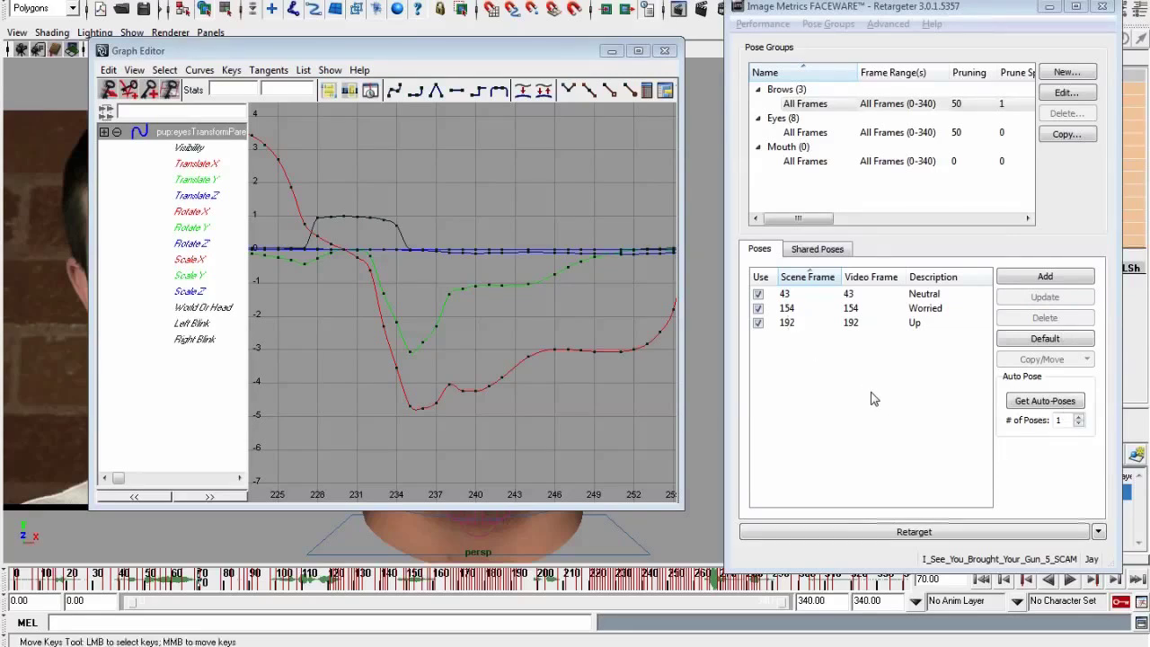
pyautogui.click(1045, 401)
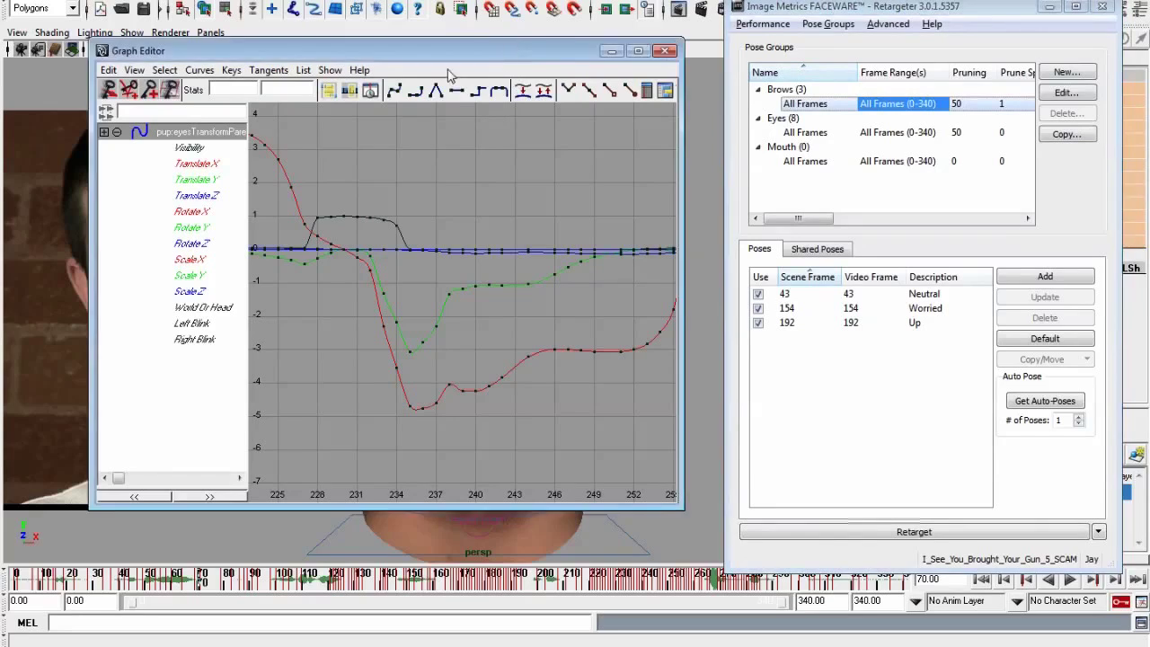
pyautogui.click(809, 321)
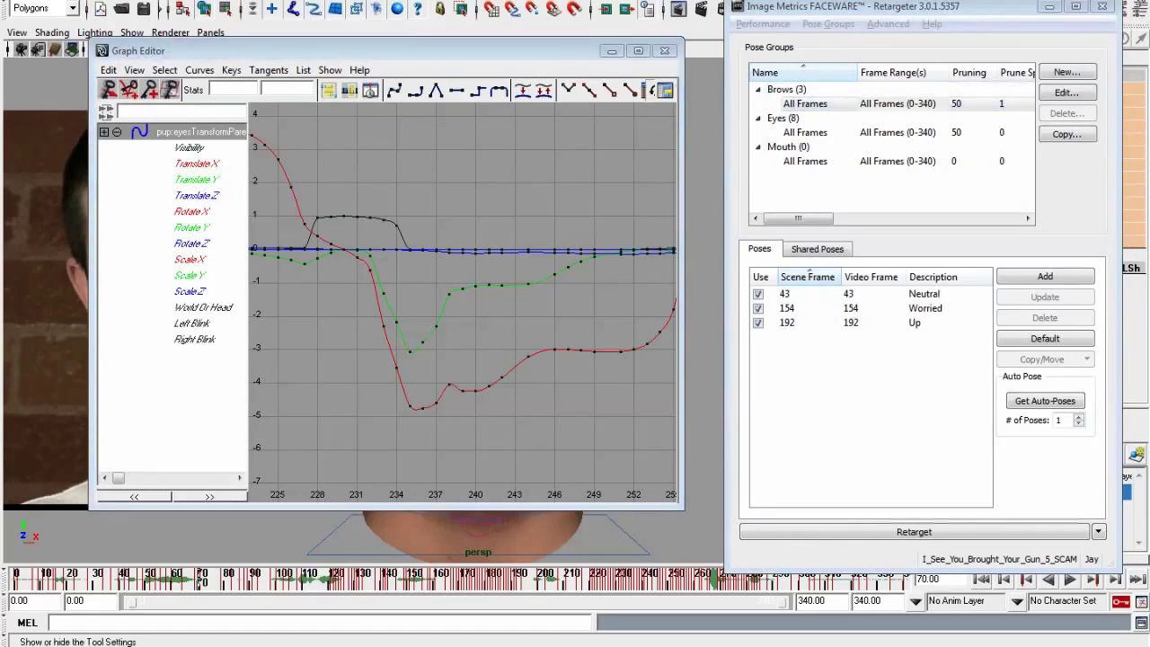
pyautogui.click(1021, 20)
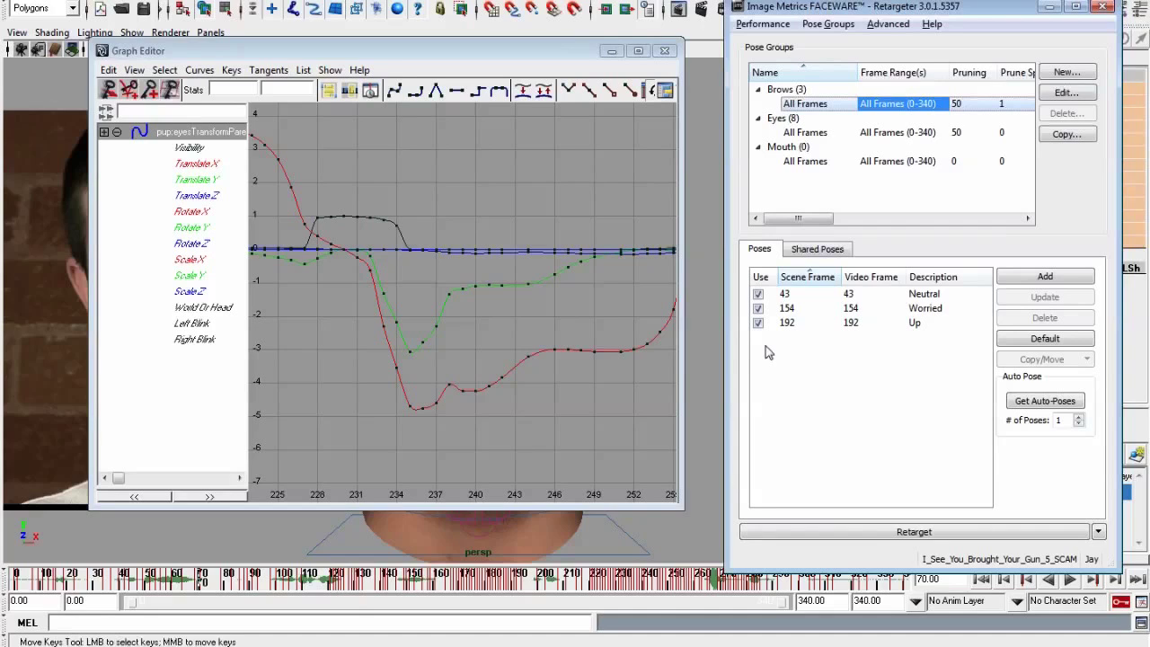
pyautogui.click(757, 294)
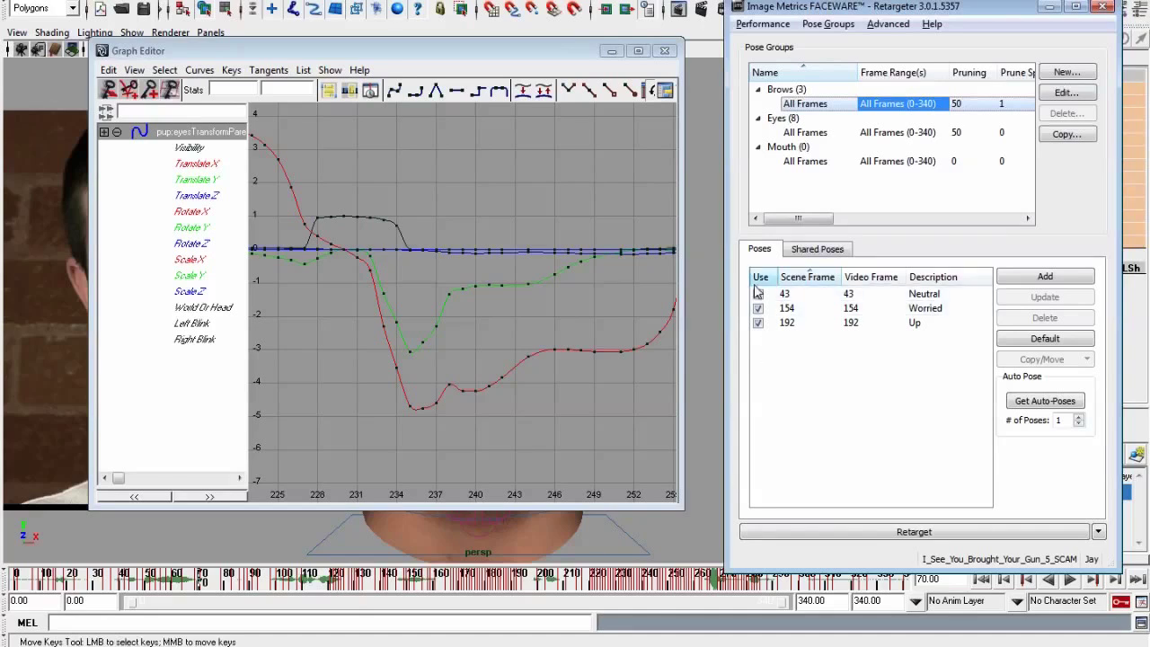
pyautogui.click(758, 294)
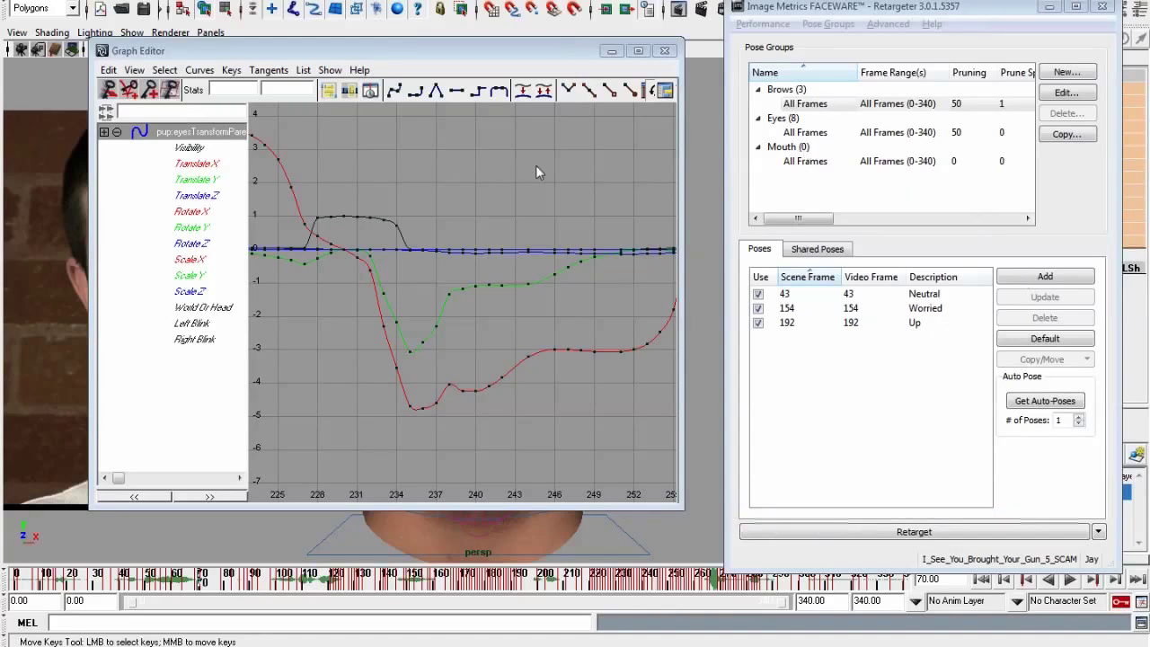
# Minimize the Graph Editor and move the Retargeter window to uncover part of the Channel Box
pyautogui.click(611, 50)
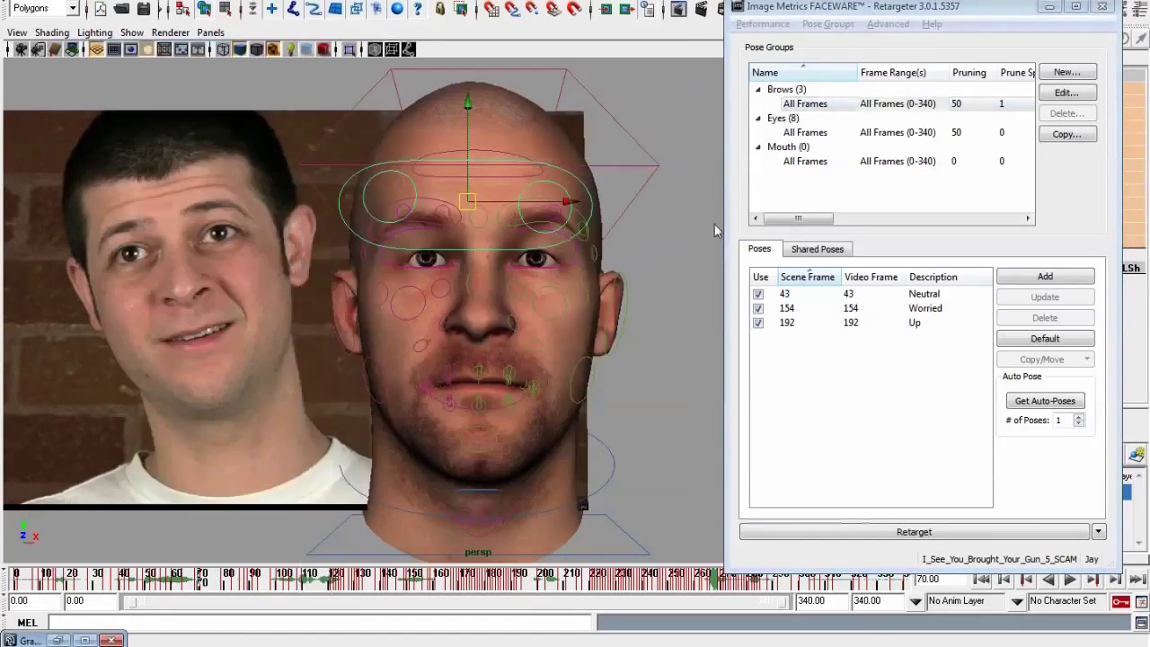
pyautogui.click(876, 192)
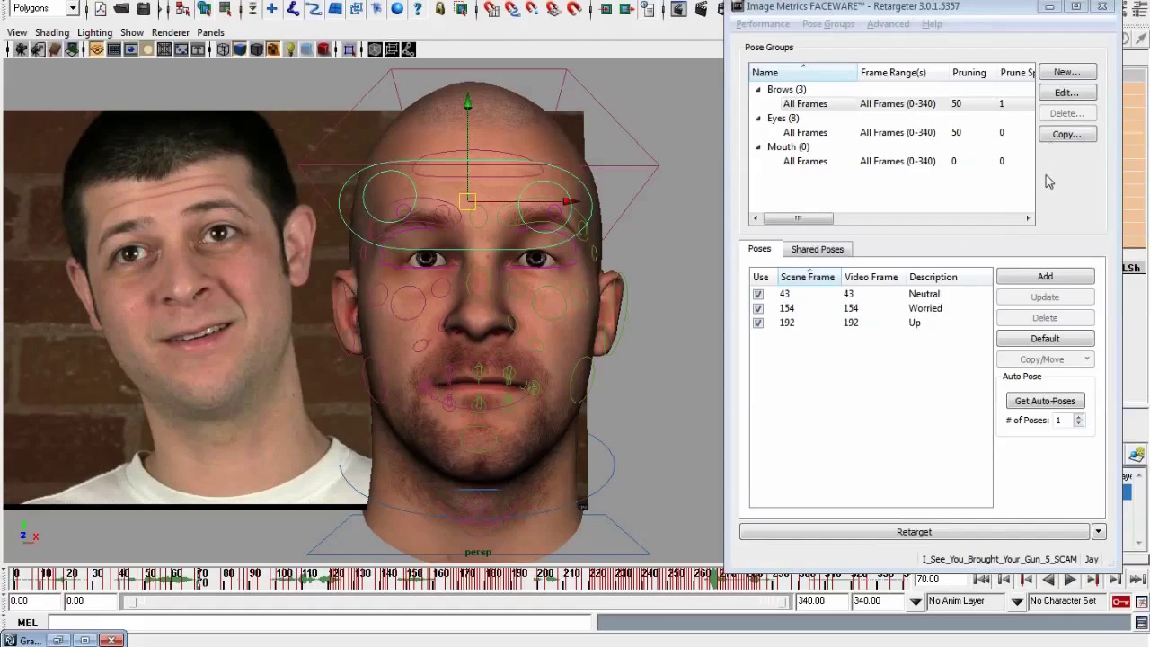
pyautogui.moveTo(933, 11); pyautogui.dragTo(834, 0)
pyautogui.keyDown('alt'); pyautogui.moveTo(324, 369); pyautogui.dragTo(378, 360); pyautogui.keyUp('alt')
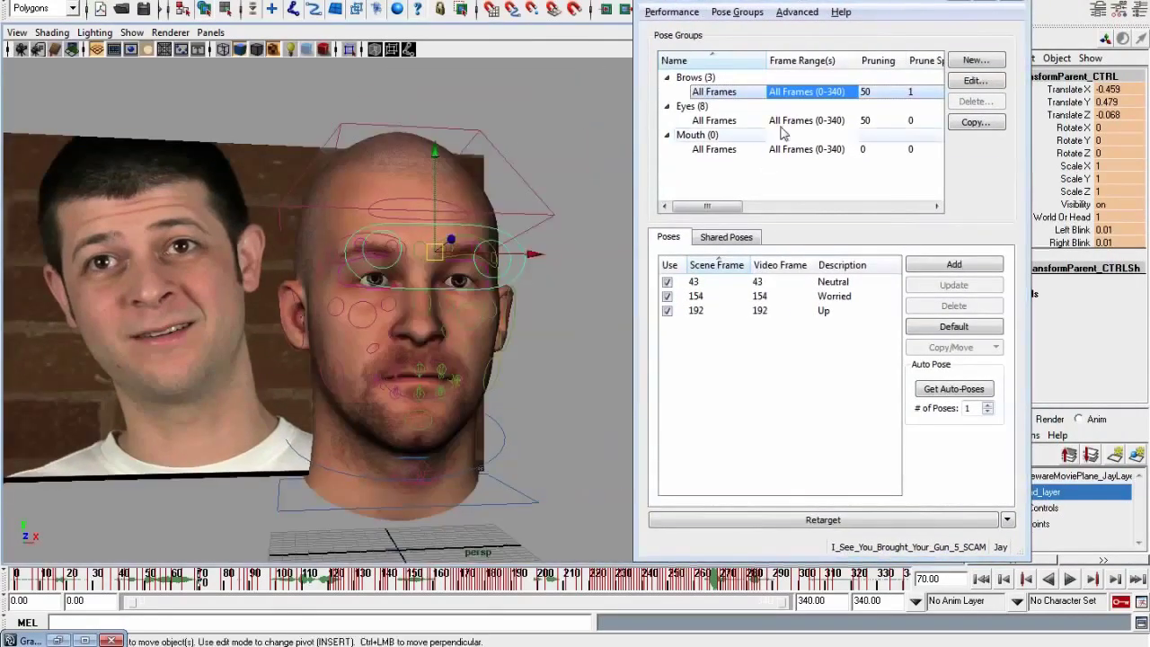
# Sort the pose groups by frame range and move the Retargeter window fully clear of the Channel Box
pyautogui.click(802, 61)
pyautogui.moveTo(822, 2); pyautogui.dragTo(752, 0)
pyautogui.moveTo(654, 200)
pyautogui.mouseDown()
pyautogui.moveTo(676, 207)
pyautogui.moveTo(650, 206)
pyautogui.mouseUp()
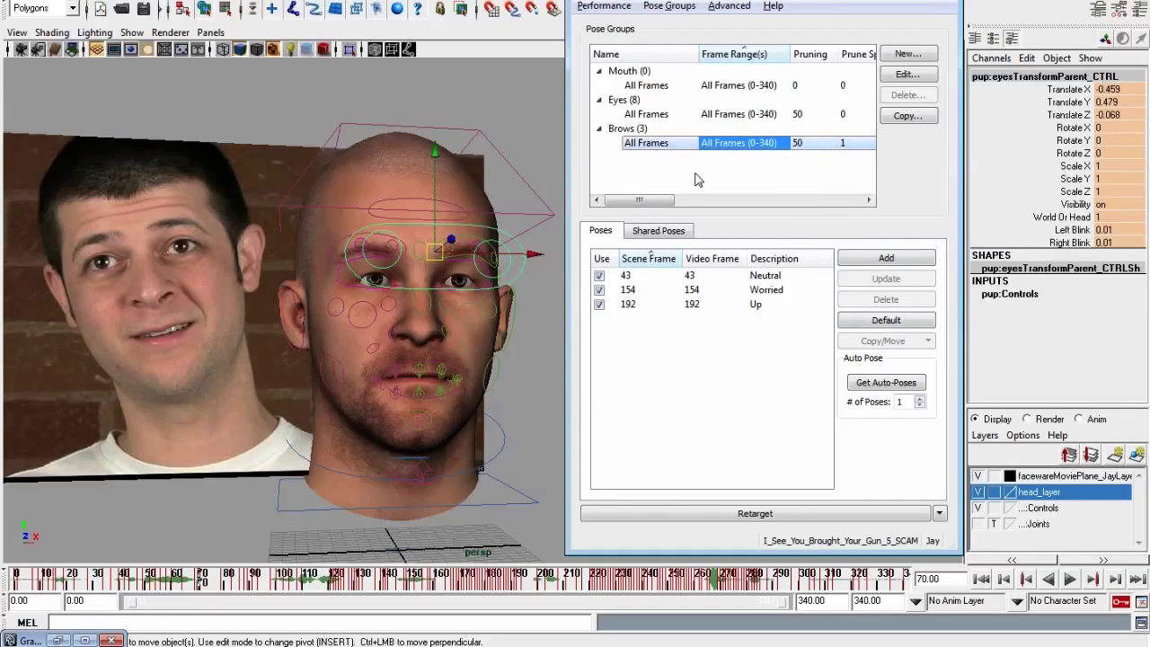
pyautogui.moveTo(664, 201)
pyautogui.mouseDown()
pyautogui.moveTo(699, 201)
pyautogui.moveTo(650, 196)
pyautogui.mouseUp()
# Select the left eye control on the head rig and undo the small accidental move
pyautogui.click(513, 257)
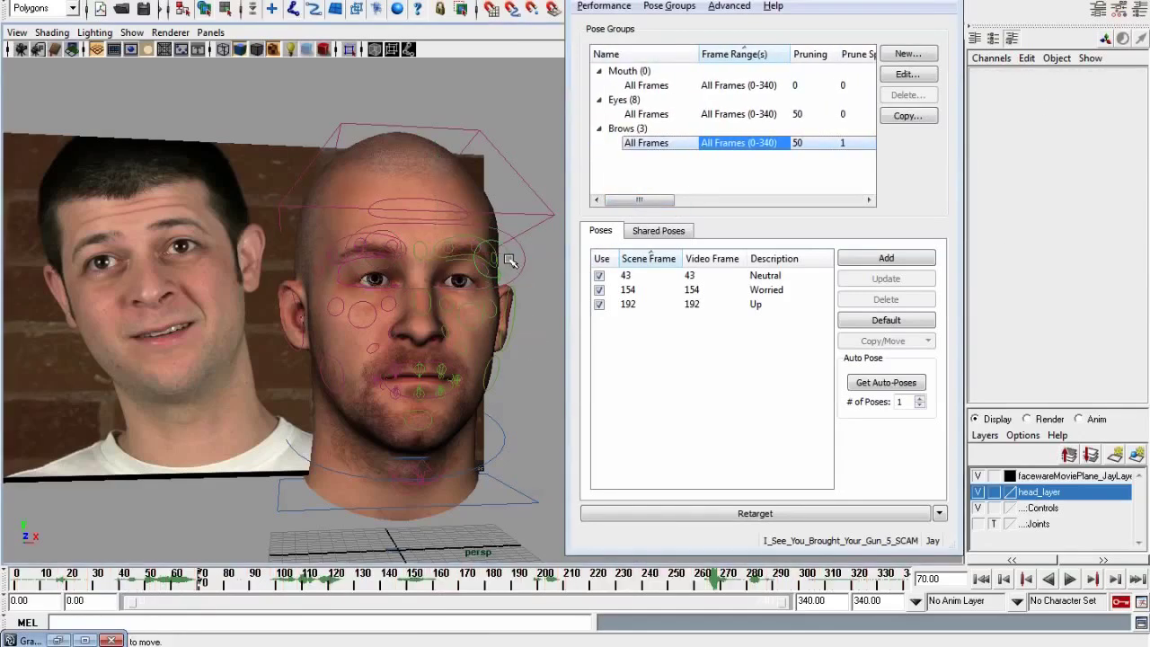
pyautogui.click(516, 265)
pyautogui.moveTo(490, 256); pyautogui.dragTo(483, 254)
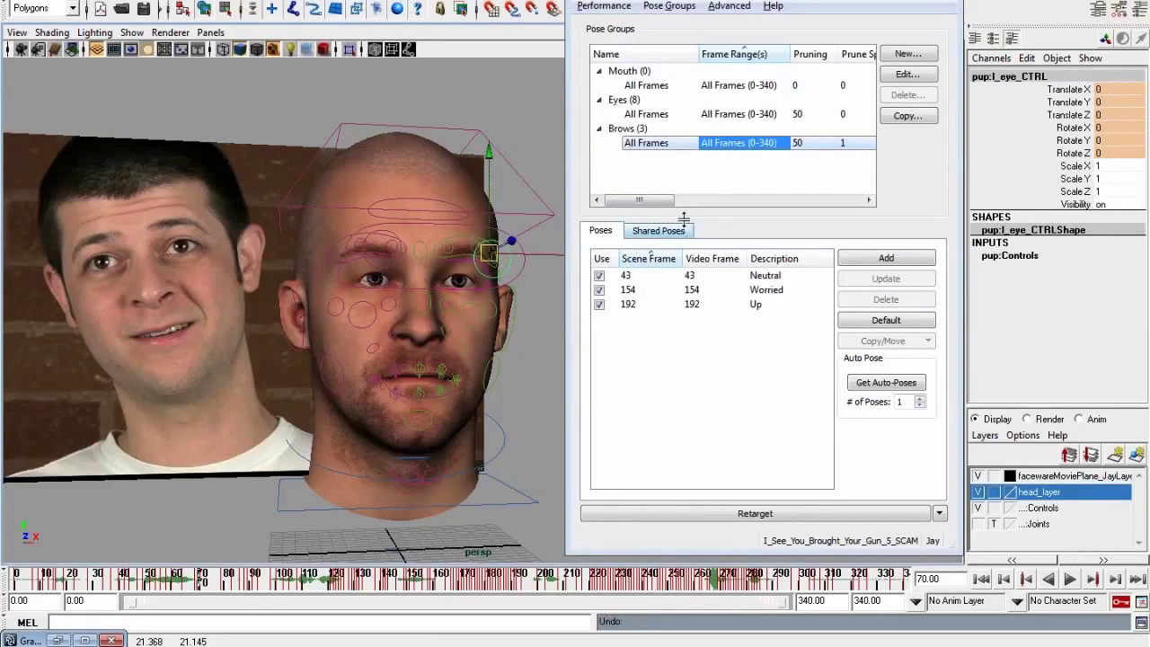
pyautogui.hotkey('ctrl', 'z')
# Set the Pruning of the Brows pose group's All Frames range to 10
pyautogui.moveTo(662, 209); pyautogui.dragTo(674, 209)
pyautogui.doubleClick(778, 142)
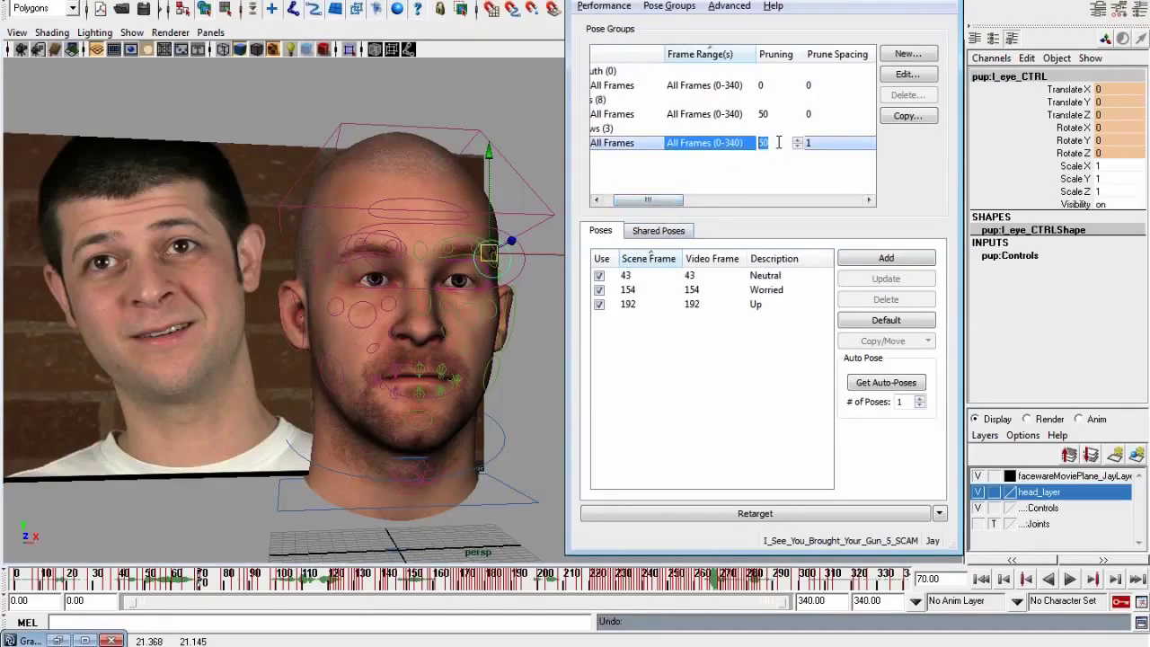
pyautogui.write('10')
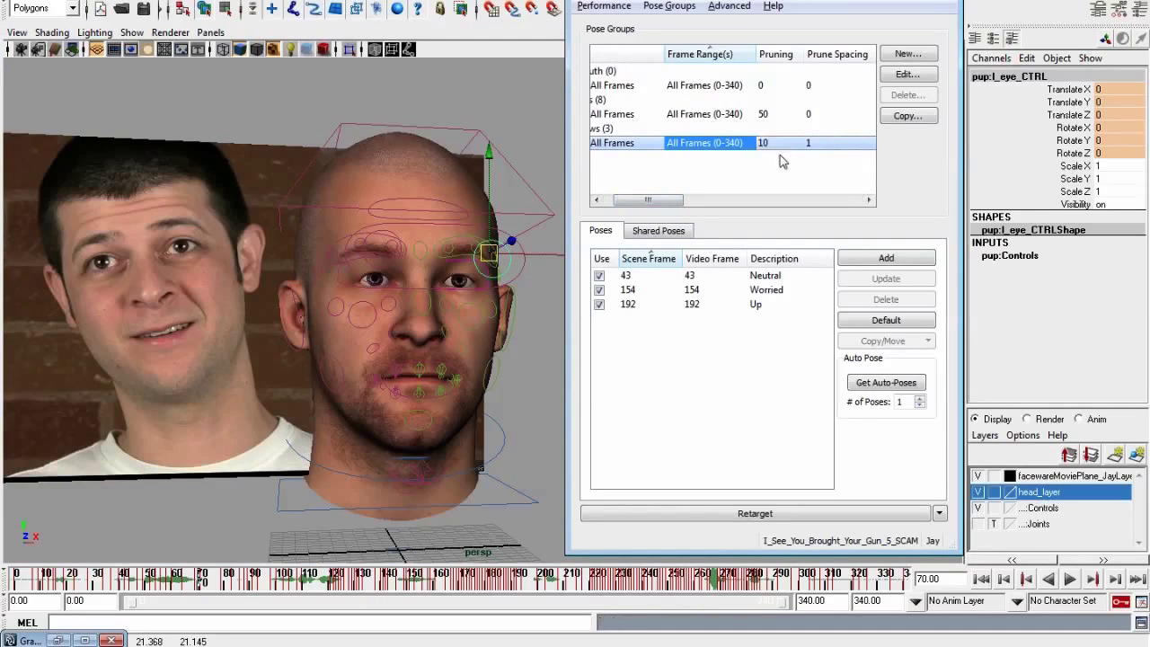
pyautogui.press('Return')
# Show the partial retarget options and step through the left eye control's translate and rotate channels, leaving Rotate X selected
pyautogui.moveTo(816, 2); pyautogui.dragTo(641, 0)
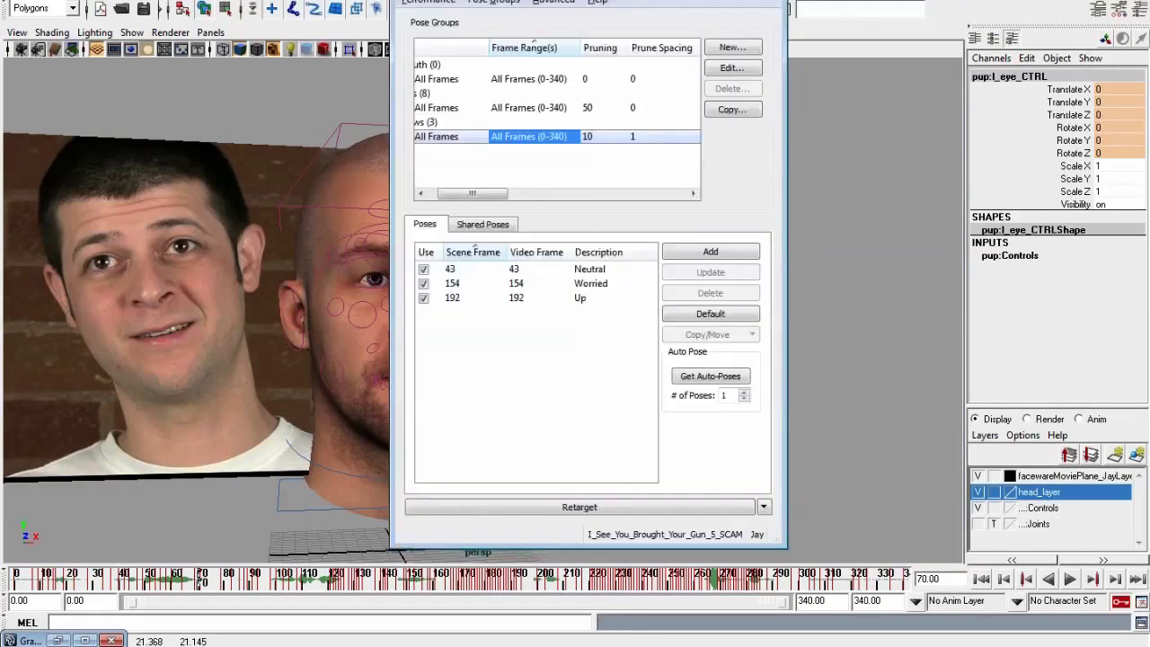
pyautogui.click(764, 508)
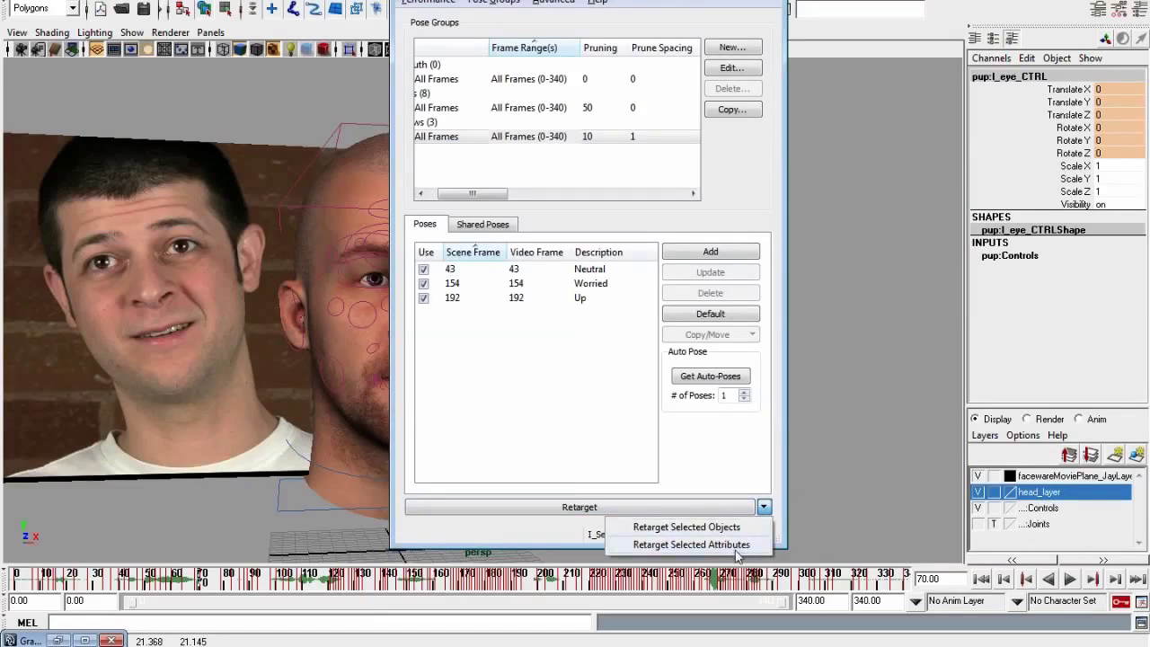
pyautogui.click(1035, 101)
pyautogui.click(1034, 127)
pyautogui.click(1036, 153)
pyautogui.click(1035, 140)
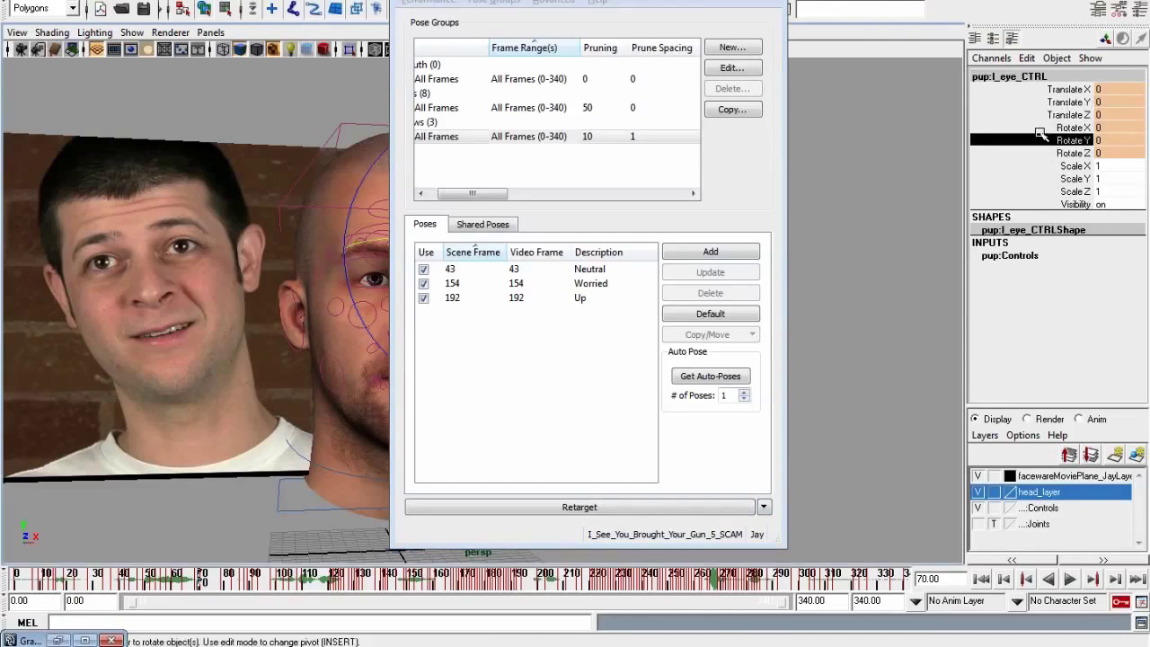
pyautogui.click(1038, 101)
pyautogui.click(1035, 89)
pyautogui.click(1038, 115)
pyautogui.click(1035, 153)
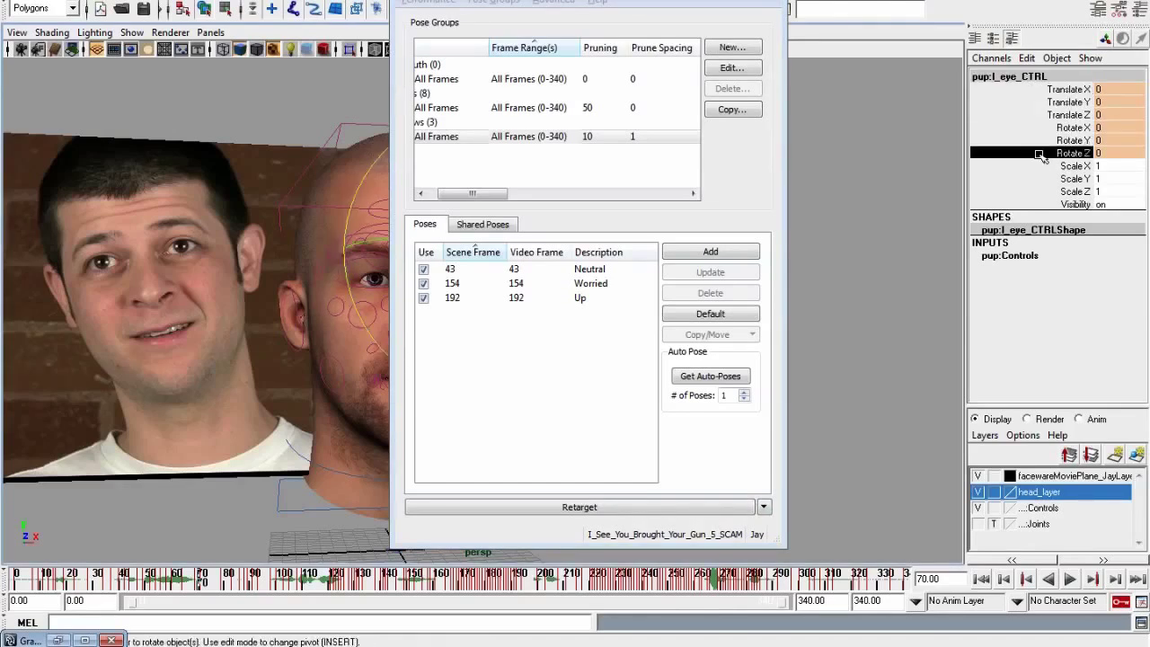
pyautogui.click(1035, 127)
pyautogui.moveTo(539, 3); pyautogui.dragTo(674, 19)
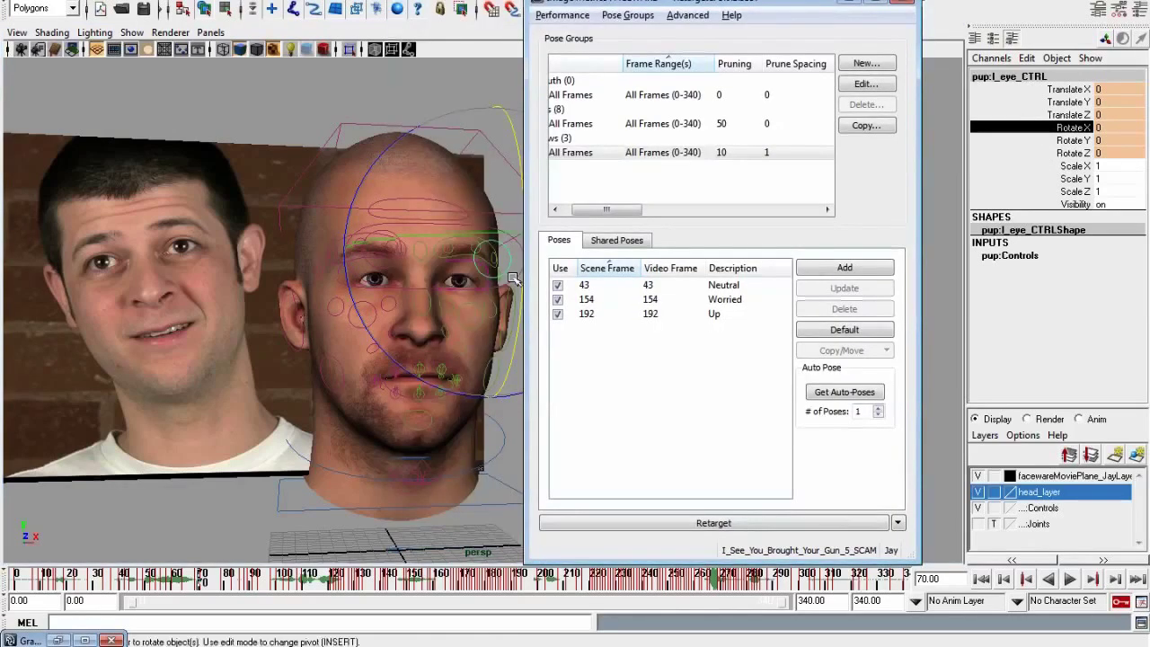
# Examine the pruning, prune spacing, smoothing and master control settings of the Brows range against the other pose groups
pyautogui.click(717, 155)
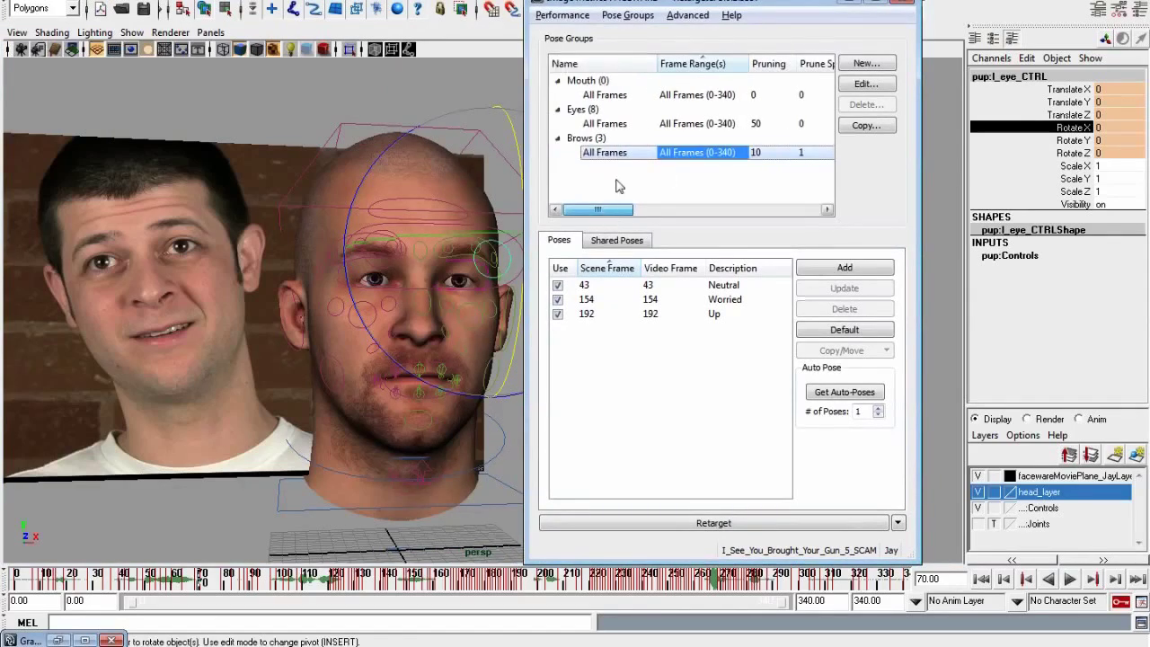
pyautogui.moveTo(619, 210); pyautogui.dragTo(635, 214)
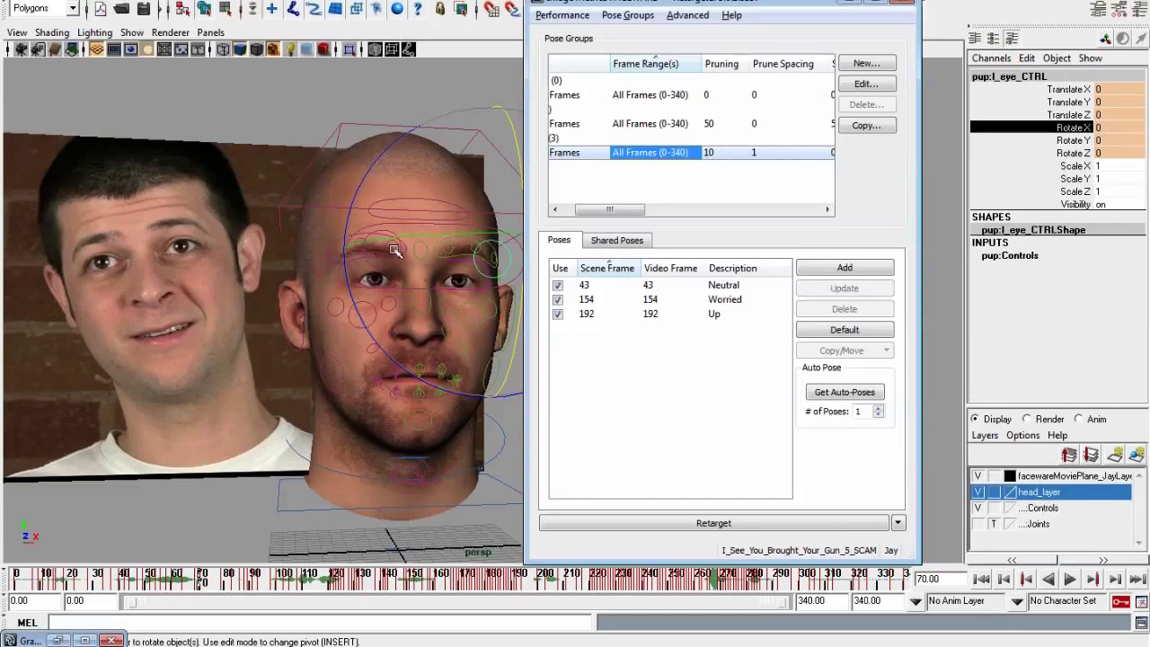
pyautogui.moveTo(635, 208); pyautogui.dragTo(619, 210)
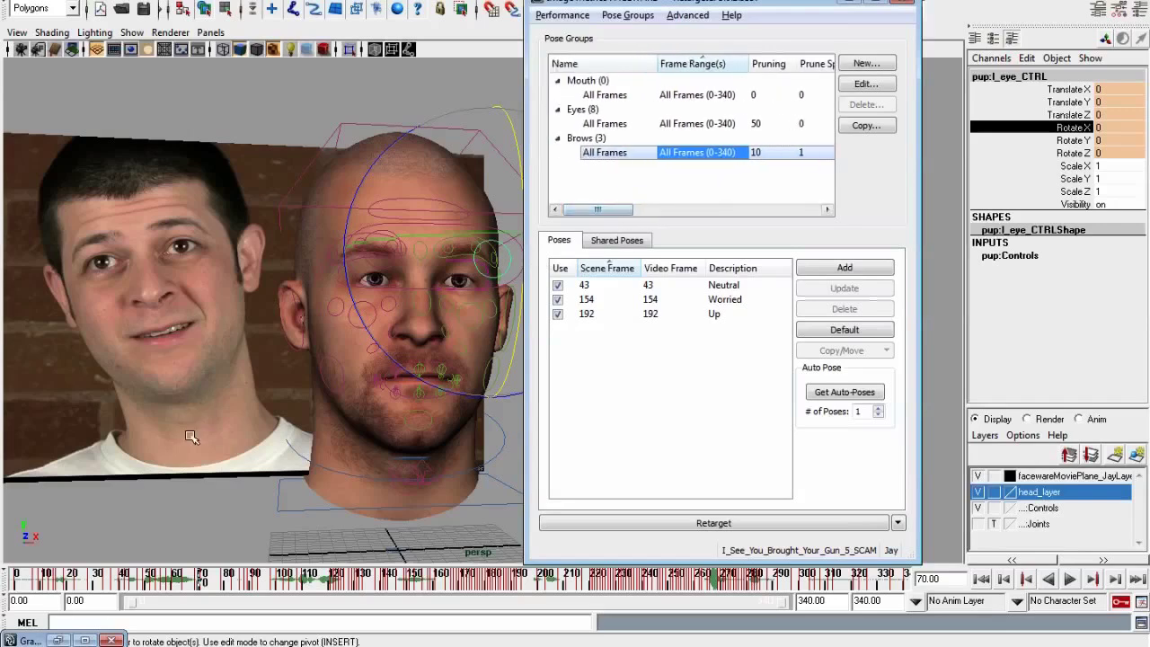
pyautogui.click(1139, 7)
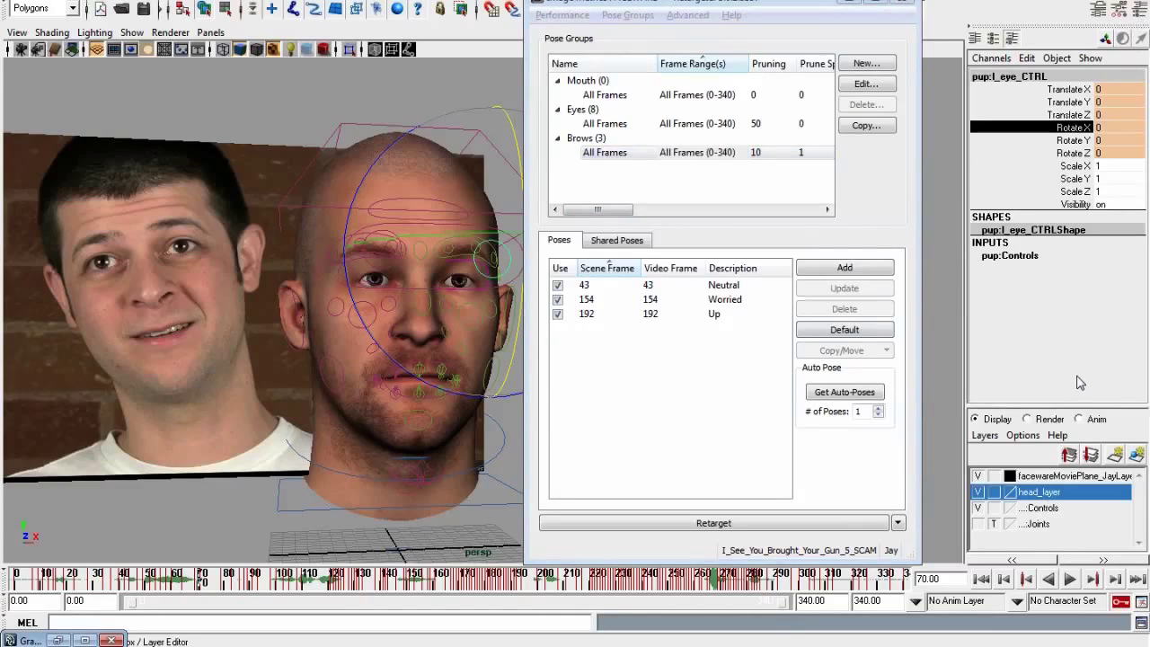
pyautogui.click(786, 153)
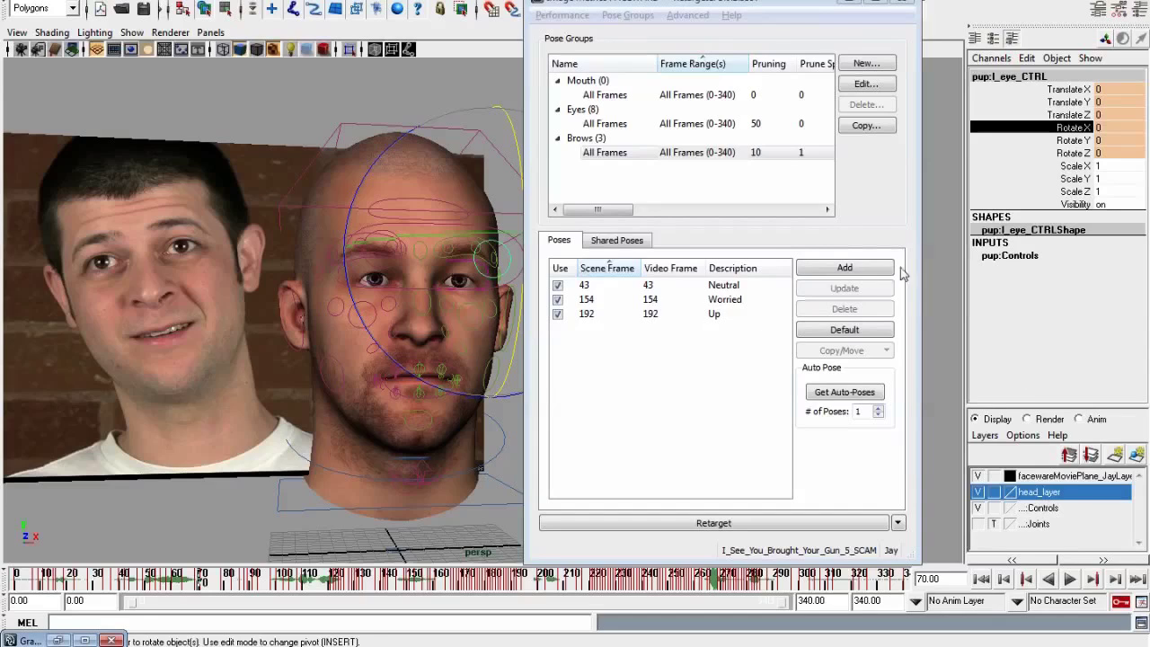
pyautogui.click(882, 239)
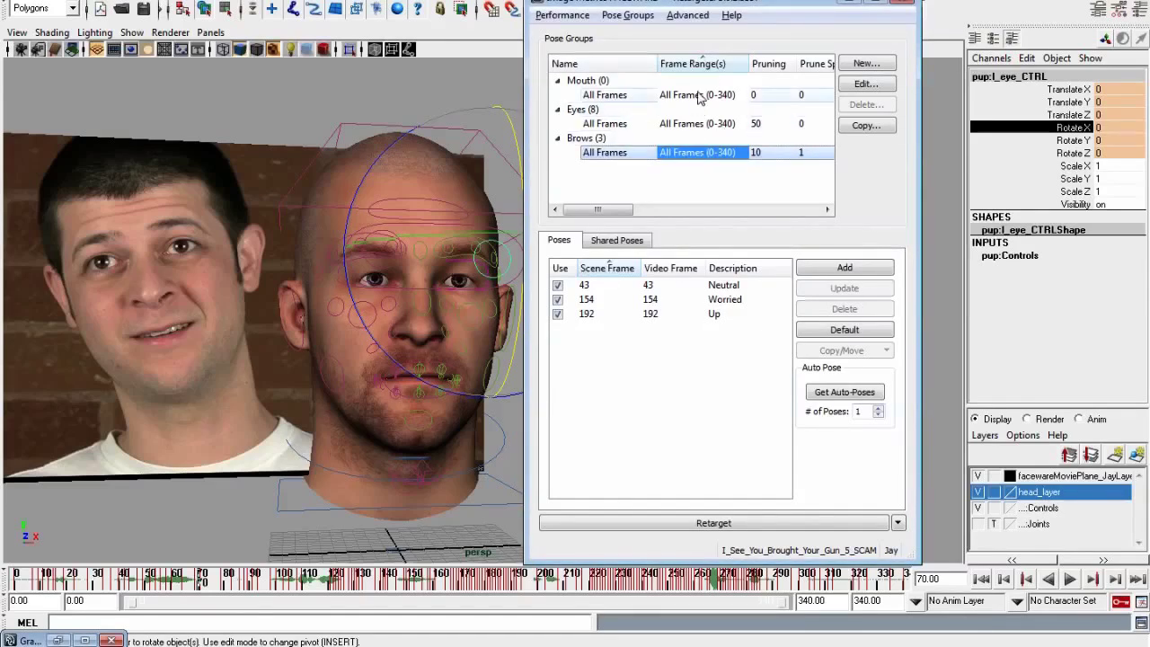
pyautogui.moveTo(617, 214); pyautogui.dragTo(660, 212)
pyautogui.click(831, 155)
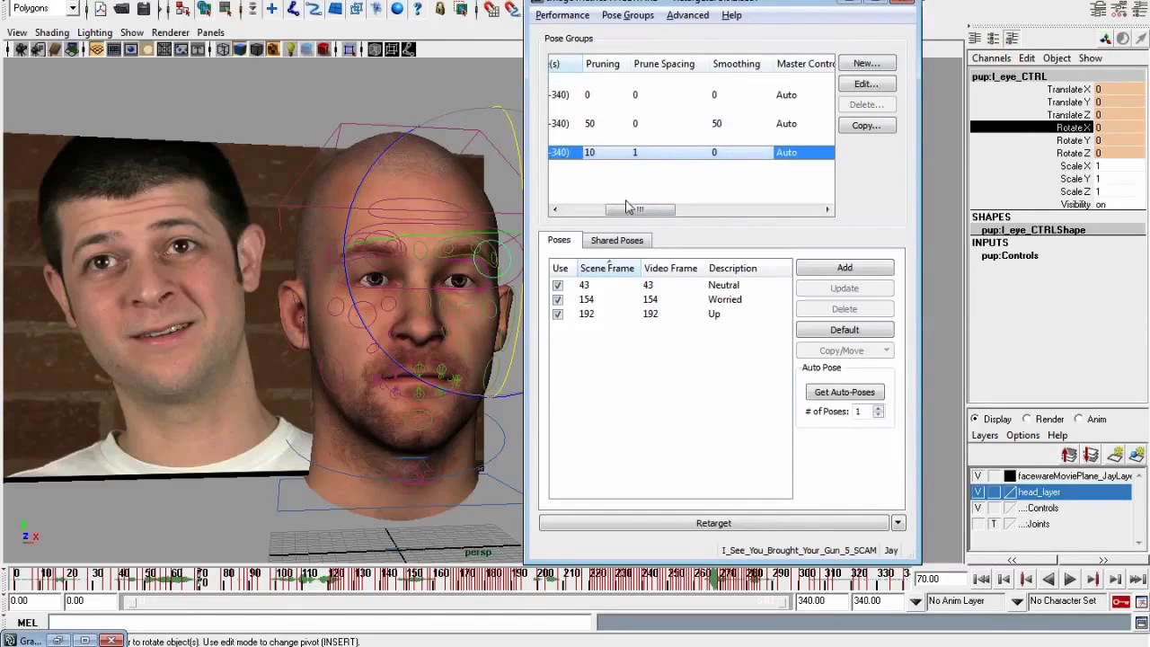
pyautogui.moveTo(634, 219); pyautogui.dragTo(544, 218)
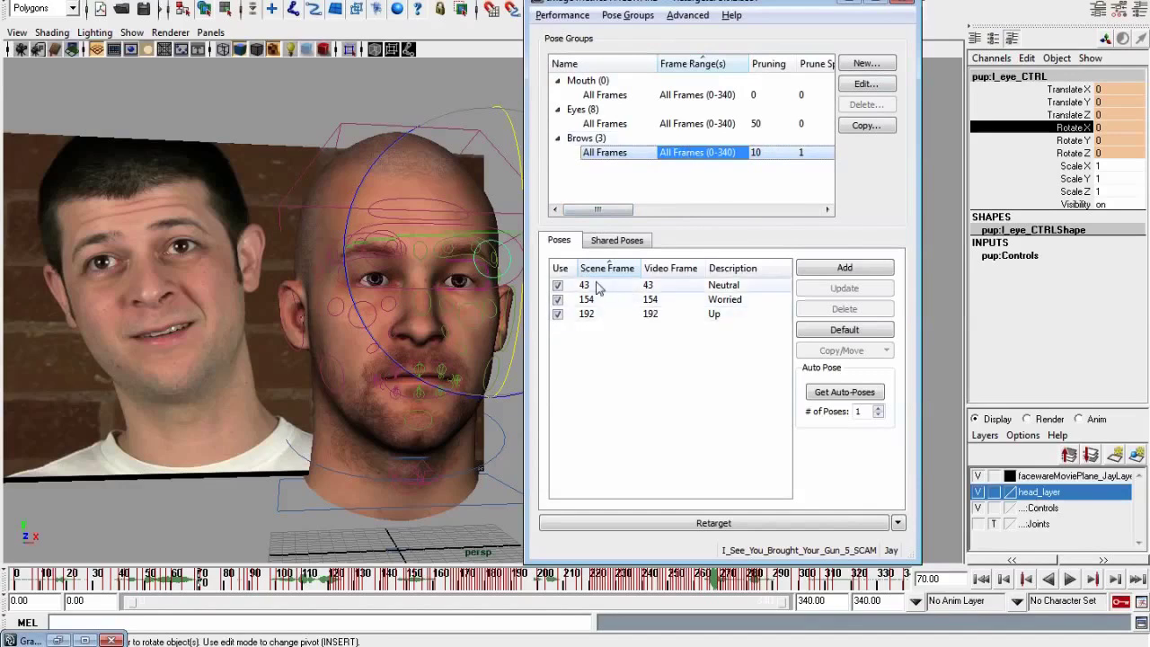
# Try switching the Neutral, Worried and Up brow poses out of use, and re-enable all three
pyautogui.click(558, 286)
pyautogui.click(558, 300)
pyautogui.click(558, 314)
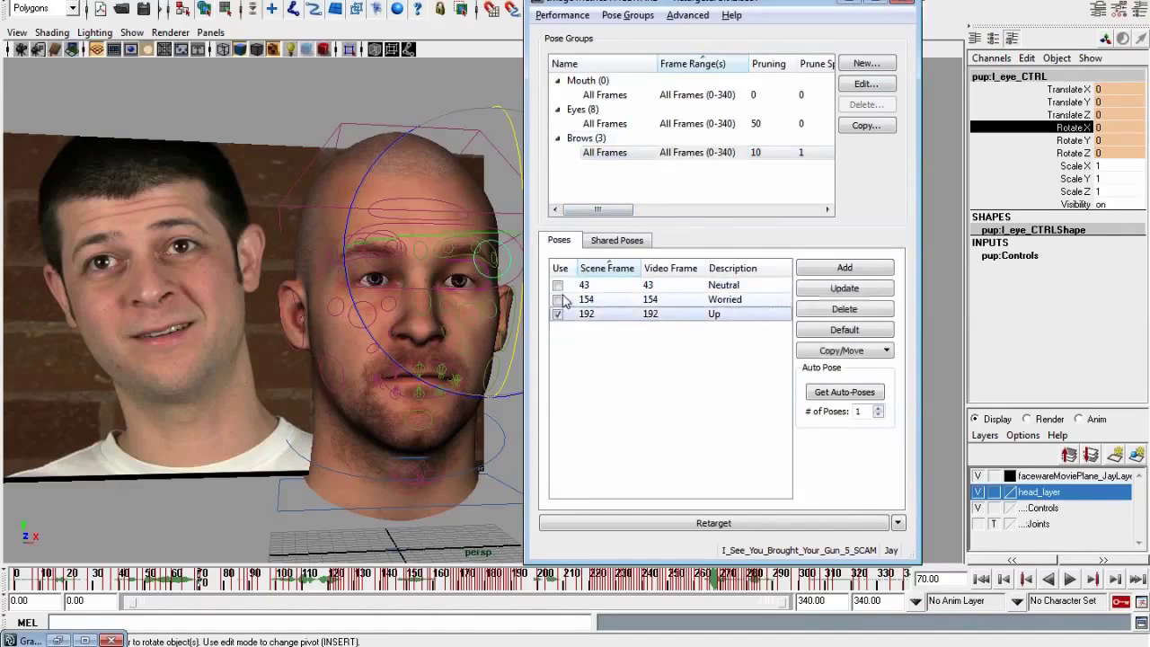
pyautogui.click(564, 301)
pyautogui.click(663, 152)
pyautogui.click(558, 299)
pyautogui.click(558, 313)
pyautogui.click(559, 313)
pyautogui.click(558, 314)
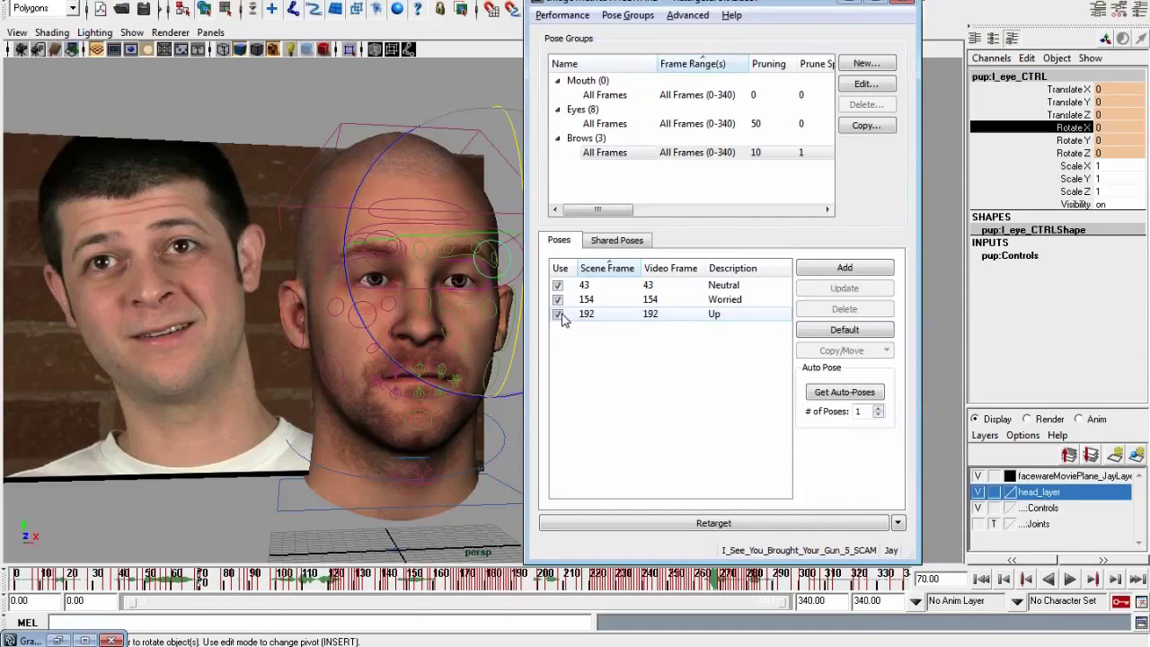
# Select the Brows All Frames range again and move the Retargeter window to uncover more of the viewport
pyautogui.click(699, 152)
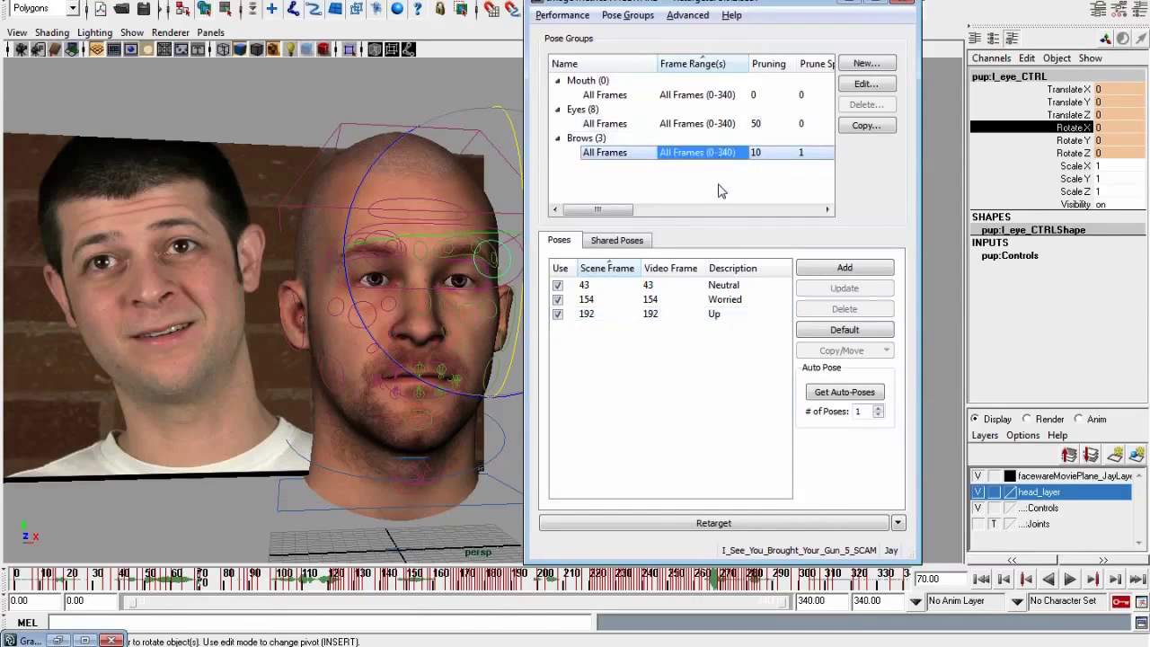
pyautogui.click(984, 384)
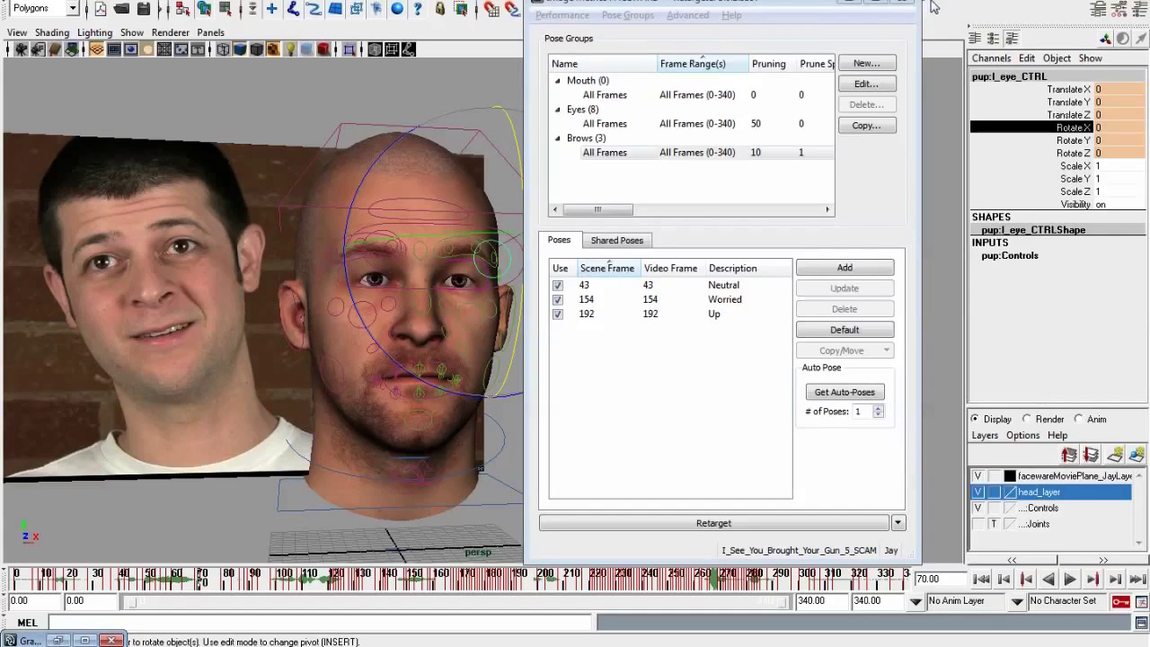
pyautogui.moveTo(824, 9); pyautogui.dragTo(928, 12)
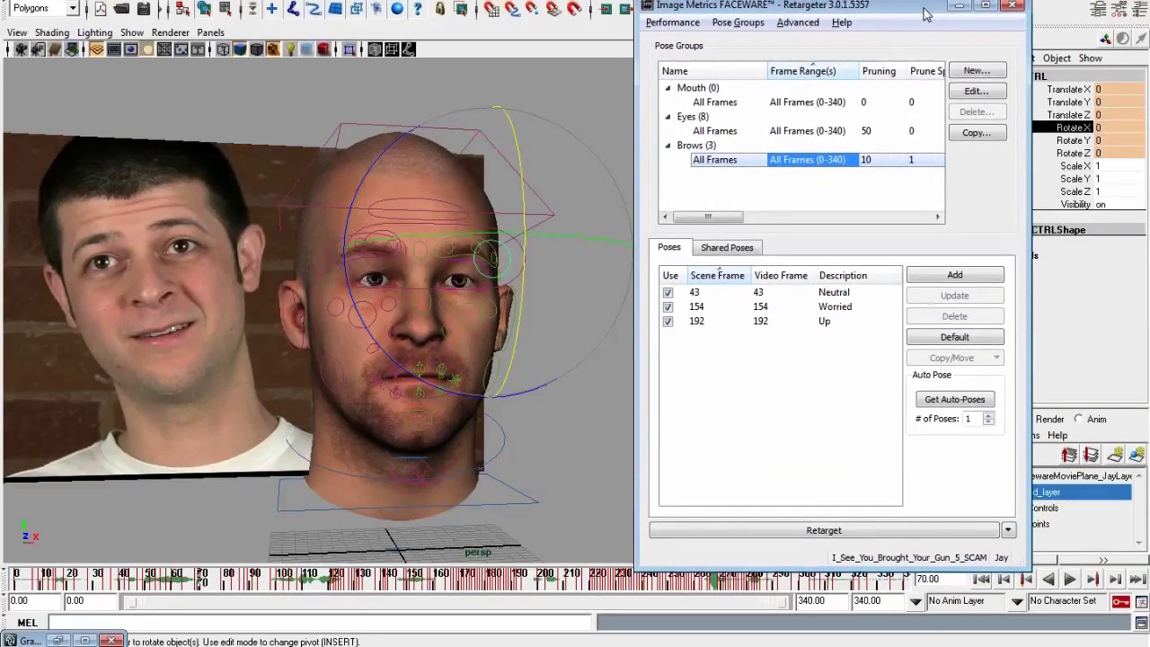
# Deselect the eye control, check the head control by selecting it, and leave nothing selected in the viewport
pyautogui.click(1138, 7)
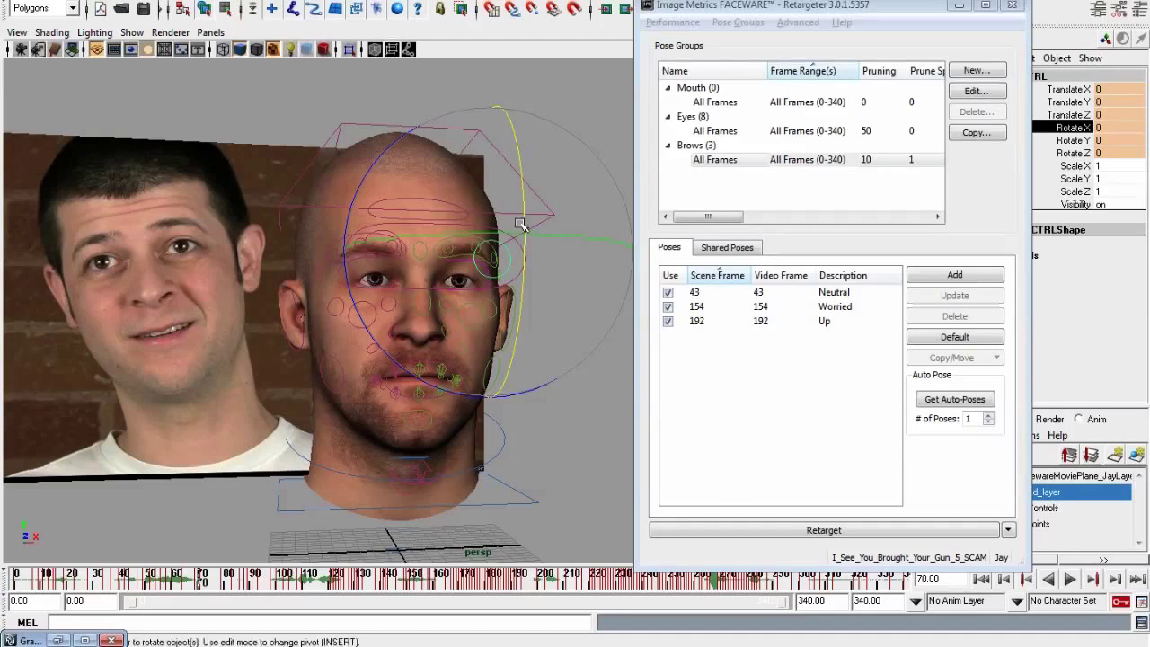
pyautogui.click(598, 92)
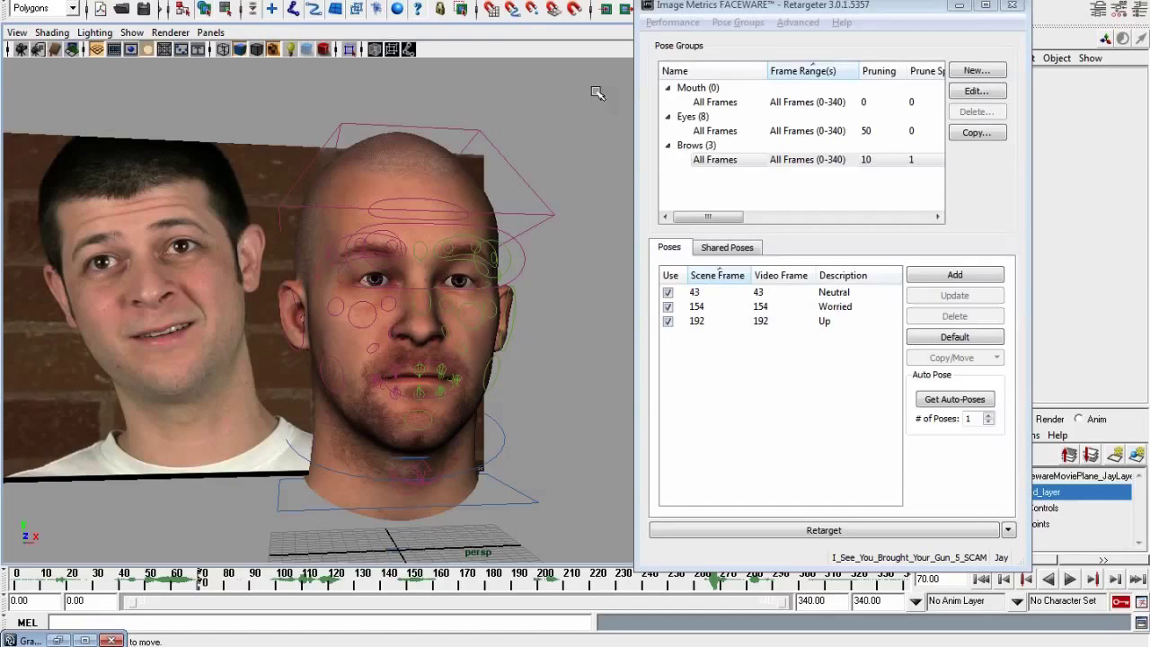
pyautogui.click(515, 167)
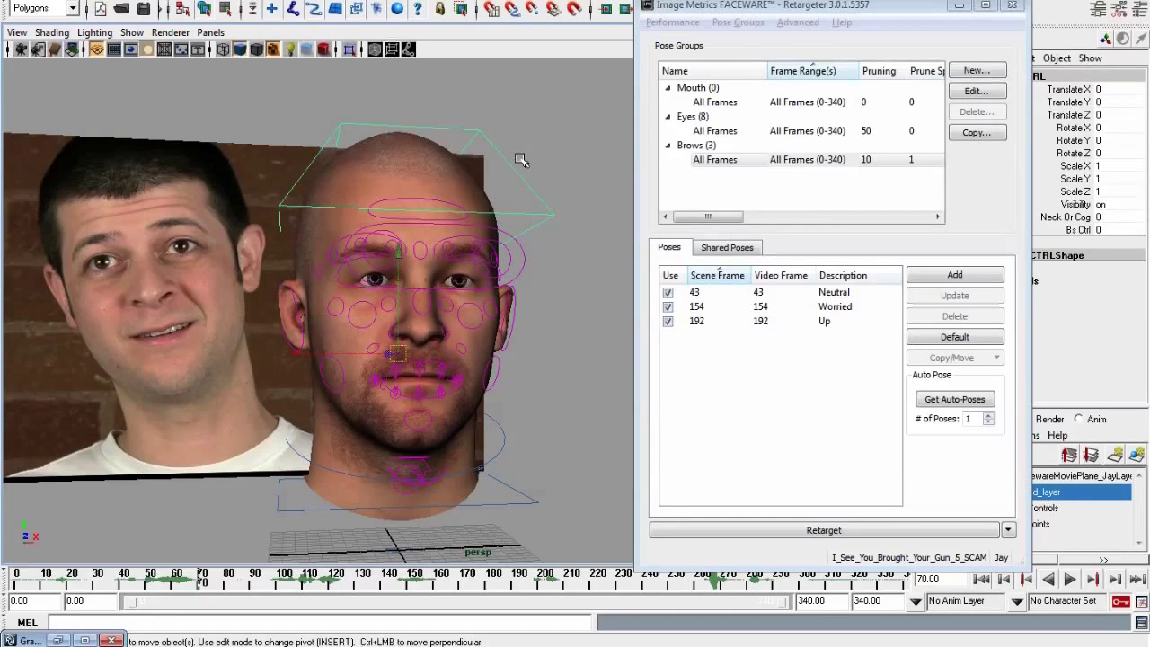
pyautogui.click(570, 118)
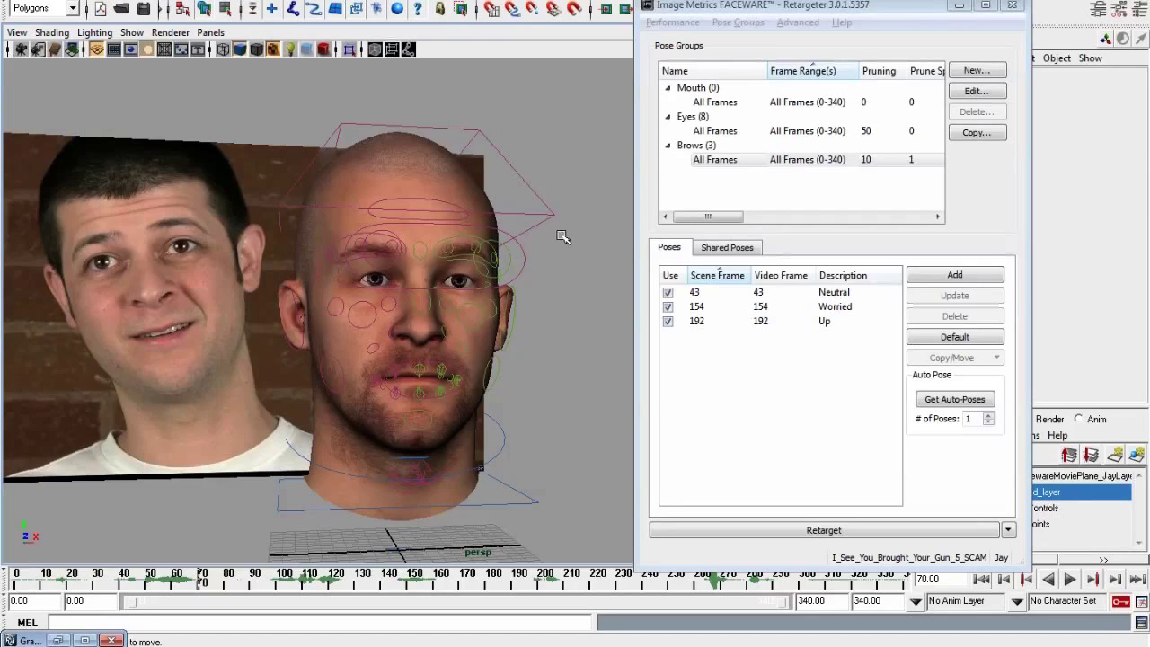
# Open the I_See_You_Brought_Your_Gun_5_SCAM_small reference video and scrub back and forth through it to examine the actor's facial expressions
pyautogui.click(27, 640)
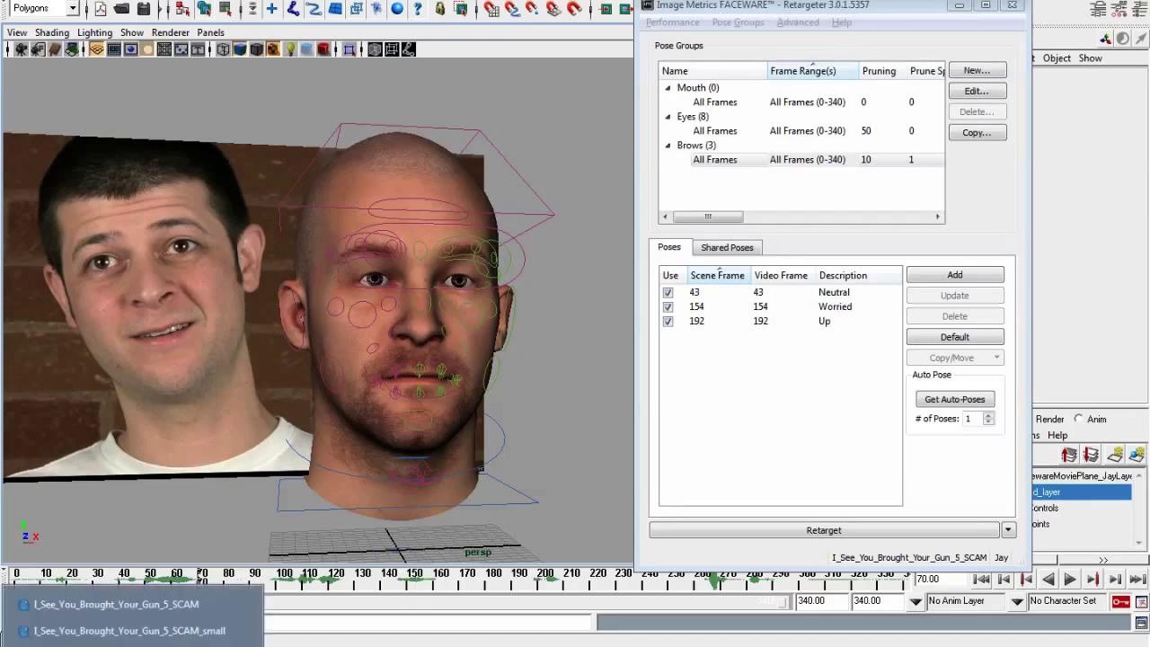
pyautogui.click(174, 628)
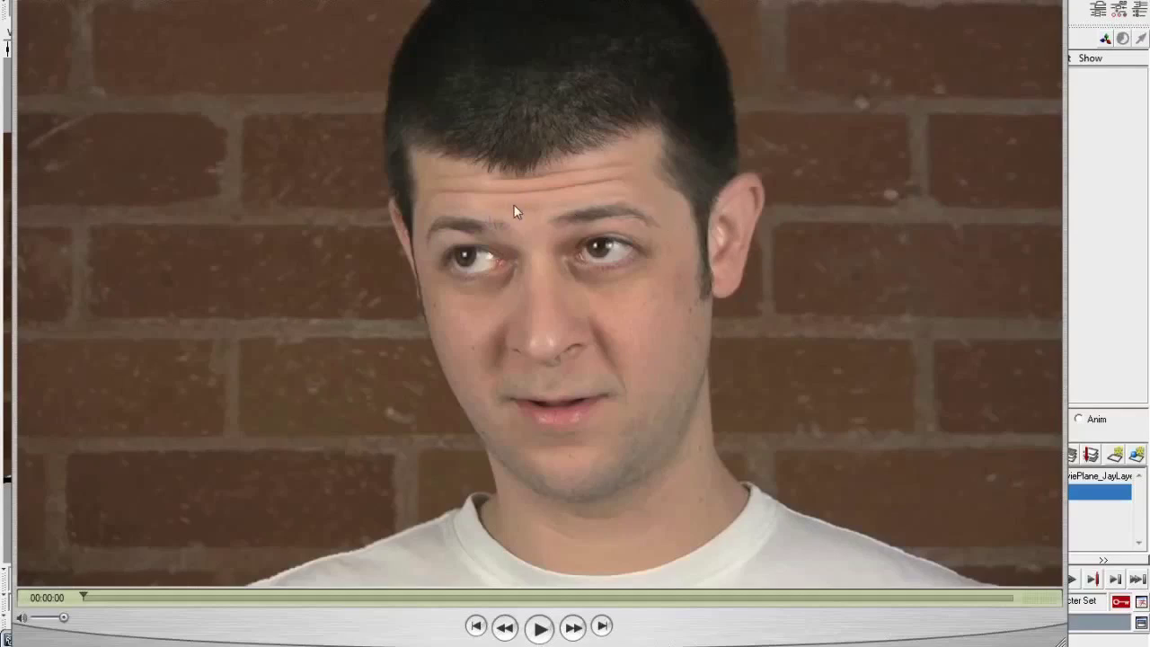
pyautogui.moveTo(441, 598); pyautogui.dragTo(657, 598)
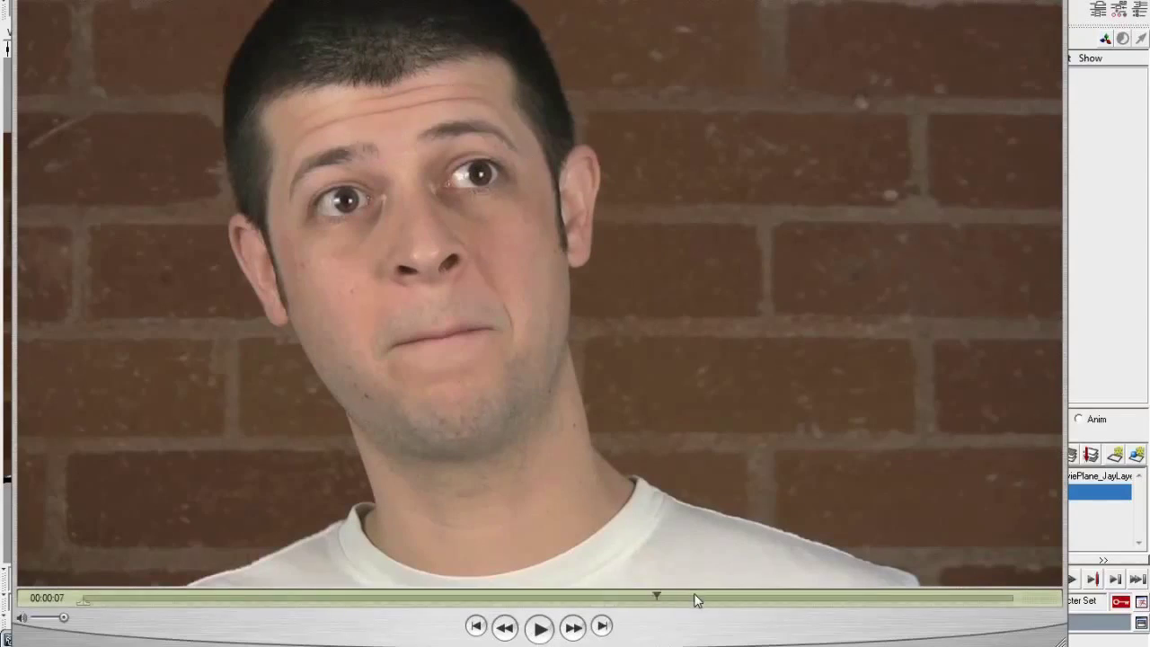
pyautogui.moveTo(696, 596); pyautogui.dragTo(103, 619)
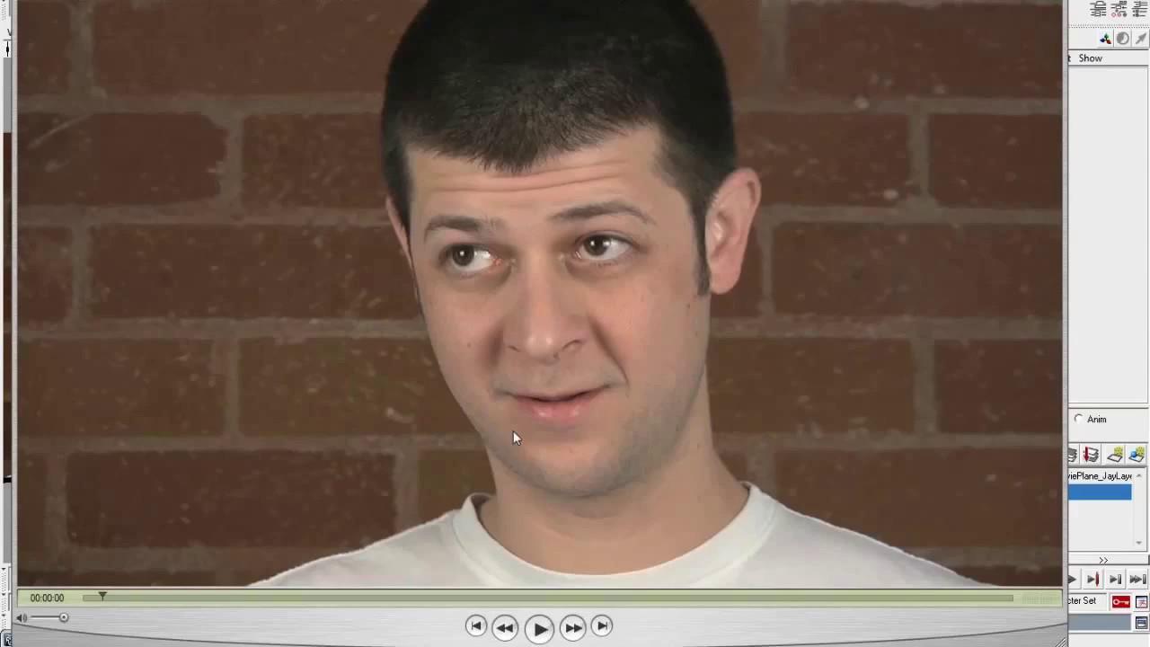
pyautogui.click(540, 599)
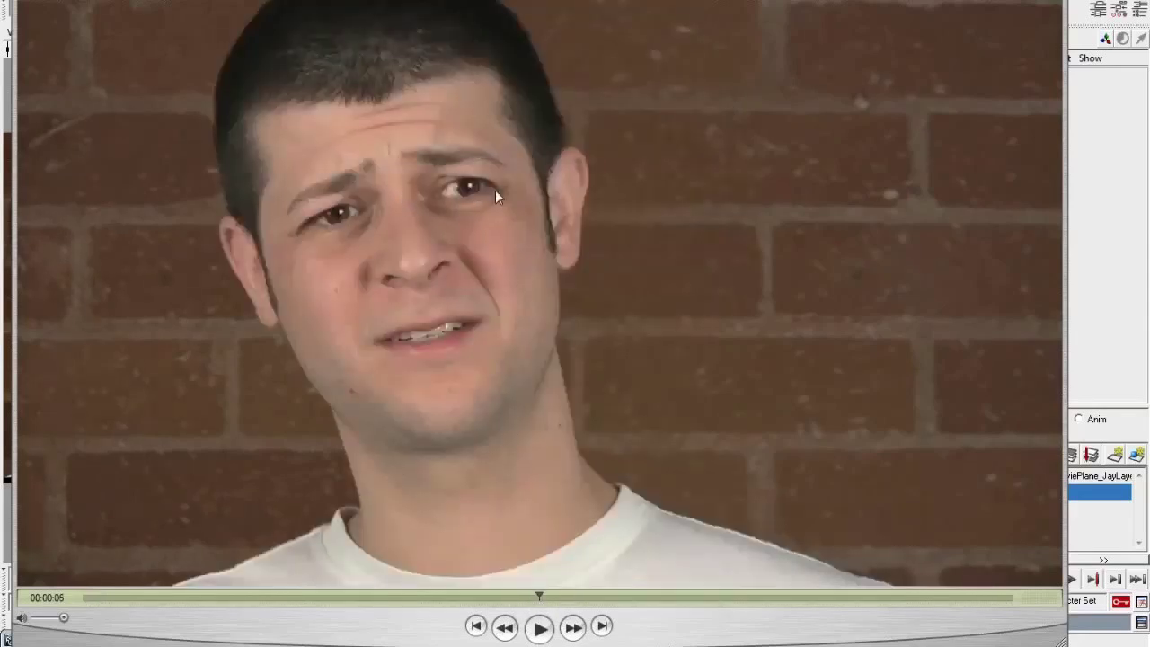
pyautogui.moveTo(565, 604); pyautogui.dragTo(440, 609)
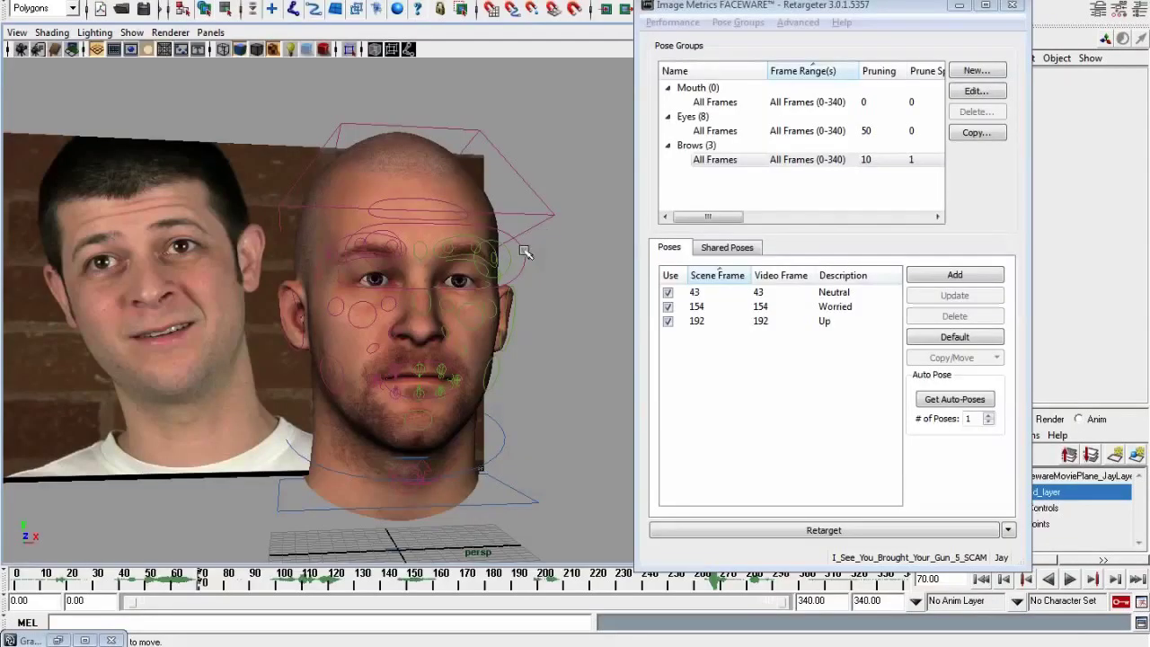
# Select the eyes parent control on the rig and display its animation curves in the Graph Editor around frames 120 to 230
pyautogui.click(522, 265)
pyautogui.click(524, 268)
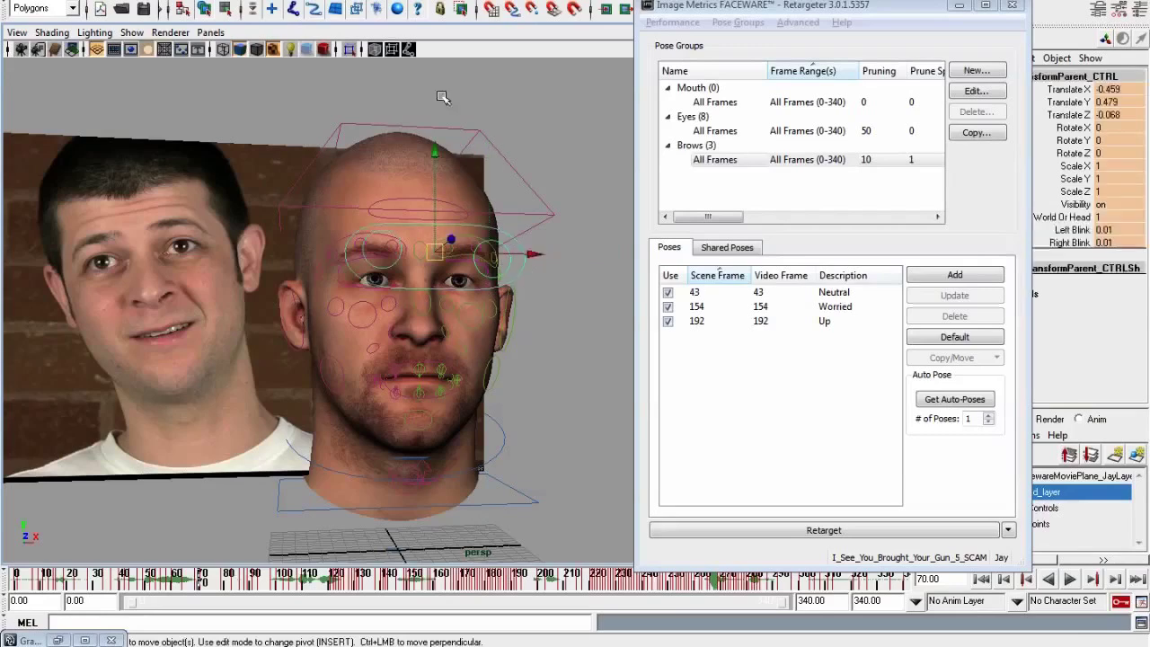
pyautogui.click(199, 2)
pyautogui.moveTo(261, 44)
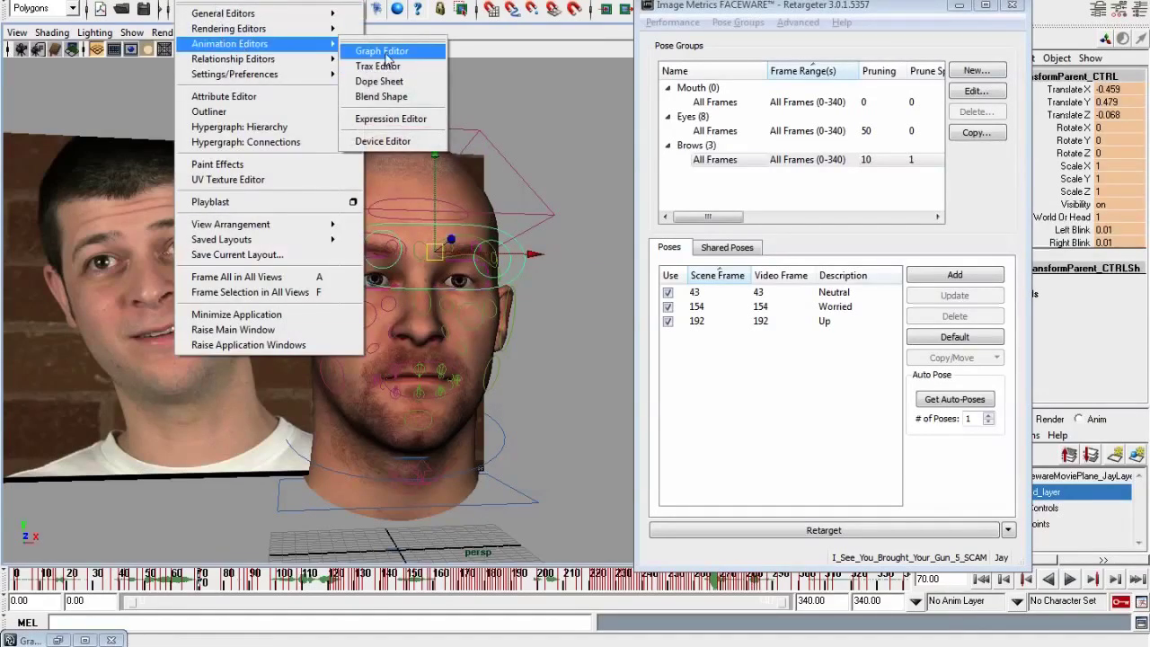
pyautogui.click(396, 52)
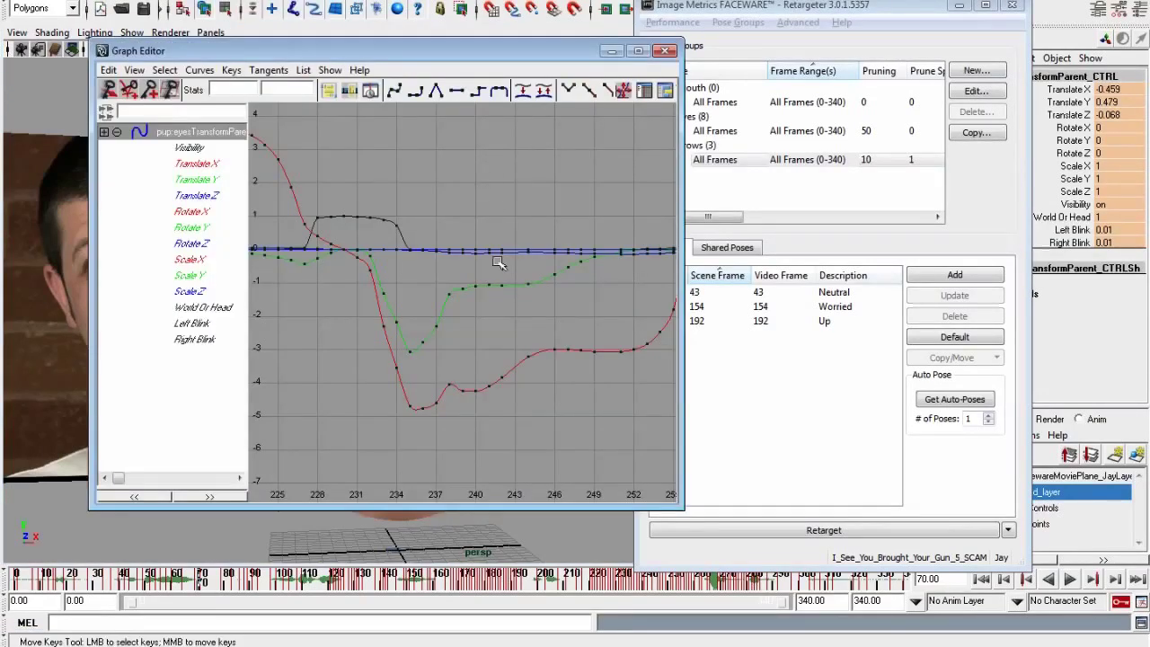
pyautogui.press('a')
pyautogui.keyDown('alt'); pyautogui.moveTo(513, 319); pyautogui.dragTo(539, 329, button='right'); pyautogui.keyUp('alt')
pyautogui.keyDown('alt'); pyautogui.moveTo(539, 329); pyautogui.dragTo(555, 288, button='middle'); pyautogui.keyUp('alt')
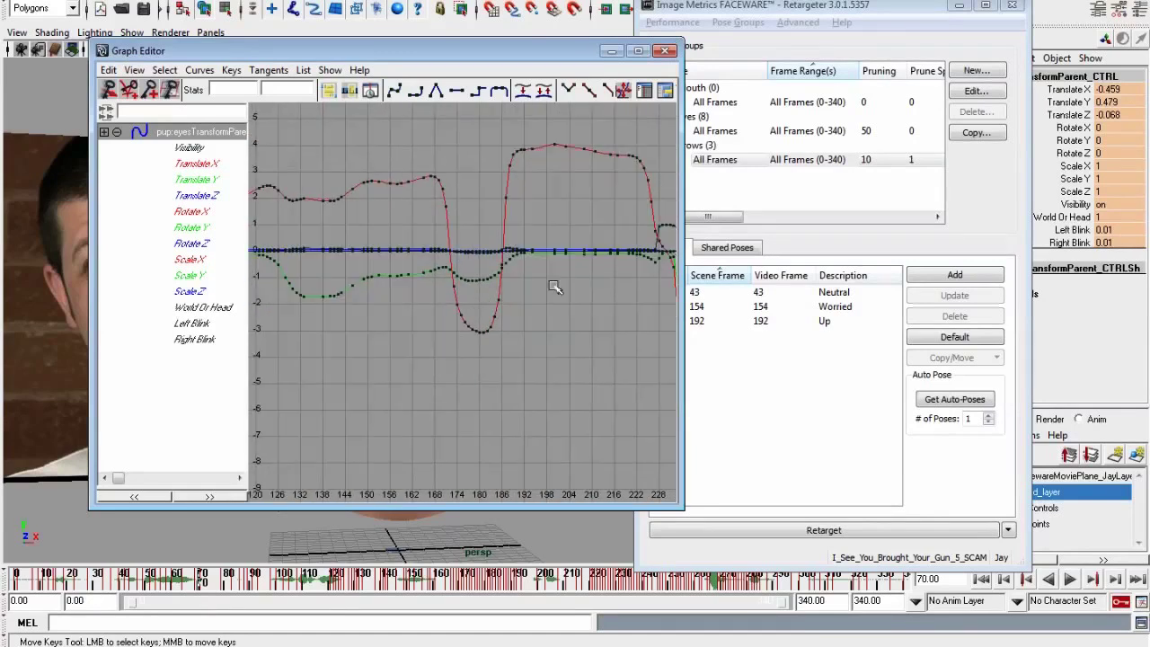
# Reduce the smoothing of the Eyes All Frames range and retarget that pose group
pyautogui.click(813, 125)
pyautogui.moveTo(733, 218); pyautogui.dragTo(775, 218)
pyautogui.doubleClick(750, 131)
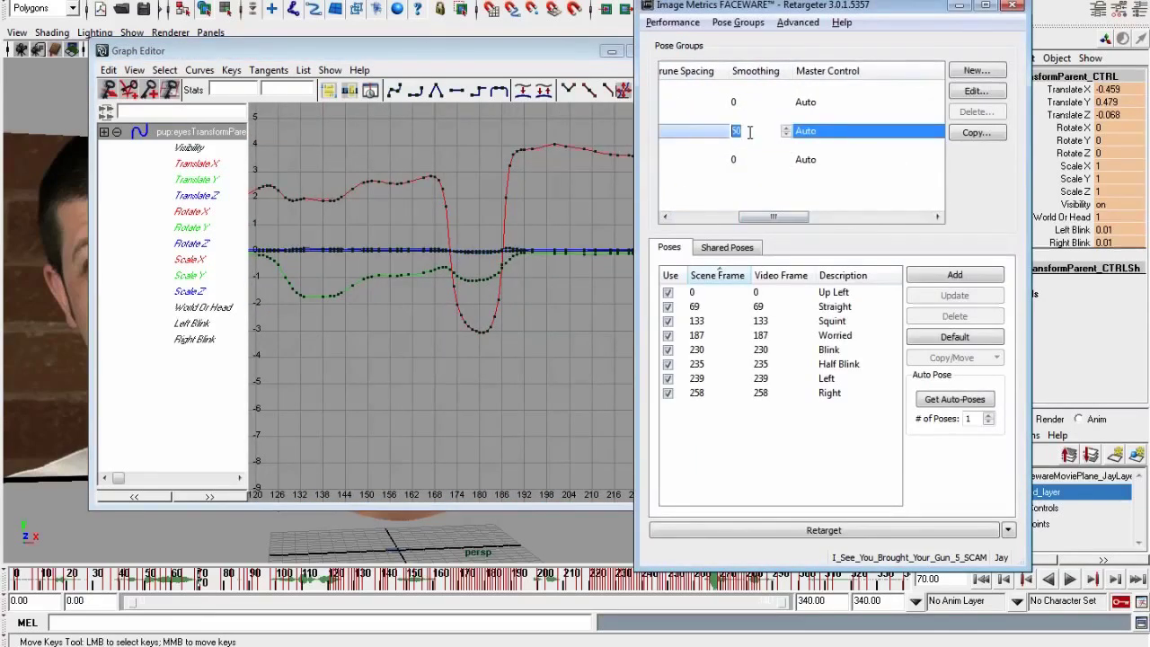
pyautogui.moveTo(778, 217); pyautogui.dragTo(733, 217)
pyautogui.click(775, 530)
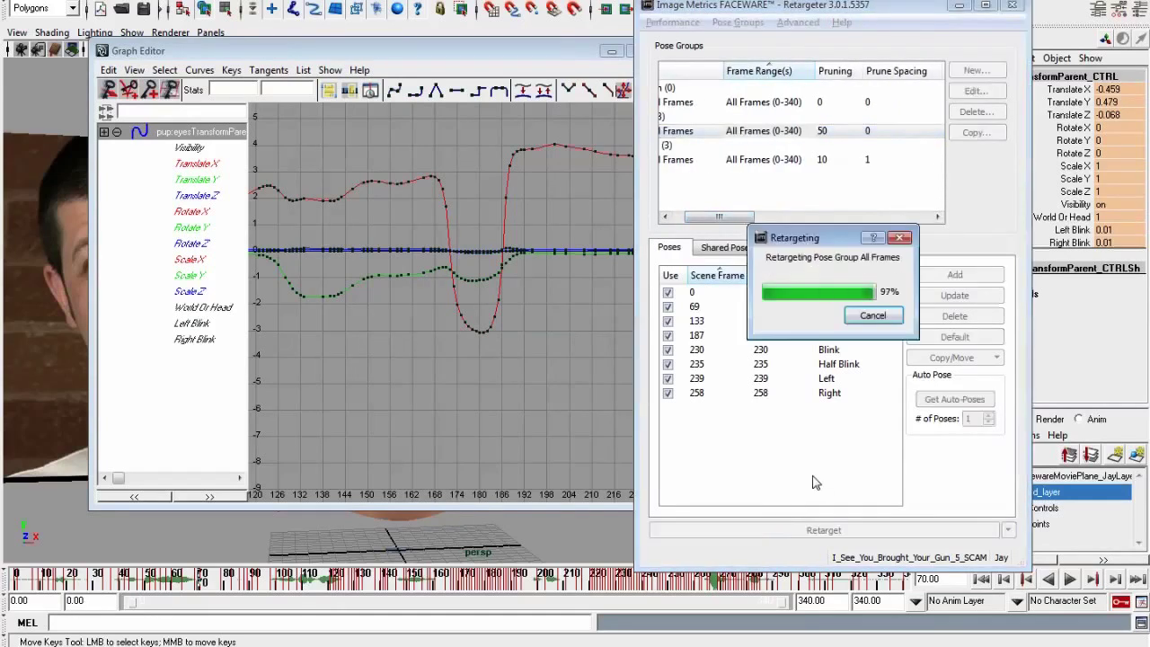
pyautogui.click(768, 443)
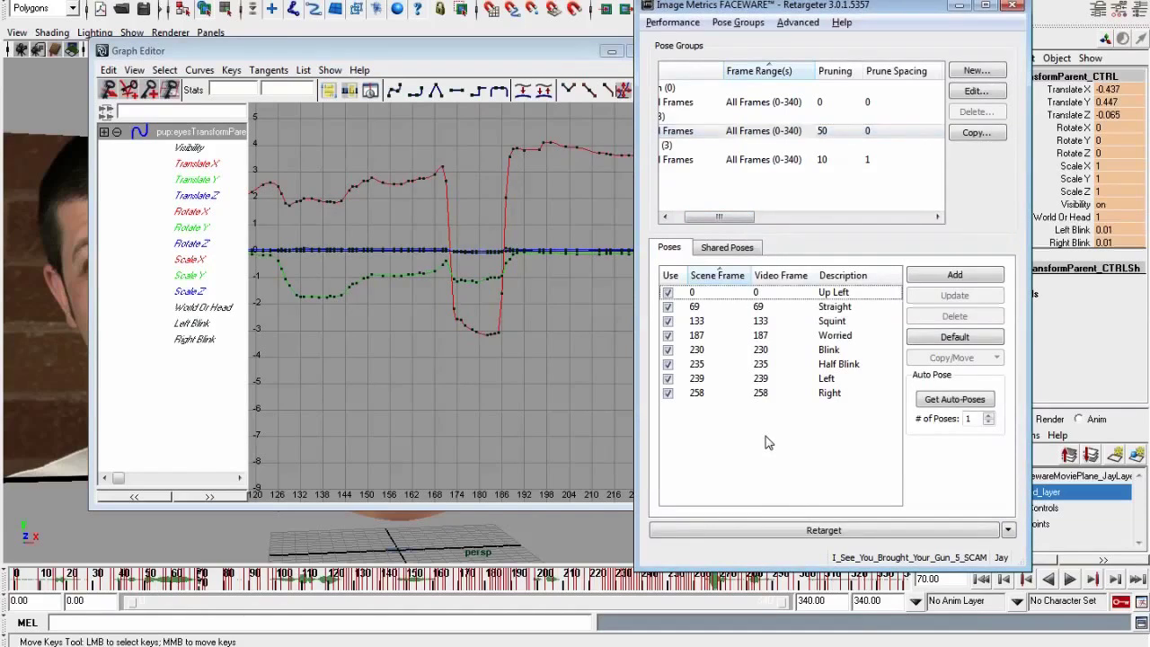
# Change the tangents of the eyes control's Translate X curve to linear
pyautogui.click(557, 389)
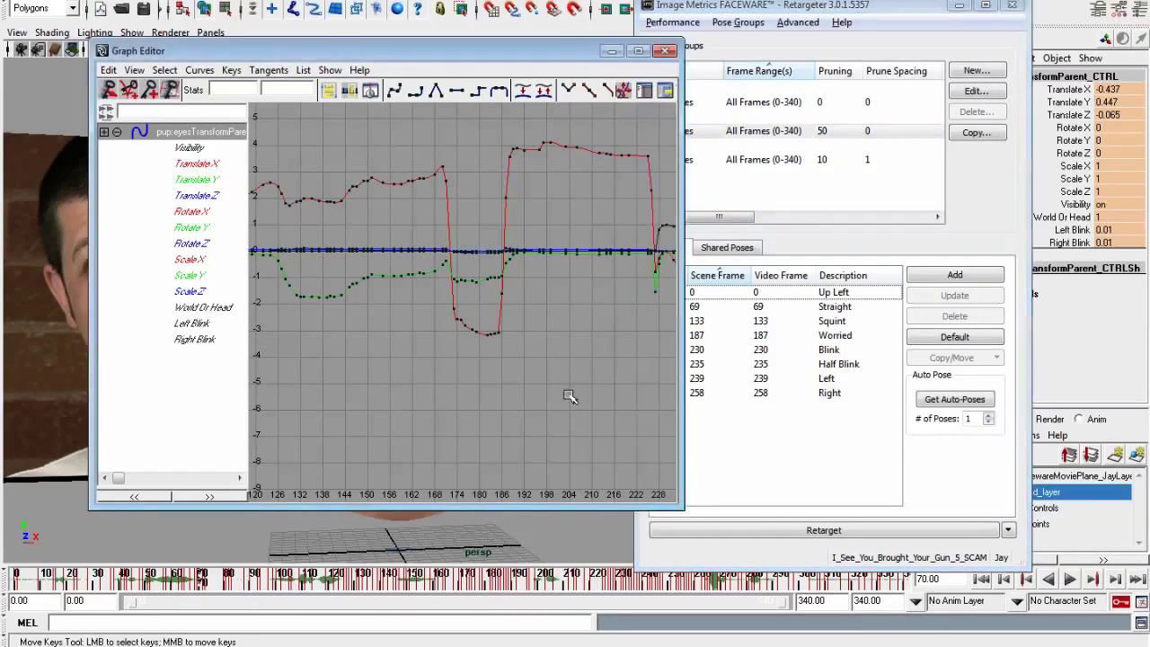
pyautogui.press('a')
pyautogui.keyDown('alt'); pyautogui.moveTo(511, 361); pyautogui.dragTo(522, 311, button='right'); pyautogui.keyUp('alt')
pyautogui.click(475, 277)
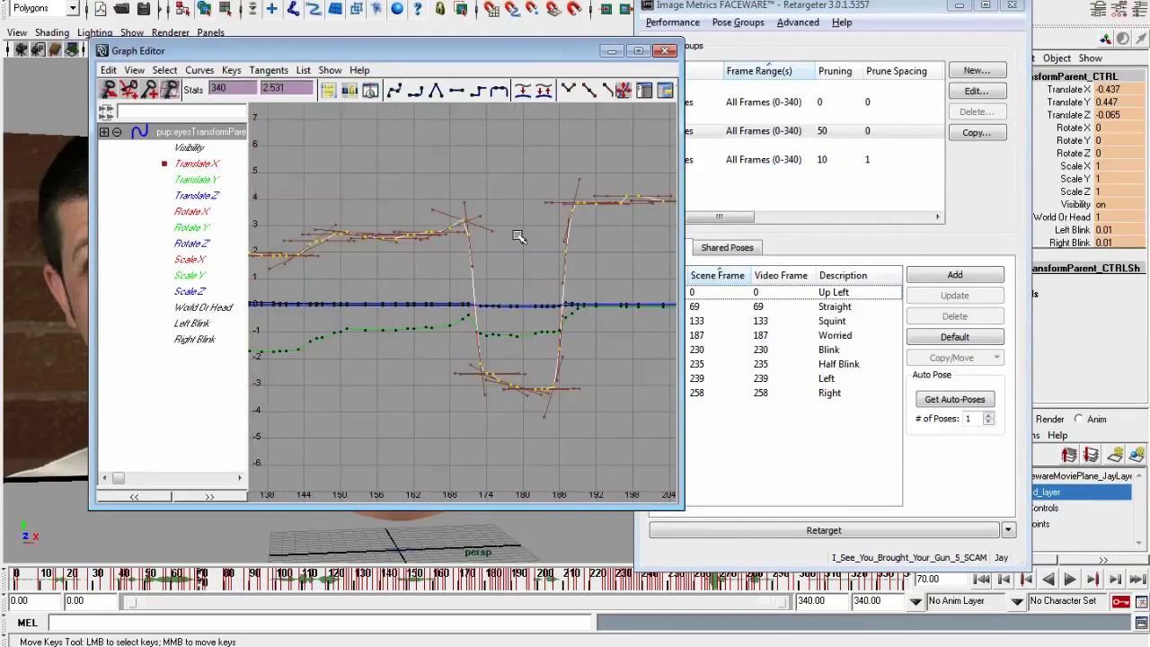
pyautogui.click(435, 92)
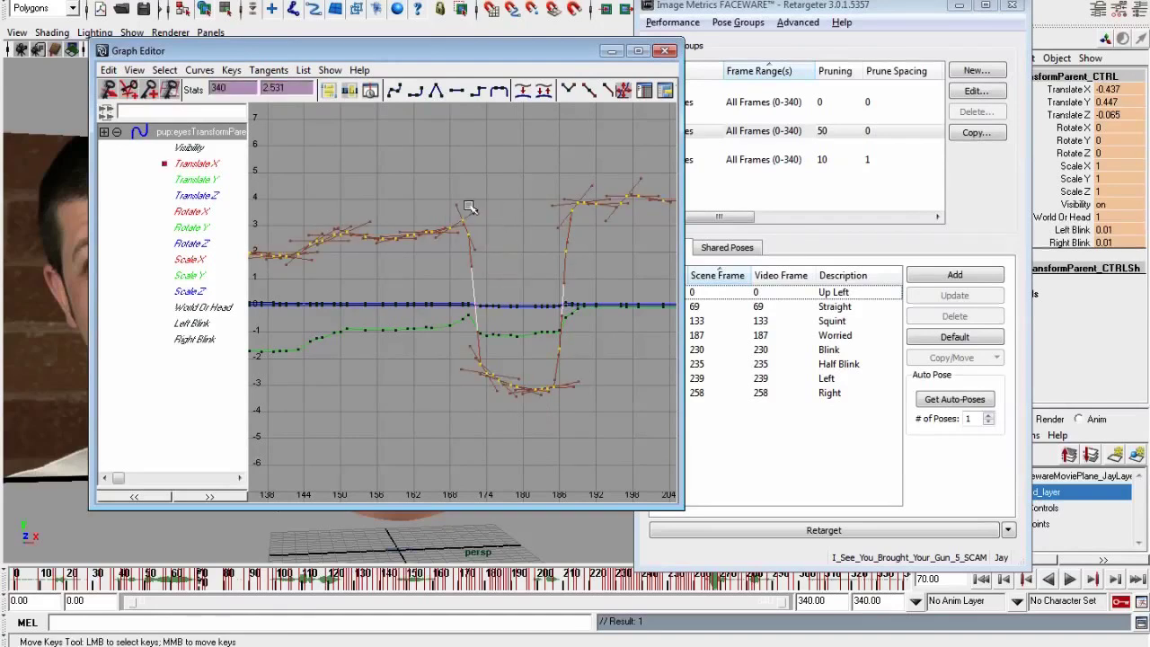
pyautogui.click(563, 262)
# Move the Graph Editor aside, enlarge the faces in the viewport, and examine the Translate X curve's steep change around frame 172
pyautogui.moveTo(560, 62); pyautogui.dragTo(1033, 67)
pyautogui.keyDown('alt'); pyautogui.moveTo(387, 398); pyautogui.dragTo(555, 388, button='right'); pyautogui.keyUp('alt')
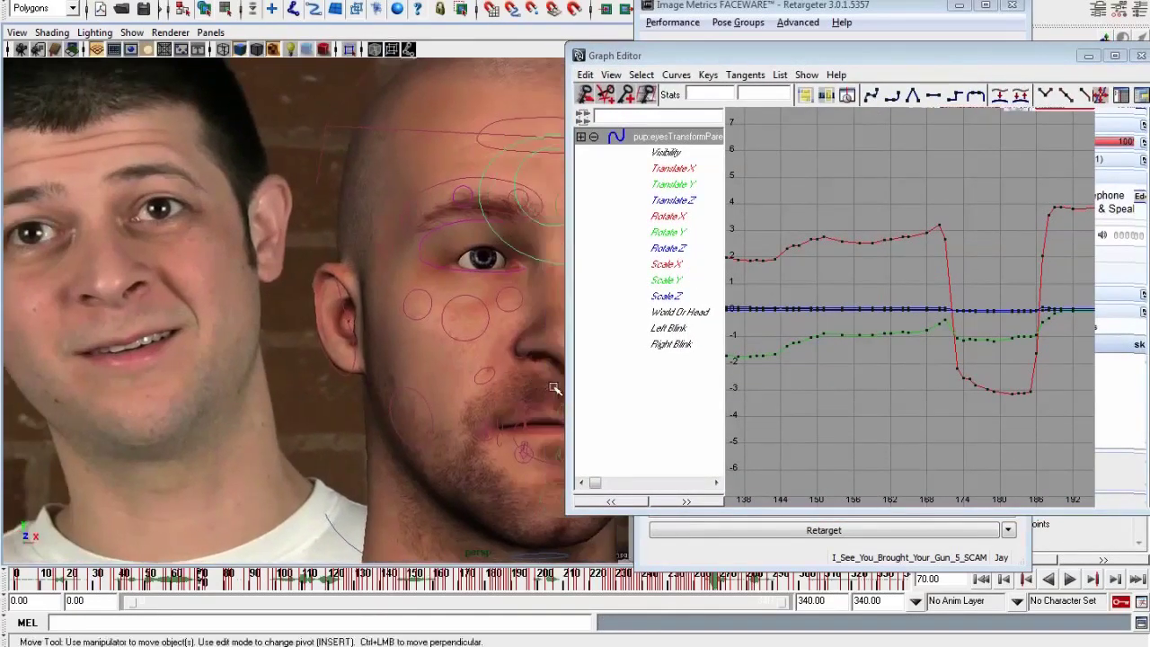
pyautogui.click(834, 241)
pyautogui.click(859, 208)
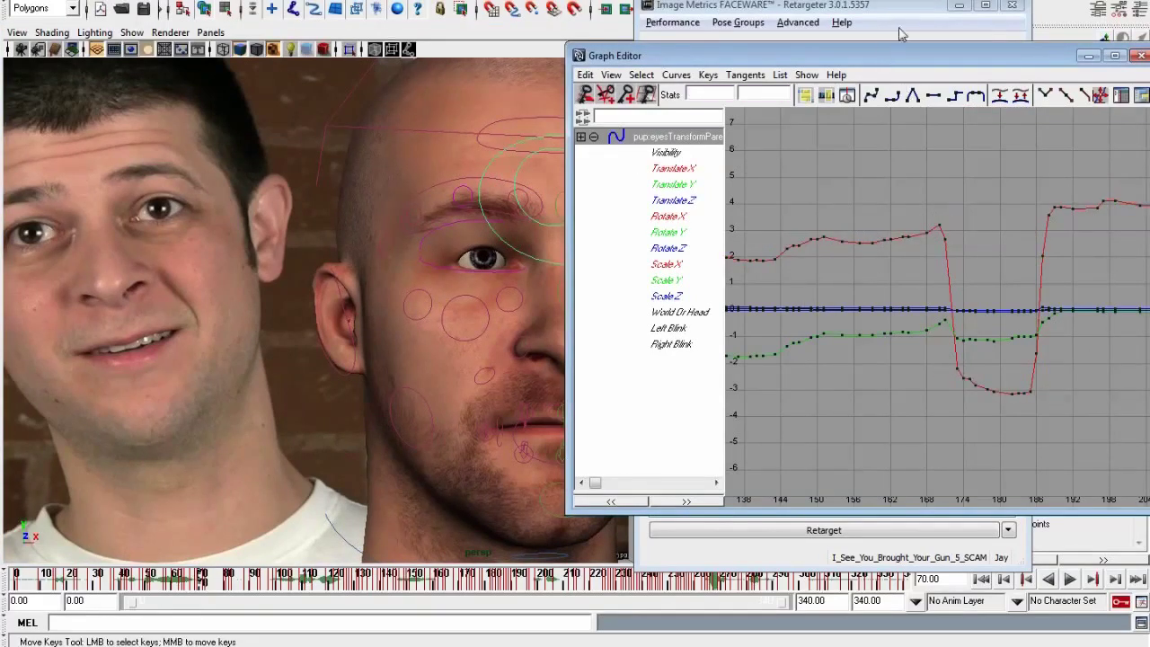
pyautogui.click(946, 280)
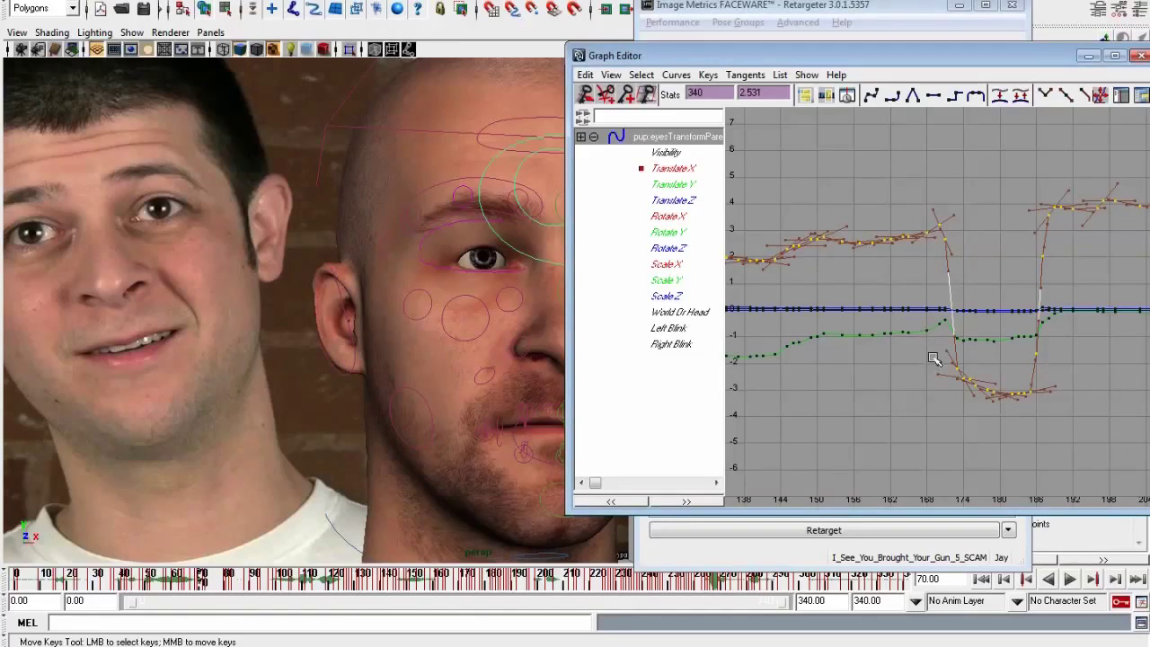
pyautogui.click(940, 266)
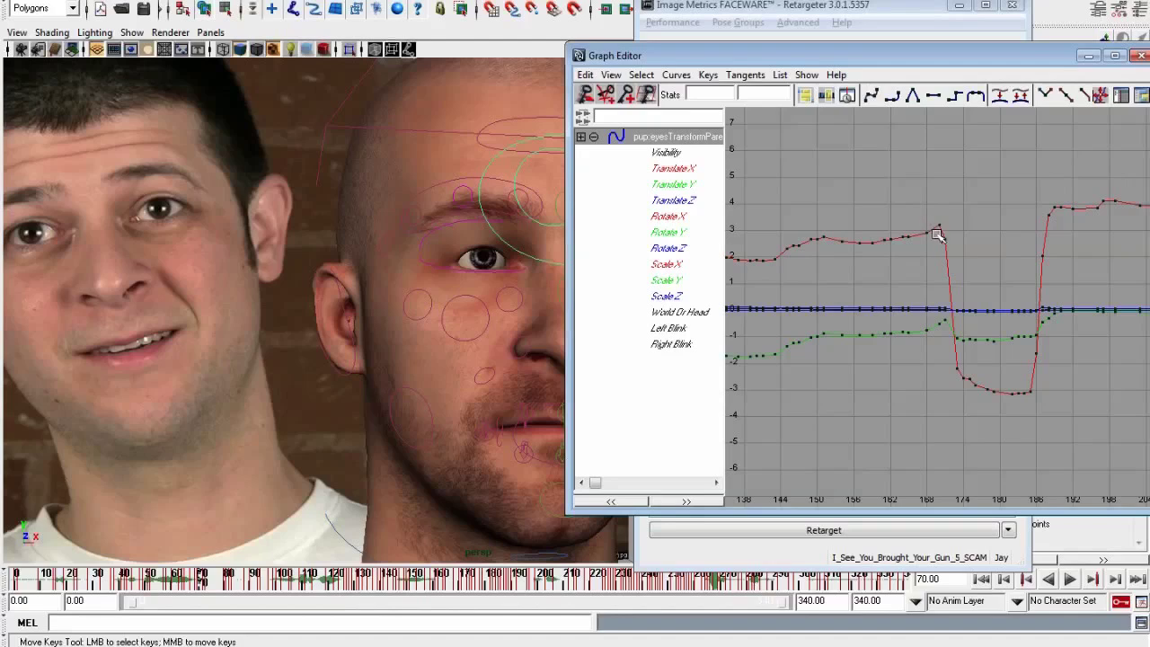
pyautogui.click(944, 255)
pyautogui.click(975, 284)
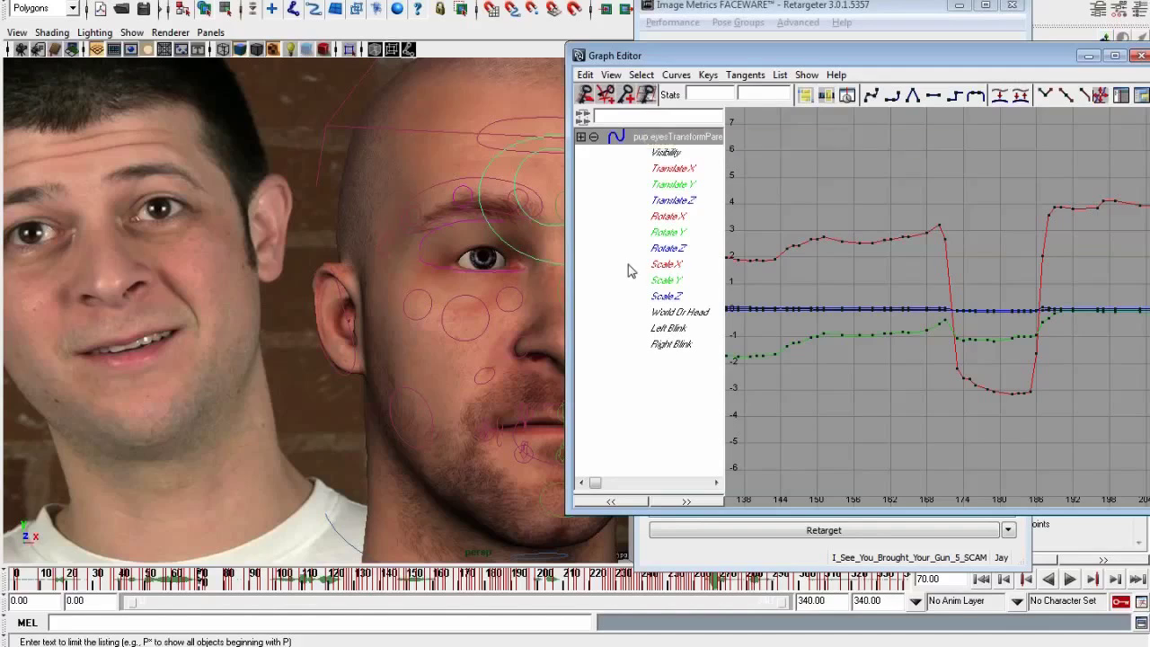
# Go to the Blink pose at frame 230 in the Eyes group and minimize the Retargeter and Graph Editor windows
pyautogui.moveTo(672, 63); pyautogui.dragTo(866, 43)
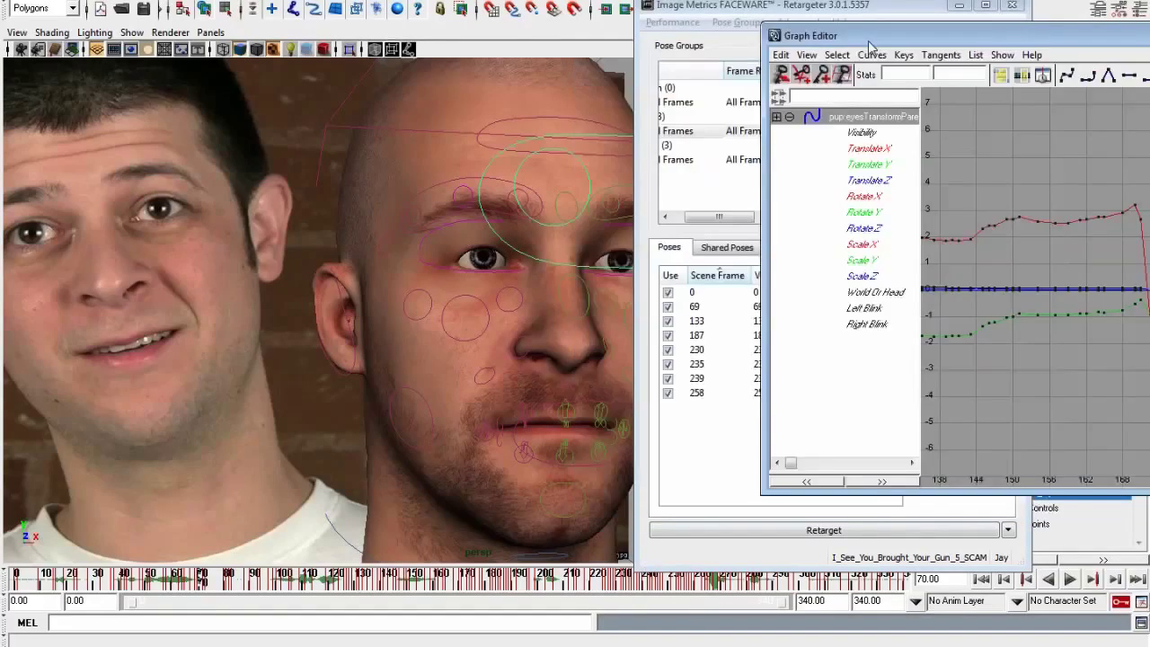
pyautogui.click(693, 149)
pyautogui.click(814, 354)
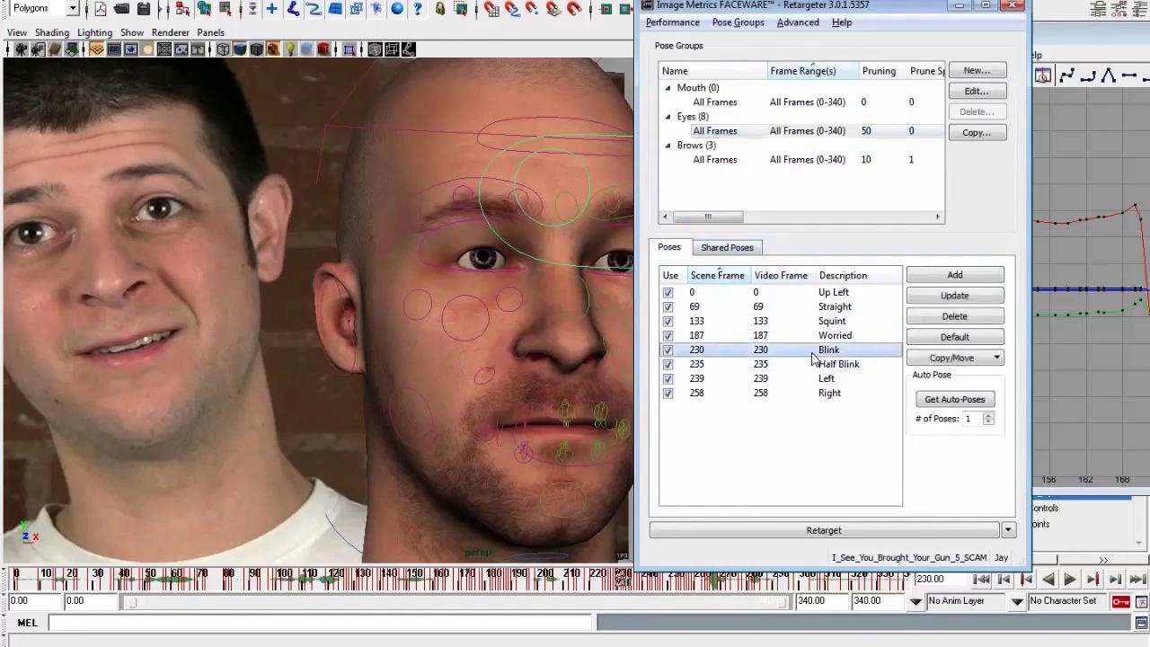
pyautogui.click(960, 6)
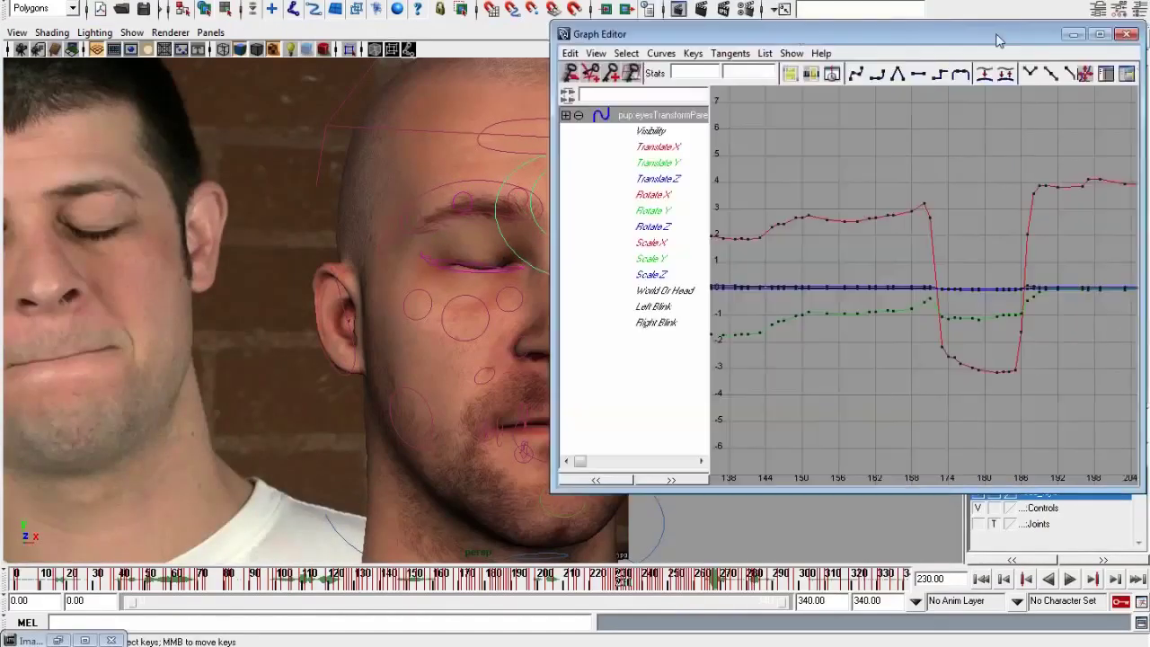
pyautogui.click(1072, 37)
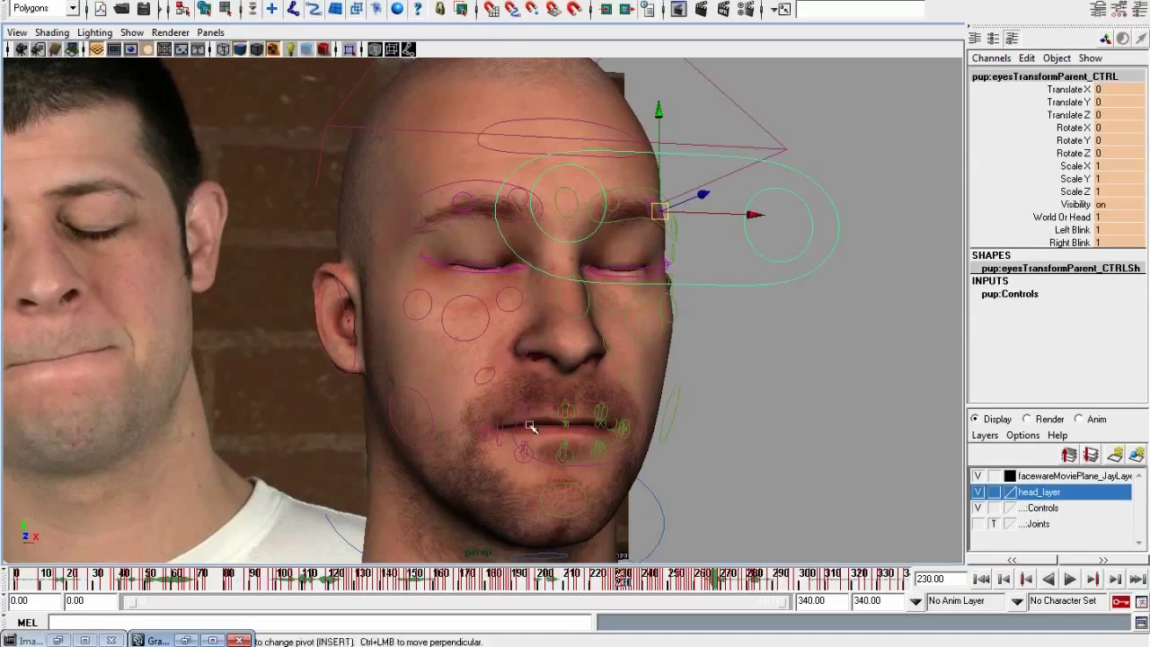
# Step through single frames back to about 227 and forward to 232 to compare the rig's blink with the video
pyautogui.click(1006, 580)
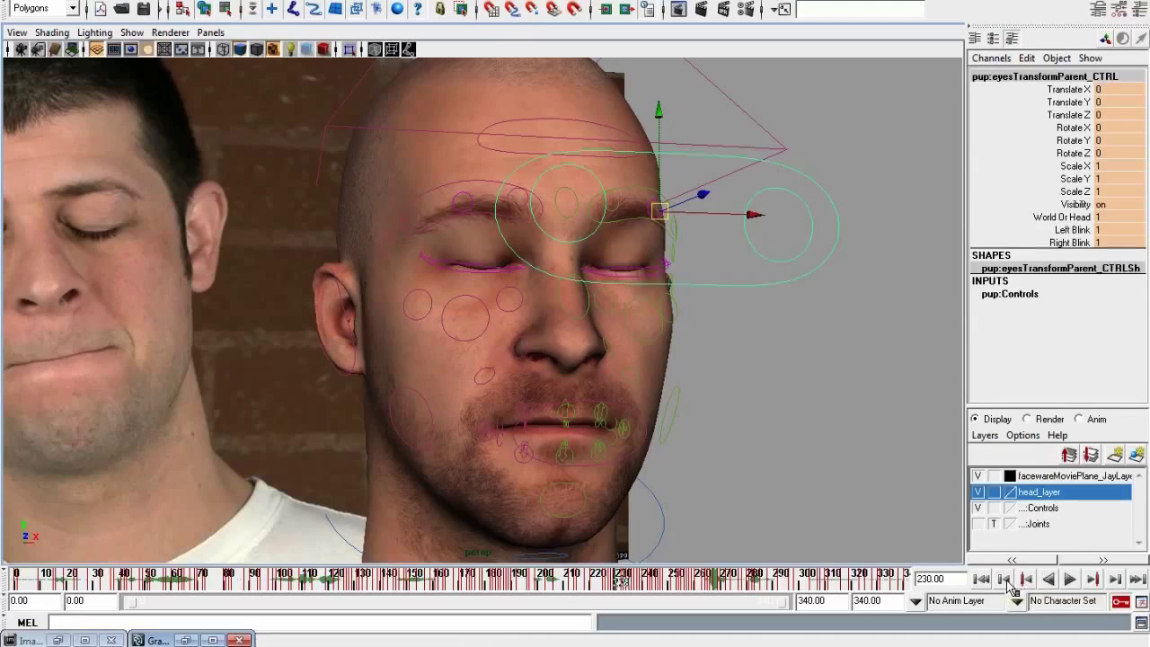
pyautogui.click(1005, 581)
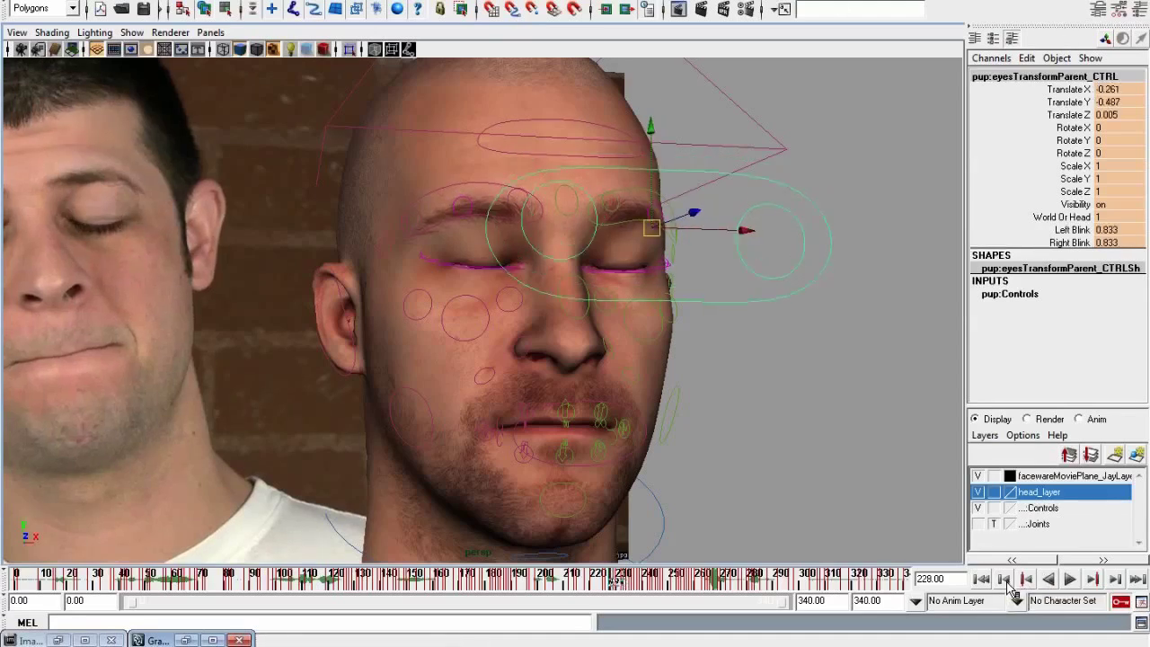
pyautogui.click(1004, 580)
pyautogui.click(1005, 581)
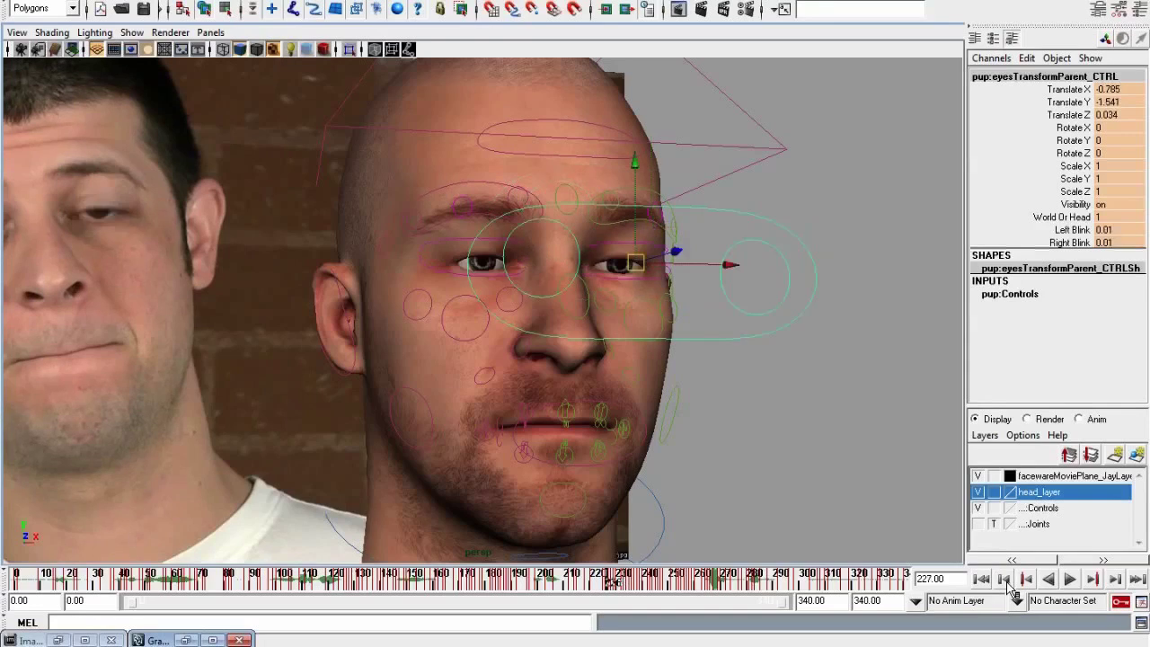
pyautogui.click(1117, 583)
pyautogui.click(1117, 582)
pyautogui.click(1117, 582)
pyautogui.click(1117, 582)
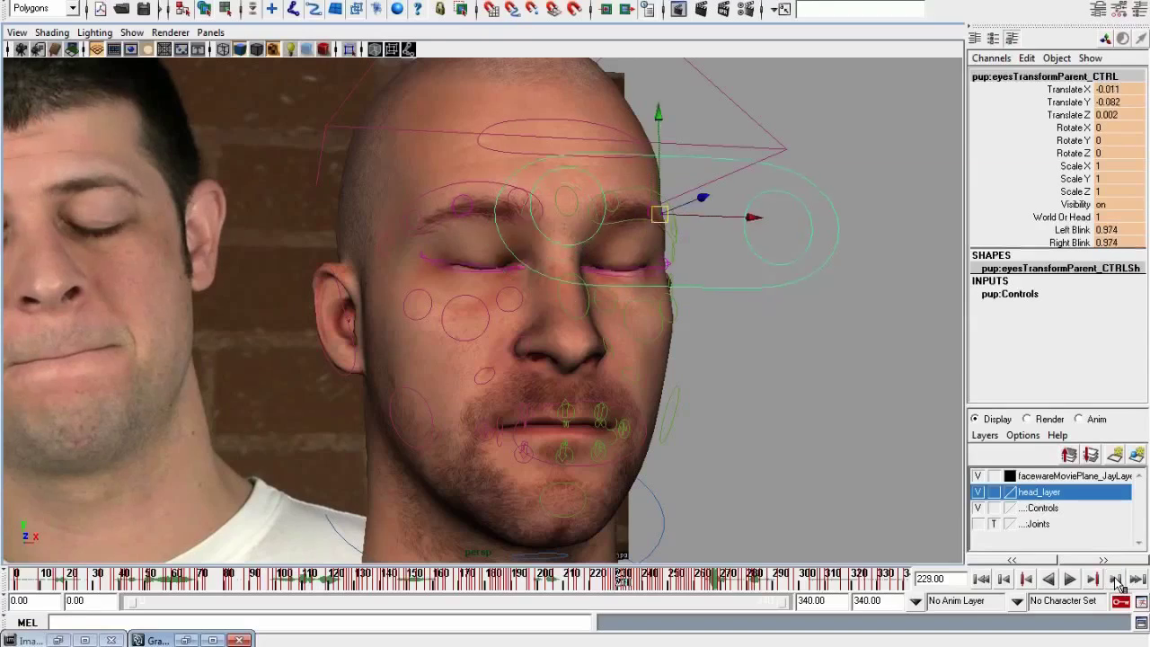
pyautogui.click(1117, 583)
pyautogui.click(1117, 583)
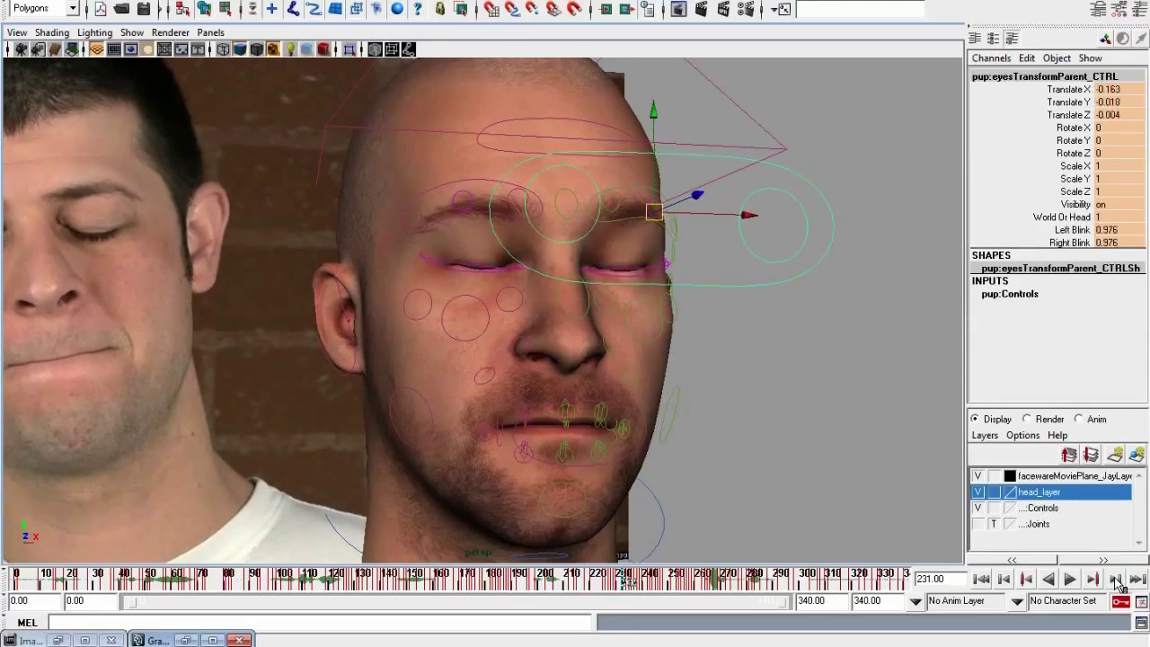
pyautogui.click(1117, 583)
pyautogui.click(1117, 583)
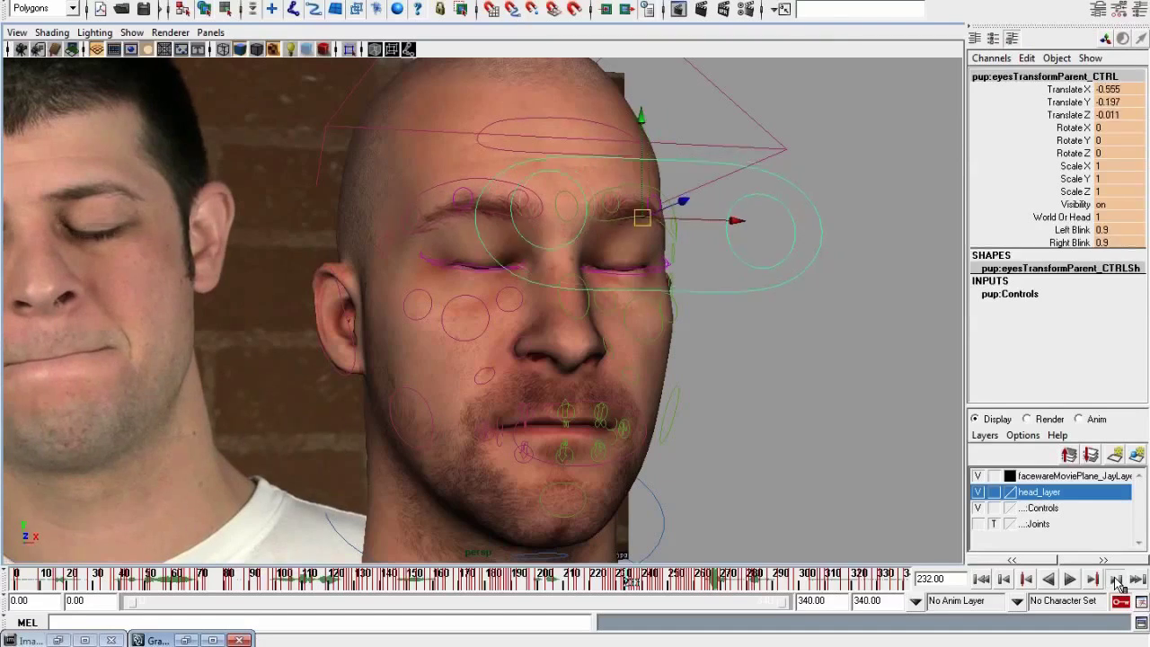
# Step forward frame by frame to 241 to compare the rig's eye opening with the video, and clear the selection
pyautogui.click(1117, 583)
pyautogui.click(1117, 582)
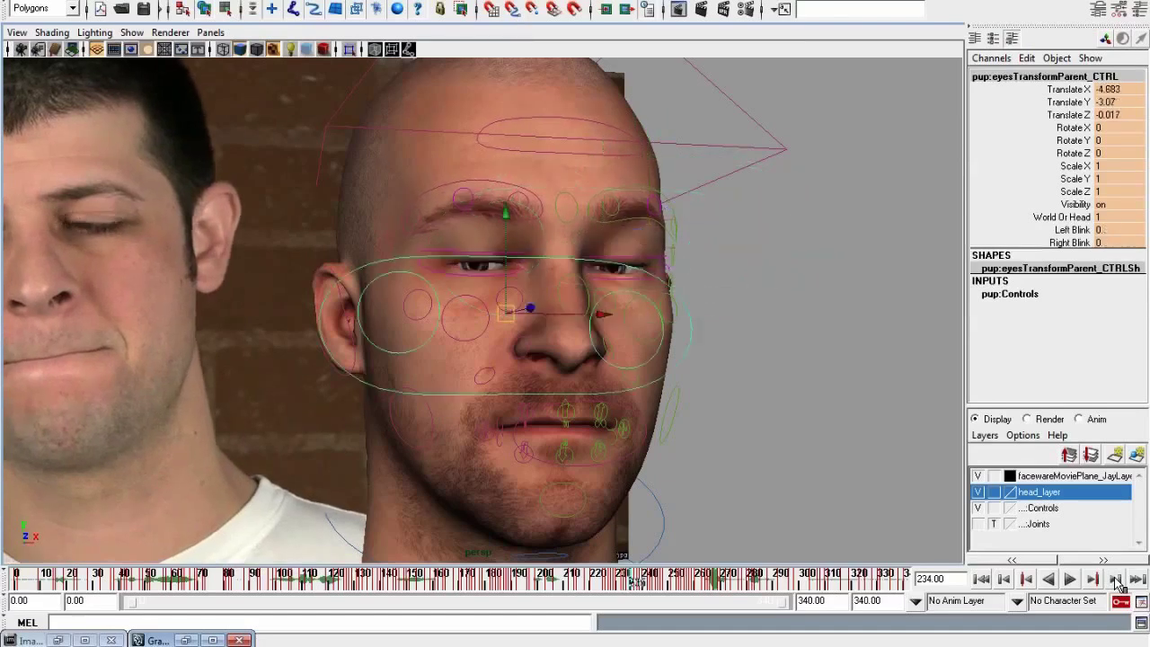
pyautogui.click(1117, 582)
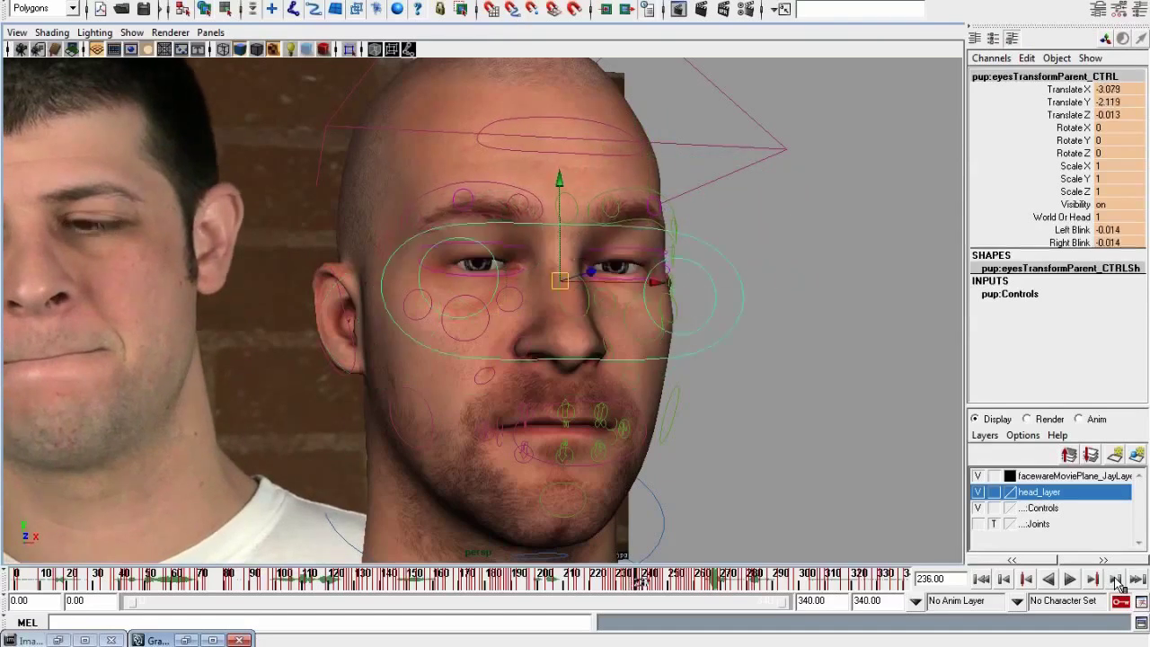
pyautogui.click(1117, 582)
pyautogui.click(1117, 582)
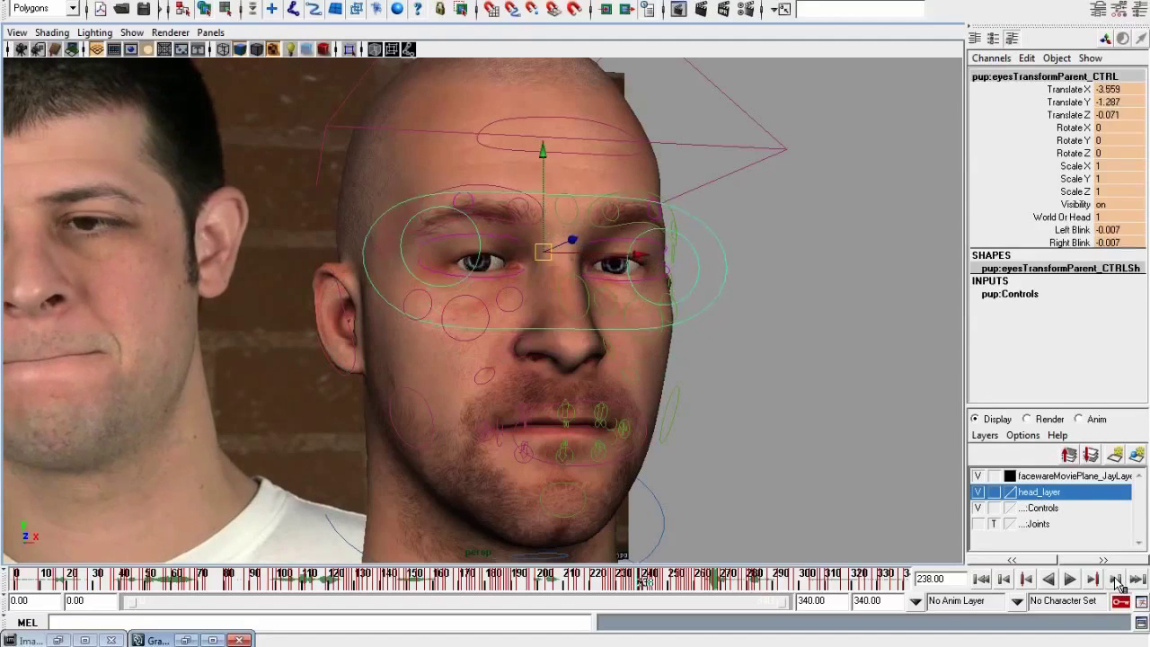
pyautogui.click(1117, 582)
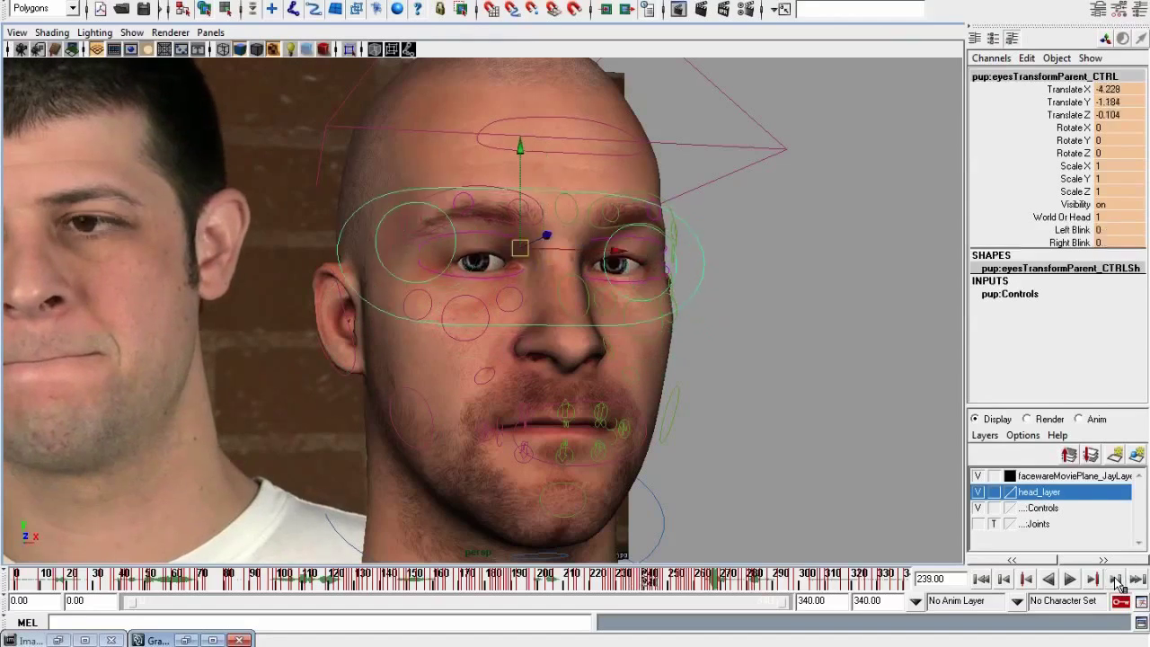
pyautogui.click(1117, 582)
pyautogui.click(1117, 582)
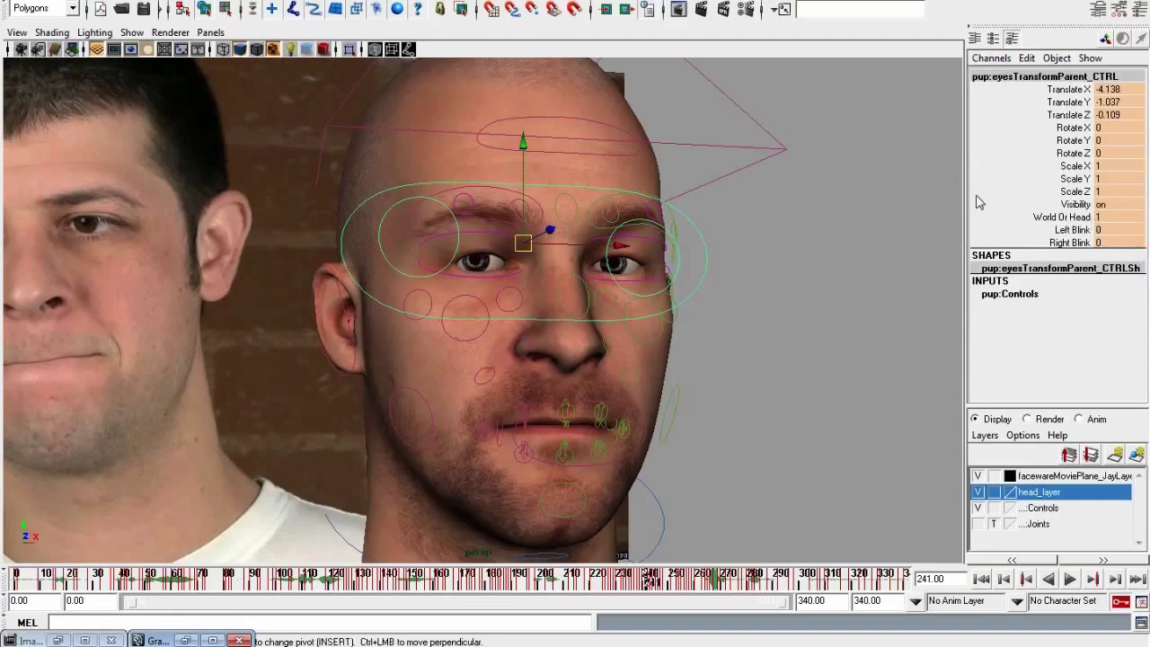
pyautogui.click(876, 266)
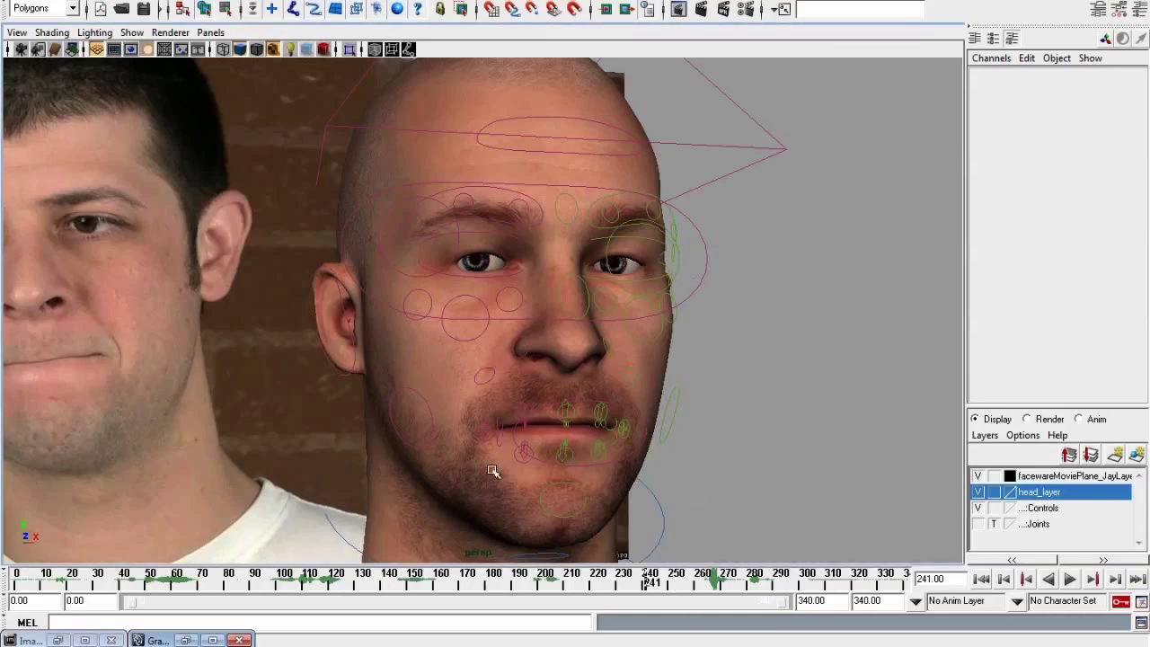
# Frame both heads in the viewport, bring up the reference video, and switch its time display to frame numbers
pyautogui.keyDown('alt'); pyautogui.moveTo(537, 452); pyautogui.dragTo(791, 545); pyautogui.keyUp('alt')
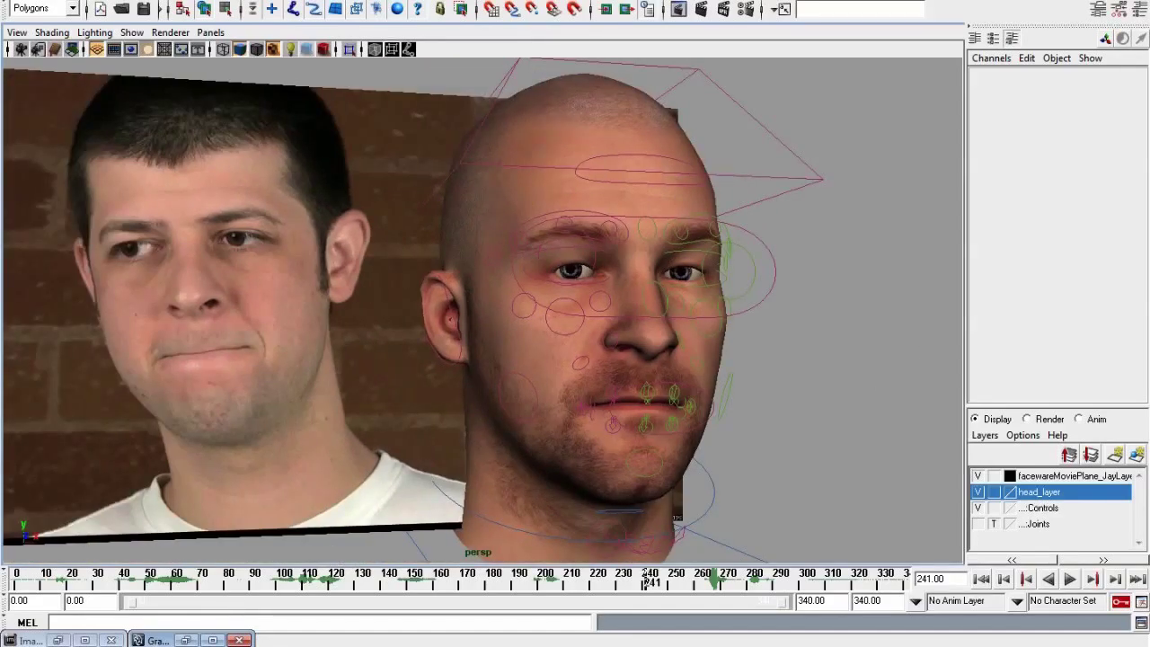
pyautogui.moveTo(133, 646)
pyautogui.click(73, 604)
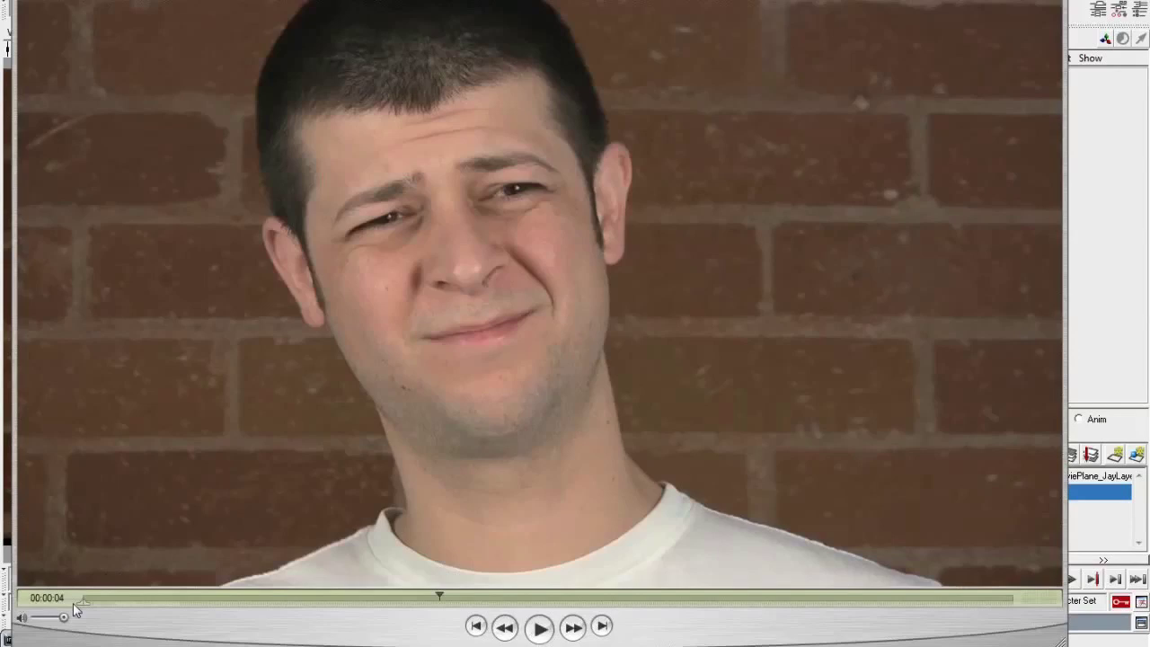
pyautogui.click(71, 600)
pyautogui.click(74, 629)
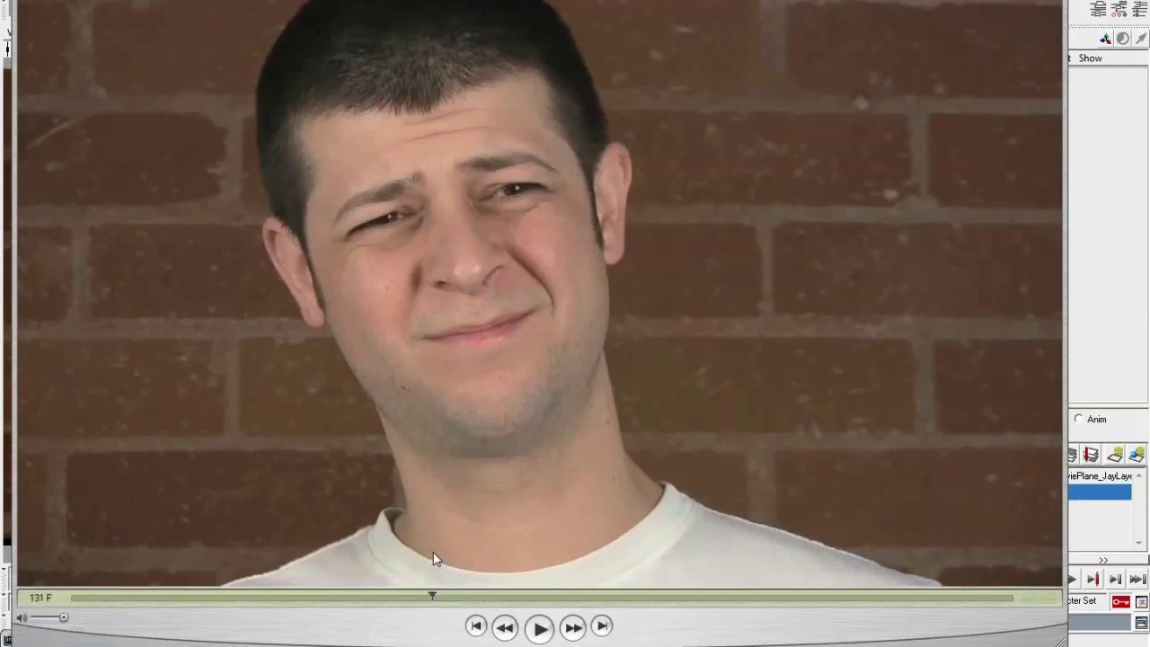
# Step the reference video forward to frame 135 and scrub around frame 133 to study the squint
pyautogui.press('Right')
pyautogui.press('Right')
pyautogui.press('Right')
pyautogui.press('Right')
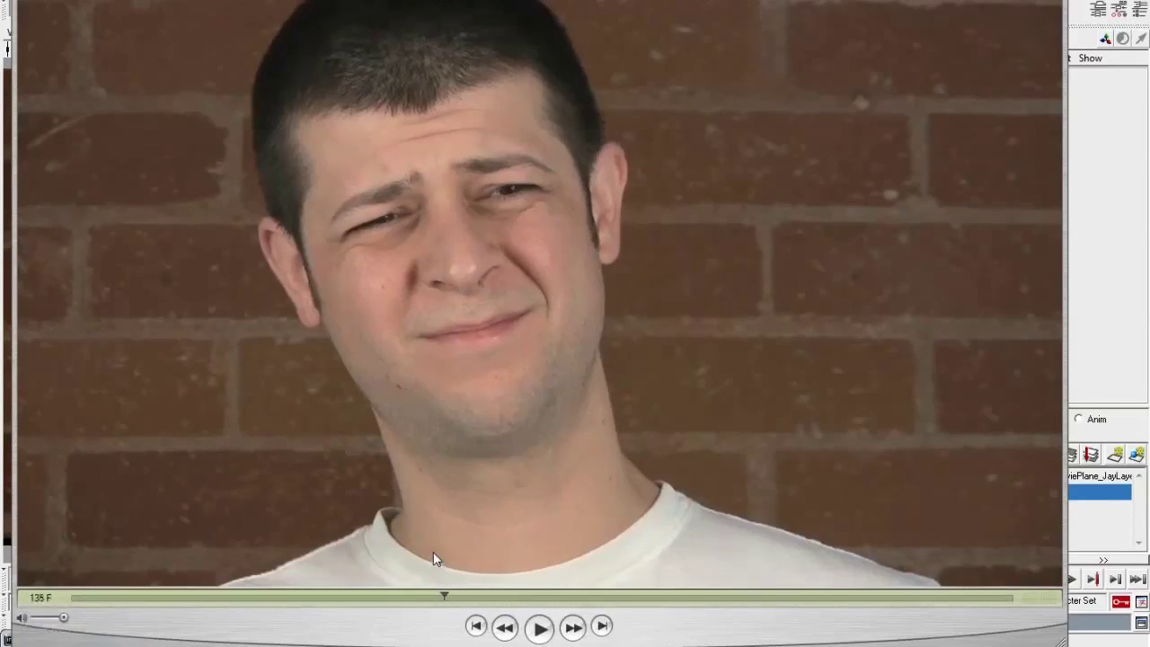
pyautogui.click(442, 598)
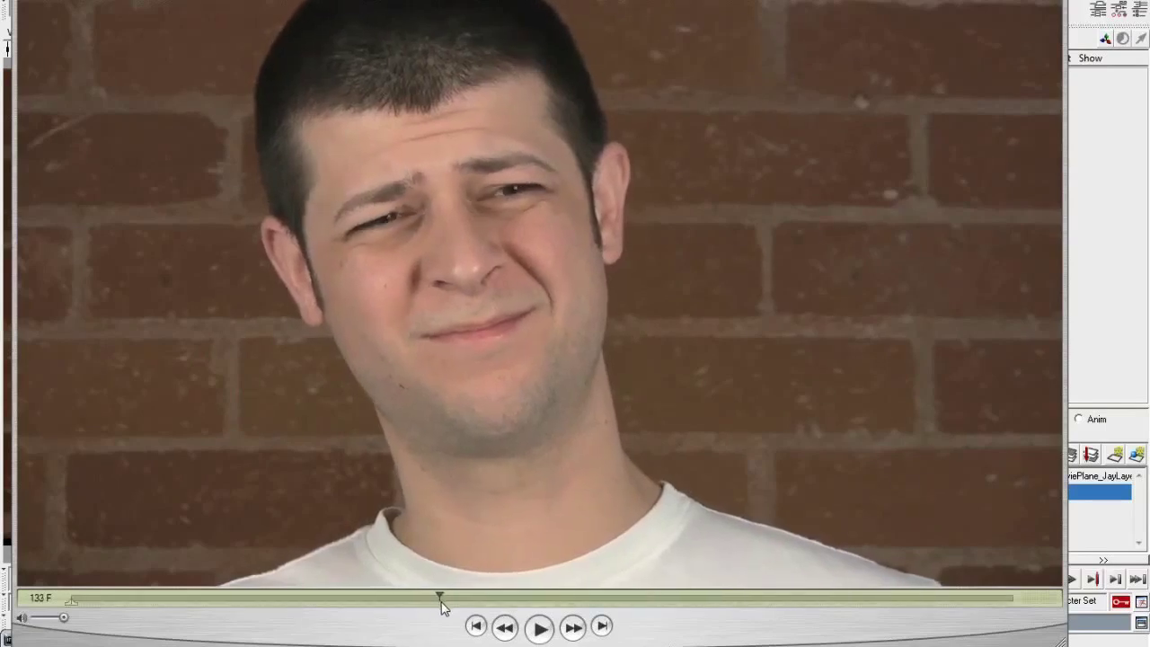
pyautogui.moveTo(444, 602)
pyautogui.mouseDown()
pyautogui.moveTo(481, 600)
pyautogui.moveTo(447, 603)
pyautogui.mouseUp()
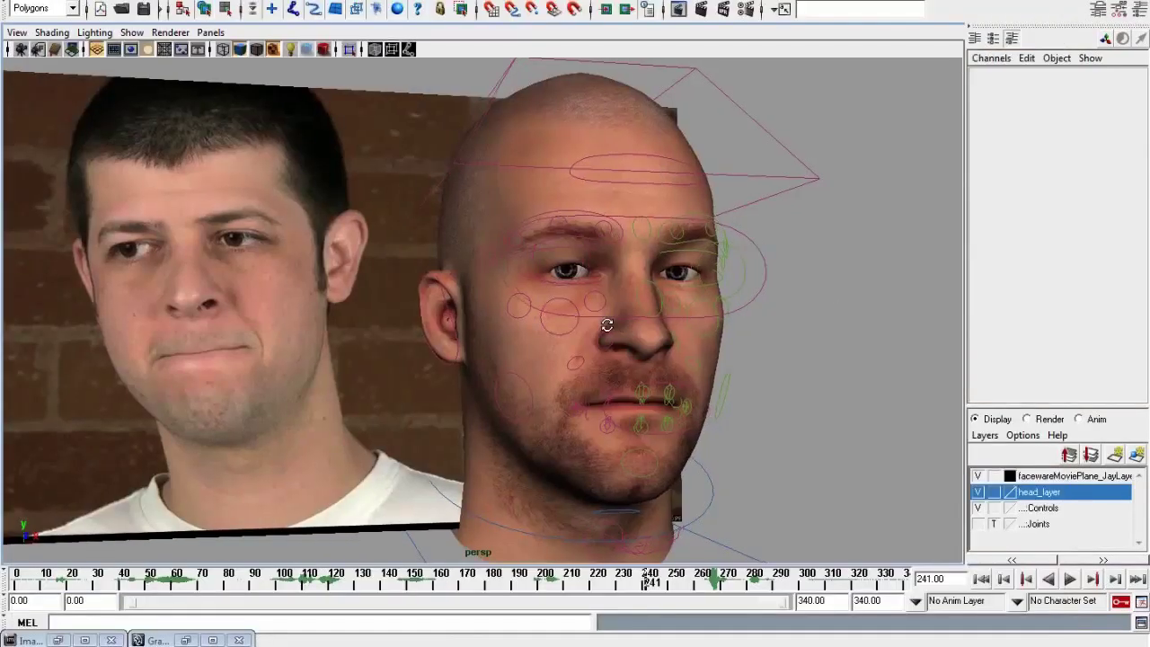
# Return to the rig, go to the Squint pose at frame 133 in the Eyes group, and minimize the Retargeter
pyautogui.keyDown('alt'); pyautogui.moveTo(606, 325); pyautogui.dragTo(629, 350); pyautogui.keyUp('alt')
pyautogui.click(57, 639)
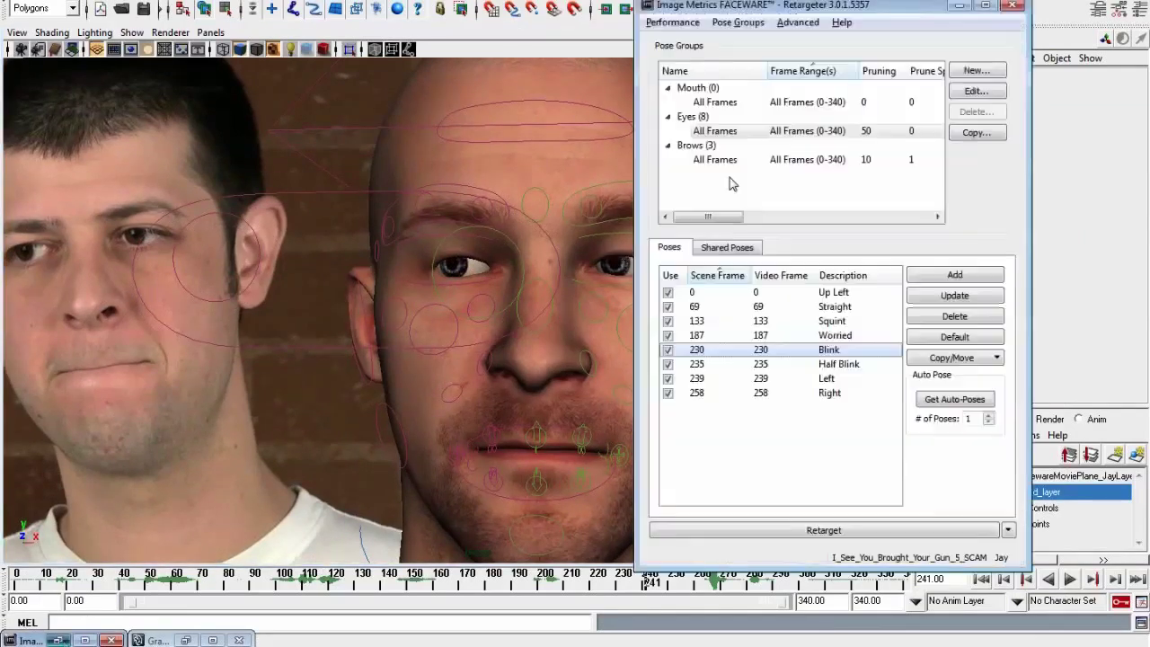
pyautogui.click(799, 322)
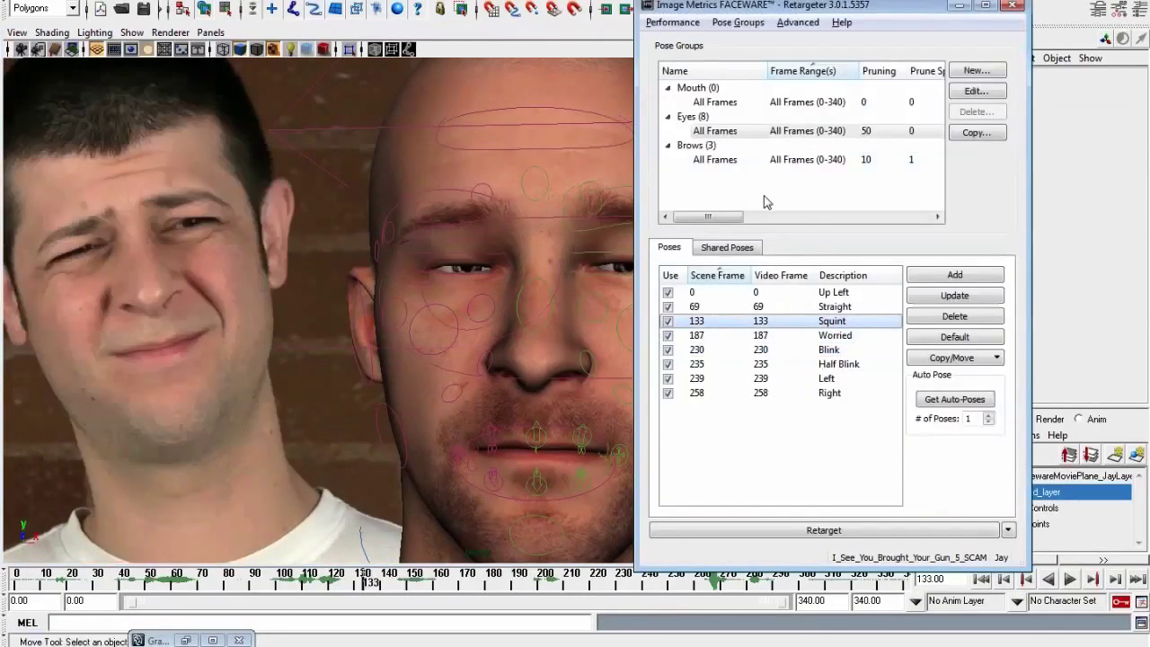
pyautogui.moveTo(815, 7); pyautogui.dragTo(639, 19)
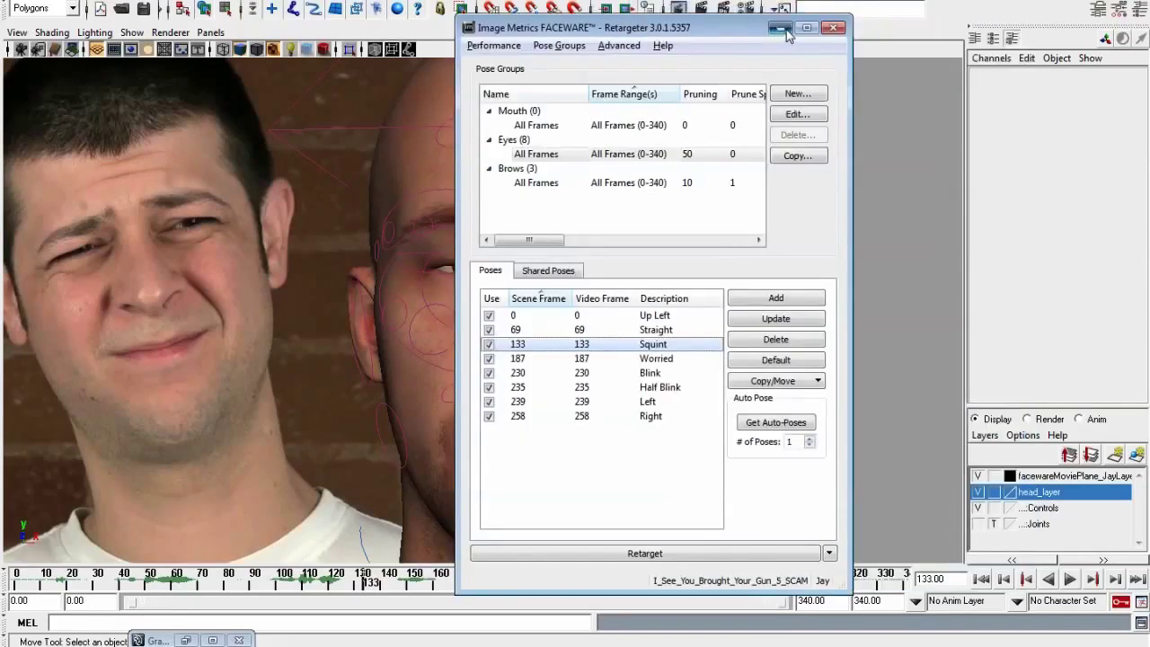
pyautogui.click(789, 24)
# Examine the rig's squint at frame 133 from several angles, comparing its eyelids with the actor's in the video
pyautogui.keyDown('alt'); pyautogui.moveTo(483, 328); pyautogui.dragTo(527, 333); pyautogui.keyUp('alt')
pyautogui.keyDown('alt'); pyautogui.moveTo(526, 334); pyautogui.dragTo(519, 350, button='right'); pyautogui.keyUp('alt')
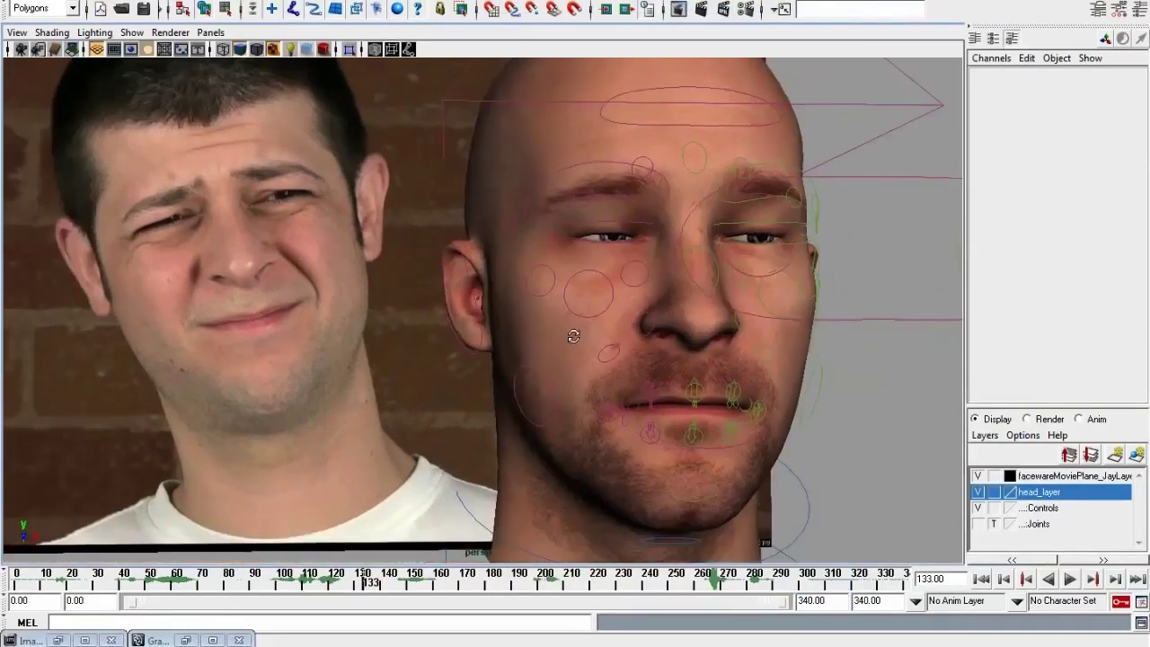
pyautogui.keyDown('alt'); pyautogui.moveTo(516, 360); pyautogui.dragTo(597, 353, button='middle'); pyautogui.keyUp('alt')
pyautogui.keyDown('alt'); pyautogui.moveTo(597, 353); pyautogui.dragTo(538, 351); pyautogui.keyUp('alt')
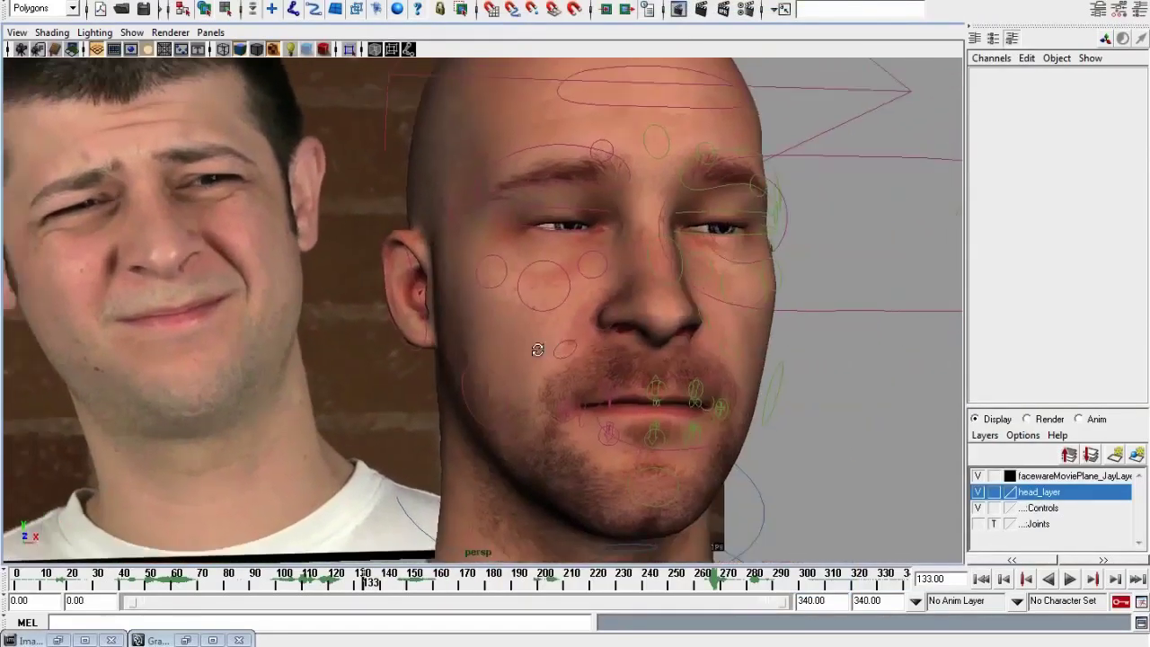
pyautogui.click(552, 219)
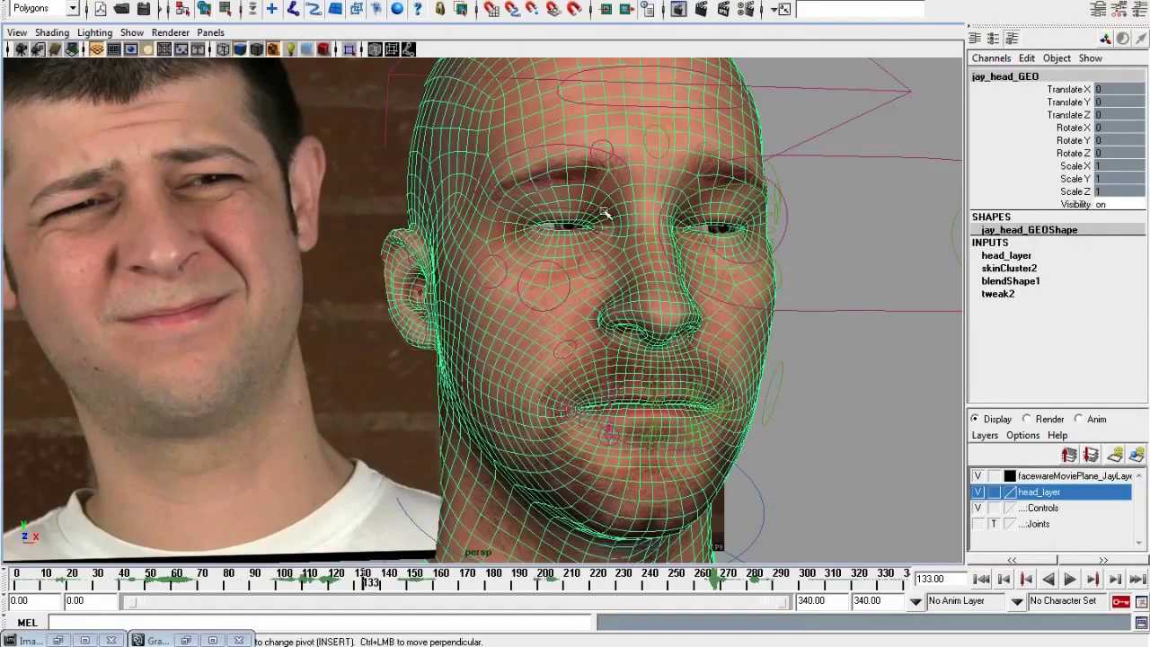
pyautogui.click(803, 257)
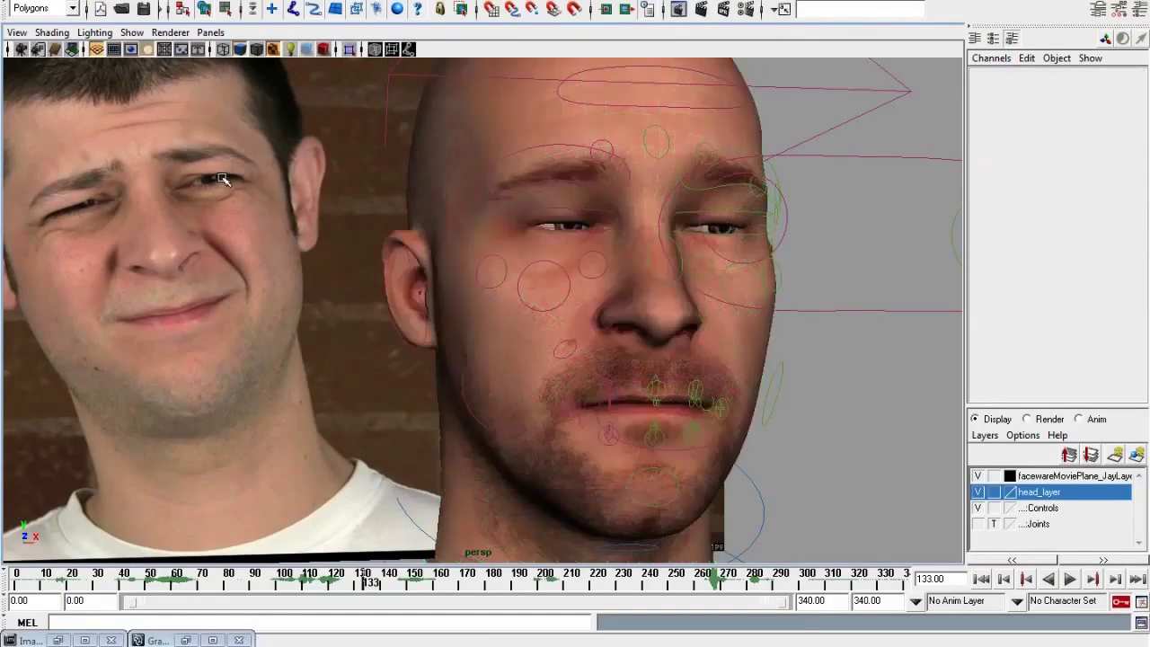
pyautogui.keyDown('alt'); pyautogui.moveTo(304, 225); pyautogui.dragTo(370, 231, button='middle'); pyautogui.keyUp('alt')
pyautogui.moveTo(393, 260)
pyautogui.keyDown('alt'); pyautogui.mouseDown()
pyautogui.moveTo(436, 257)
pyautogui.moveTo(421, 268)
pyautogui.moveTo(411, 257)
pyautogui.mouseUp(); pyautogui.keyUp('alt')
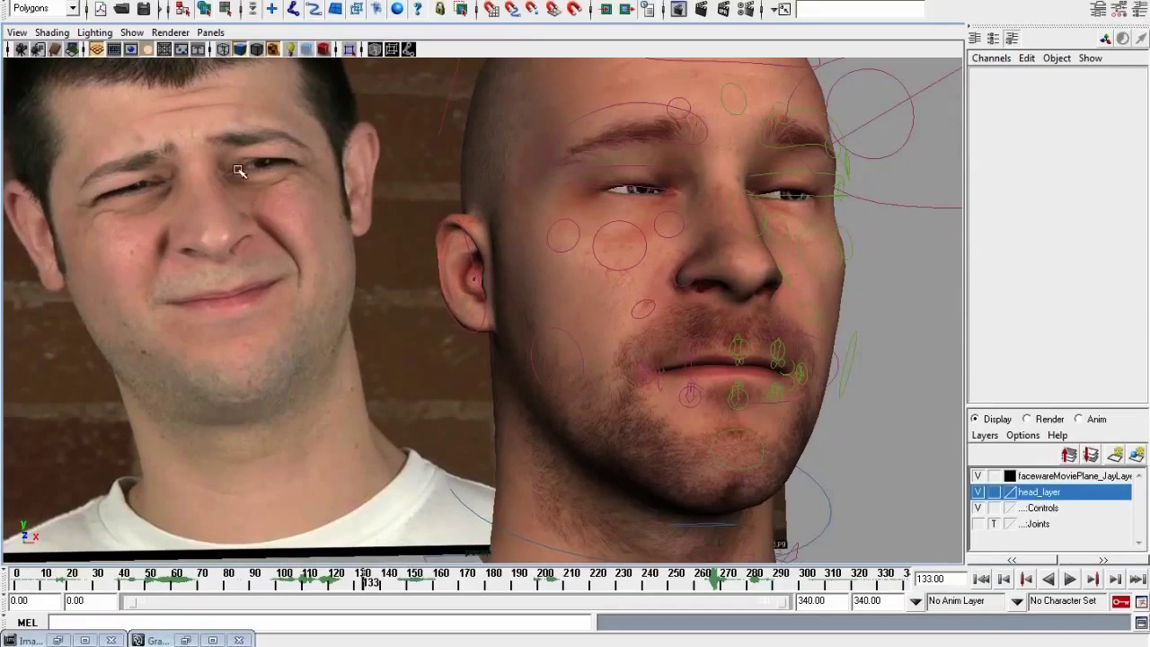
pyautogui.keyDown('alt'); pyautogui.moveTo(788, 262); pyautogui.dragTo(710, 274); pyautogui.keyUp('alt')
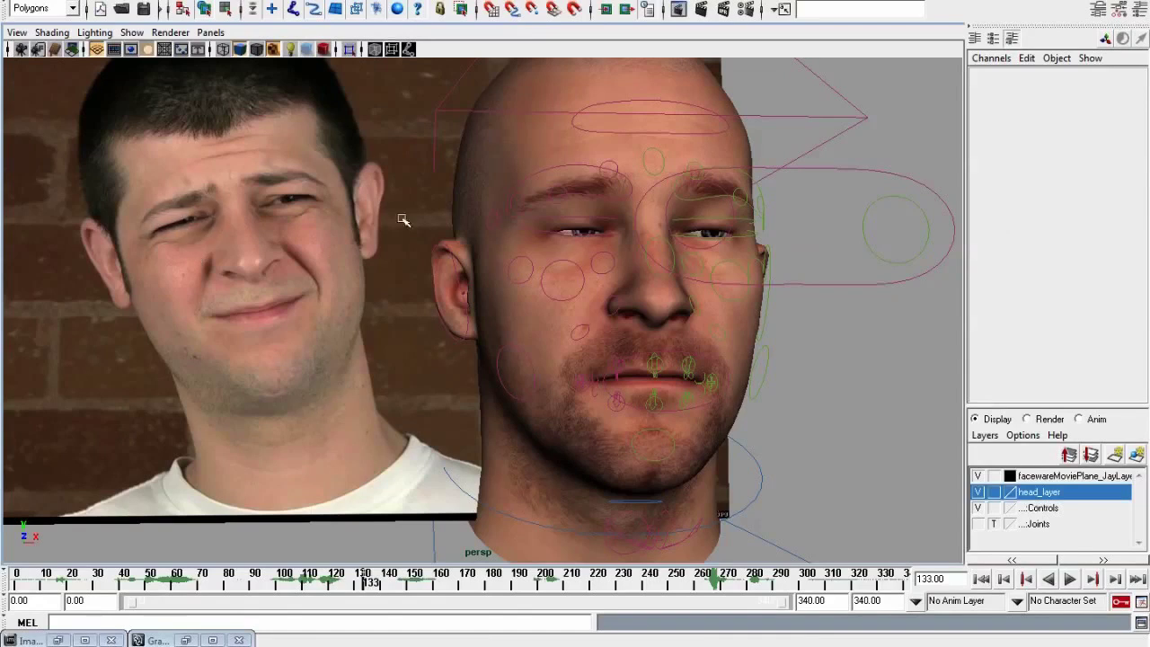
pyautogui.click(630, 209)
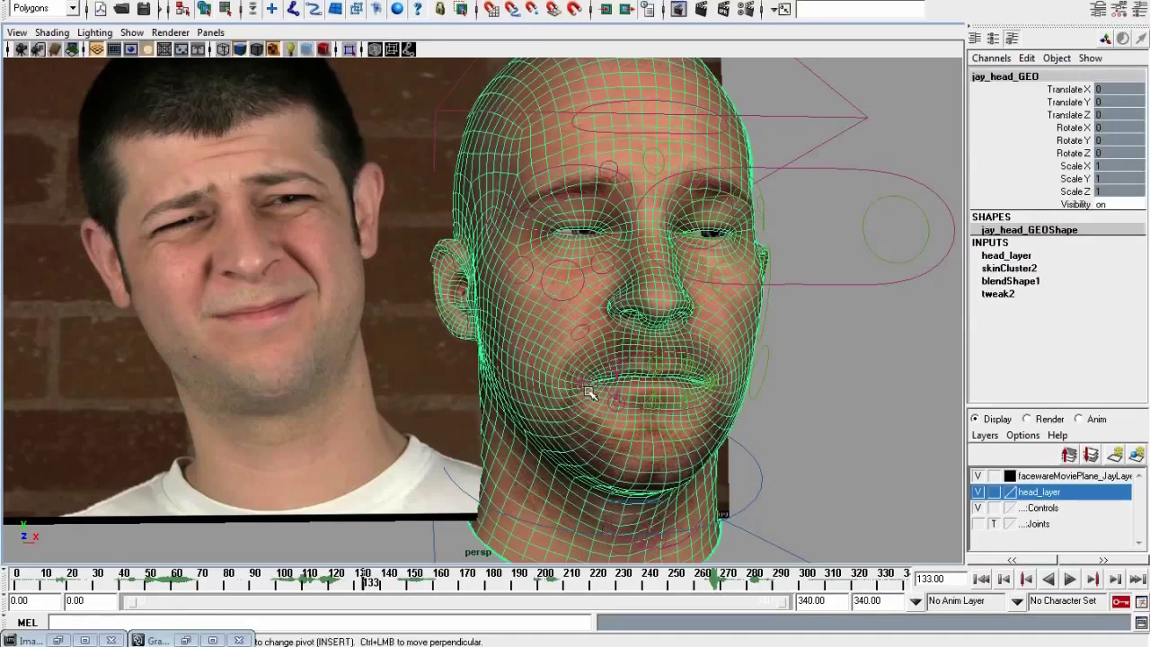
# Scrub the timeline from the squint to frame 141 to compare both faces, and deselect the head mesh
pyautogui.moveTo(375, 580)
pyautogui.mouseDown()
pyautogui.moveTo(359, 588)
pyautogui.moveTo(385, 589)
pyautogui.mouseUp()
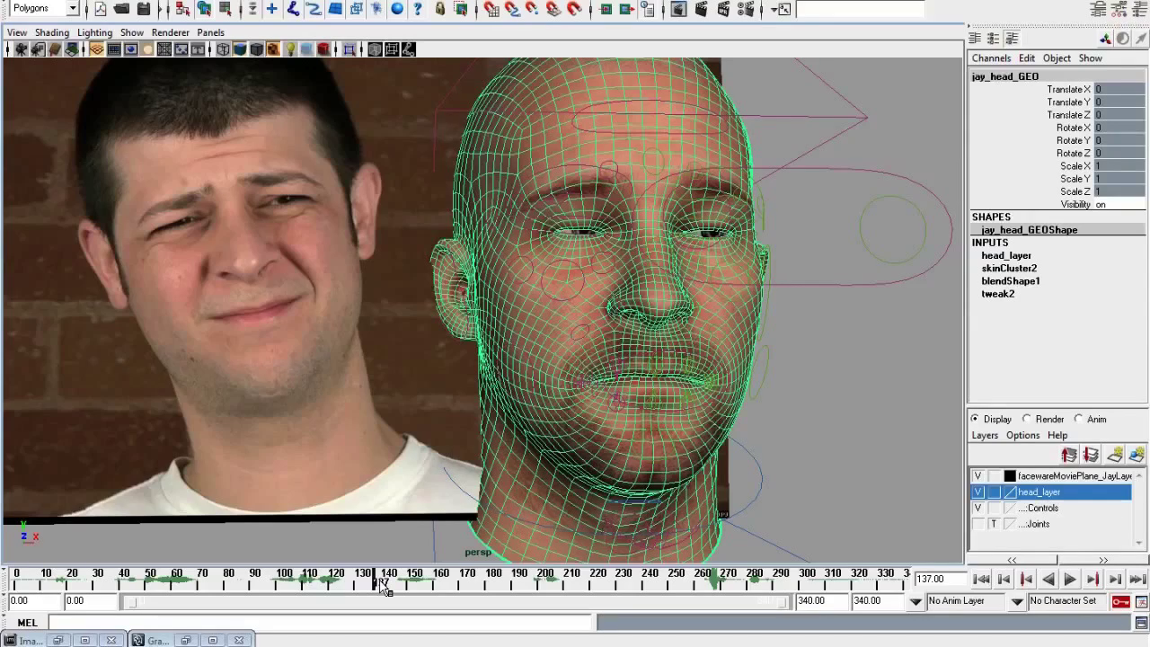
pyautogui.moveTo(385, 589)
pyautogui.mouseDown()
pyautogui.moveTo(363, 585)
pyautogui.moveTo(393, 594)
pyautogui.mouseUp()
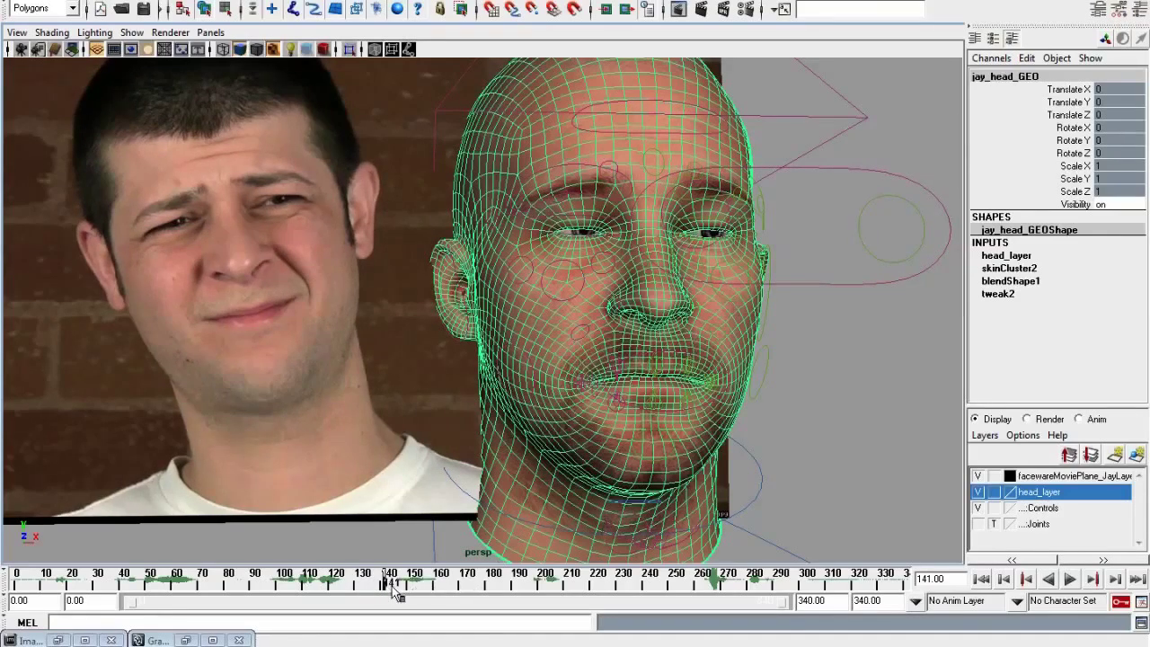
pyautogui.click(812, 190)
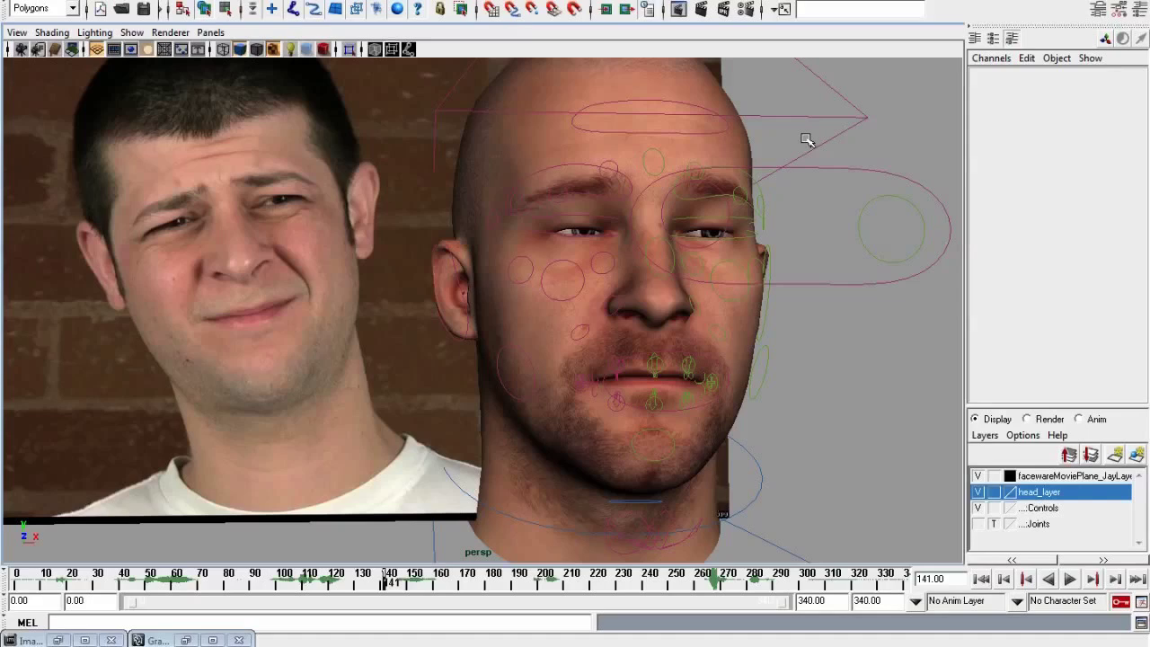
# Bring up the I_See_You_Brought_Your_Gun_5_SCAM video and step through frames 121 to 125 to examine the mouth and eyes
pyautogui.moveTo(213, 640)
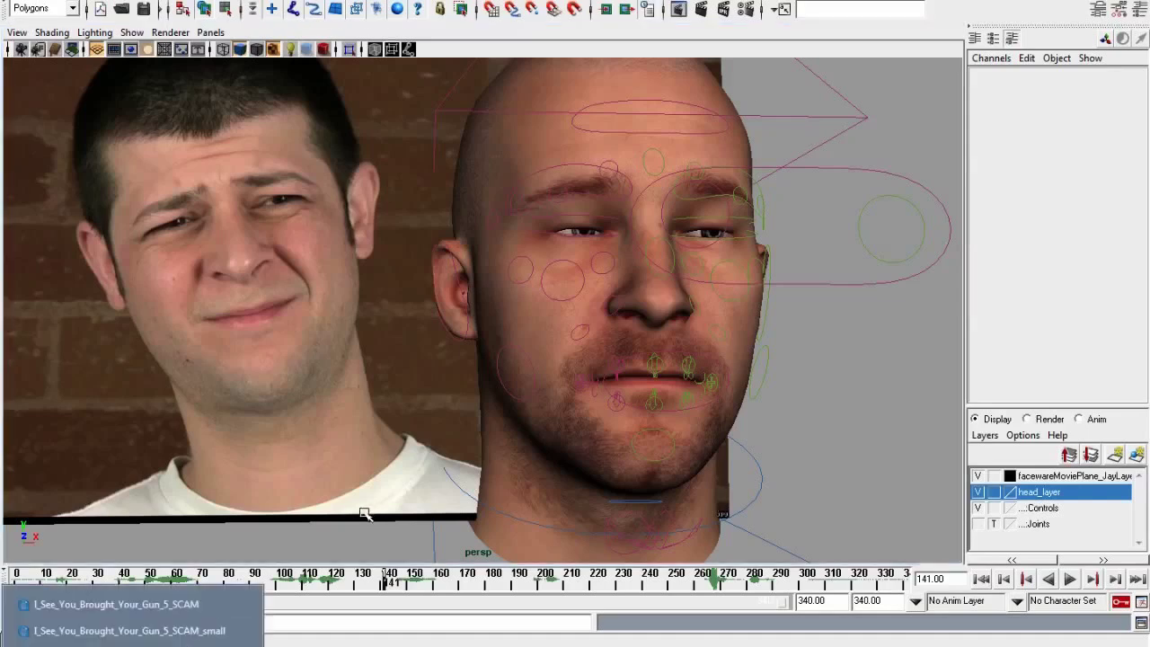
pyautogui.click(180, 603)
pyautogui.moveTo(441, 600); pyautogui.dragTo(416, 600)
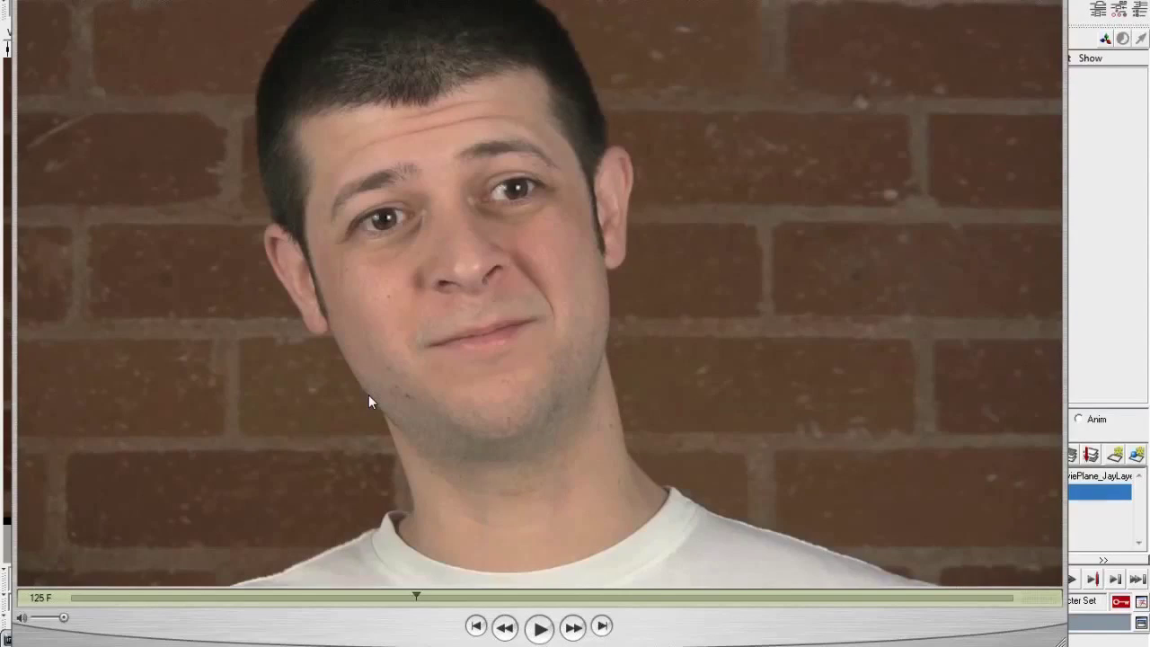
pyautogui.press('Left')
pyautogui.press('Left')
pyautogui.press('Left')
pyautogui.press('Left')
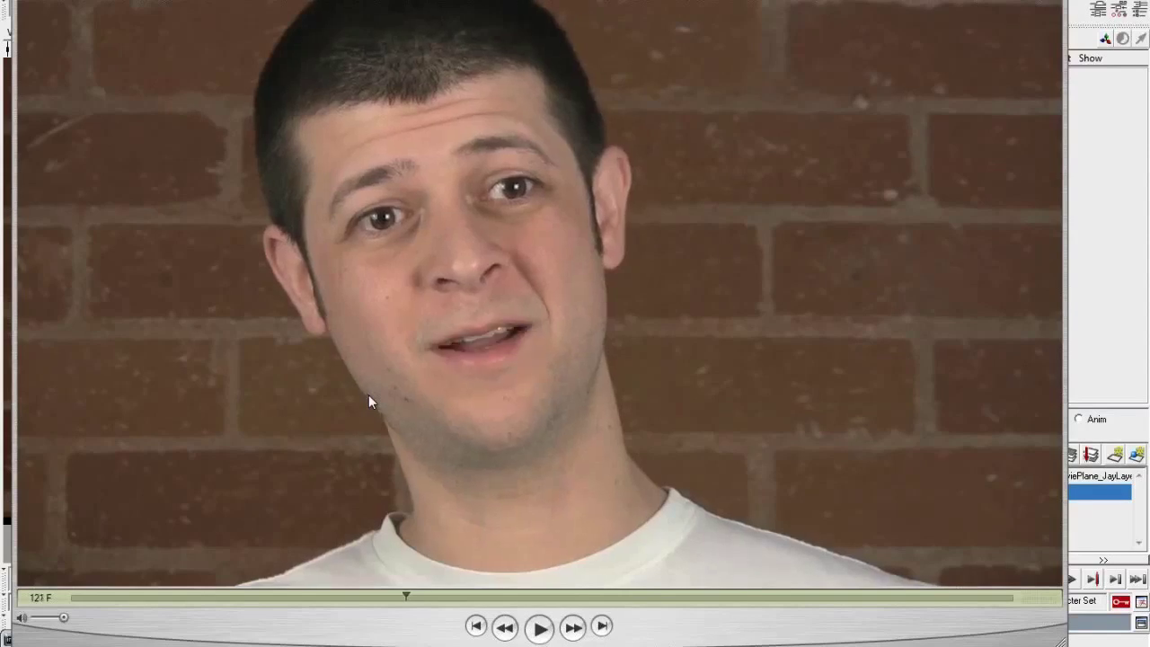
pyautogui.press('Right')
pyautogui.press('Right')
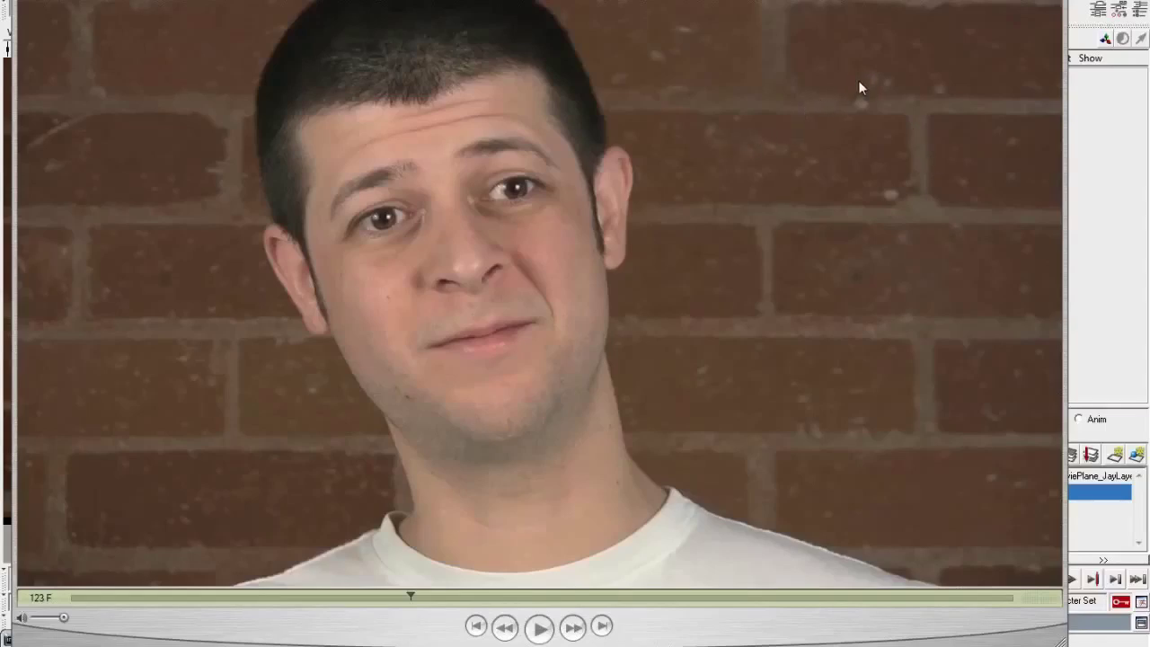
# Scrub the reference video forward to frame 151 and back toward its beginning to review the mouth shapes
pyautogui.moveTo(717, 238); pyautogui.dragTo(912, 225)
pyautogui.moveTo(410, 596); pyautogui.dragTo(488, 601)
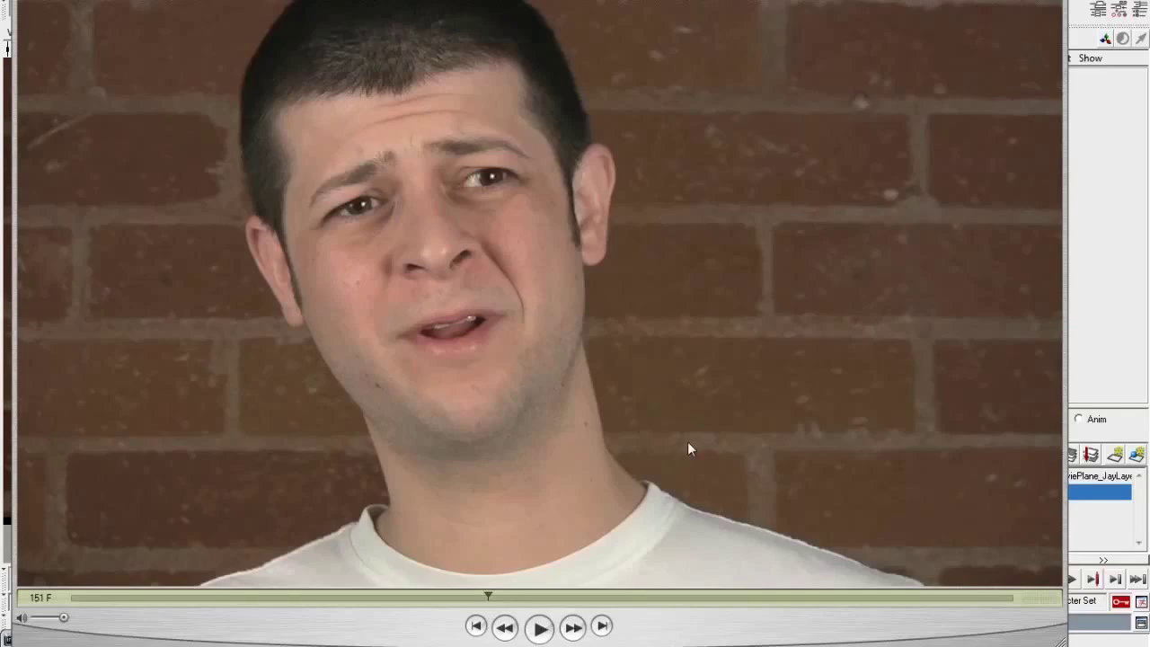
pyautogui.moveTo(491, 600); pyautogui.dragTo(214, 600)
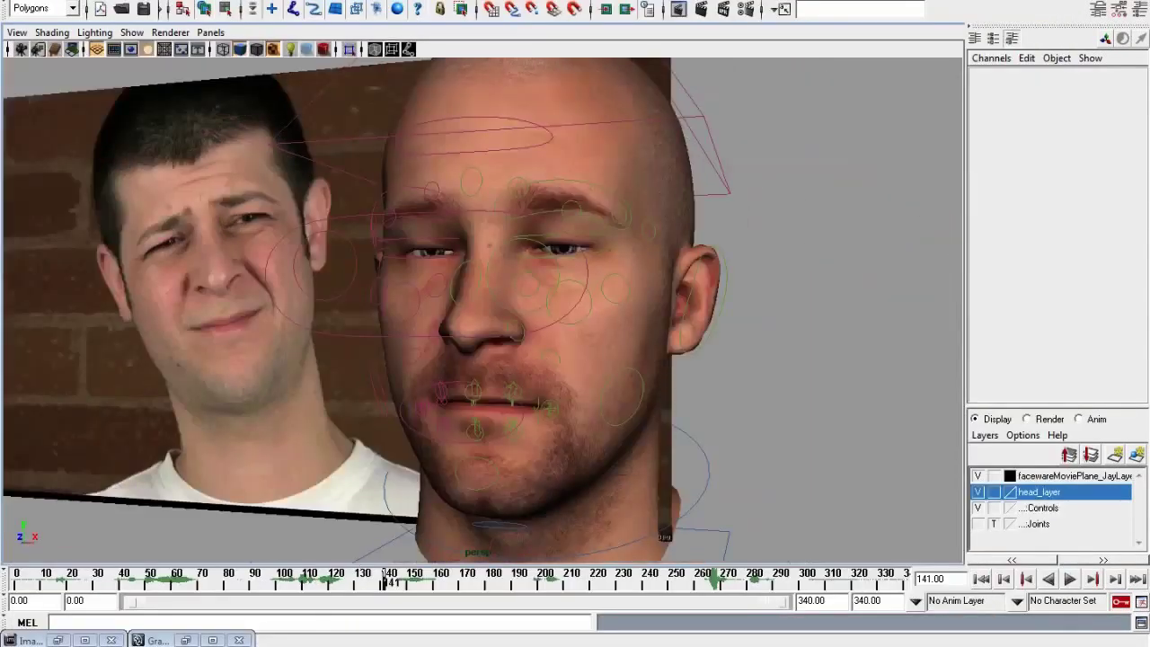
# Go to frame 48 in the scene and rotate the jaw control open to about 1.469 in Rotate X
pyautogui.click(27, 640)
pyautogui.click(80, 599)
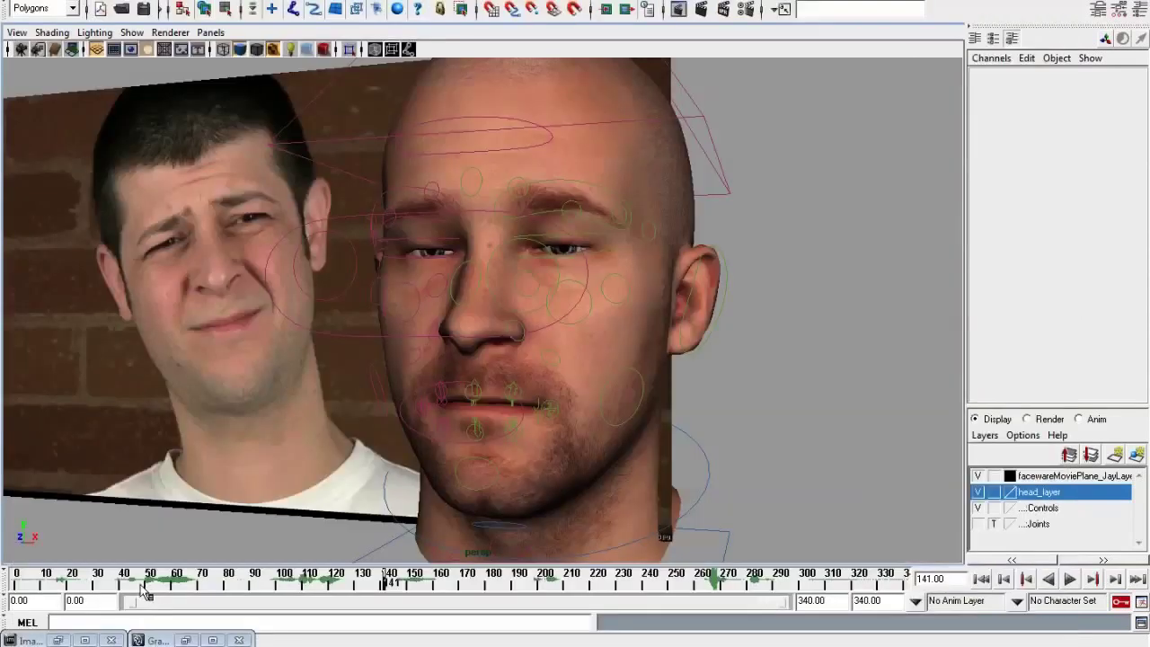
pyautogui.click(143, 587)
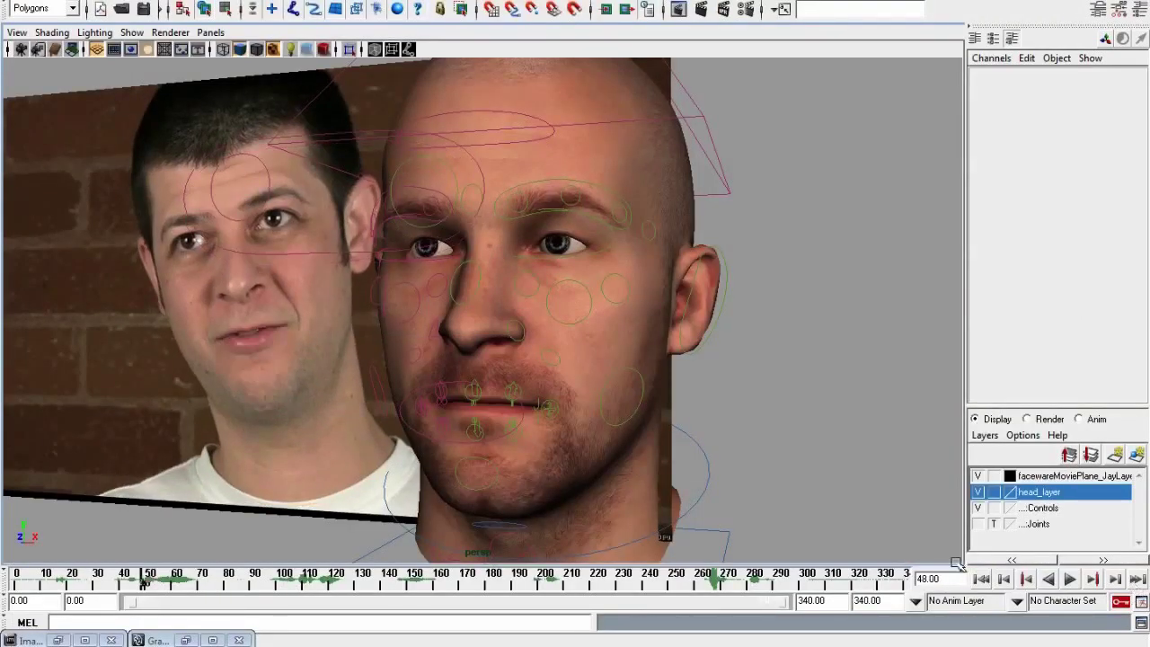
pyautogui.keyDown('alt'); pyautogui.moveTo(602, 425); pyautogui.dragTo(616, 426); pyautogui.keyUp('alt')
pyautogui.keyDown('alt'); pyautogui.moveTo(616, 426); pyautogui.dragTo(612, 501, button='right'); pyautogui.keyUp('alt')
pyautogui.click(627, 501)
pyautogui.click(627, 488)
pyautogui.press('e')
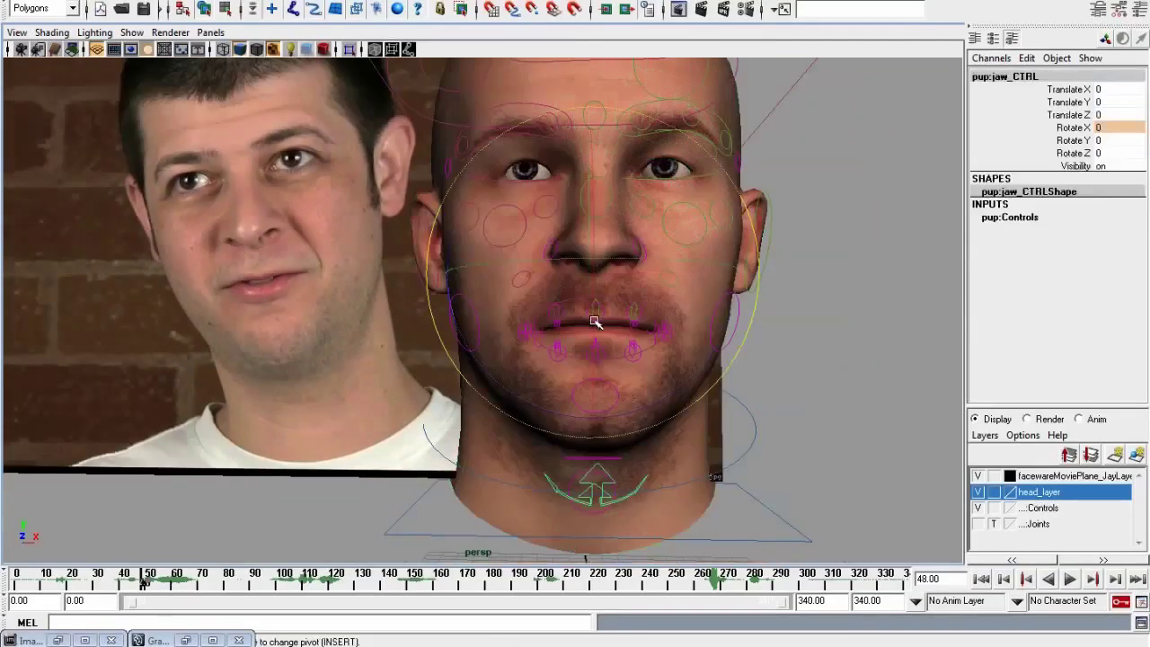
pyautogui.moveTo(594, 321); pyautogui.dragTo(600, 330)
pyautogui.press('q')
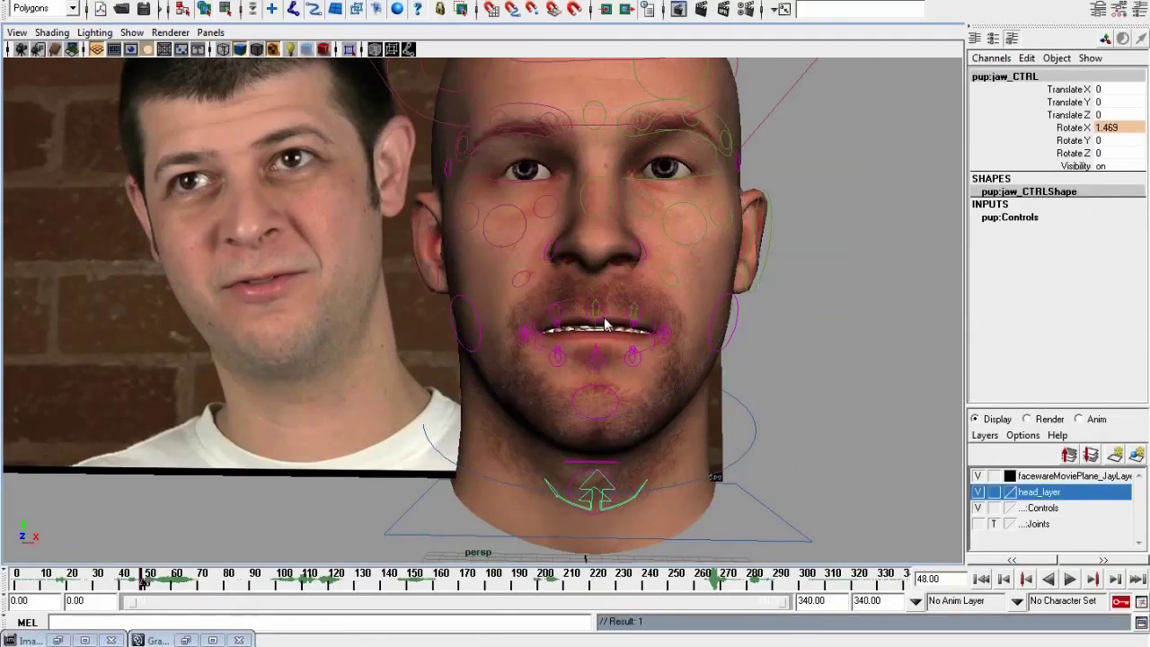
# Raise the central upper lip control to about 0.2 in Translate Y to expose the teeth
pyautogui.keyDown('alt'); pyautogui.moveTo(479, 356); pyautogui.dragTo(548, 380, button='right'); pyautogui.keyUp('alt')
pyautogui.click(586, 332)
pyautogui.press('w')
pyautogui.moveTo(591, 293); pyautogui.dragTo(592, 295)
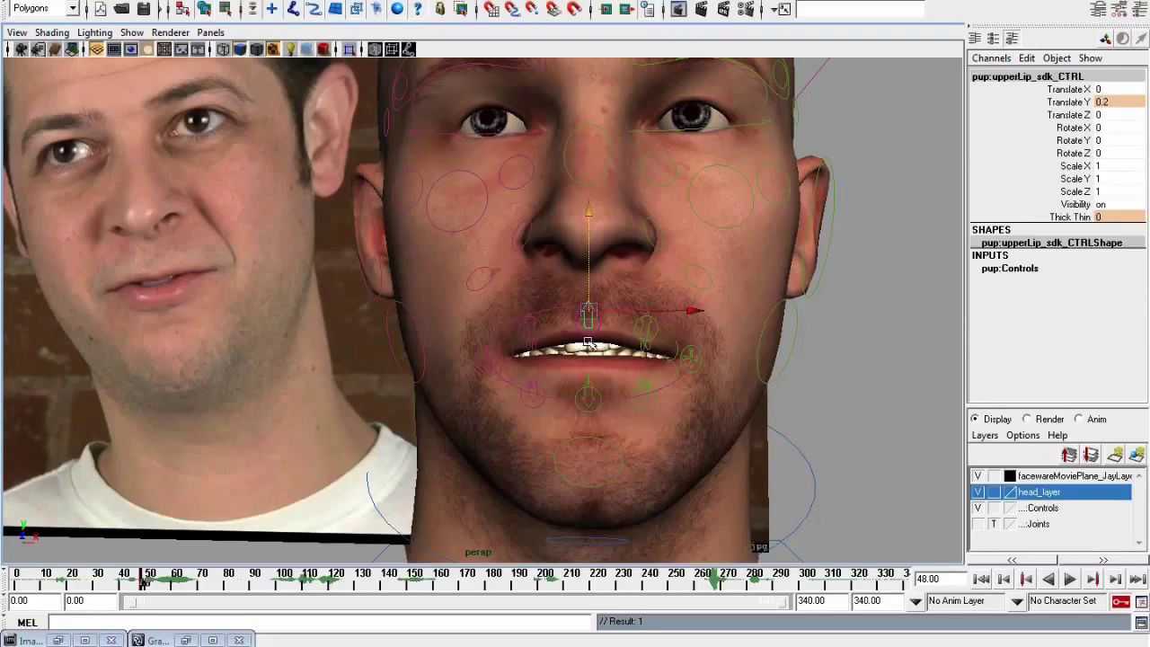
# Raise the right and left lower lip sdk controls to about -0.322 and -0.316 in Translate Y
pyautogui.click(538, 390)
pyautogui.click(536, 383)
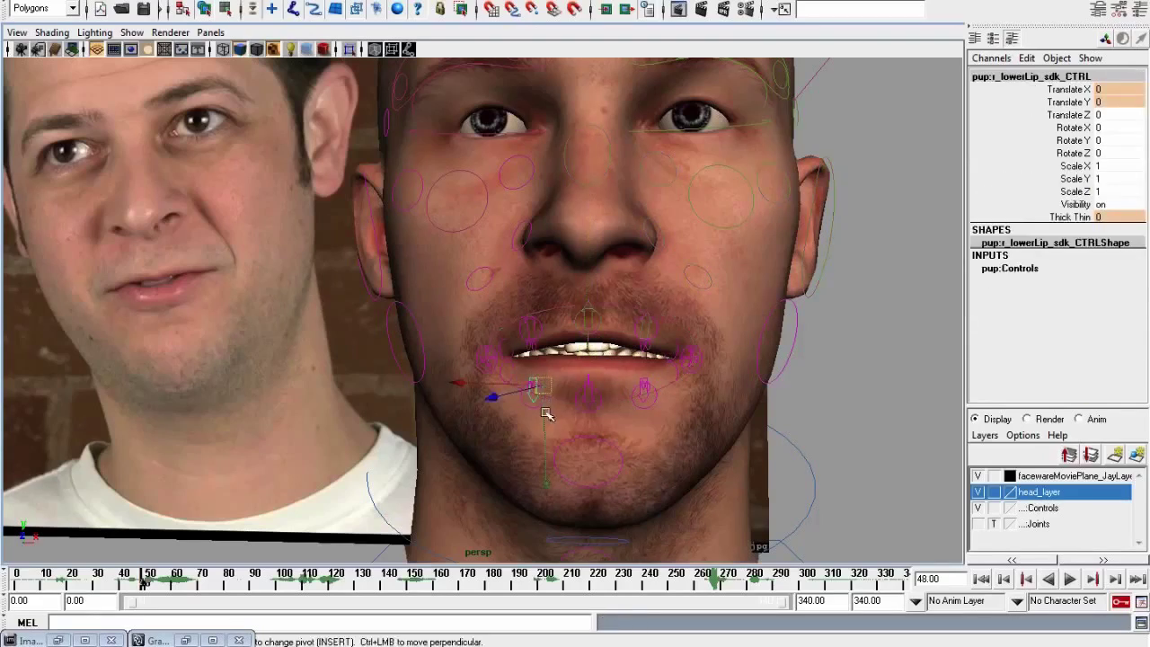
pyautogui.moveTo(545, 413); pyautogui.dragTo(517, 393)
pyautogui.click(514, 363)
pyautogui.click(536, 374)
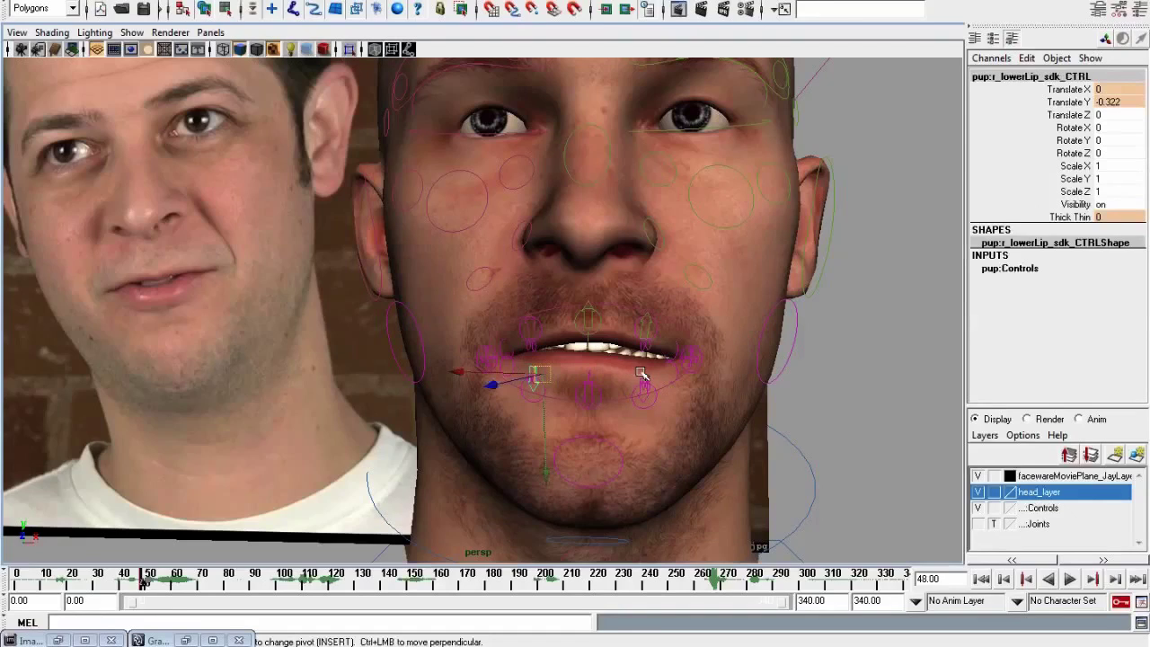
pyautogui.click(648, 376)
pyautogui.moveTo(642, 410); pyautogui.dragTo(641, 410)
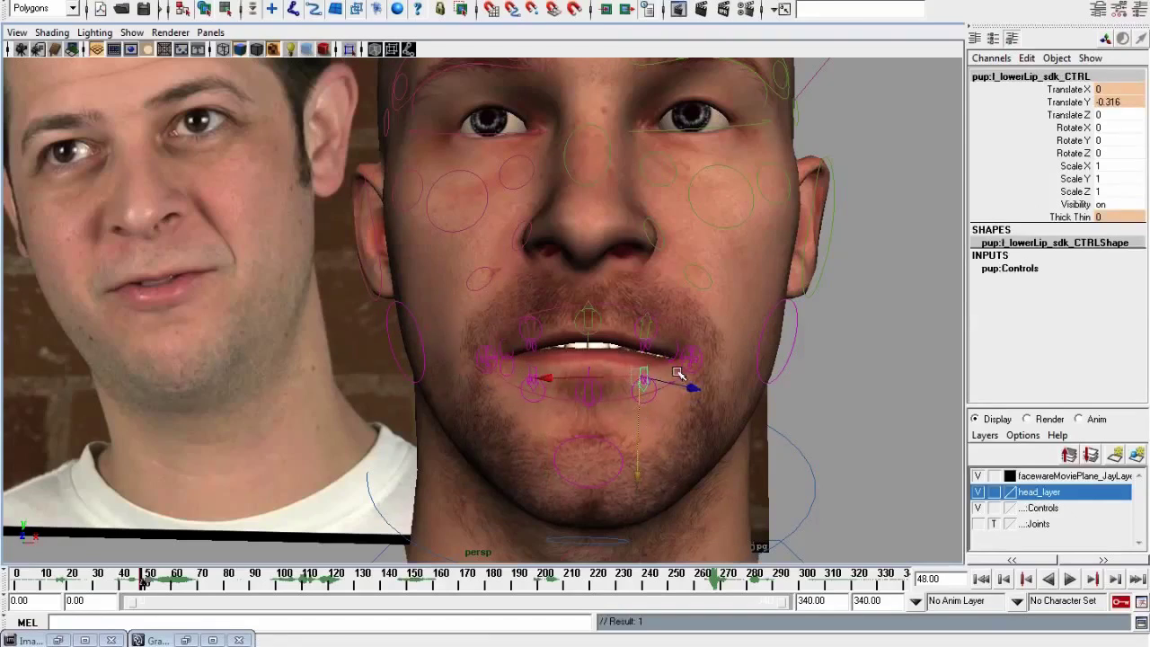
# Shift the left lipCorner_b control to about -0.184 in Translate Y and nudge the secondary right lower lip control
pyautogui.click(680, 375)
pyautogui.moveTo(673, 390); pyautogui.dragTo(673, 398)
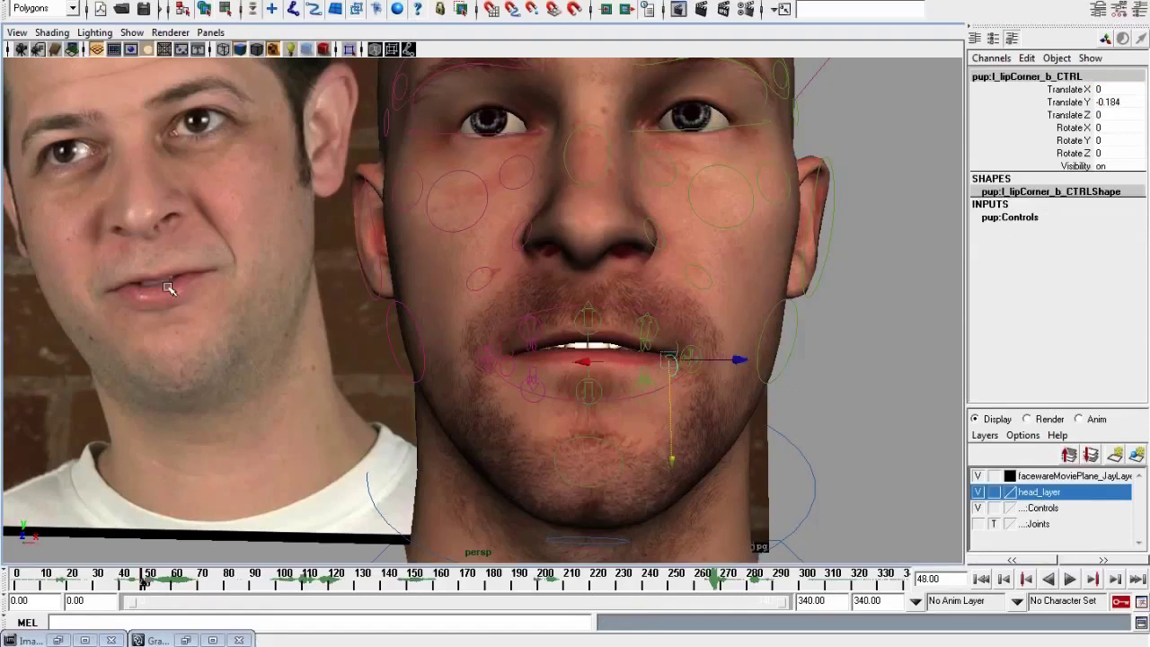
pyautogui.click(591, 320)
pyautogui.click(588, 314)
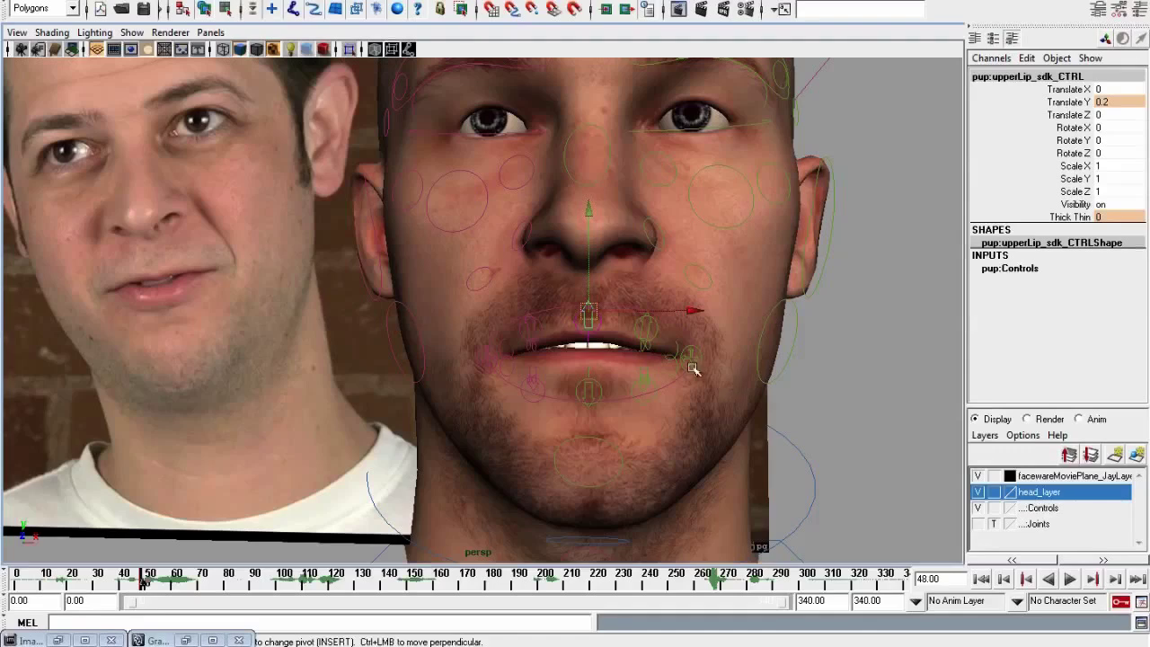
pyautogui.keyDown('alt'); pyautogui.moveTo(646, 370); pyautogui.dragTo(607, 387); pyautogui.keyUp('alt')
pyautogui.click(566, 374)
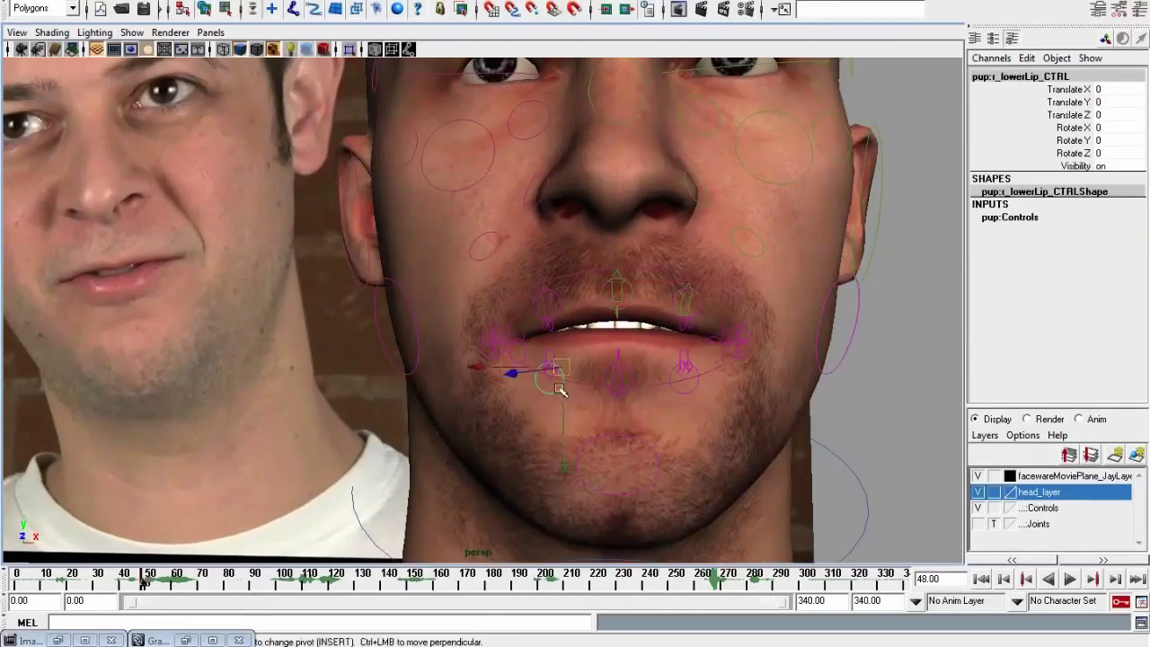
pyautogui.moveTo(564, 377); pyautogui.dragTo(564, 404)
# Raise the right and left lip corner sdk controls to about -0.257 and -0.251 in Translate X
pyautogui.click(514, 341)
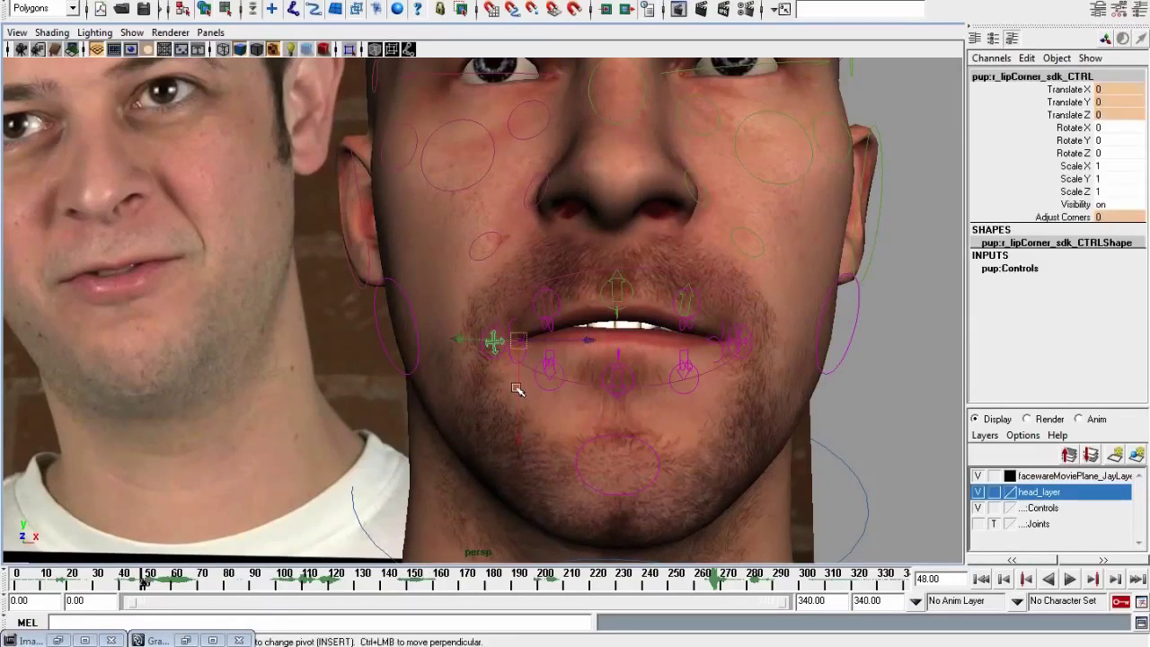
pyautogui.click(559, 422)
pyautogui.click(521, 411)
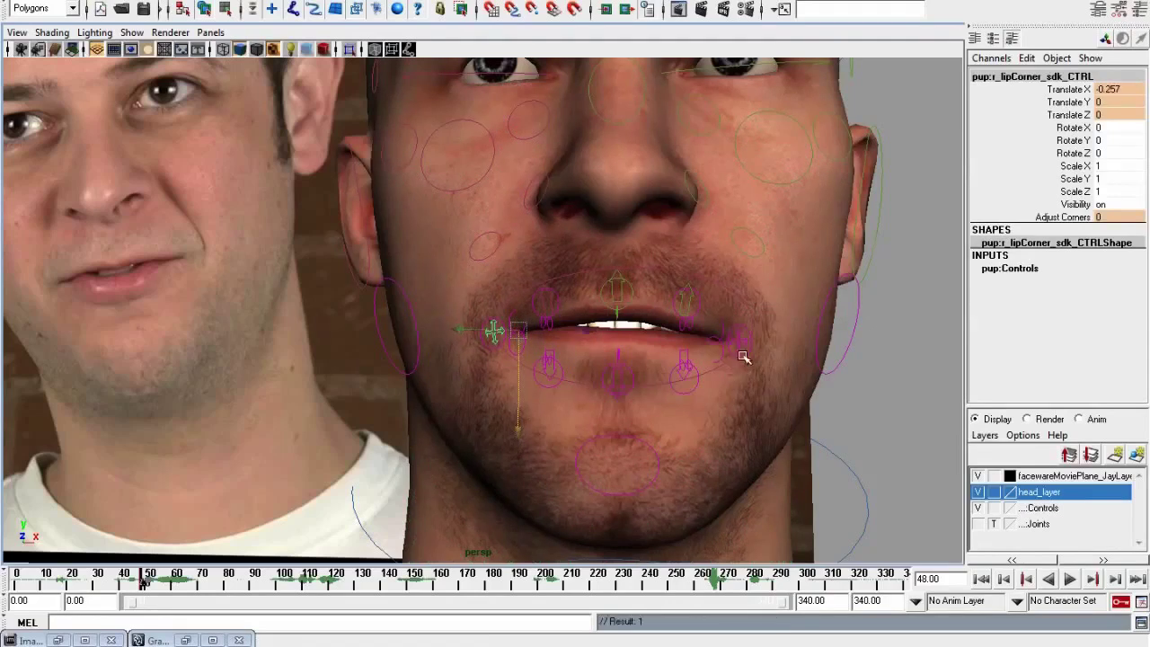
pyautogui.click(724, 396)
pyautogui.moveTo(724, 396); pyautogui.dragTo(724, 391, button='middle')
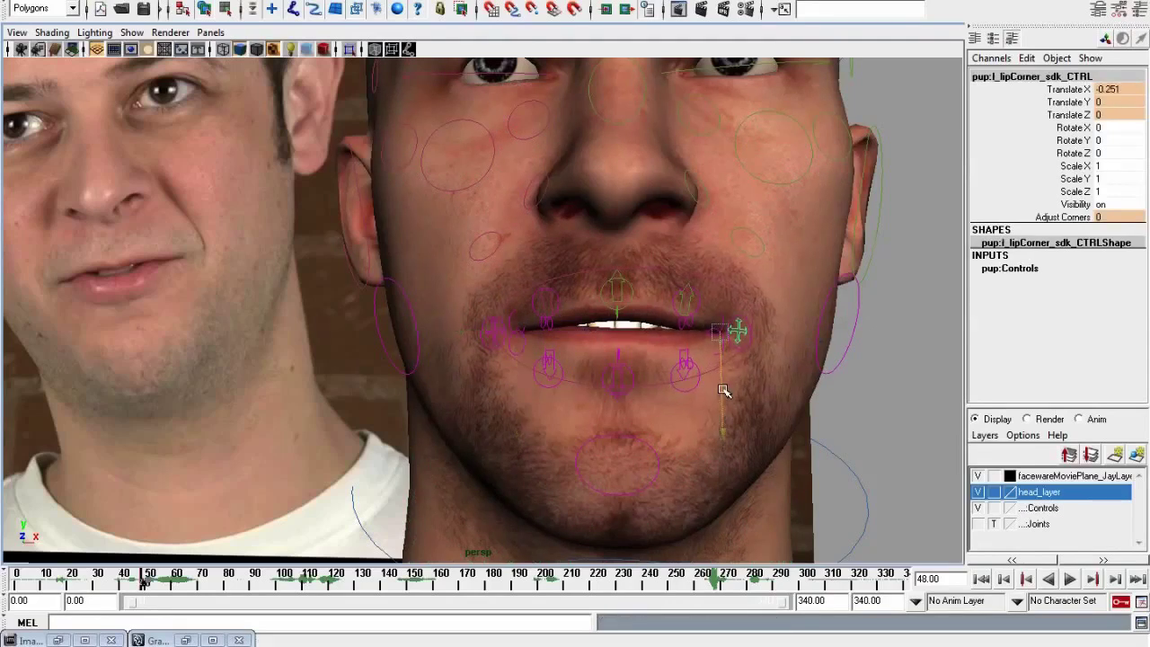
# Move the central lower lip control to about 0.108 and the secondary left lower lip control to about -0.065 in Translate Y
pyautogui.keyDown('alt'); pyautogui.moveTo(737, 329); pyautogui.dragTo(704, 329); pyautogui.keyUp('alt')
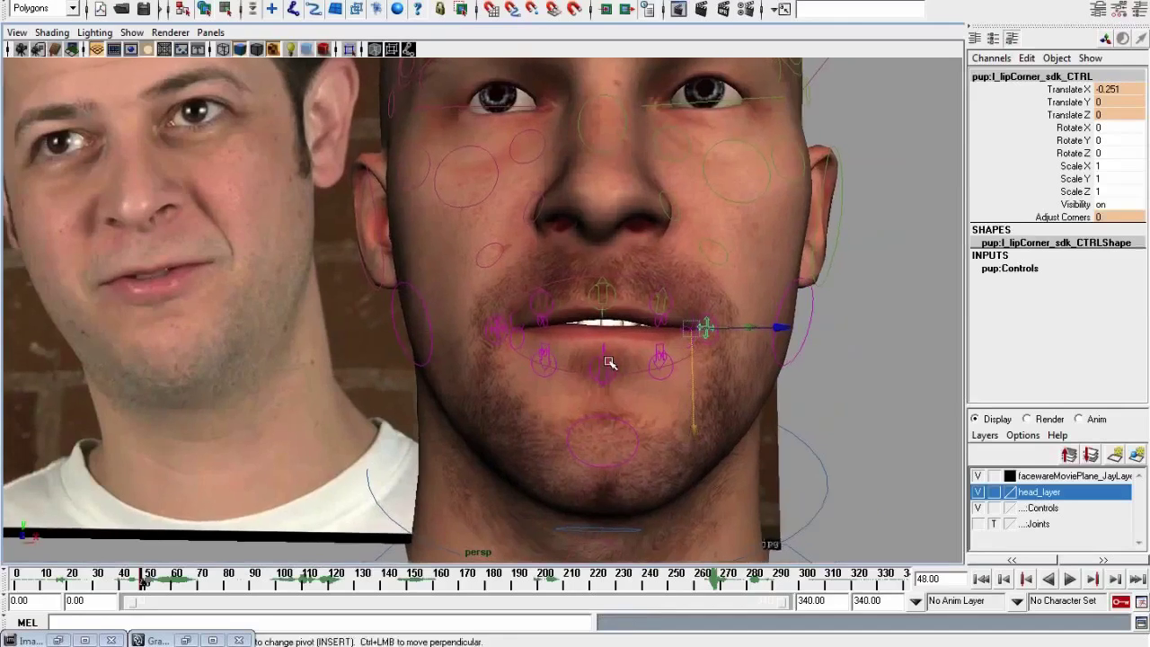
pyautogui.click(604, 377)
pyautogui.moveTo(604, 395)
pyautogui.mouseDown()
pyautogui.moveTo(603, 375)
pyautogui.moveTo(588, 411)
pyautogui.mouseUp()
pyautogui.click(588, 385)
pyautogui.keyDown('alt'); pyautogui.moveTo(656, 388); pyautogui.dragTo(531, 390); pyautogui.keyUp('alt')
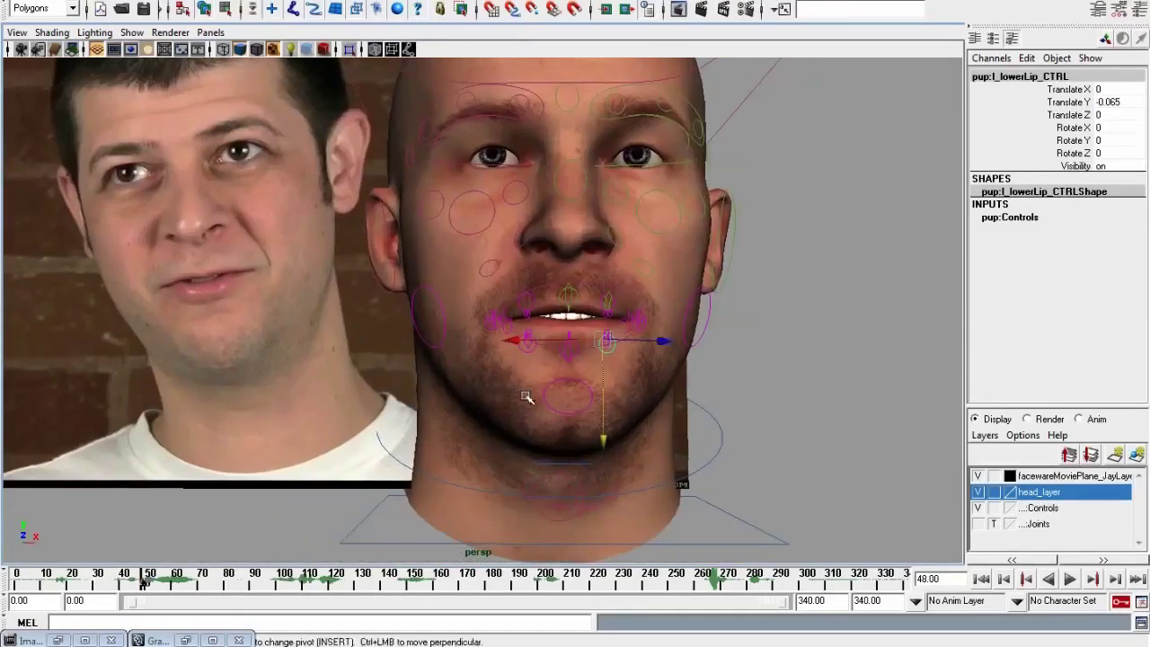
# Lower the secondary upper lip control to about -0.059 in Translate Y and check the lips in profile and from the front
pyautogui.scroll(3, 614, 398)
pyautogui.keyDown('alt'); pyautogui.moveTo(614, 398); pyautogui.dragTo(594, 314); pyautogui.keyUp('alt')
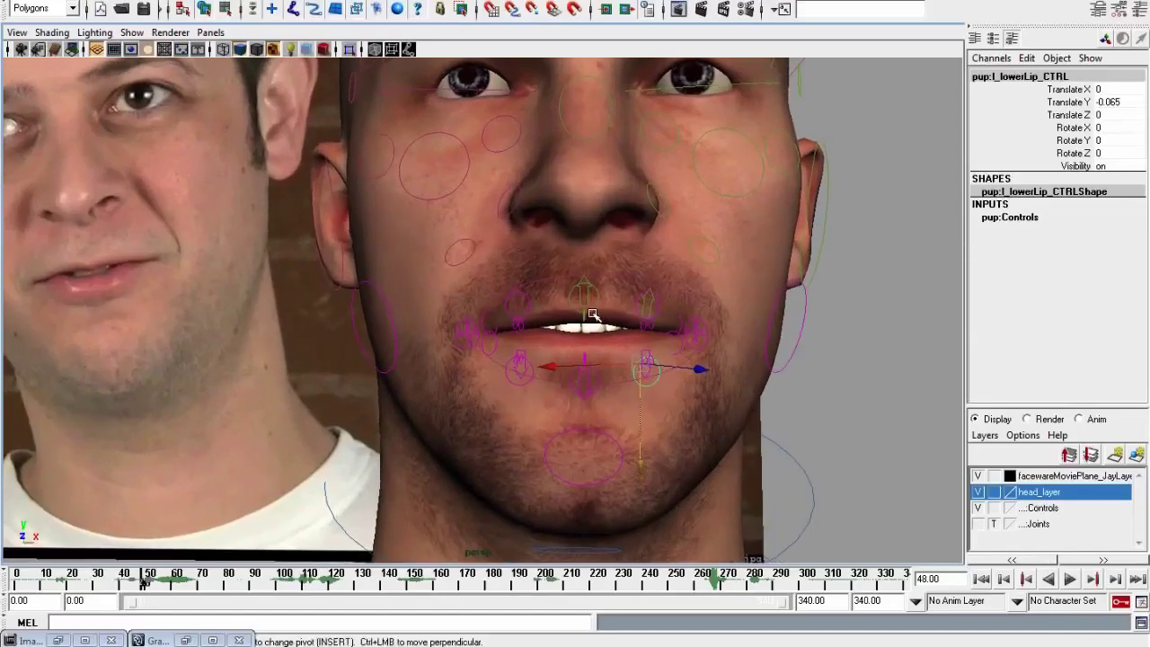
pyautogui.click(586, 295)
pyautogui.keyDown('alt'); pyautogui.moveTo(660, 390); pyautogui.dragTo(539, 403); pyautogui.keyUp('alt')
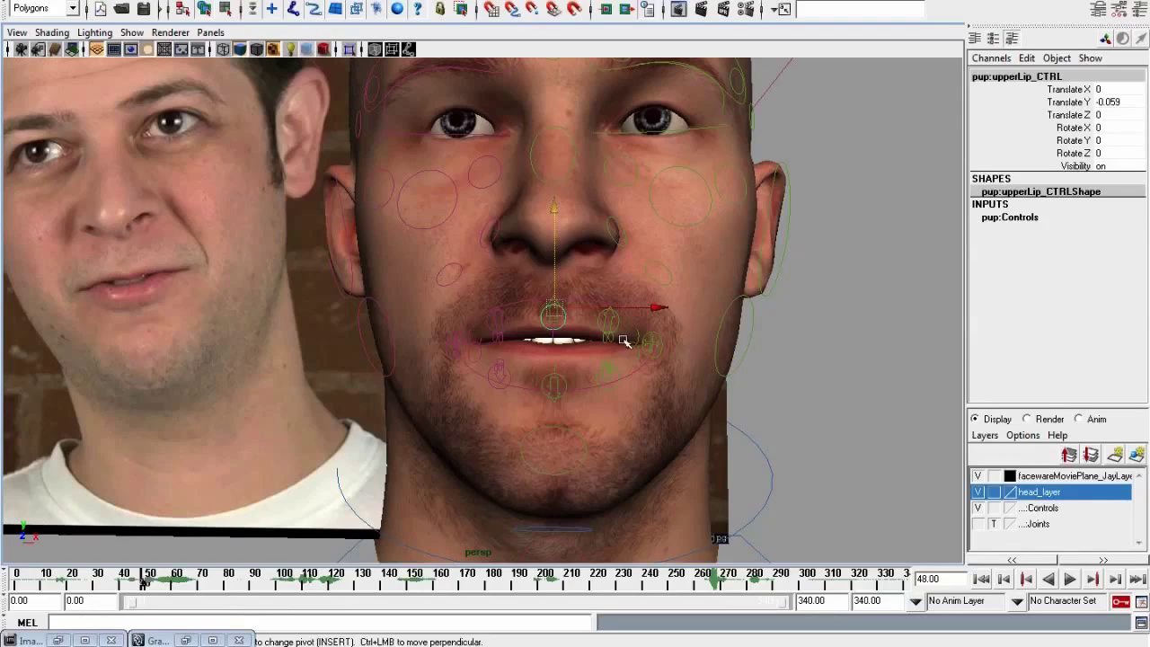
pyautogui.keyDown('alt'); pyautogui.moveTo(586, 333); pyautogui.dragTo(619, 305); pyautogui.keyUp('alt')
pyautogui.keyDown('alt'); pyautogui.moveTo(620, 305); pyautogui.dragTo(683, 300, button='right'); pyautogui.keyUp('alt')
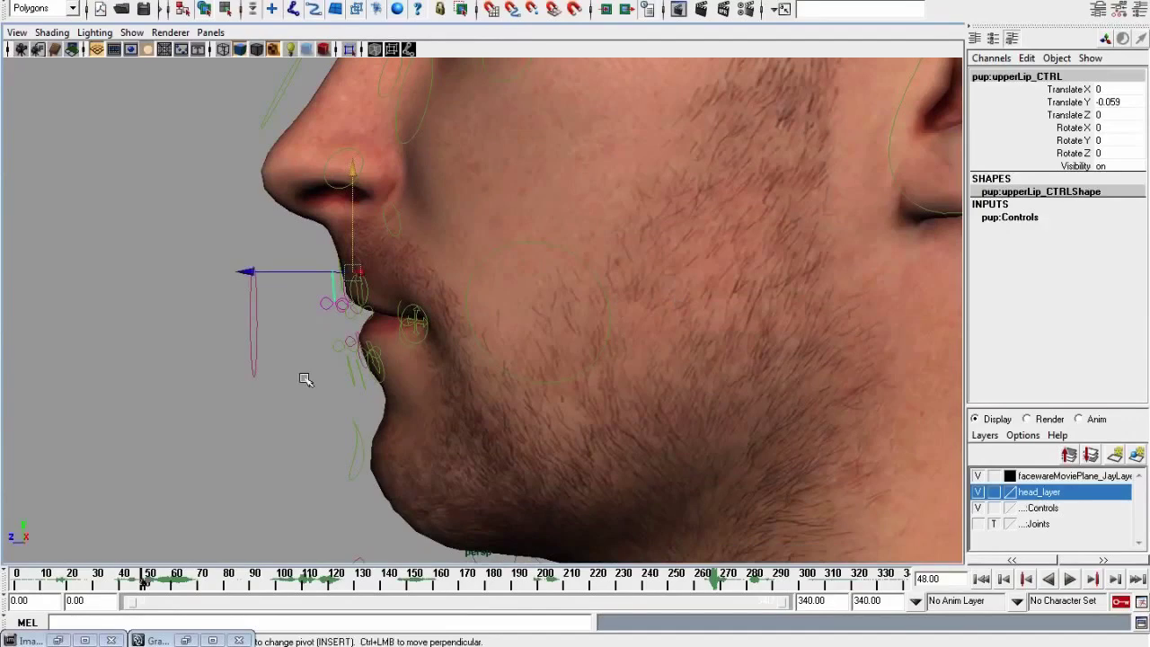
pyautogui.click(306, 379)
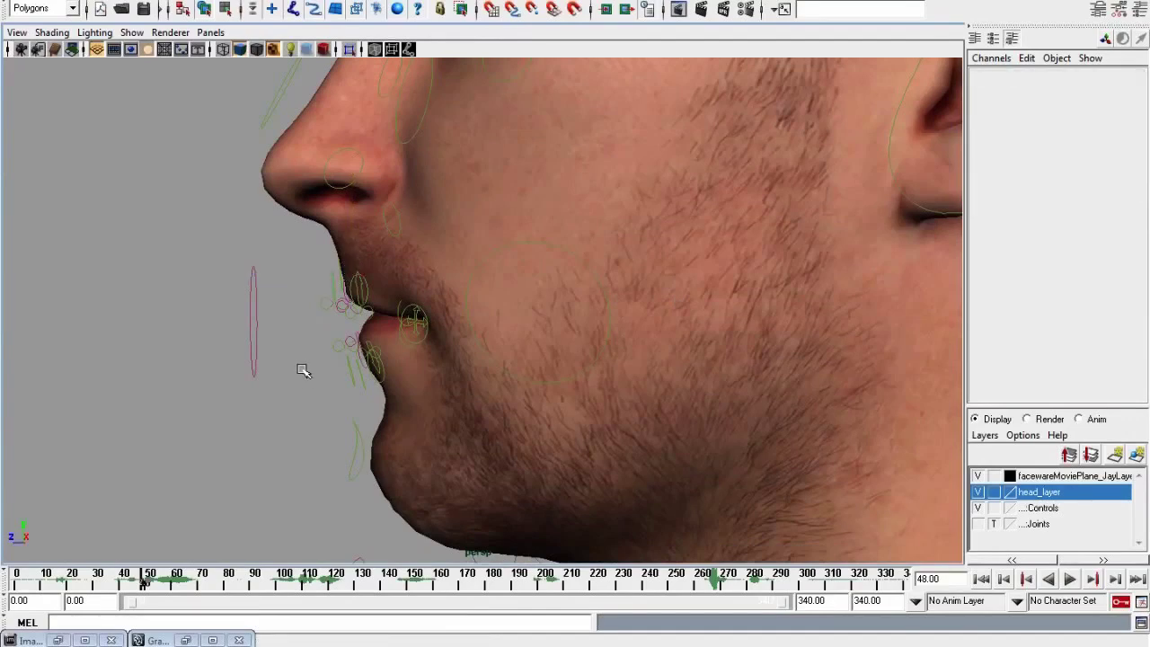
pyautogui.keyDown('alt'); pyautogui.moveTo(336, 360); pyautogui.dragTo(547, 334); pyautogui.keyUp('alt')
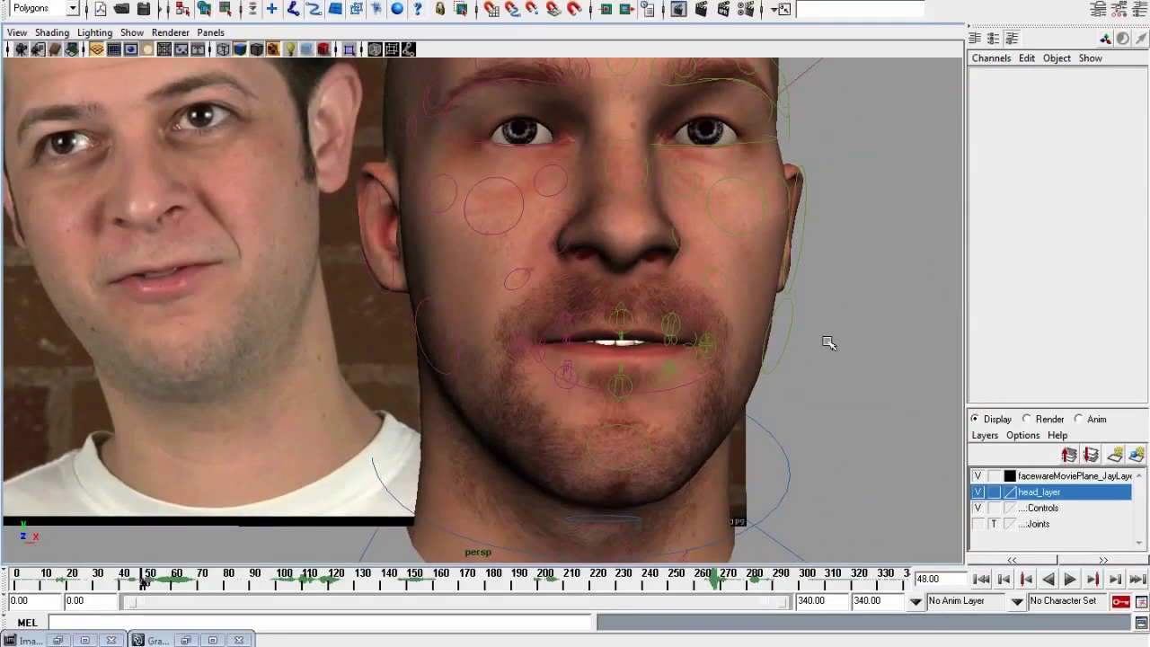
# Slide the jaw control back to about -0.187 in Translate Z in the side view
pyautogui.keyDown('alt'); pyautogui.moveTo(675, 374); pyautogui.dragTo(249, 477); pyautogui.keyUp('alt')
pyautogui.click(251, 481)
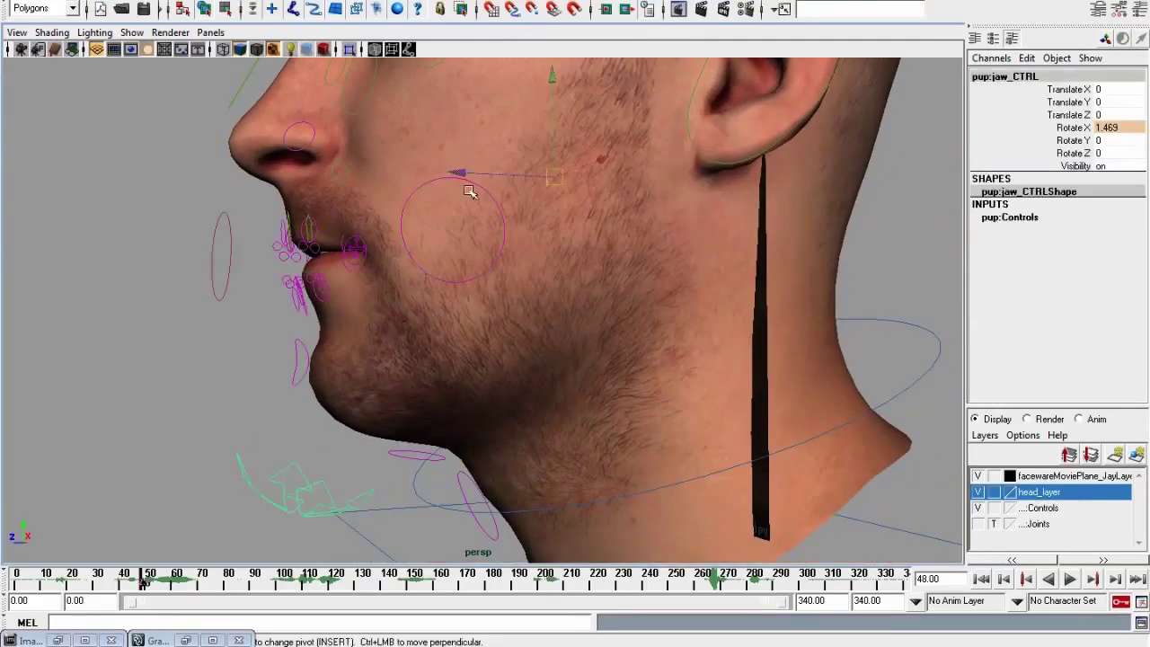
pyautogui.moveTo(462, 174); pyautogui.dragTo(466, 174)
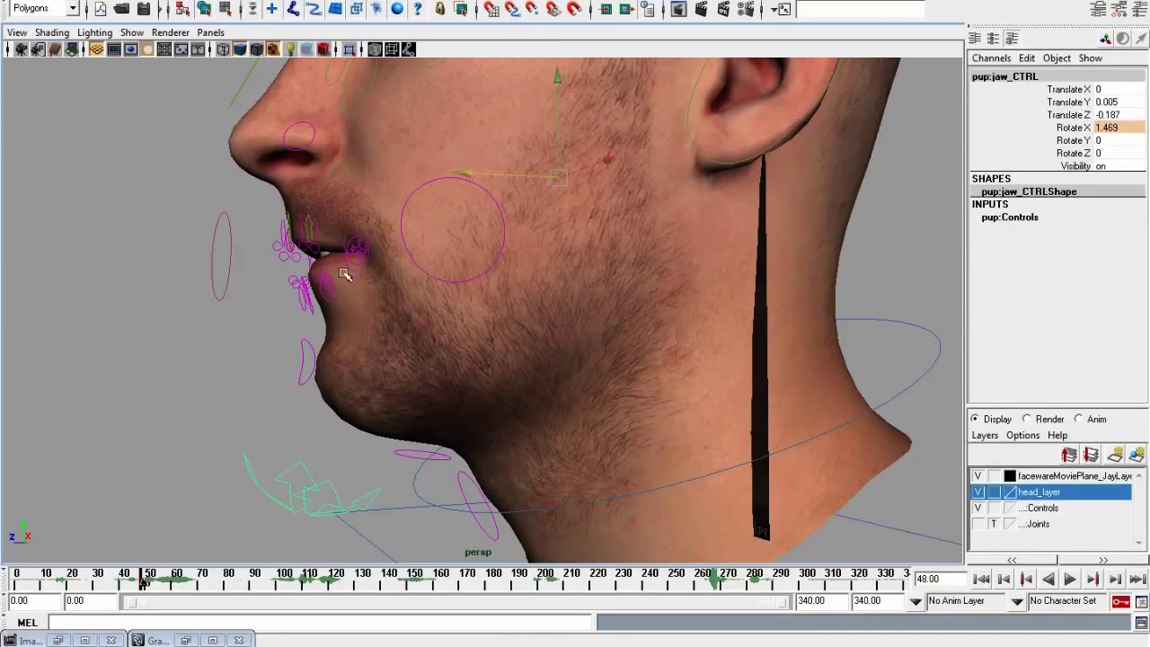
# Try adjusting Upper Lip Roll and Lower Lip Roll together on the main mouth control
pyautogui.click(279, 279)
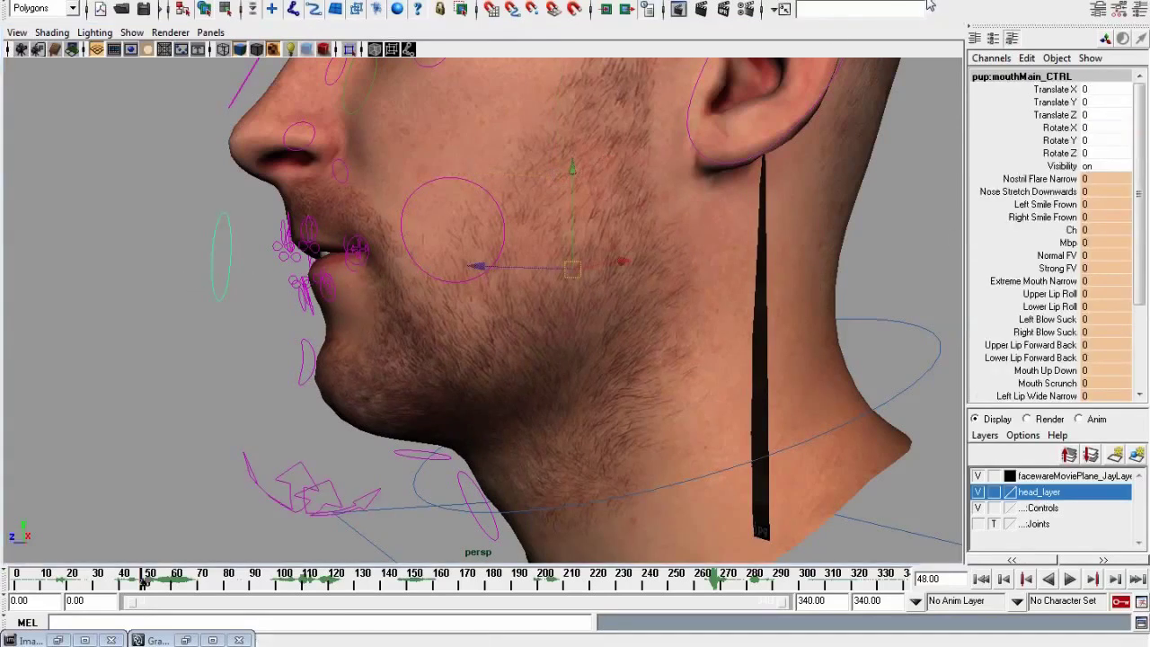
pyautogui.click(1051, 333)
pyautogui.scroll(-3, 1057, 338)
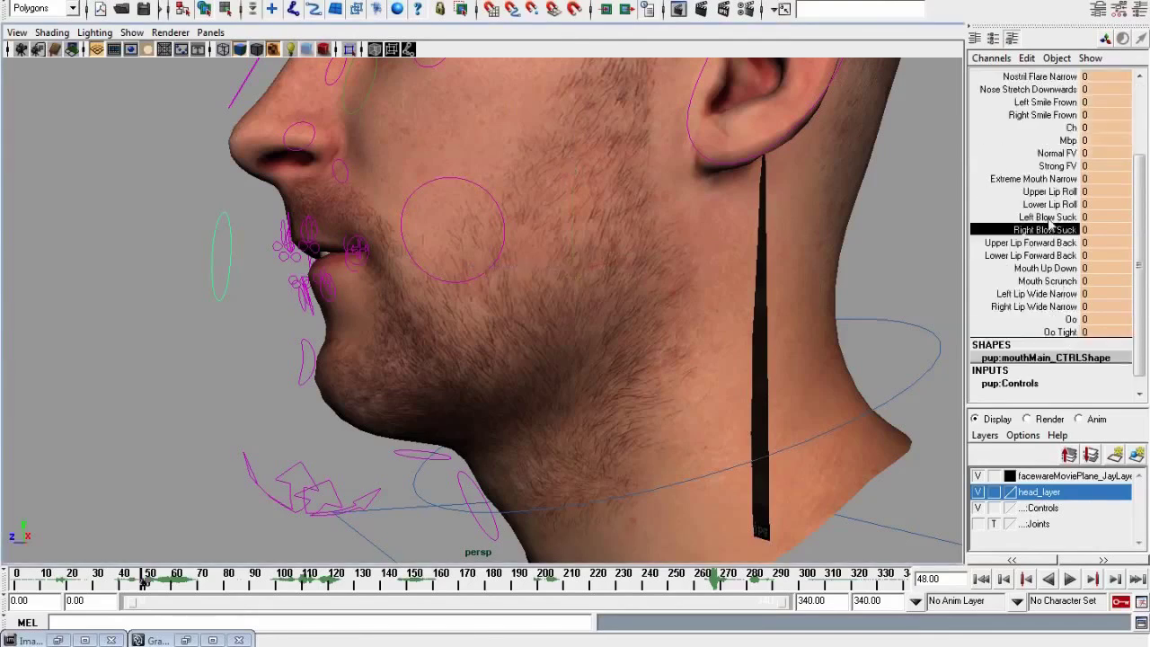
pyautogui.click(1049, 192)
pyautogui.click(1049, 204)
pyautogui.moveTo(642, 385); pyautogui.dragTo(398, 390, button='middle')
pyautogui.keyDown('alt'); pyautogui.moveTo(398, 390); pyautogui.dragTo(459, 372); pyautogui.keyUp('alt')
# Undo all the trial lip and jaw adjustments until the jaw's Rotate X is back at 0
pyautogui.press('z')
pyautogui.press('z')
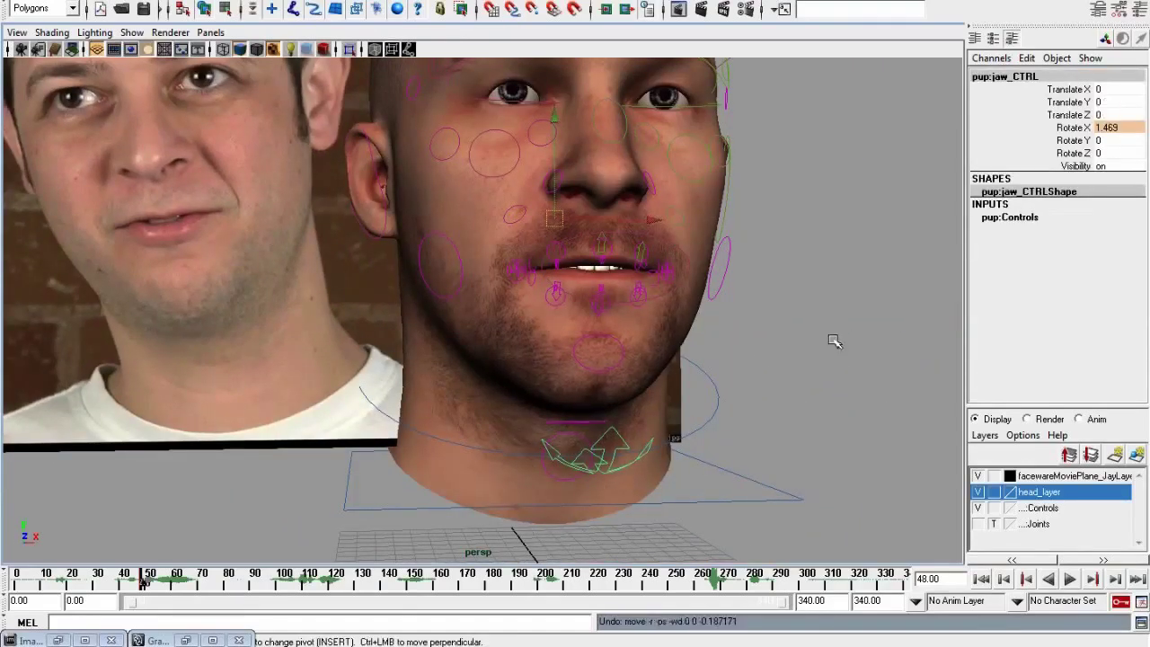
pyautogui.keyDown('alt'); pyautogui.moveTo(701, 365); pyautogui.dragTo(552, 371); pyautogui.keyUp('alt')
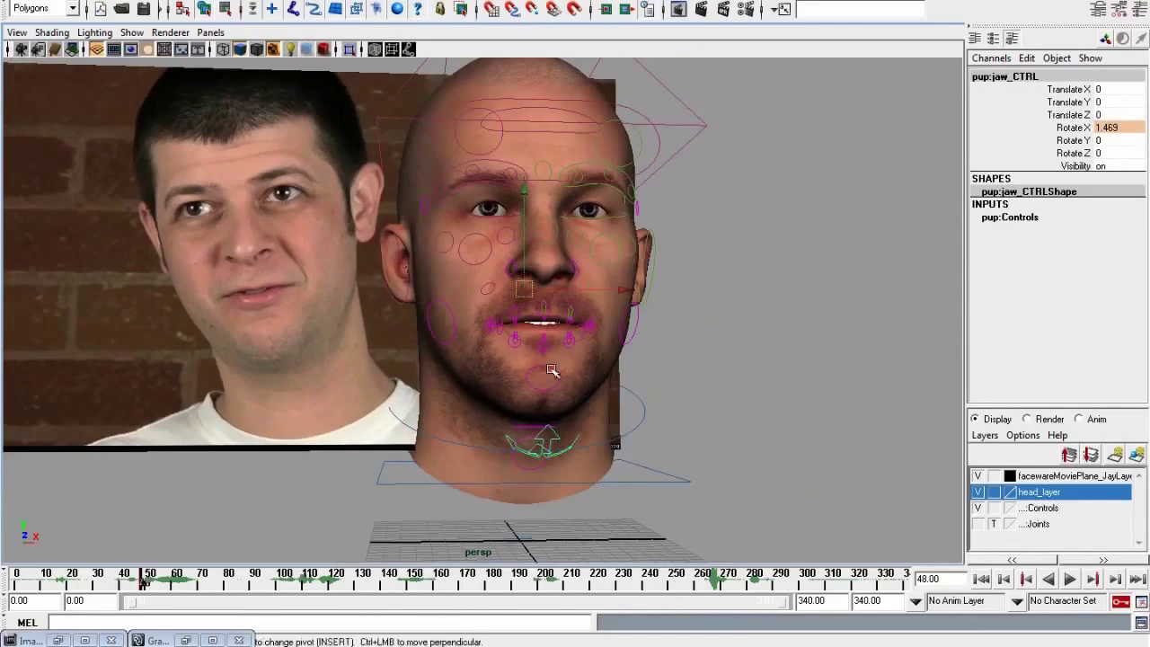
pyautogui.press('z')
pyautogui.press('z')
pyautogui.press('z')
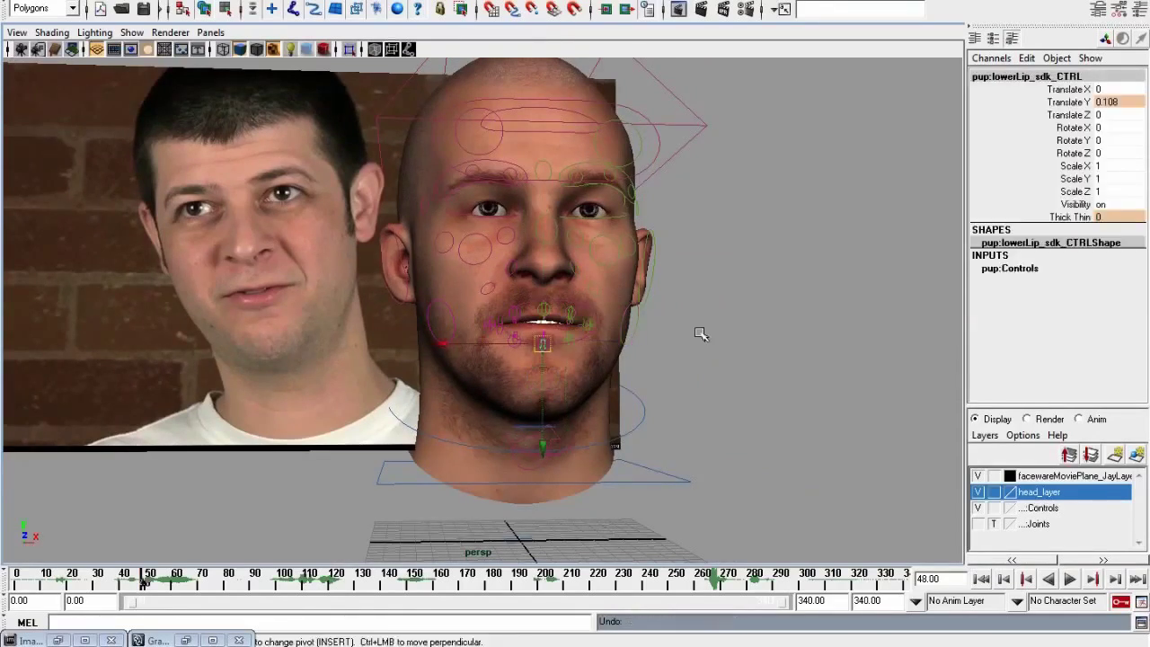
pyautogui.press('z')
pyautogui.press('z')
pyautogui.press('z')
pyautogui.press('z')
pyautogui.press('z')
pyautogui.press('z')
pyautogui.press('z')
pyautogui.press('z')
pyautogui.press('z')
pyautogui.press('z')
pyautogui.press('z')
pyautogui.press('z')
pyautogui.press('z')
pyautogui.press('z')
pyautogui.press('z')
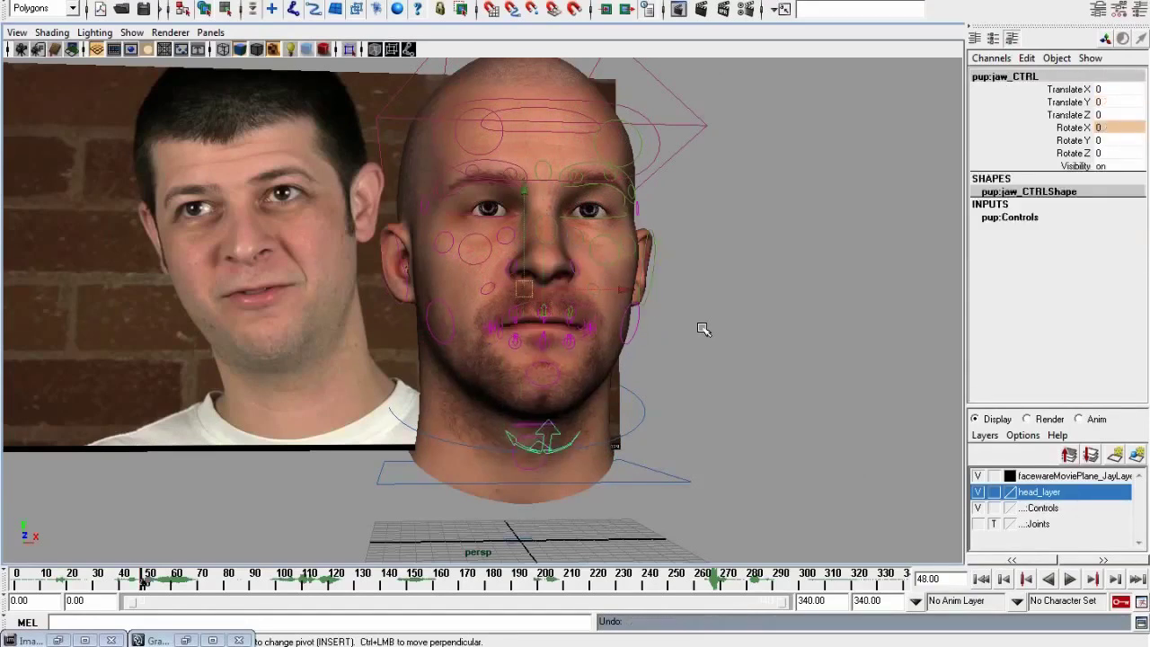
# Compare the neutral mouth with the actor's mouth at frame 48 from several angles, examining the head mesh's wireframe
pyautogui.click(650, 382)
pyautogui.keyDown('alt'); pyautogui.moveTo(650, 381); pyautogui.dragTo(704, 160); pyautogui.keyUp('alt')
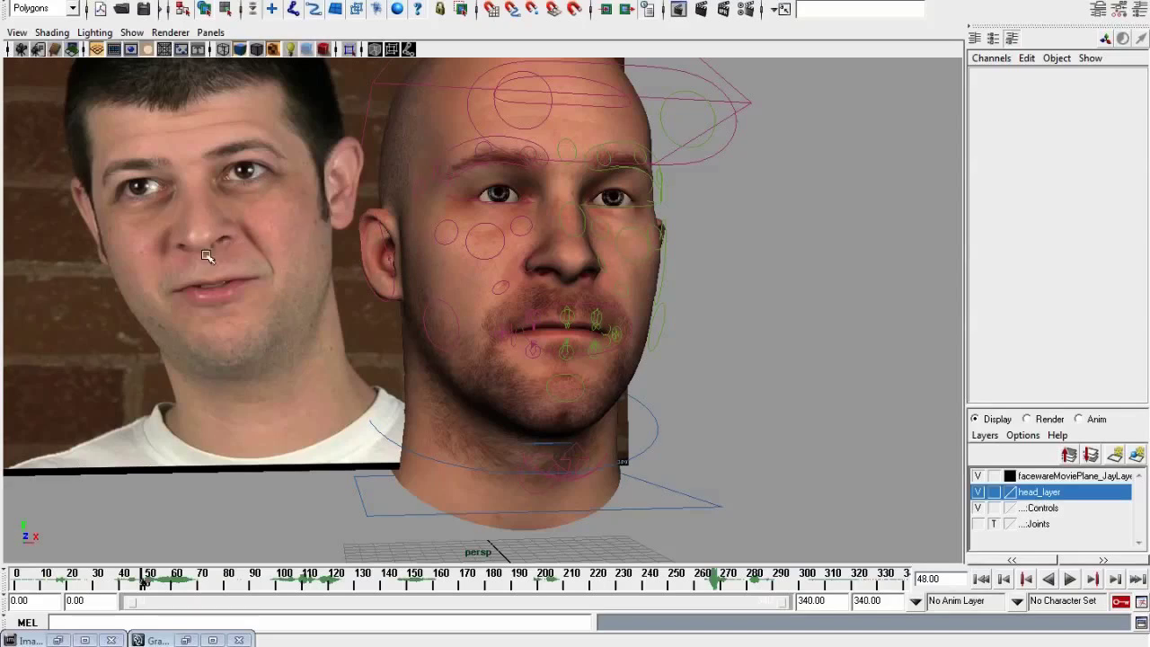
pyautogui.click(396, 231)
pyautogui.click(453, 268)
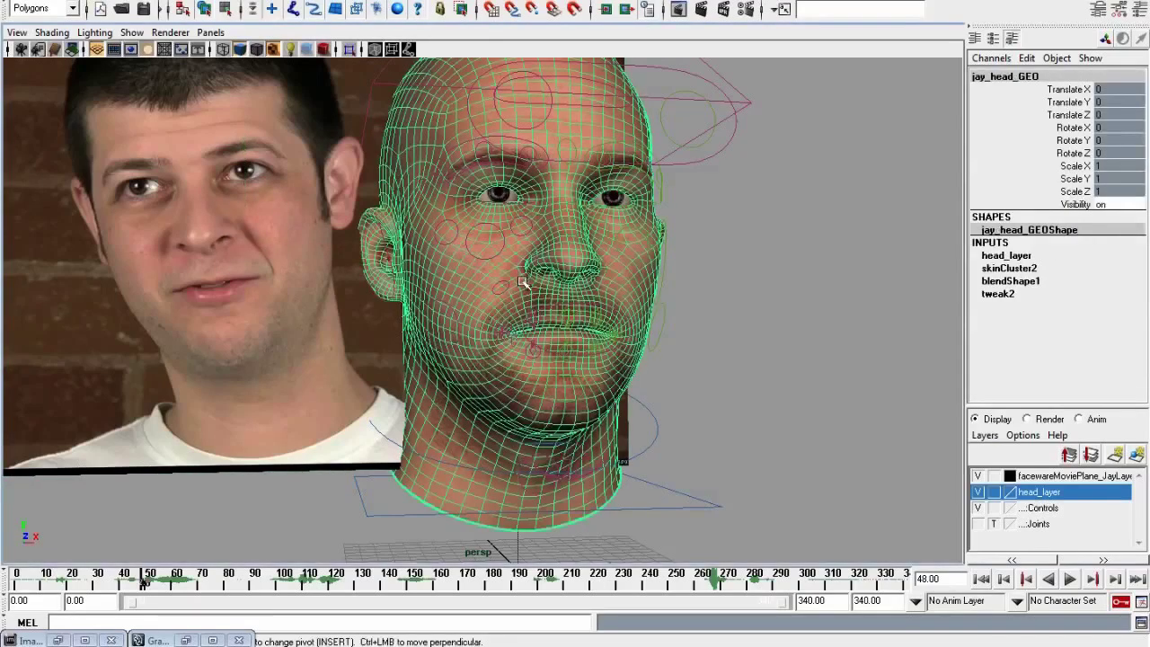
pyautogui.click(820, 357)
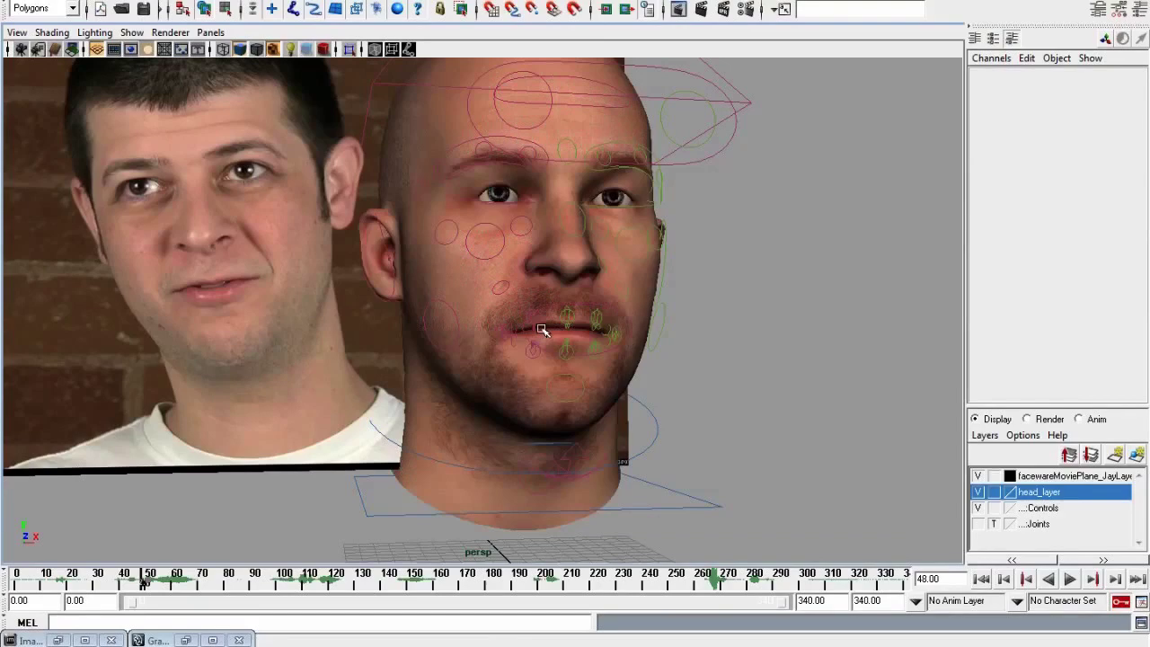
pyautogui.click(461, 302)
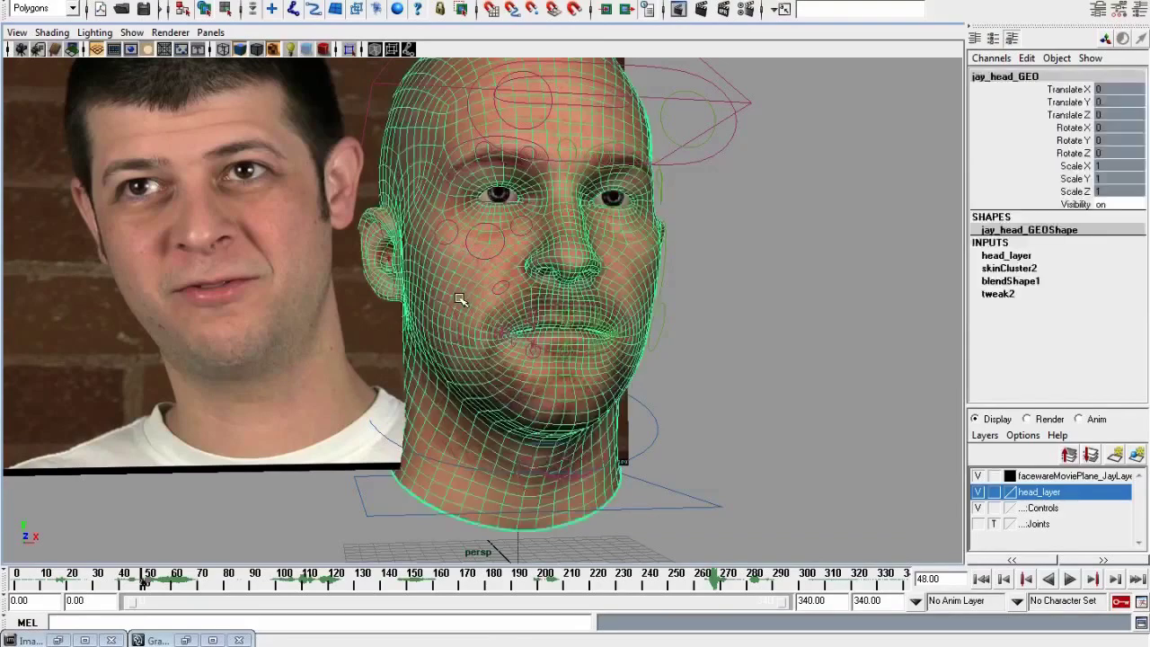
pyautogui.scroll(4, 468, 306)
pyautogui.keyDown('alt'); pyautogui.moveTo(468, 305); pyautogui.dragTo(485, 342); pyautogui.keyUp('alt')
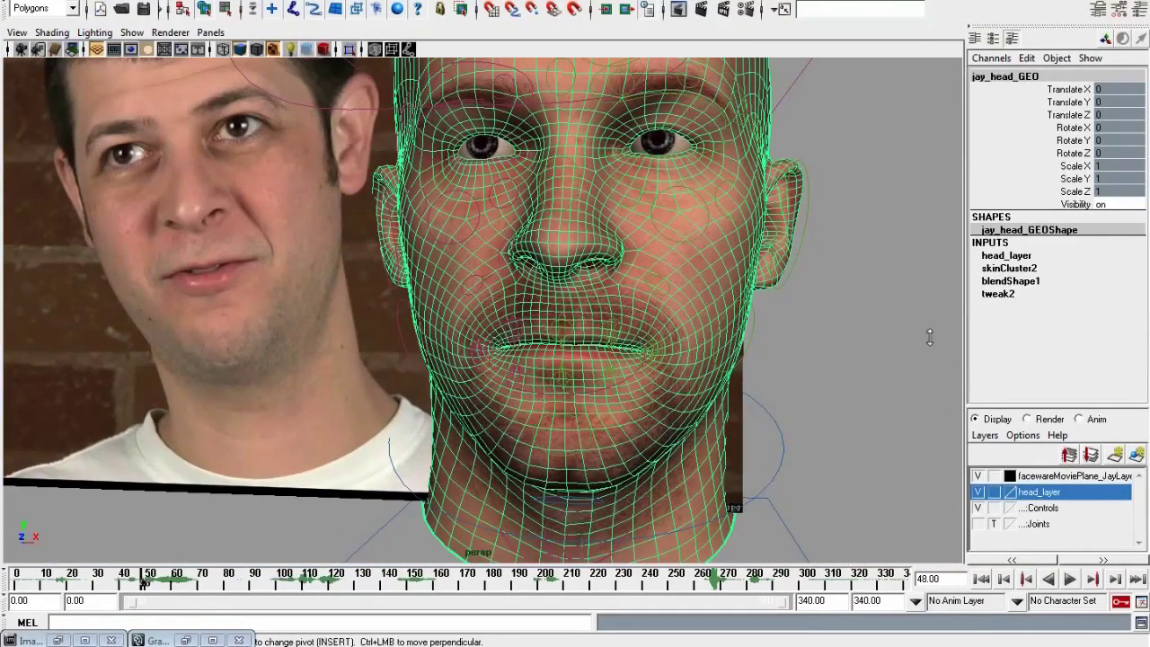
pyautogui.click(791, 372)
pyautogui.keyDown('alt'); pyautogui.moveTo(790, 371); pyautogui.dragTo(630, 349); pyautogui.keyUp('alt')
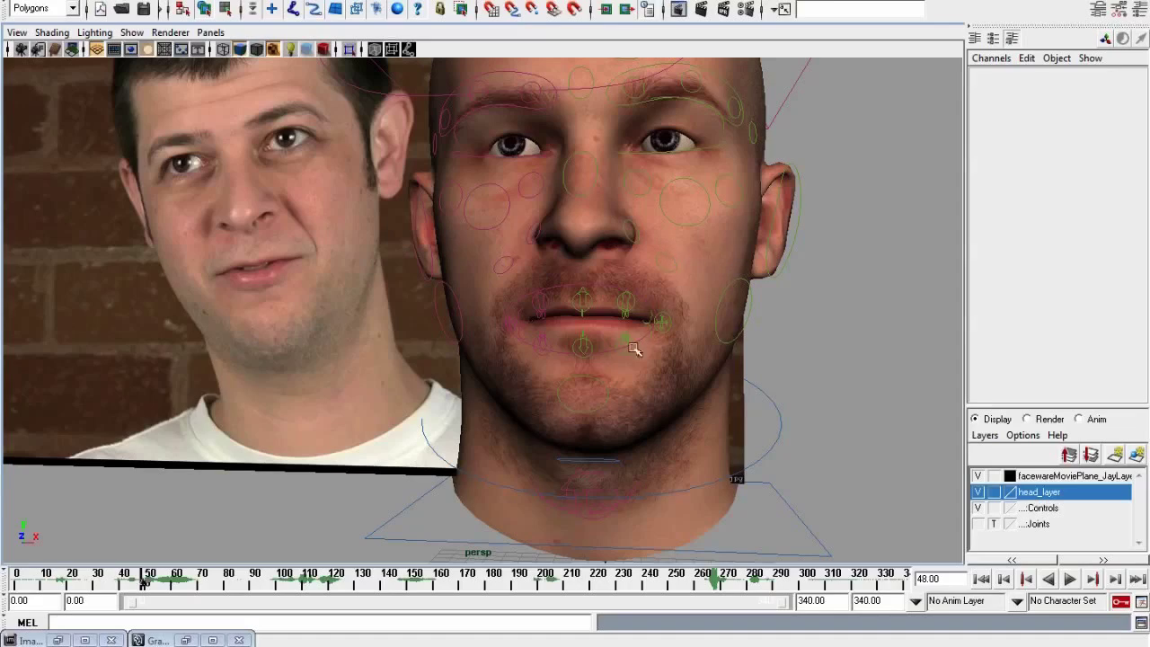
pyautogui.keyDown('alt'); pyautogui.moveTo(598, 345); pyautogui.dragTo(610, 354); pyautogui.keyUp('alt')
pyautogui.keyDown('alt'); pyautogui.moveTo(610, 353); pyautogui.dragTo(650, 336, button='right'); pyautogui.keyUp('alt')
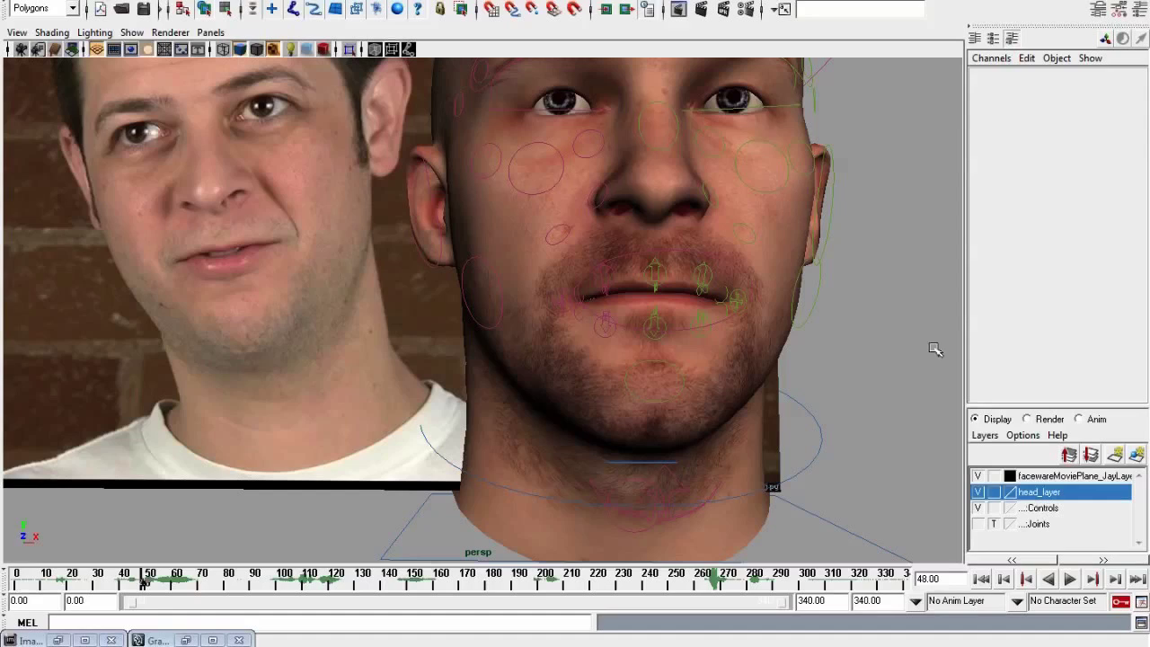
# Bring up the I_See_You_Brought_Your_Gun_5_SCAM video and go to frame 158 to examine the mouth shape
pyautogui.moveTo(132, 642)
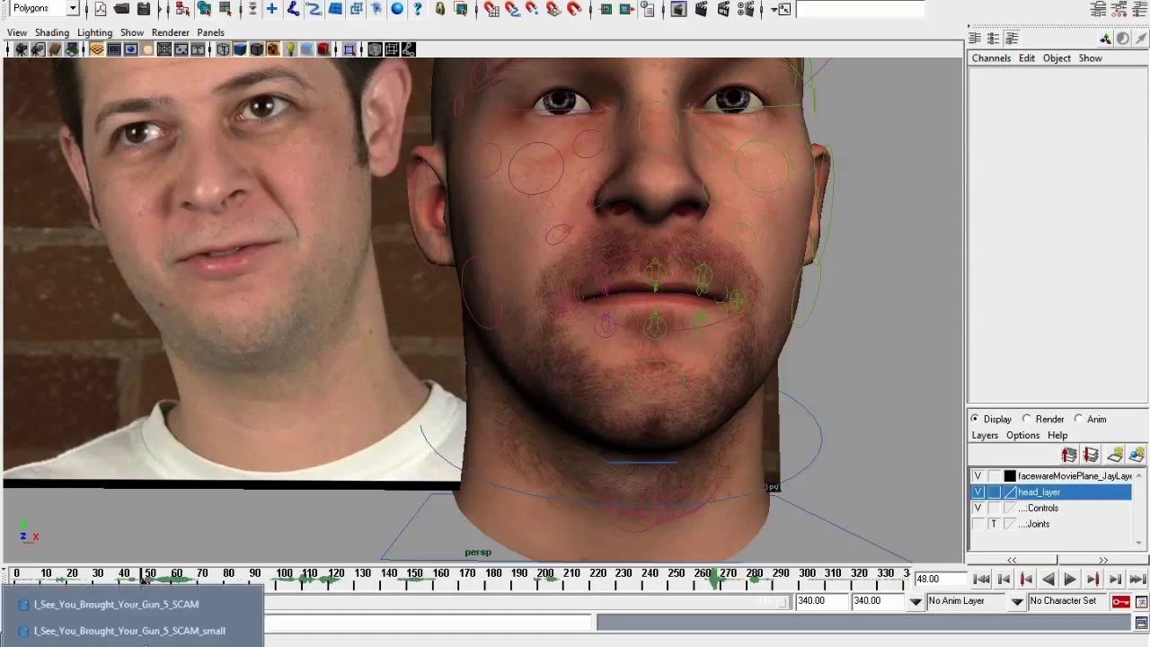
pyautogui.click(174, 607)
pyautogui.click(44, 597)
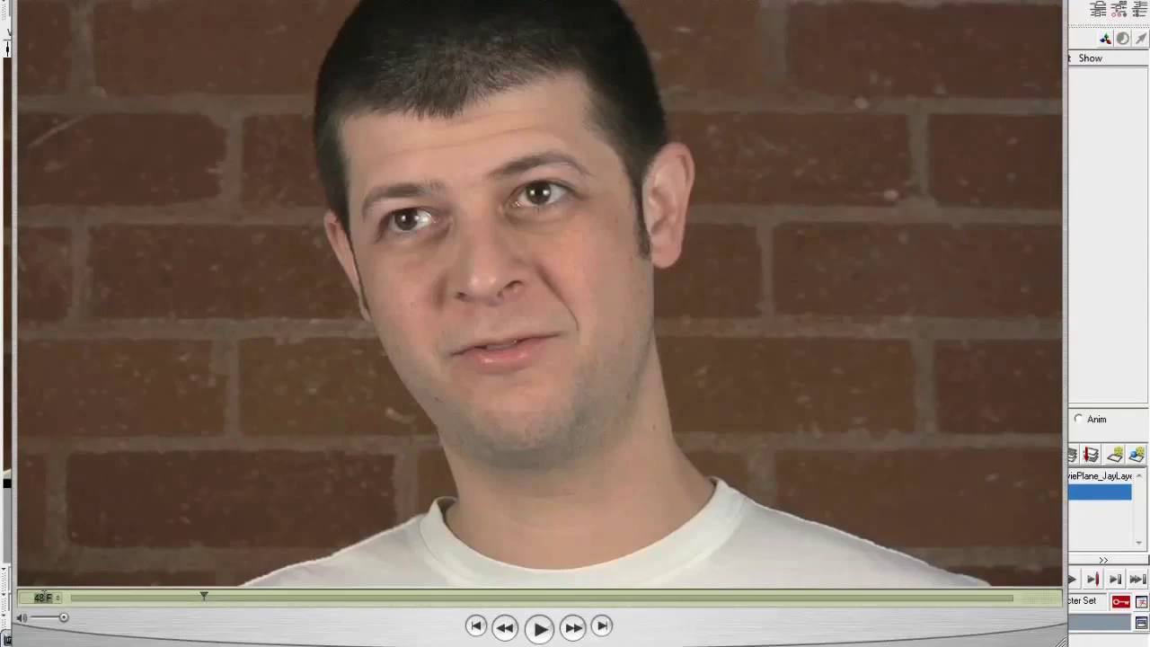
pyautogui.write('1')
pyautogui.write('68')
pyautogui.press('Return')
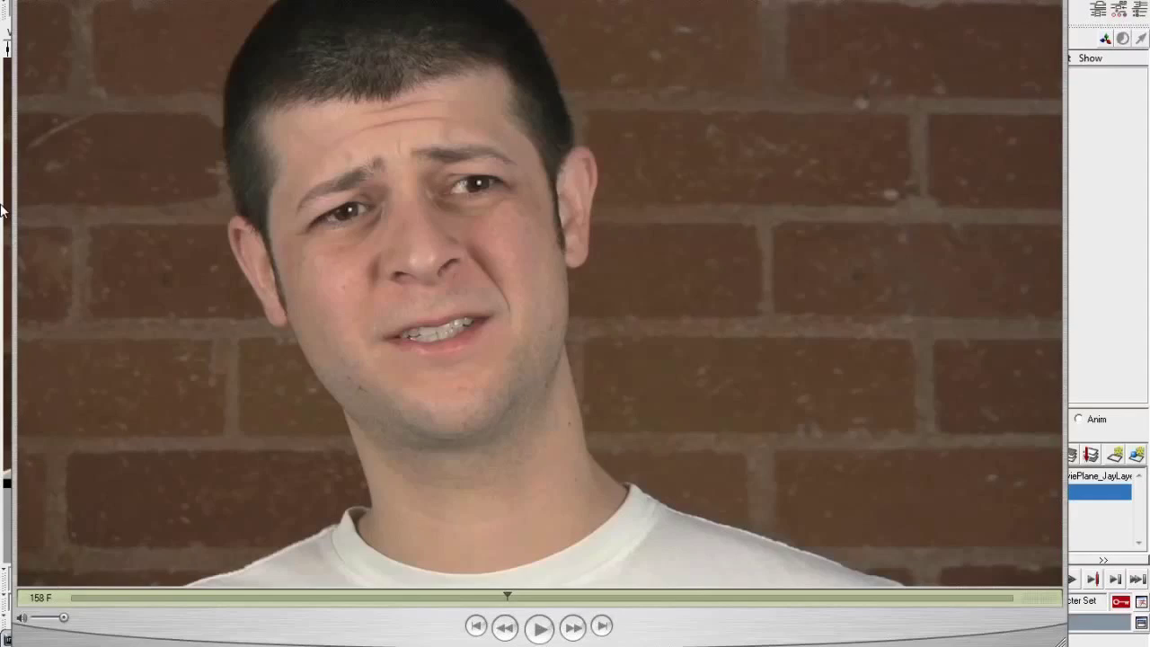
# Bring the reference video back up and compare the mouth shapes frame by frame between frames 153 and 163
pyautogui.press('Escape')
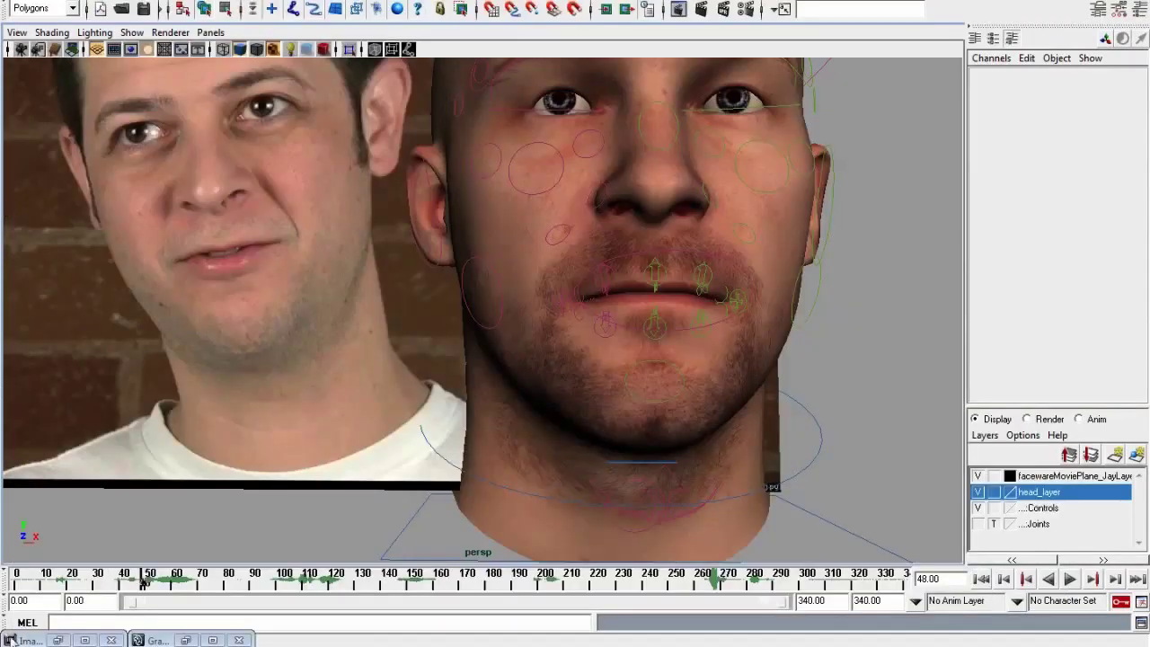
pyautogui.click(15, 641)
pyautogui.click(165, 634)
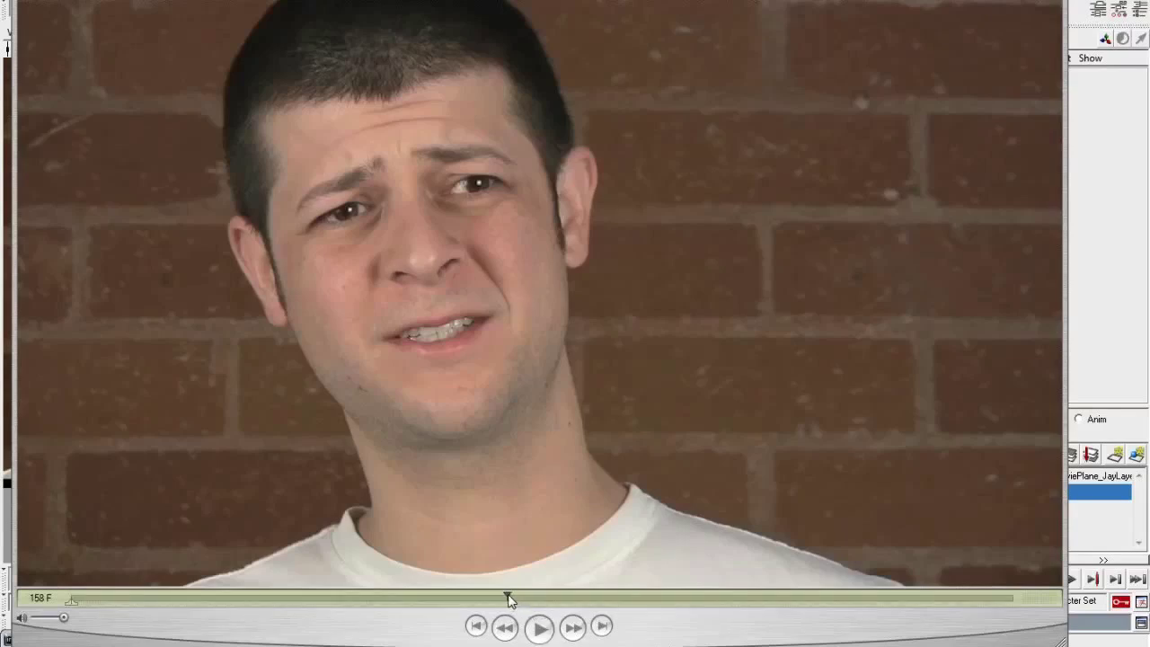
pyautogui.press('Left')
pyautogui.press('Left')
pyautogui.press('Left')
pyautogui.press('Left')
pyautogui.press('Left')
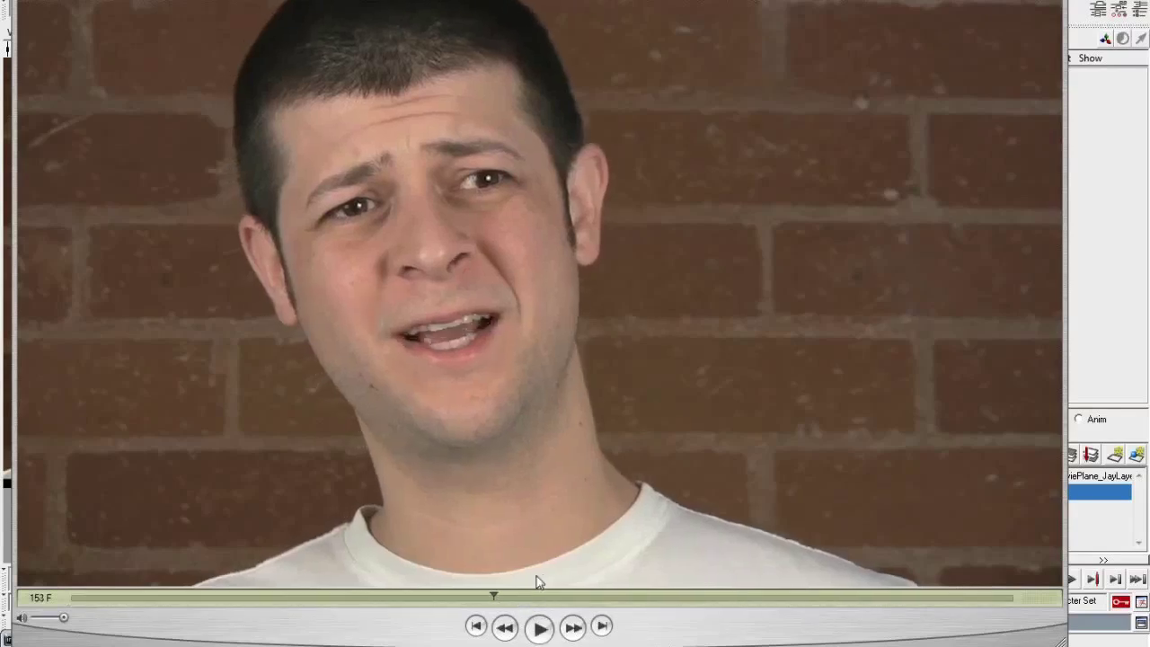
pyautogui.press('Right')
pyautogui.press('Right')
pyautogui.press('Right')
pyautogui.press('Right')
pyautogui.press('Right')
pyautogui.press('Right')
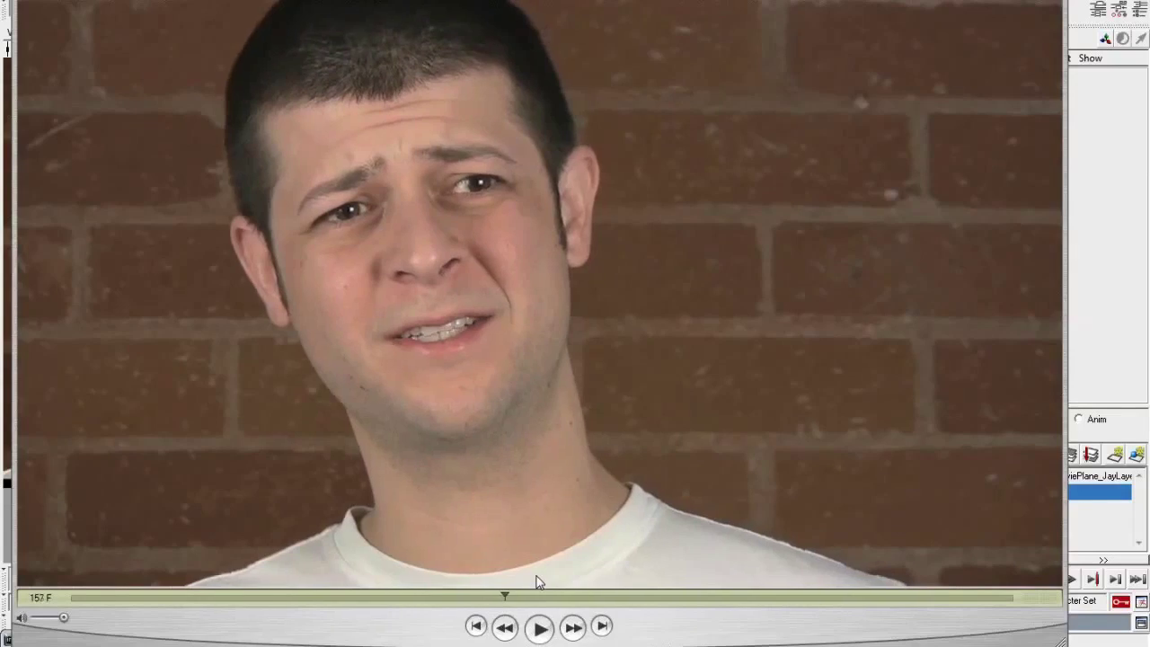
pyautogui.press('Left')
pyautogui.press('Left')
pyautogui.press('Left')
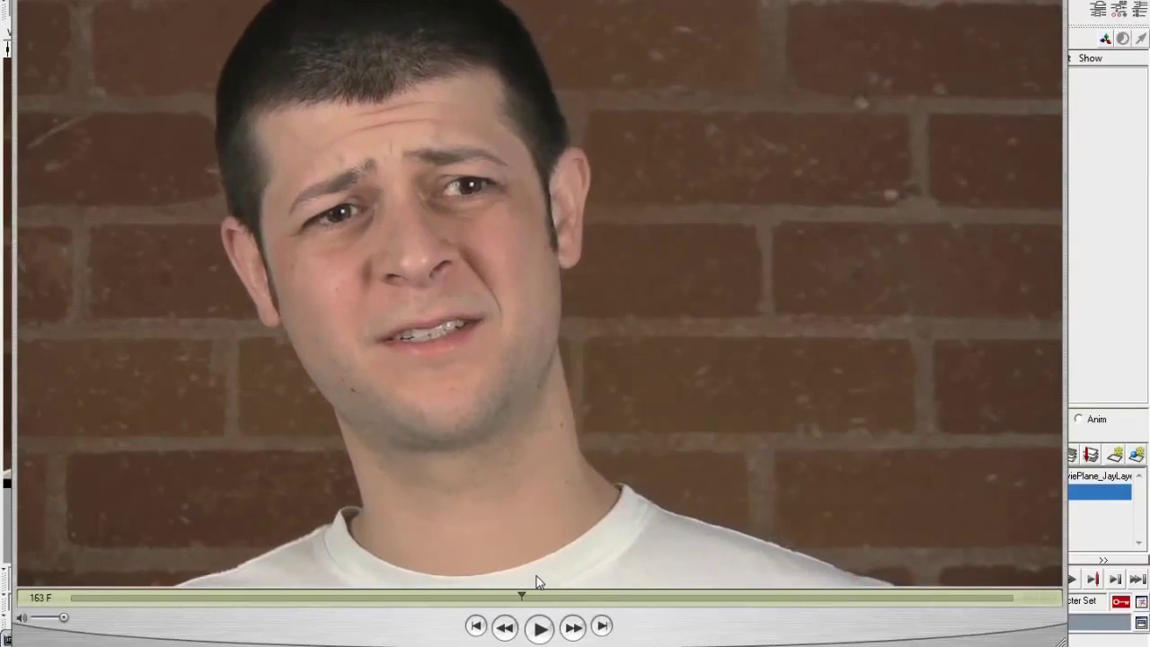
pyautogui.press('Left')
pyautogui.press('Left')
pyautogui.press('Right')
pyautogui.press('Right')
pyautogui.press('Right')
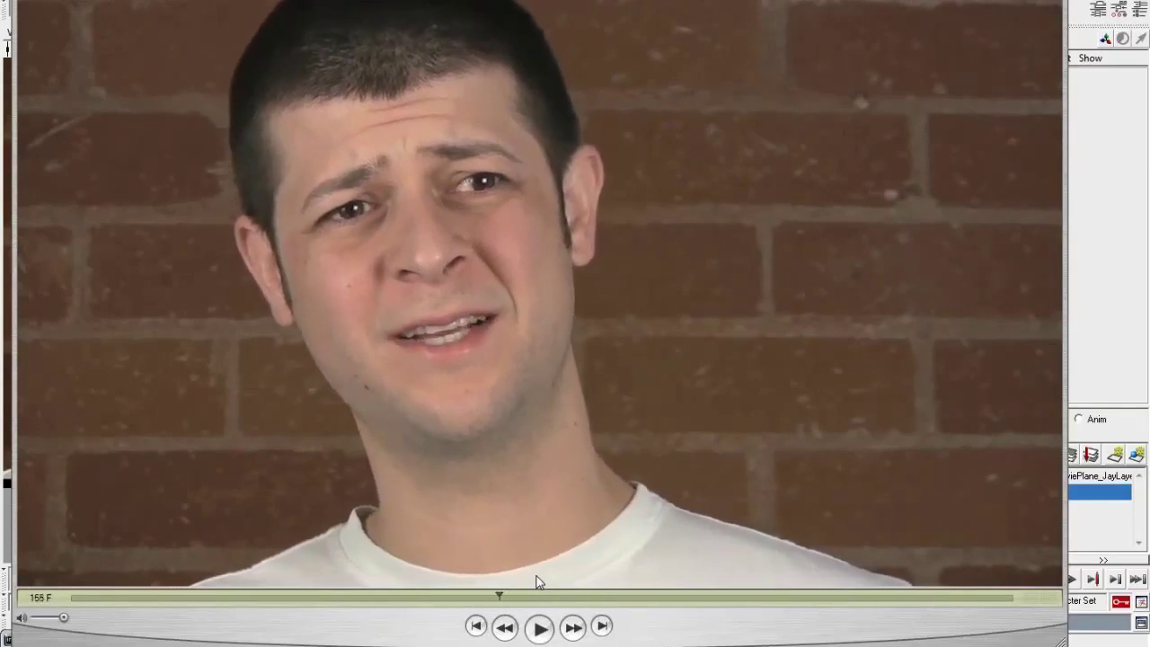
pyautogui.press('Left')
pyautogui.press('Left')
pyautogui.press('Left')
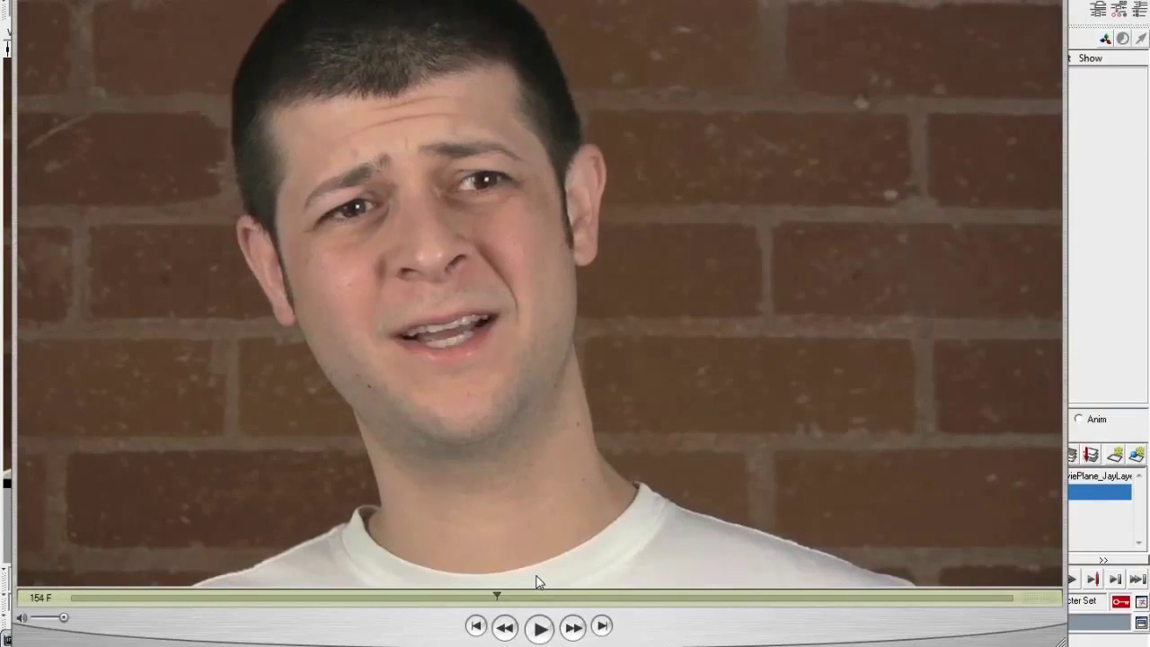
# Advance the reference video frame by frame from 154 to 183 to examine how the mouth shape changes
pyautogui.press('Right')
pyautogui.press('Right')
pyautogui.press('Right')
pyautogui.press('Right')
pyautogui.press('Right')
pyautogui.press('Right')
pyautogui.press('Right')
pyautogui.press('Right')
pyautogui.press('Right')
pyautogui.press('Right')
pyautogui.press('Right')
pyautogui.press('Right')
pyautogui.press('Right')
pyautogui.press('Right')
pyautogui.press('Right')
pyautogui.press('Right')
pyautogui.press('Right')
pyautogui.press('Right')
pyautogui.press('Right')
pyautogui.press('Right')
pyautogui.press('Right')
pyautogui.press('Right')
pyautogui.press('Right')
pyautogui.press('Right')
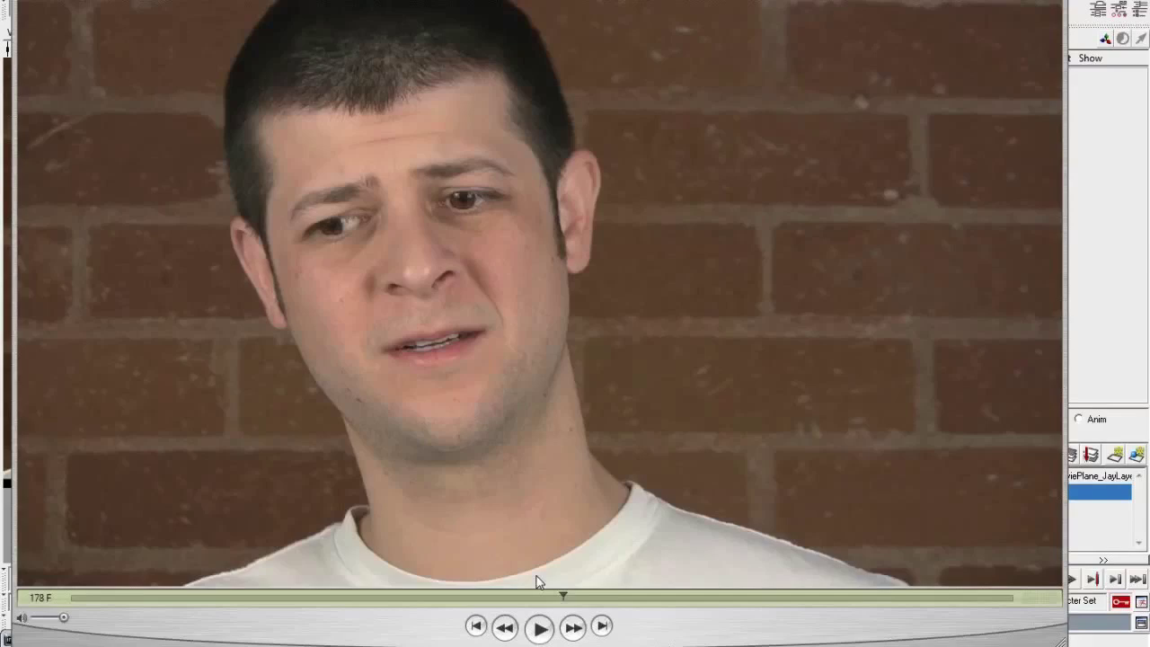
pyautogui.press('Right')
pyautogui.press('Right')
pyautogui.press('Right')
pyautogui.press('Right')
pyautogui.press('Right')
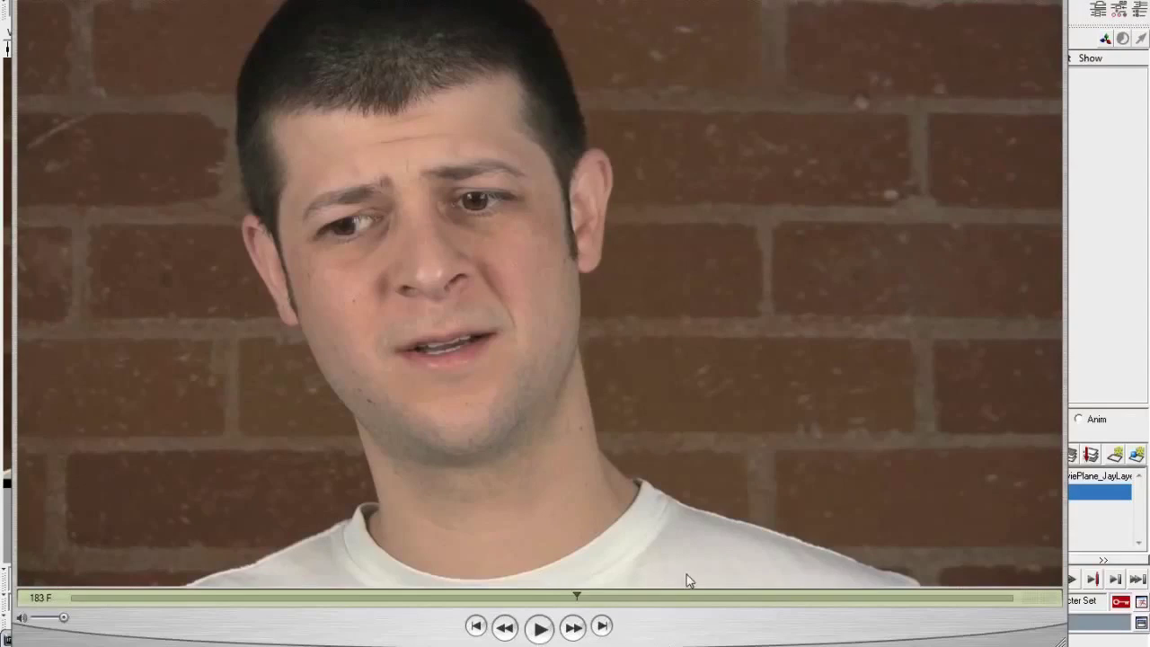
# Go to frame 107 of the reference video and examine the lips in the frames just before it
pyautogui.click(40, 598)
pyautogui.write('107')
pyautogui.press('Return')
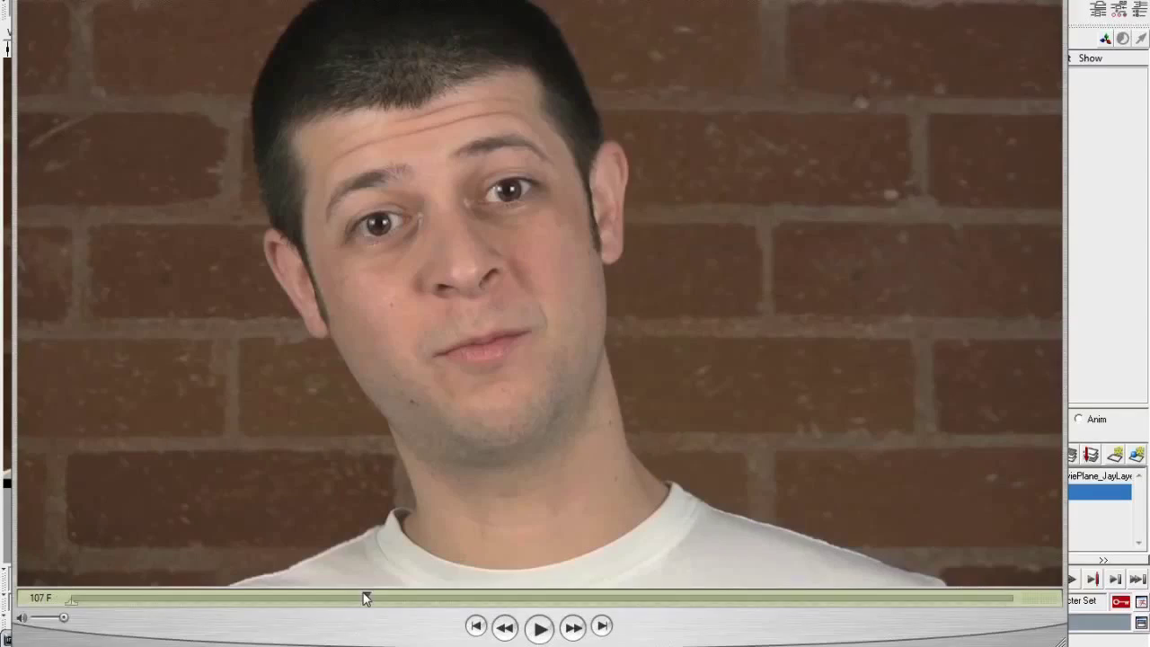
pyautogui.click(366, 597)
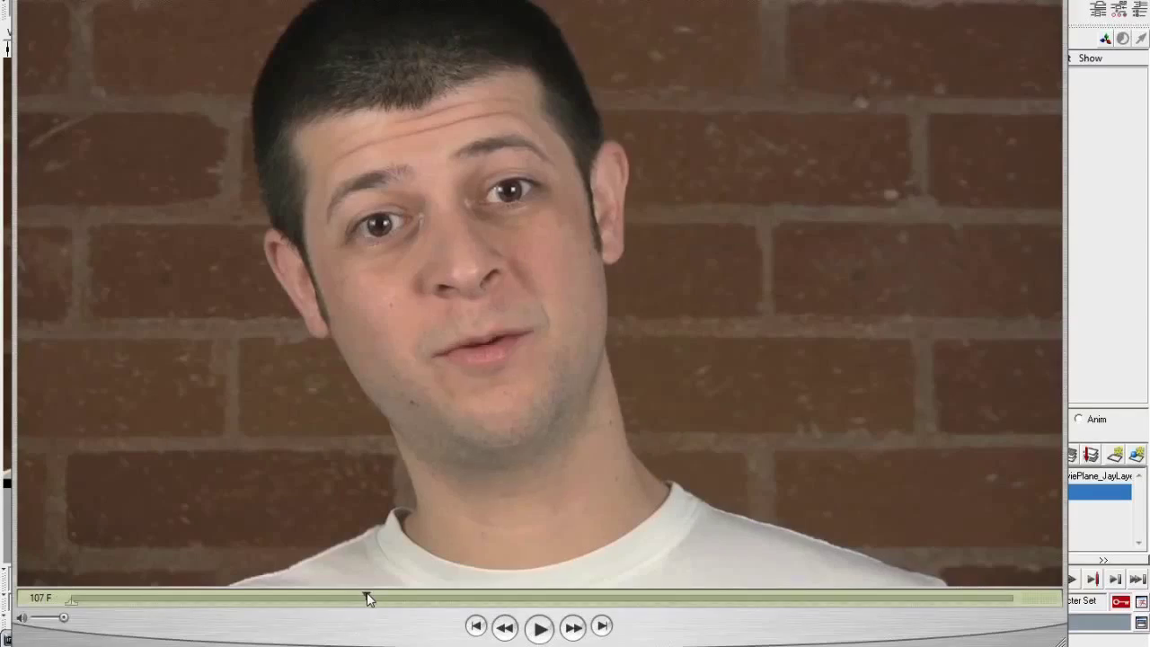
pyautogui.moveTo(367, 597); pyautogui.dragTo(370, 571)
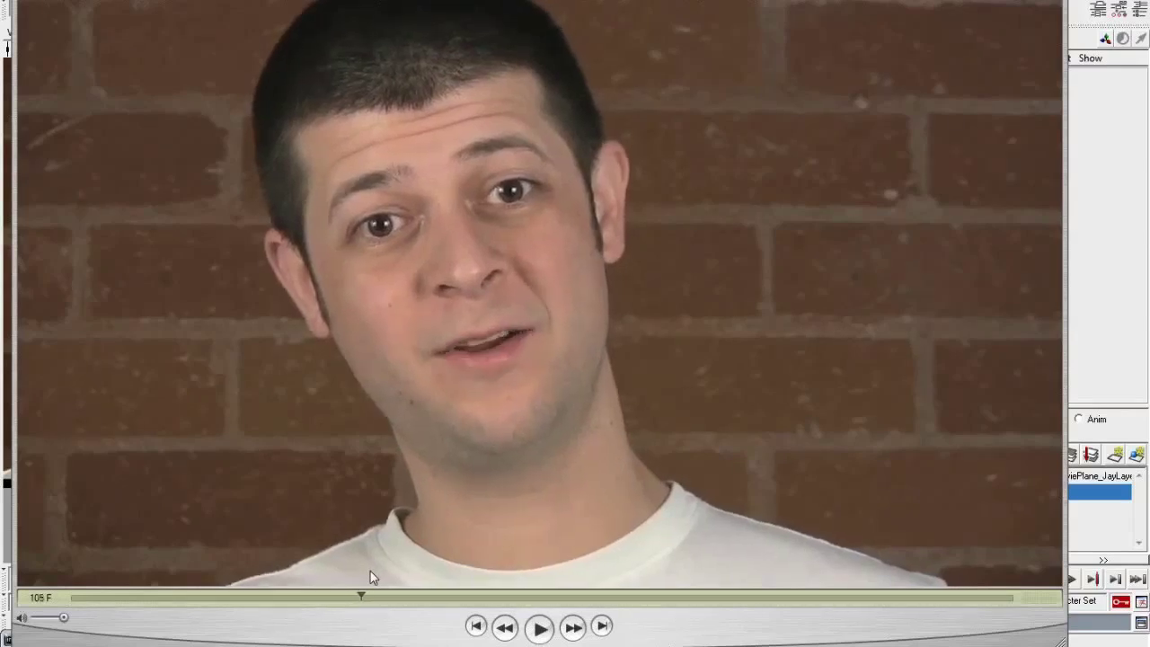
pyautogui.press('Left')
pyautogui.press('Left')
pyautogui.press('Left')
pyautogui.press('Left')
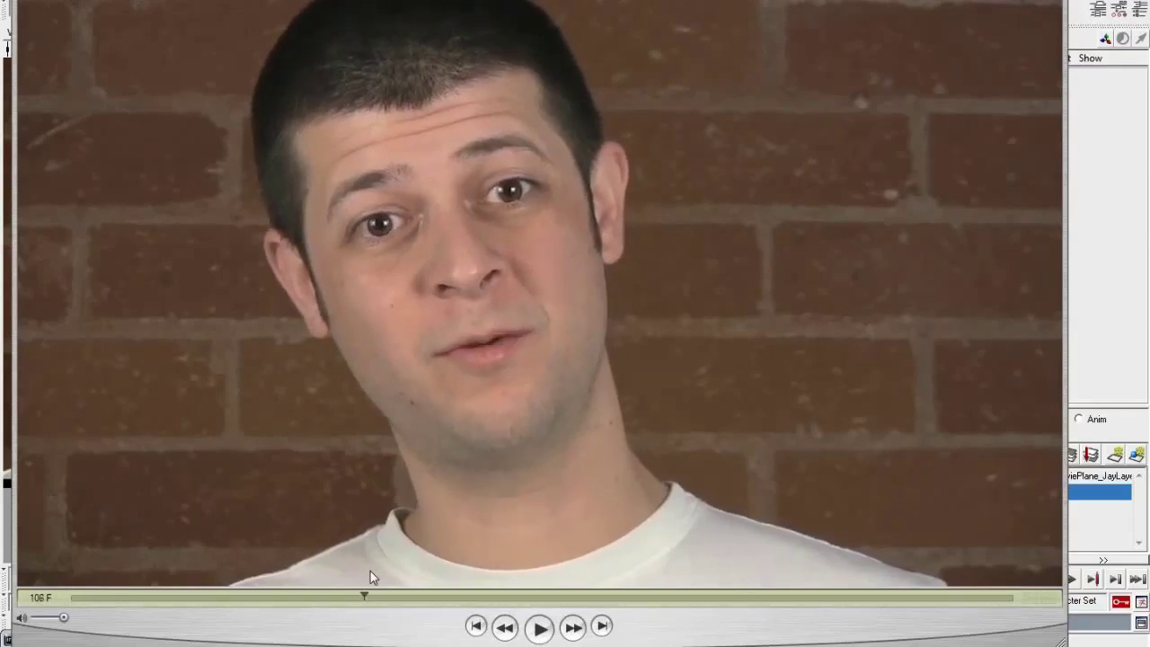
pyautogui.press('Right')
pyautogui.press('Right')
pyautogui.press('Right')
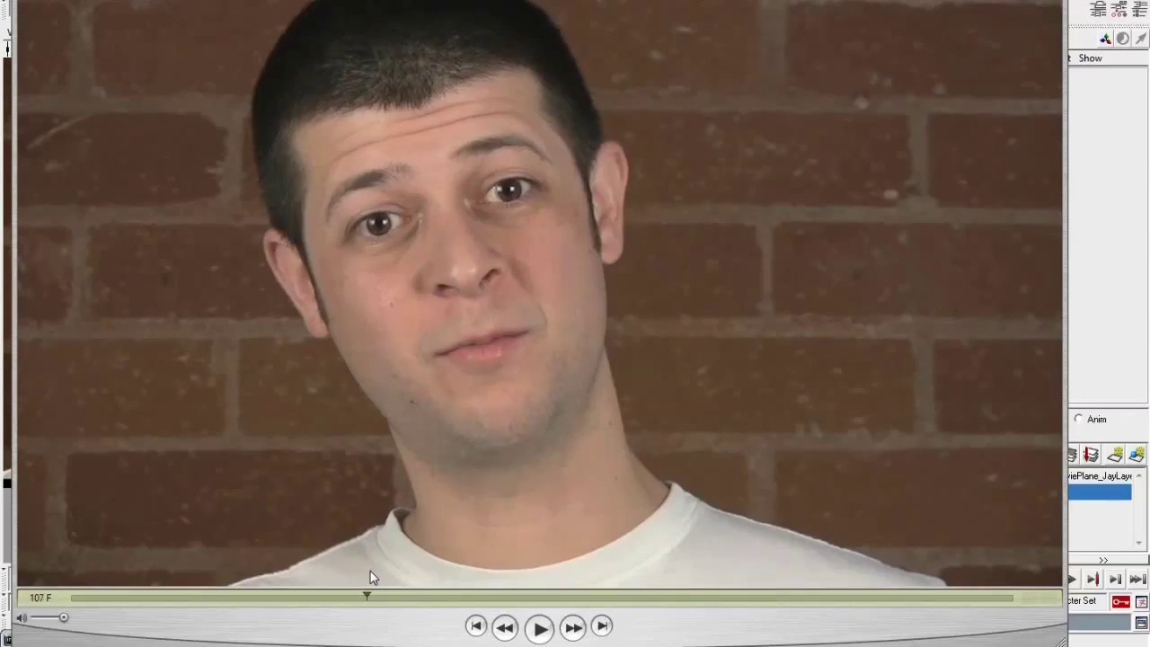
# Step back to frame 101 and forward again to frame 106 to compare the open and closing mouth shapes
pyautogui.press('Right')
pyautogui.press('Right')
pyautogui.press('Right')
pyautogui.press('Right')
pyautogui.press('Left')
pyautogui.press('Left')
pyautogui.press('Left')
pyautogui.press('Left')
pyautogui.press('Left')
pyautogui.press('Left')
pyautogui.press('Left')
pyautogui.press('Left')
pyautogui.press('Left')
pyautogui.press('Left')
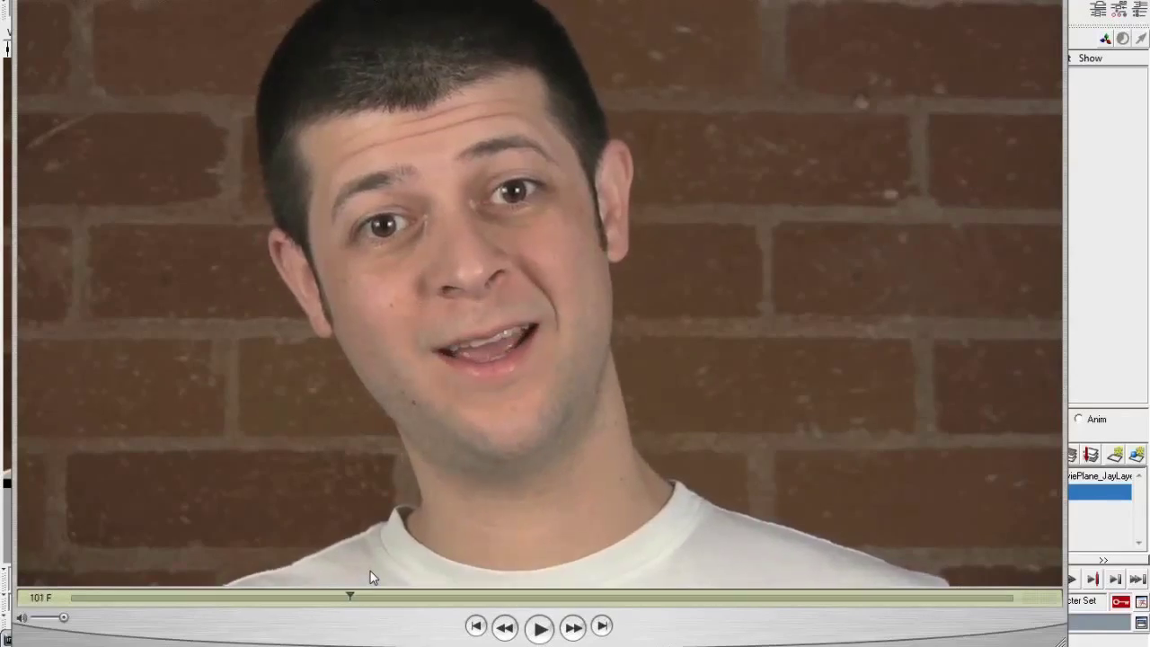
pyautogui.press('Right')
pyautogui.press('Right')
pyautogui.press('Right')
pyautogui.press('Right')
pyautogui.press('Right')
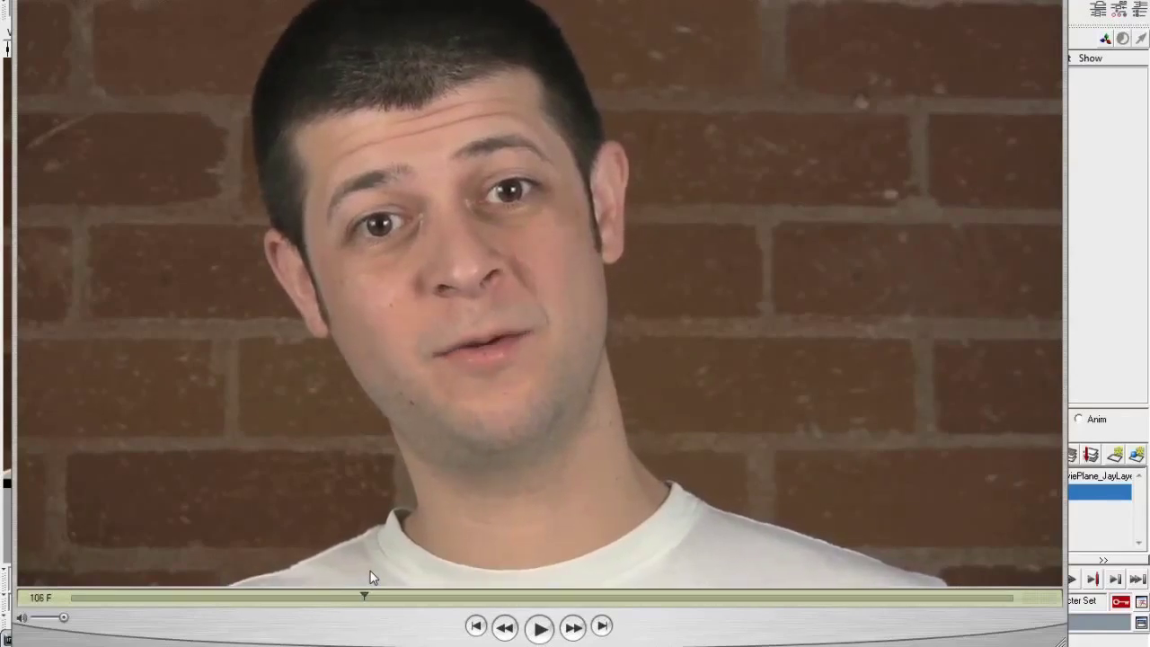
# Compare the actor's lips across frames 108 to 111 to examine the mouth opening from a closed position
pyautogui.press('Right')
pyautogui.press('Right')
pyautogui.press('Right')
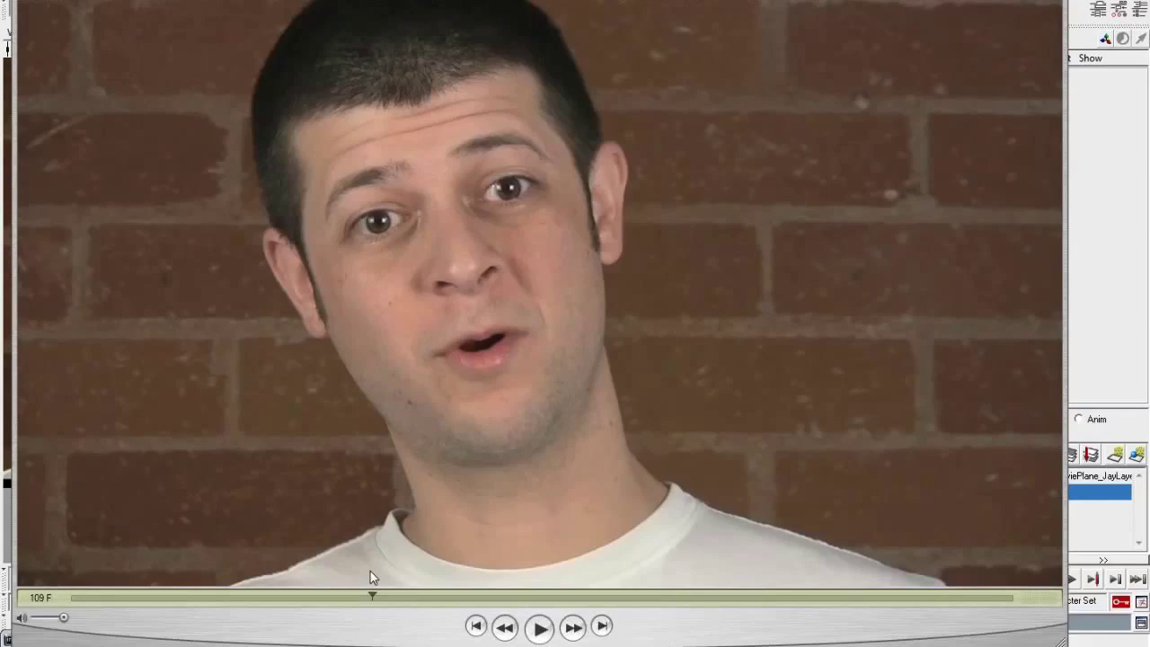
pyautogui.press('Left')
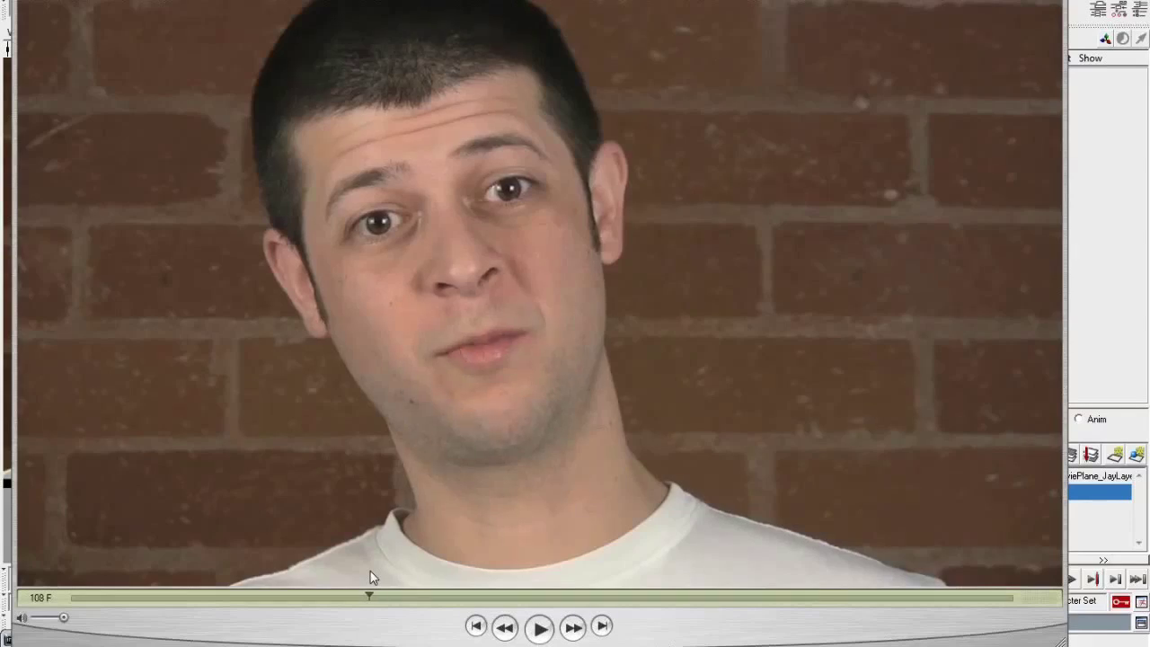
pyautogui.press('Right')
pyautogui.press('Right')
pyautogui.press('Right')
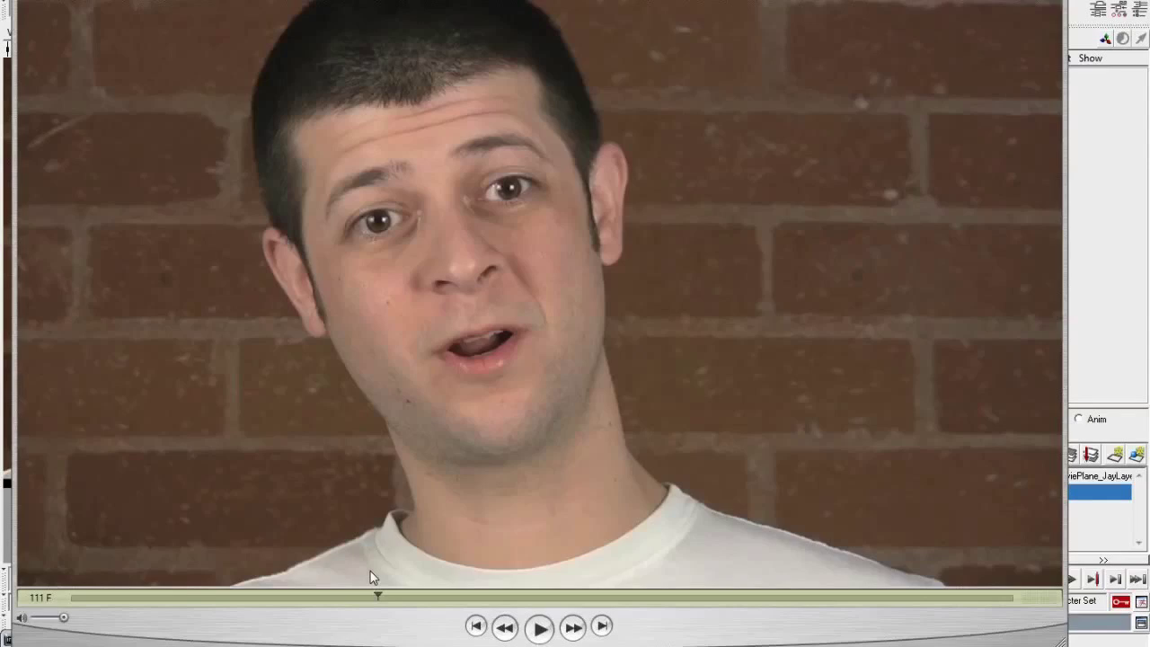
pyautogui.click(370, 593)
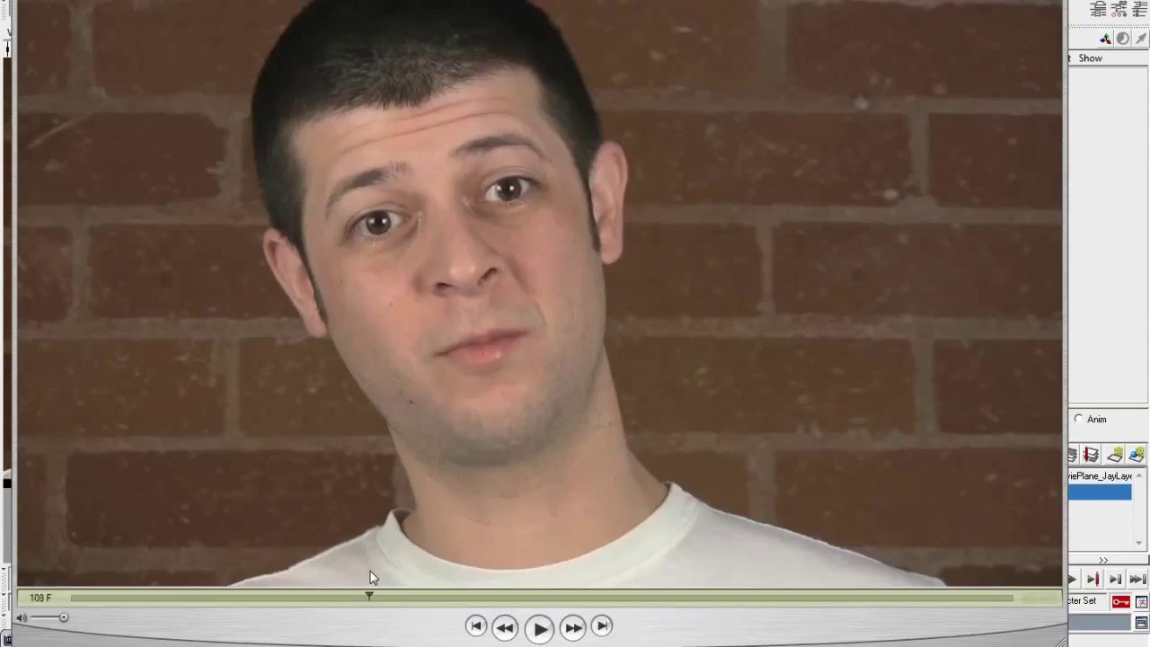
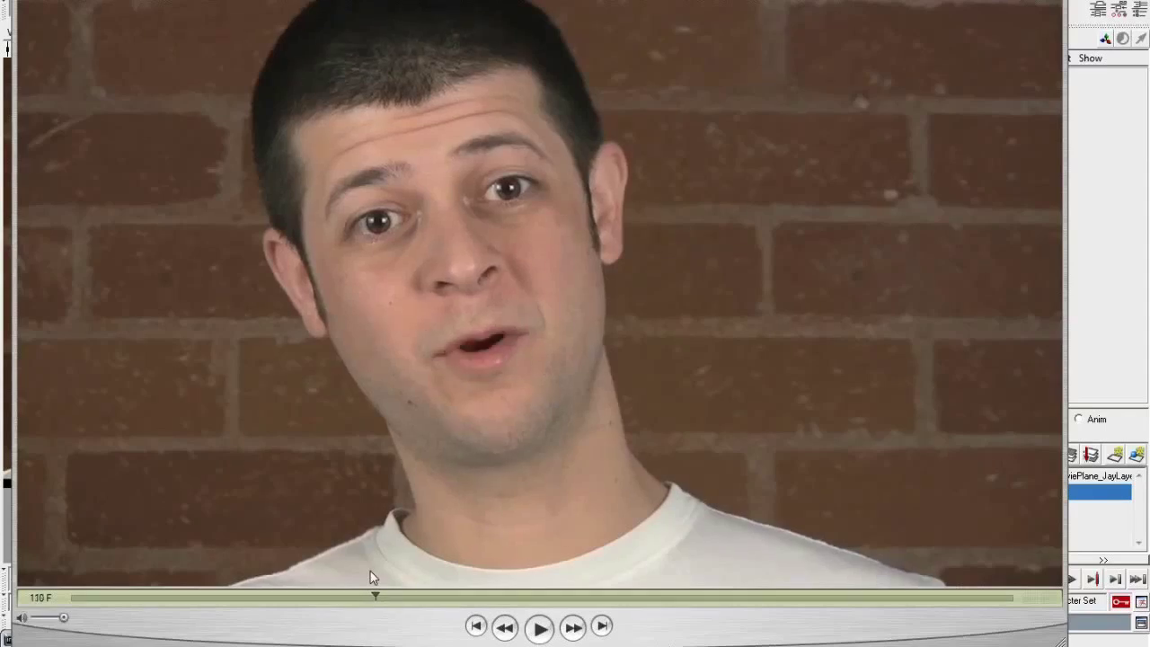
pyautogui.hotkey('alt', ',')
pyautogui.hotkey('alt', ',')
pyautogui.hotkey('alt', ',')
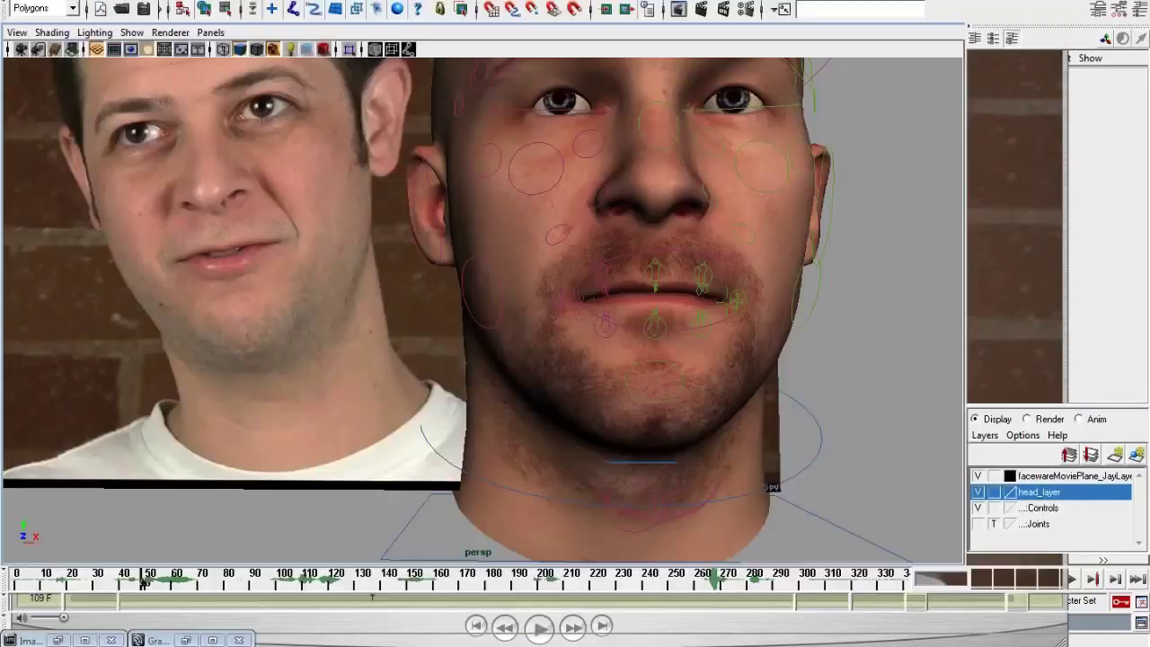
# Return to Maya, rotate the jaw control open to about 7.9 on Rotate X, and inspect the open mouth before deselecting
pyautogui.click(677, 483)
pyautogui.press('e')
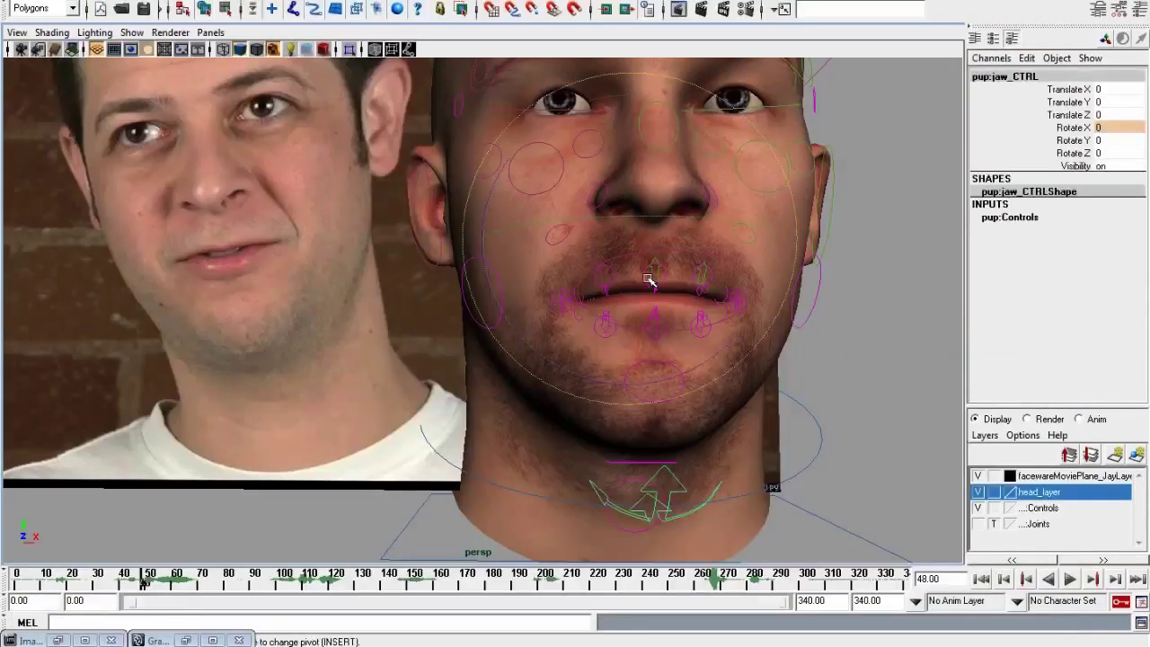
pyautogui.moveTo(642, 277); pyautogui.dragTo(638, 314)
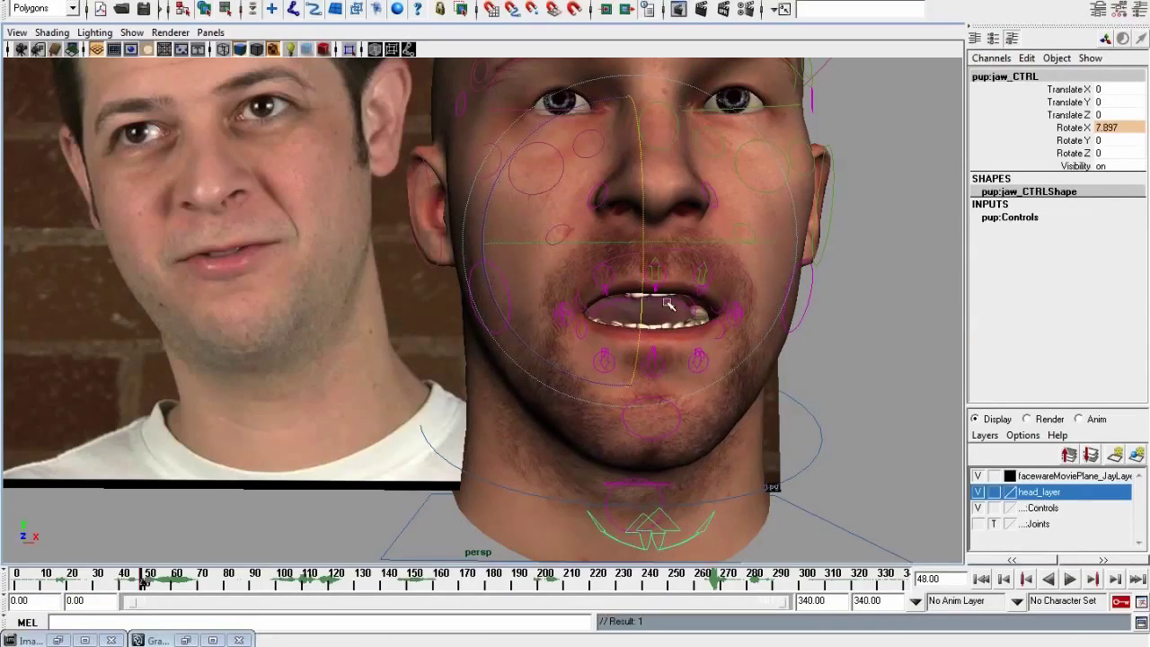
pyautogui.keyDown('alt'); pyautogui.moveTo(584, 387); pyautogui.dragTo(663, 368); pyautogui.keyUp('alt')
pyautogui.keyDown('alt'); pyautogui.moveTo(680, 390); pyautogui.dragTo(622, 389, button='right'); pyautogui.keyUp('alt')
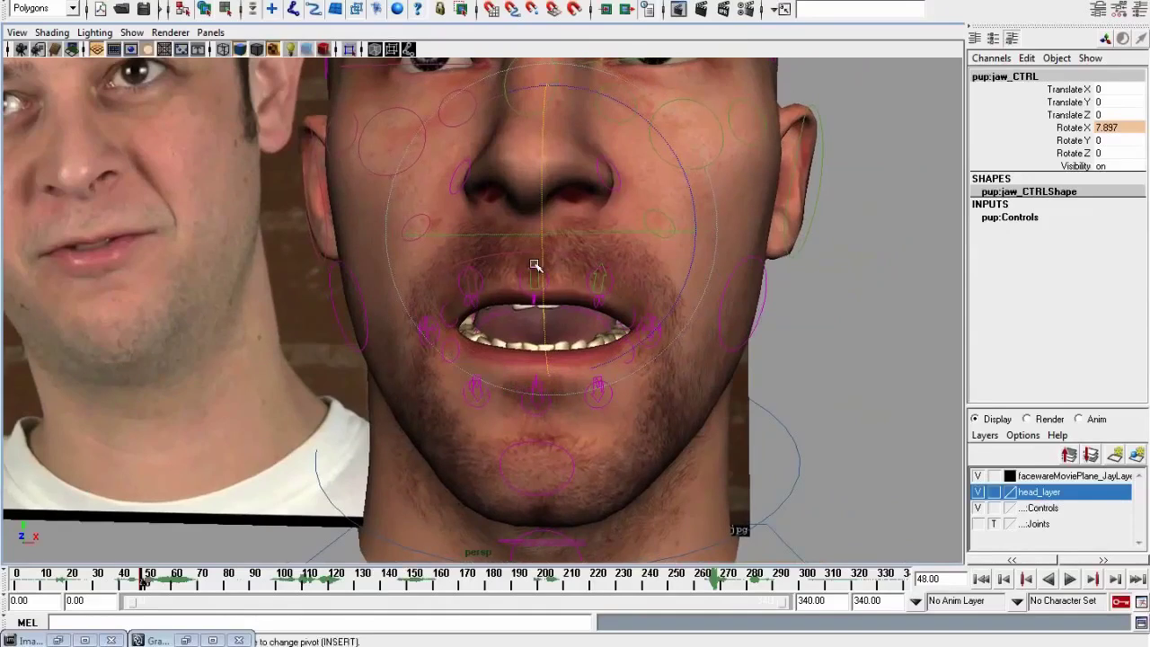
pyautogui.keyDown('alt'); pyautogui.moveTo(627, 326); pyautogui.dragTo(587, 348); pyautogui.keyUp('alt')
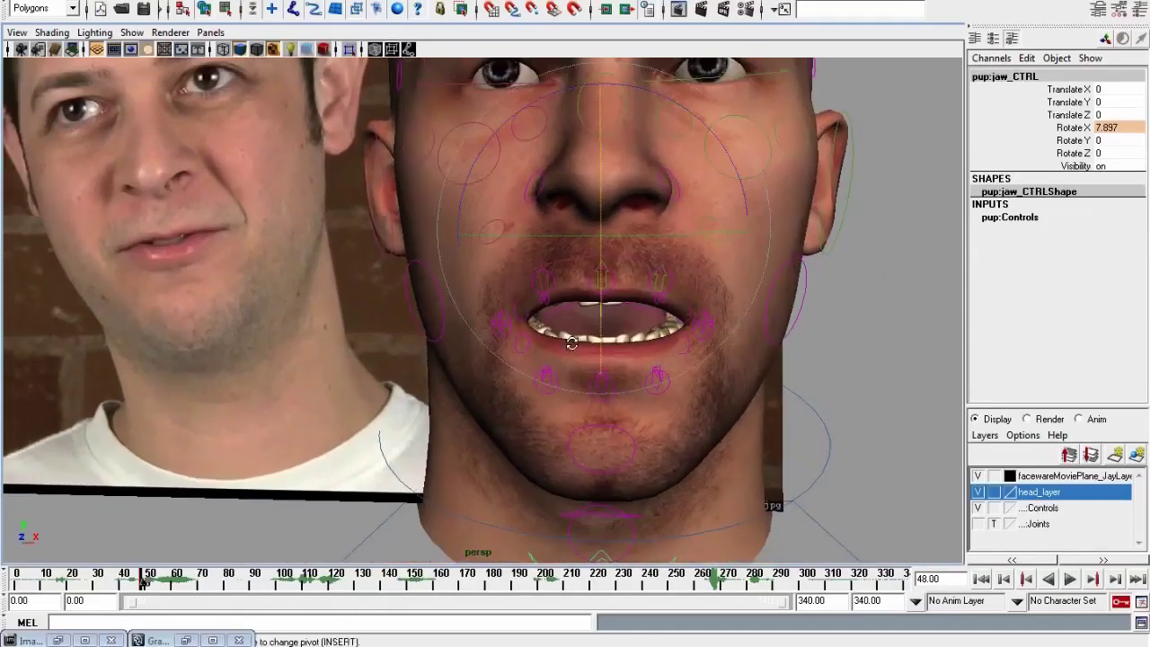
pyautogui.click(821, 334)
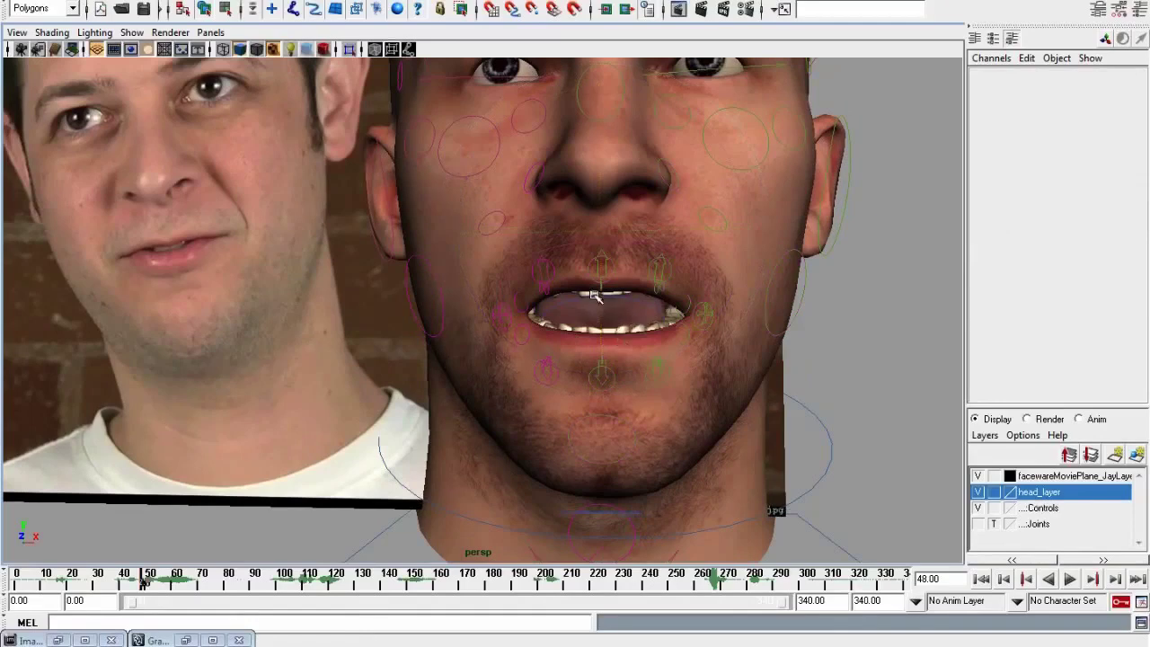